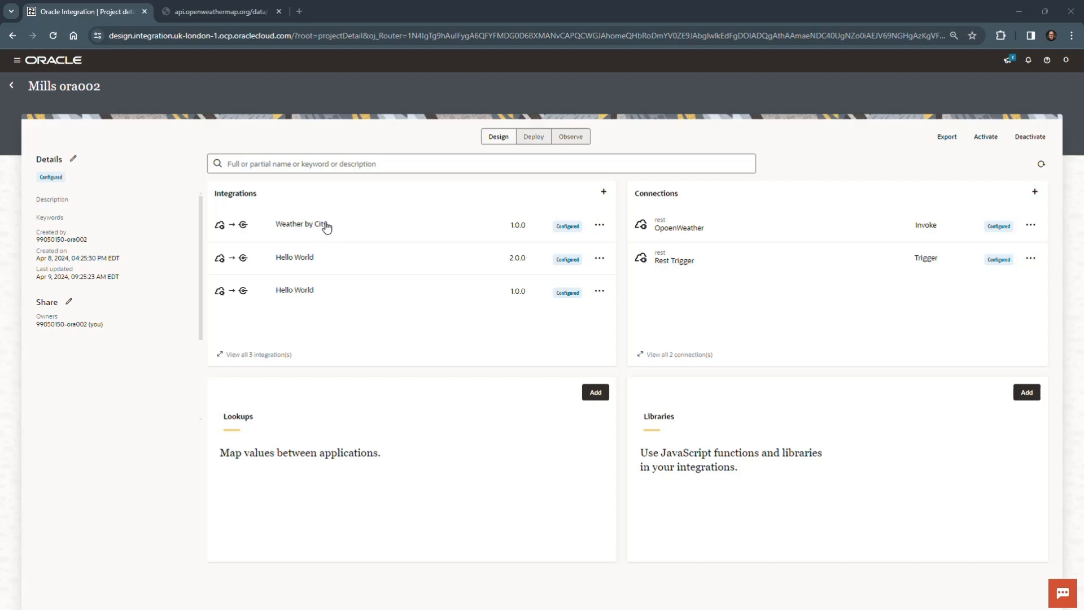
# Step: Open the Weather by City integration for editing and add an OpoenWeather invoke between the trigger and the map
pyautogui.click(599, 225)
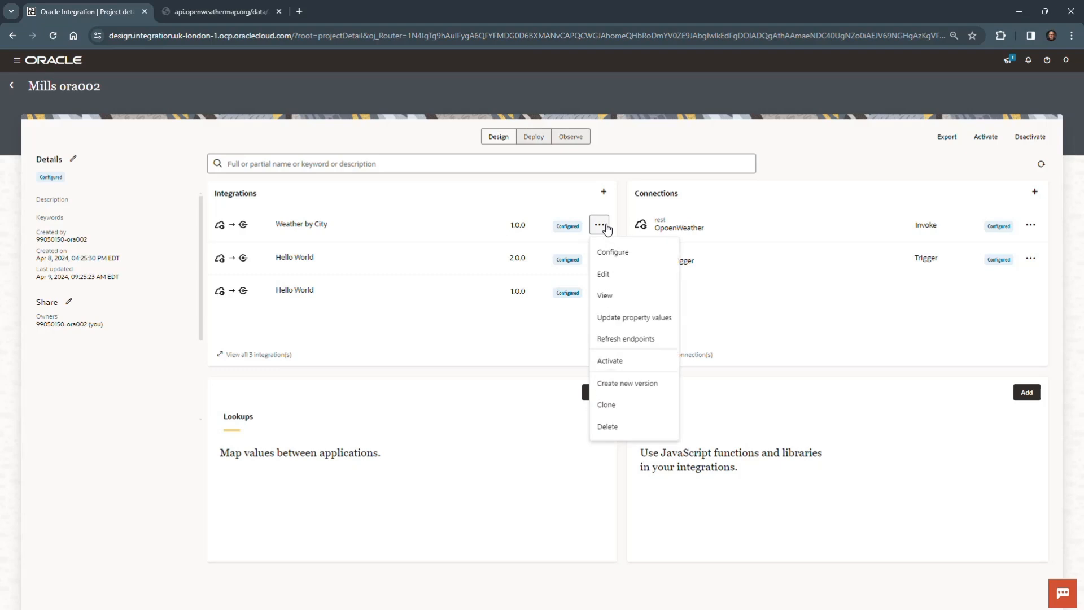
pyautogui.click(624, 276)
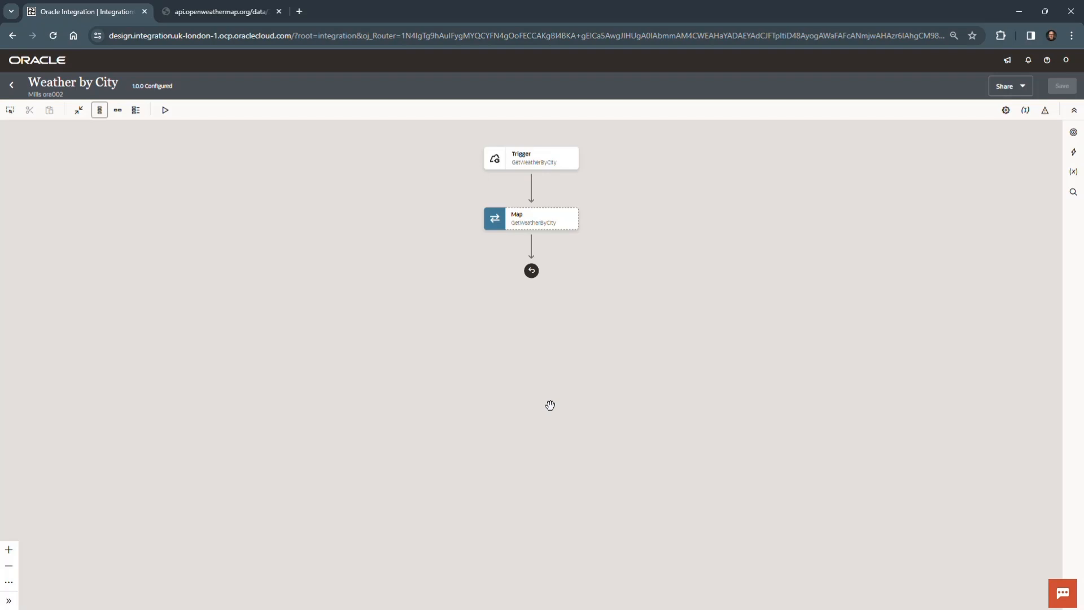
pyautogui.moveTo(530, 188)
pyautogui.click(531, 188)
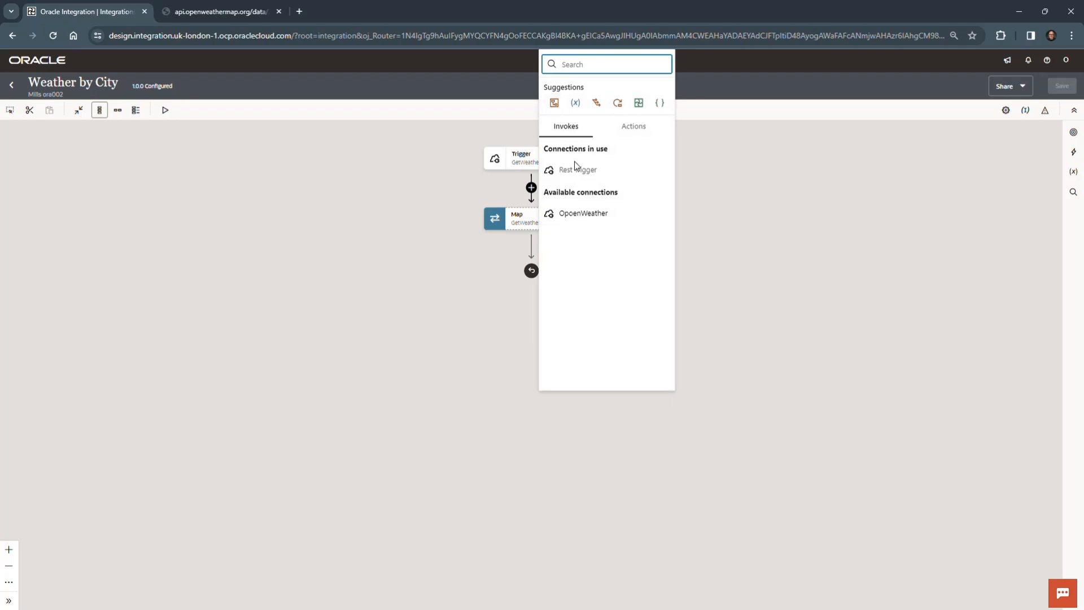
pyautogui.click(581, 215)
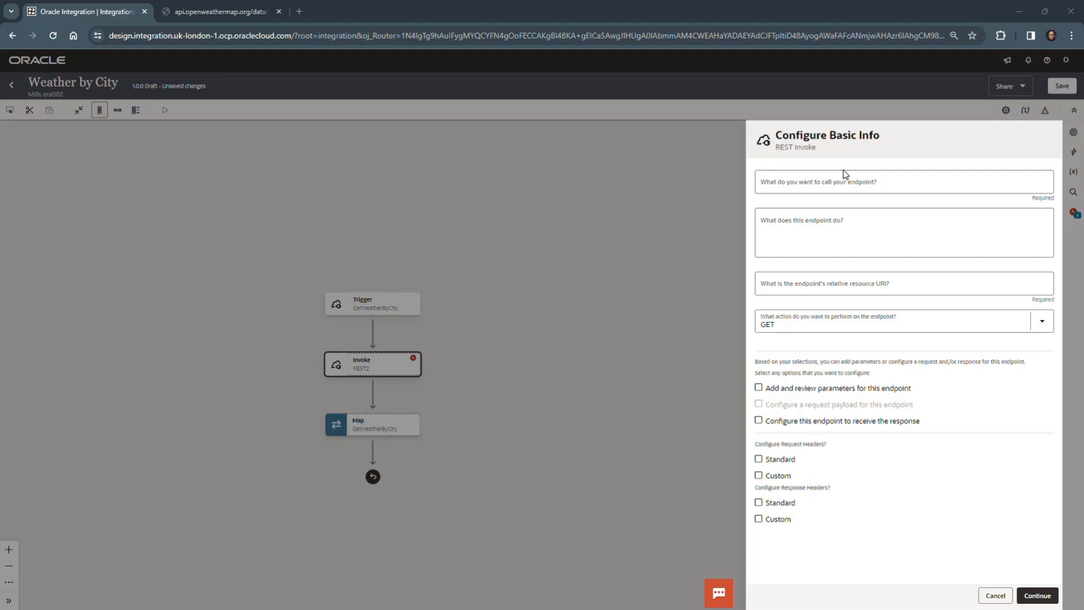
# Step: Name the invoke endpoint GetCoordinates and describe it as "Get latitude and longitude for a city"
pyautogui.click(825, 180)
pyautogui.write('GetCoordinates')
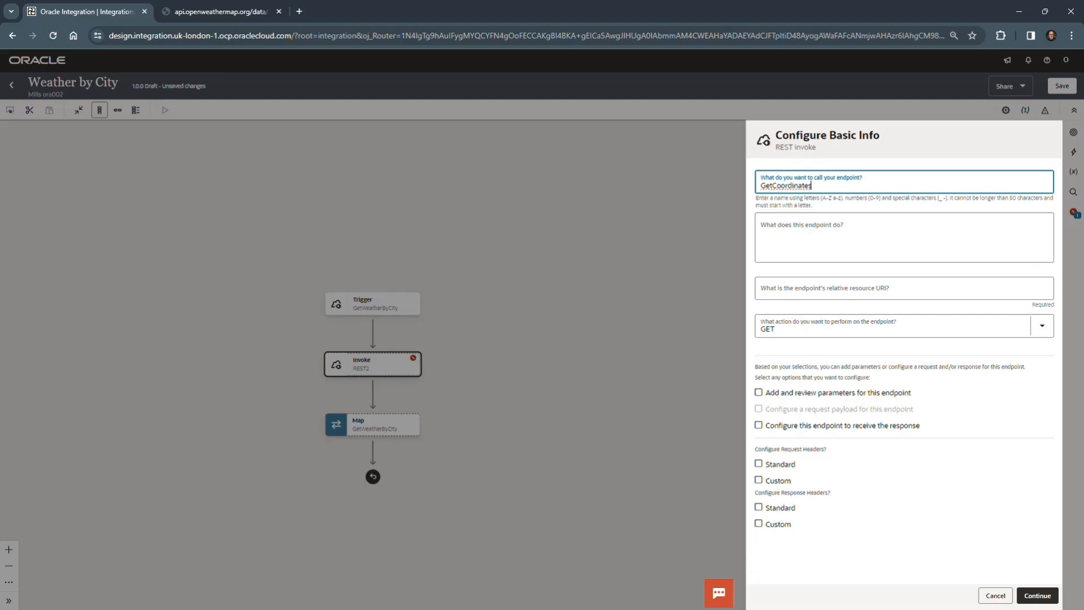
pyautogui.hotkey('alt', 'Tab')
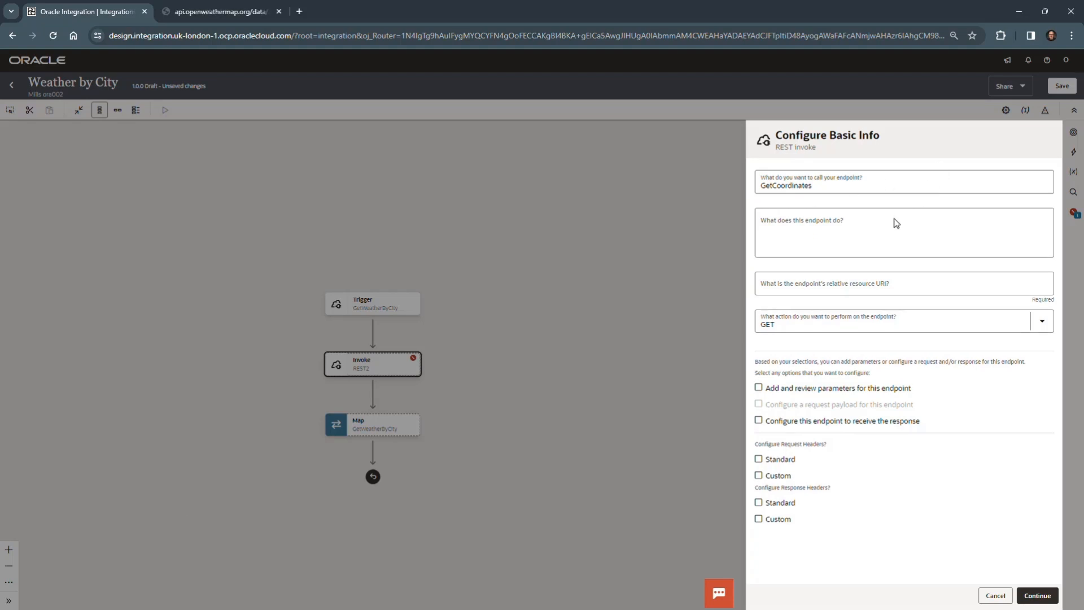
pyautogui.click(842, 225)
pyautogui.write('Get latitude and longitude for a city')
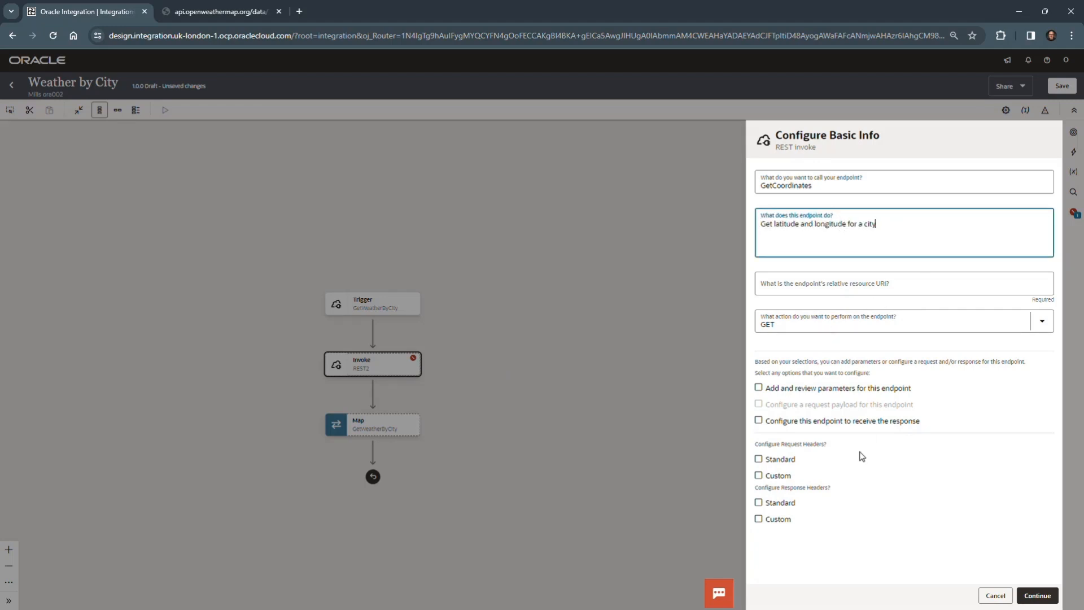
pyautogui.hotkey('alt', 'Tab')
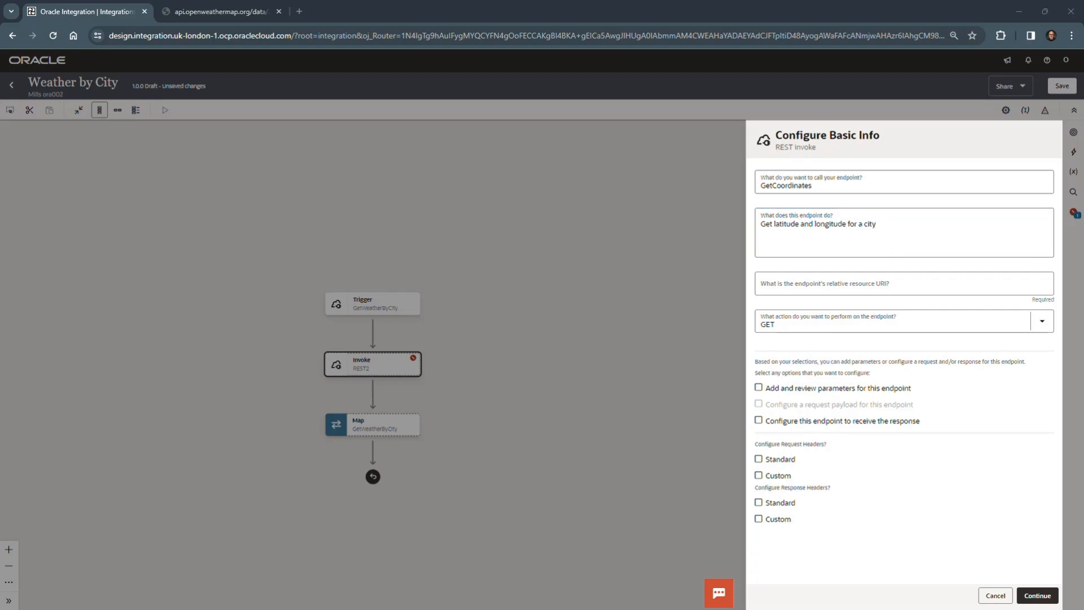
# Step: Set the relative resource URI to /geo/1.0/direct, enable reviewing parameters and receiving the response, and continue to the request parameters
pyautogui.click(860, 282)
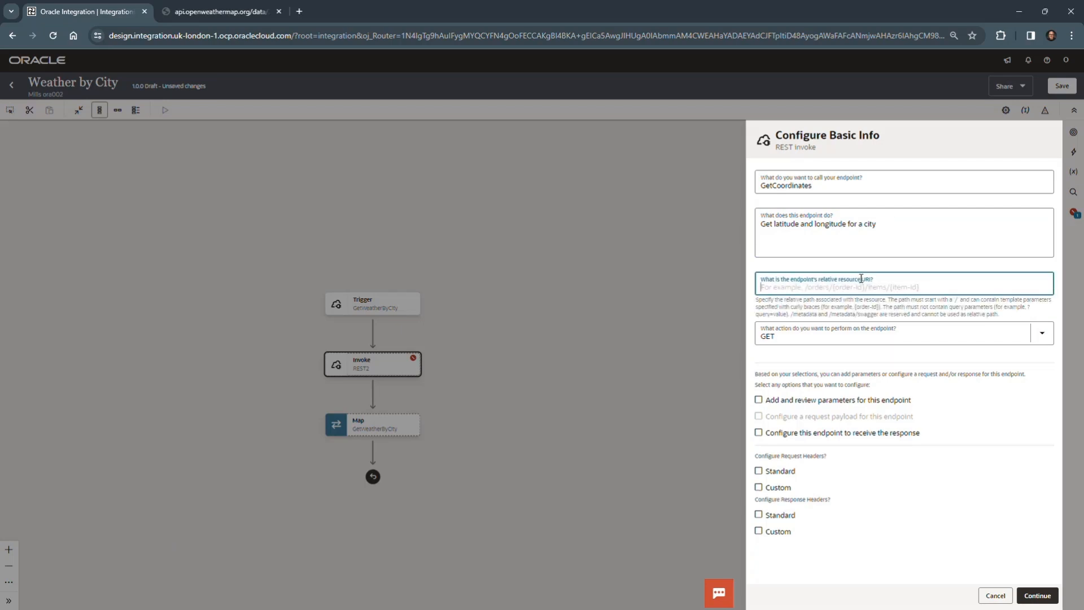
pyautogui.write('/geo/1.0/direct')
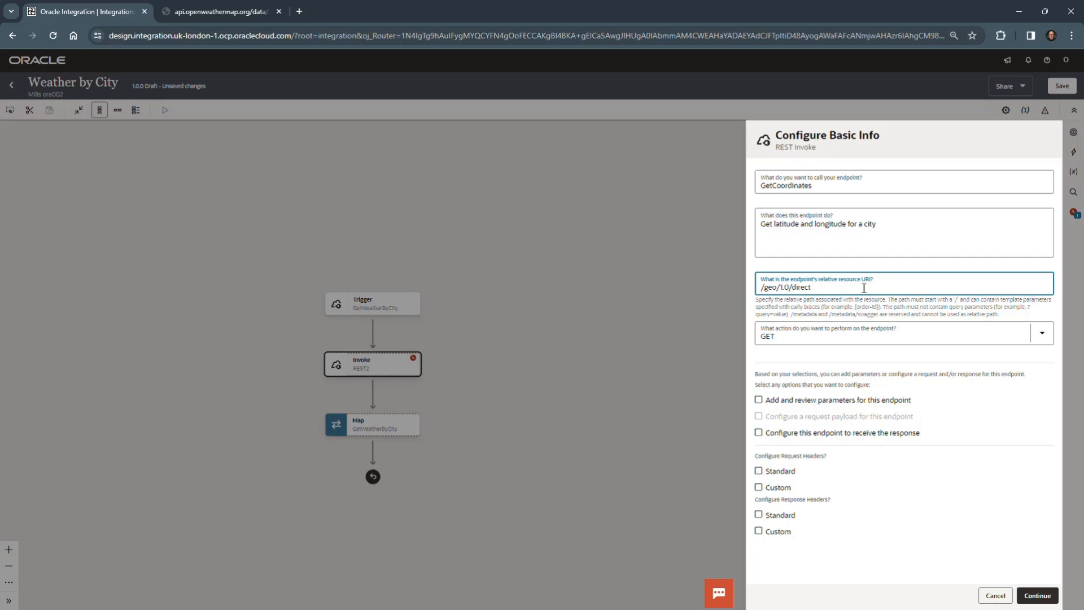
pyautogui.click(956, 361)
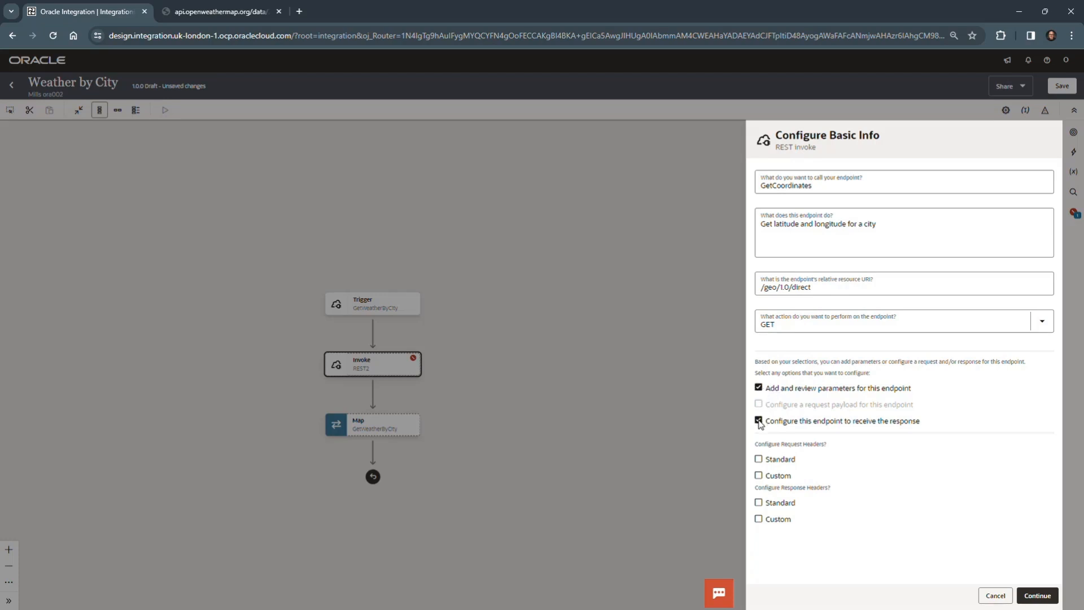
pyautogui.click(1049, 597)
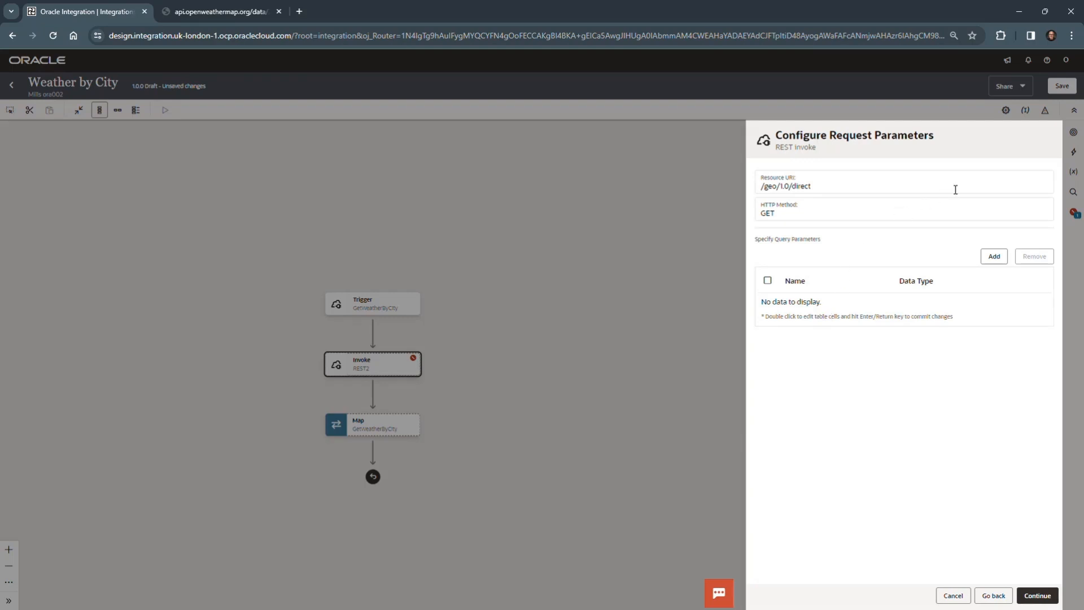
# Step: Add a query parameter named q with the data type string
pyautogui.click(995, 259)
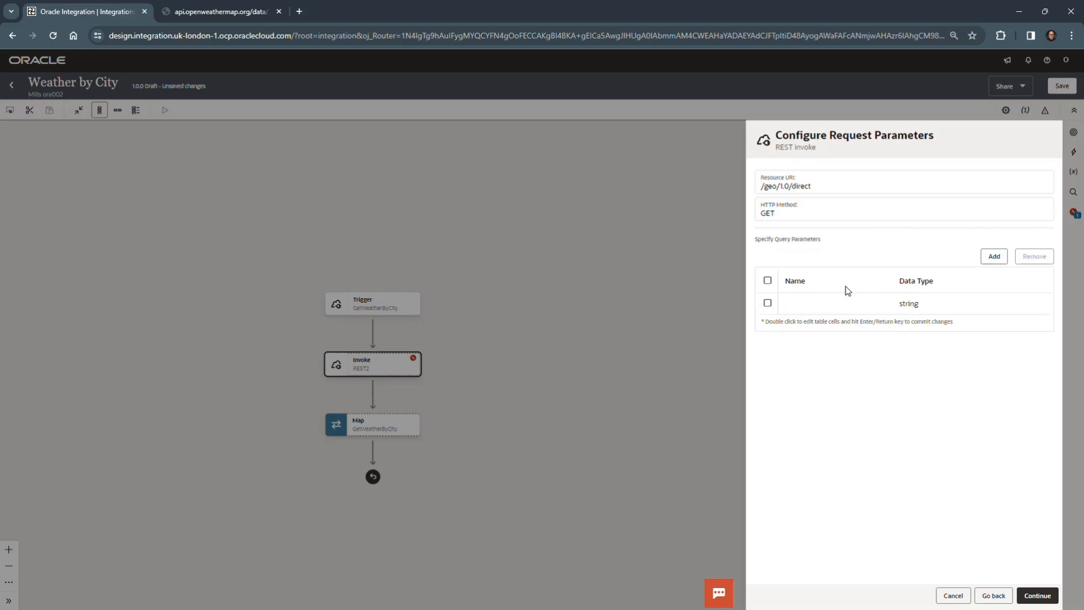
pyautogui.doubleClick(808, 308)
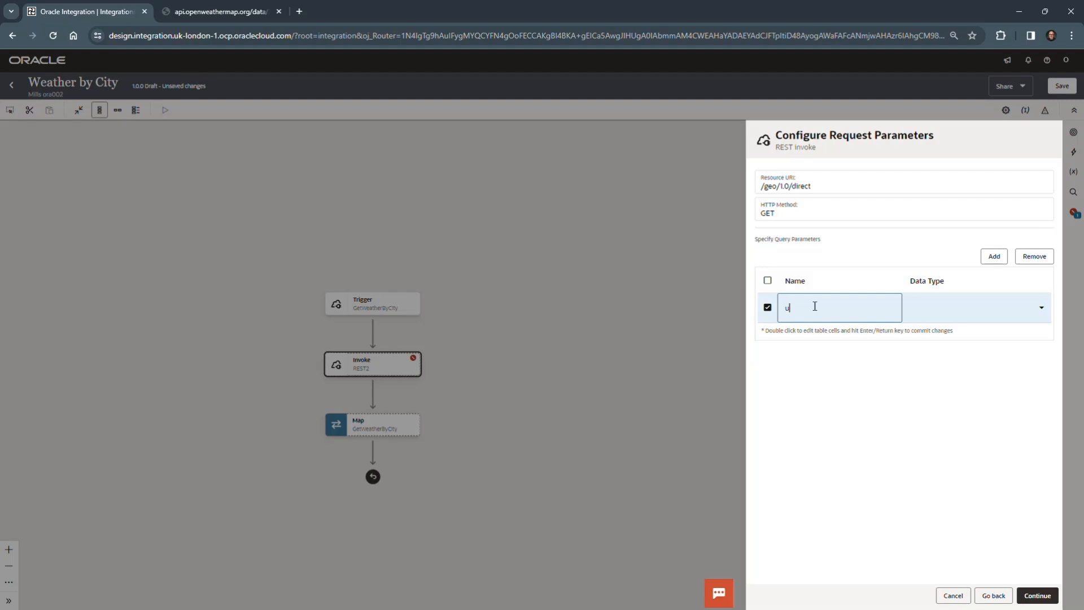
pyautogui.click(946, 309)
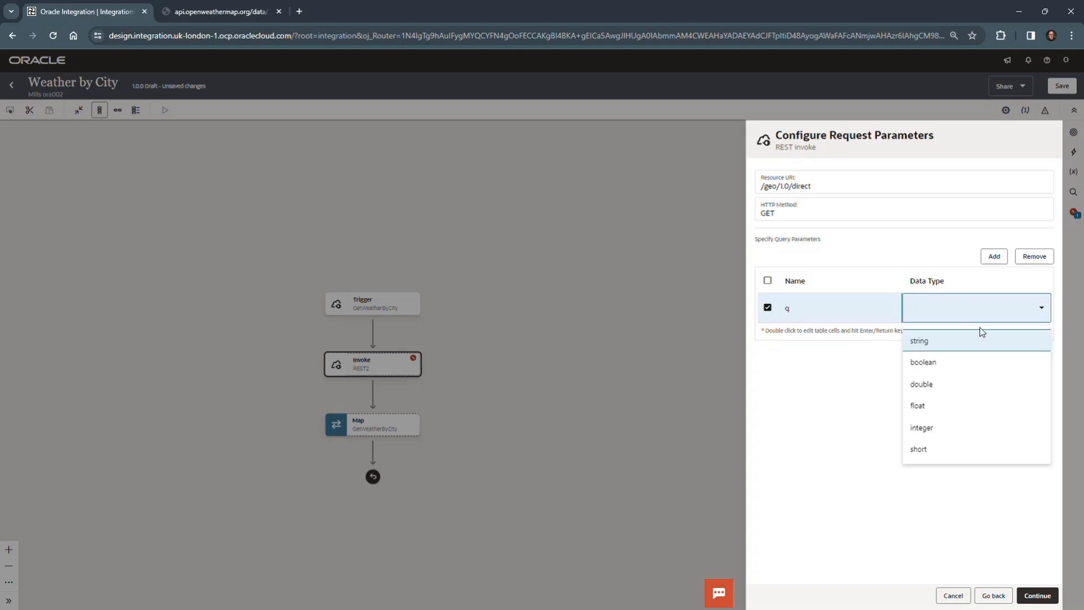
pyautogui.click(966, 344)
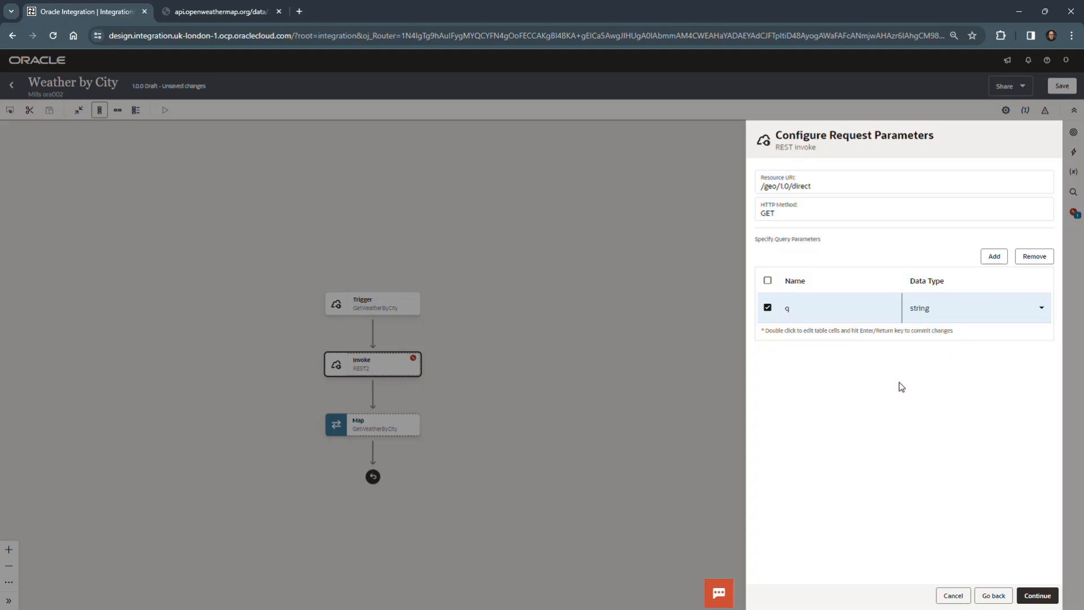
# Step: Add a second query parameter named units with the data type string and continue to the response configuration
pyautogui.click(993, 258)
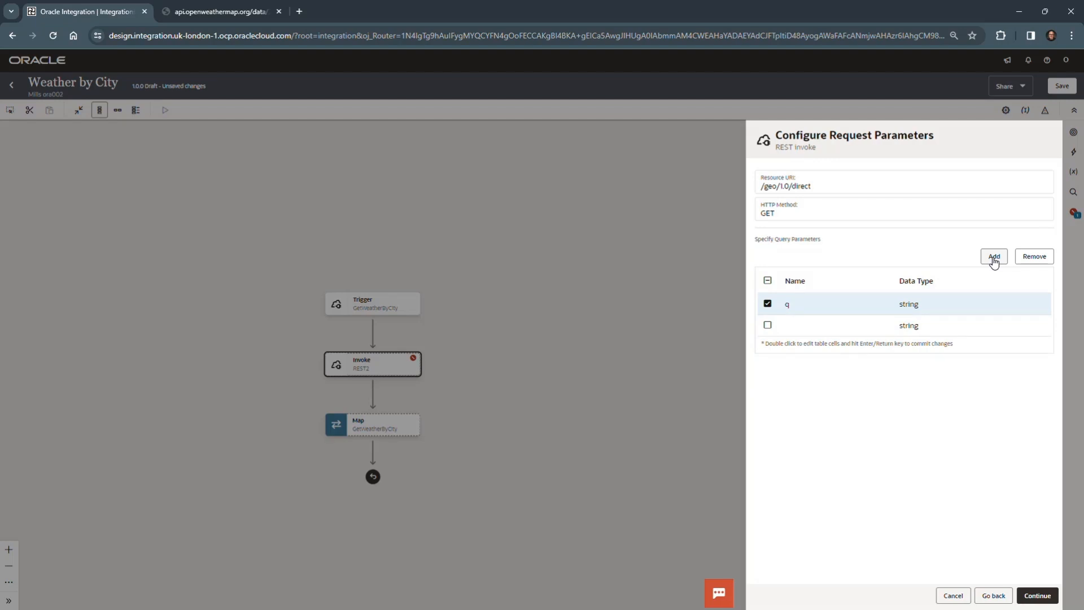
pyautogui.doubleClick(801, 331)
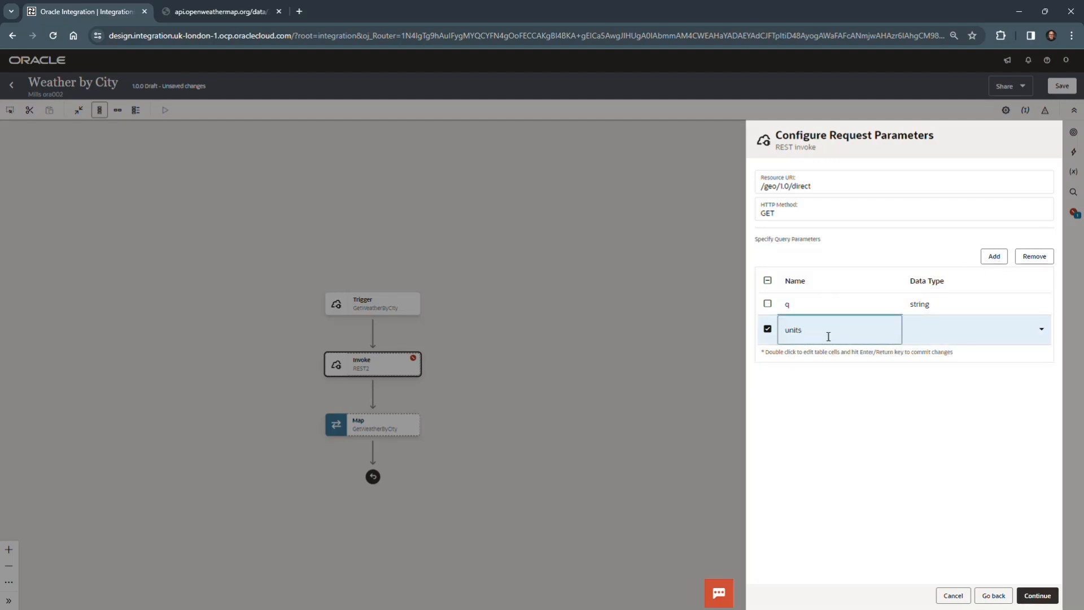
pyautogui.click(915, 326)
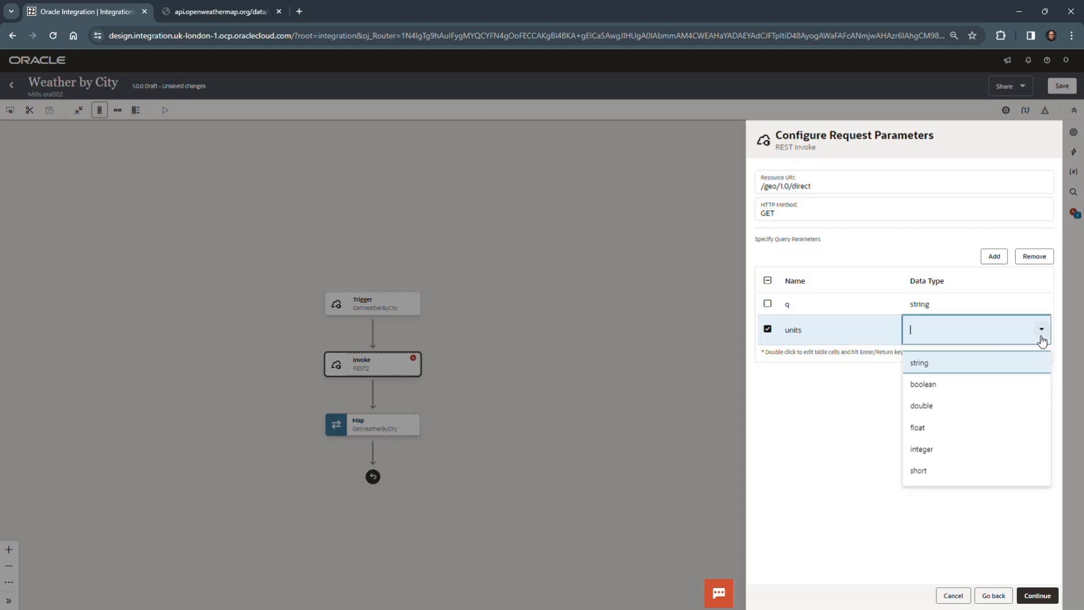
pyautogui.click(1007, 361)
pyautogui.click(980, 421)
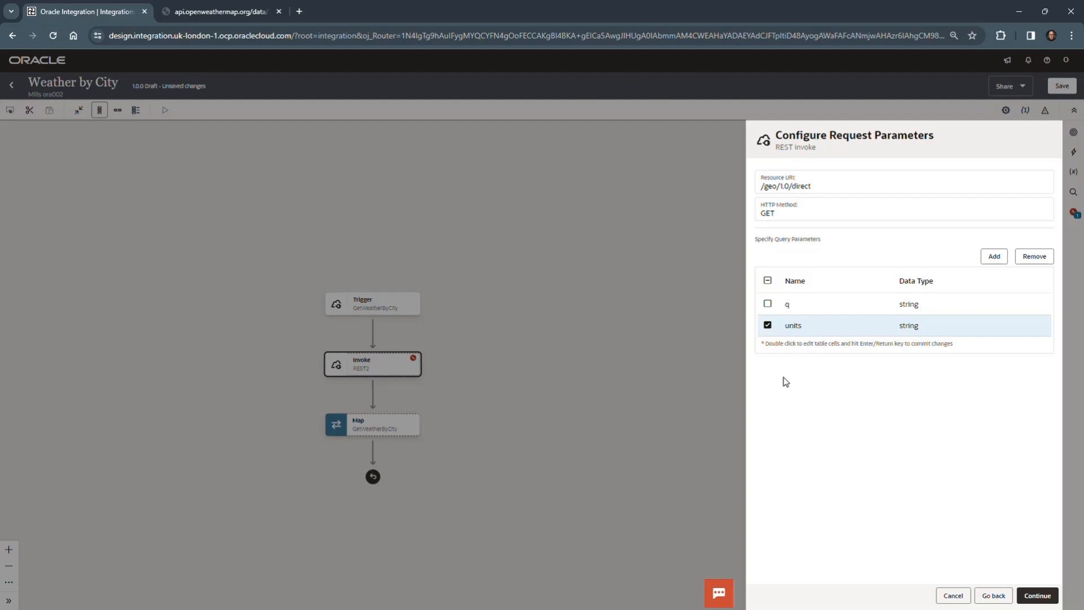
pyautogui.click(1042, 596)
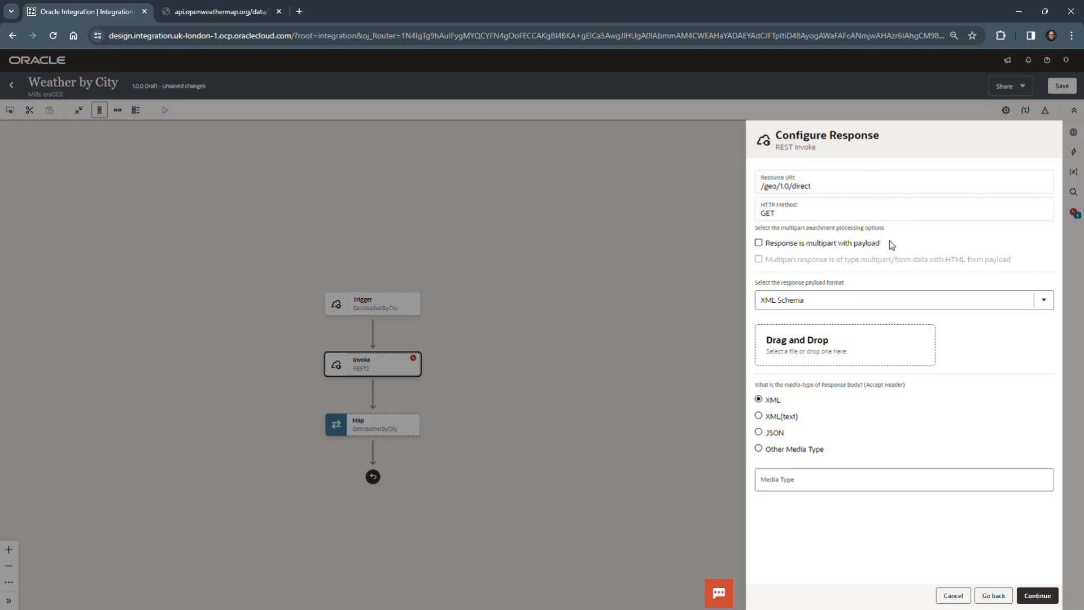
# Step: Set the response payload format to JSON Sample and load GetCoordinatesResponse.json from the resources folder
pyautogui.click(1043, 299)
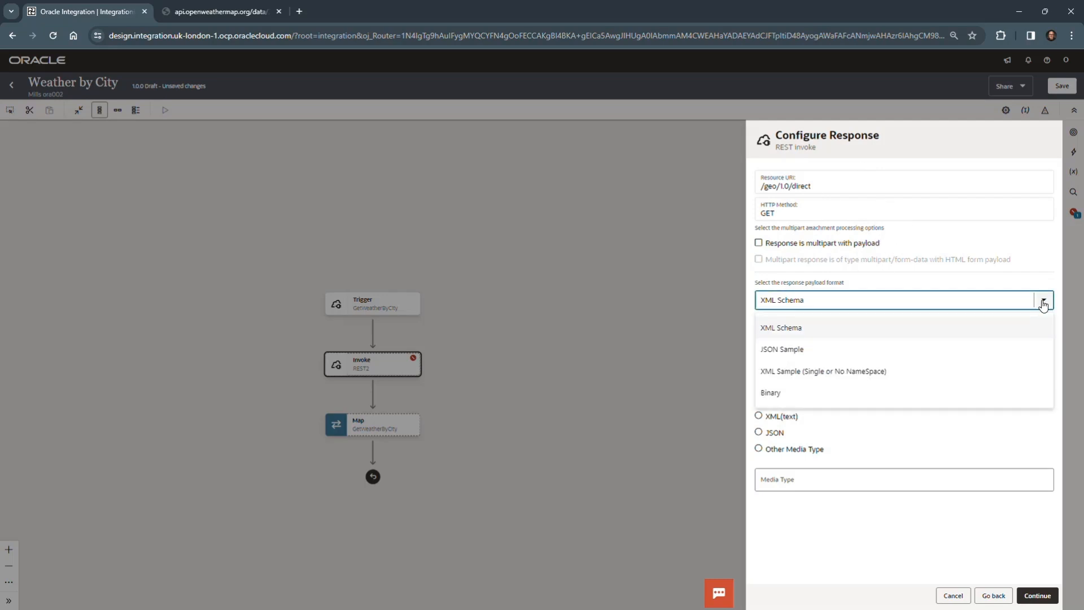
pyautogui.click(851, 348)
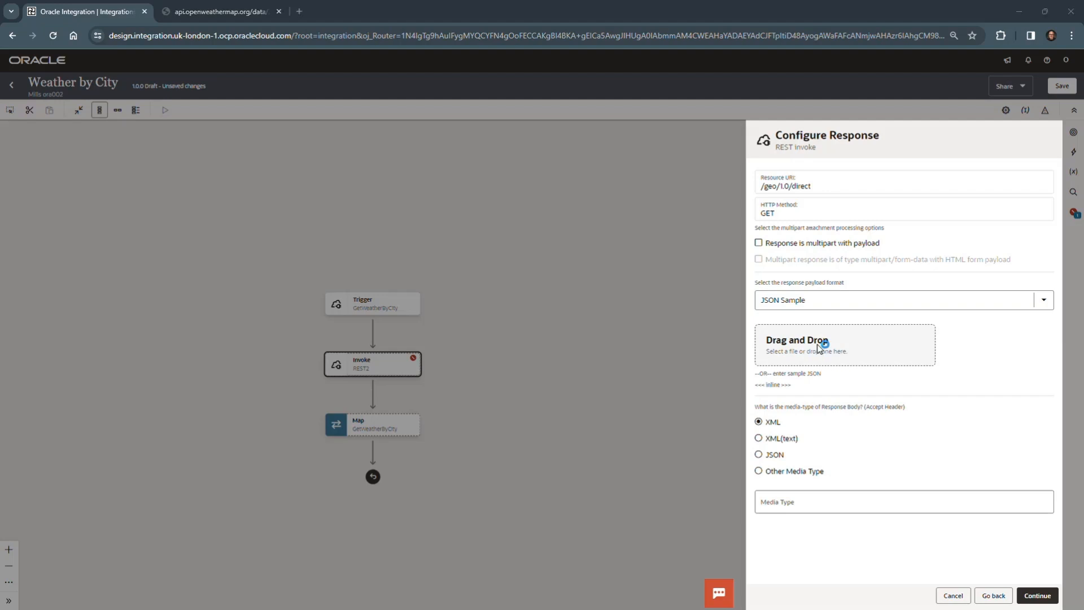
pyautogui.click(817, 347)
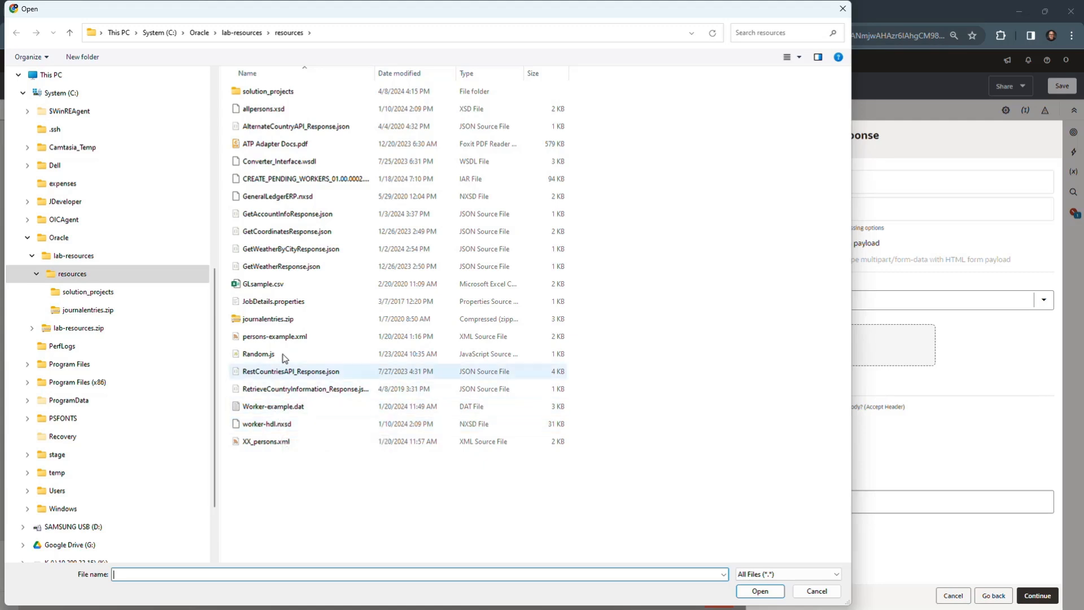
pyautogui.click(319, 233)
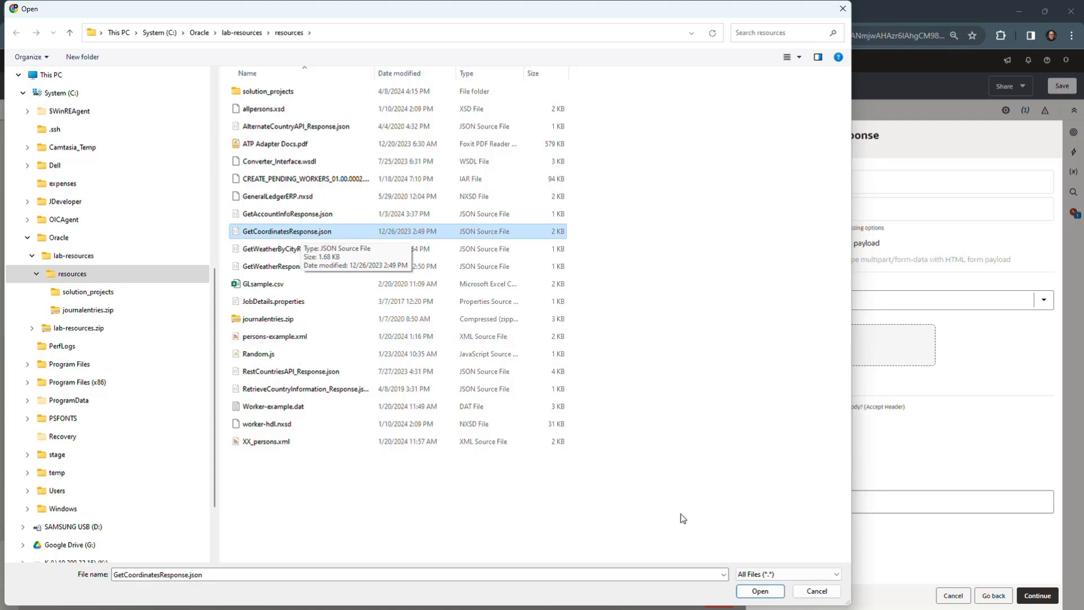
pyautogui.click(760, 591)
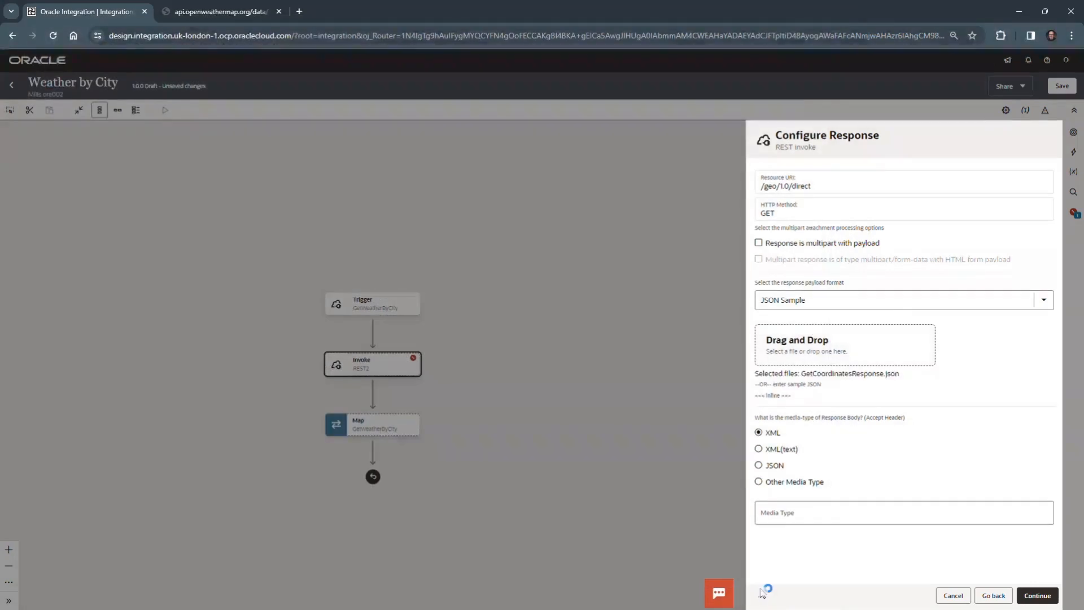
# Step: Examine the inline sample JSON of the response from start to end and close it without changes
pyautogui.click(778, 397)
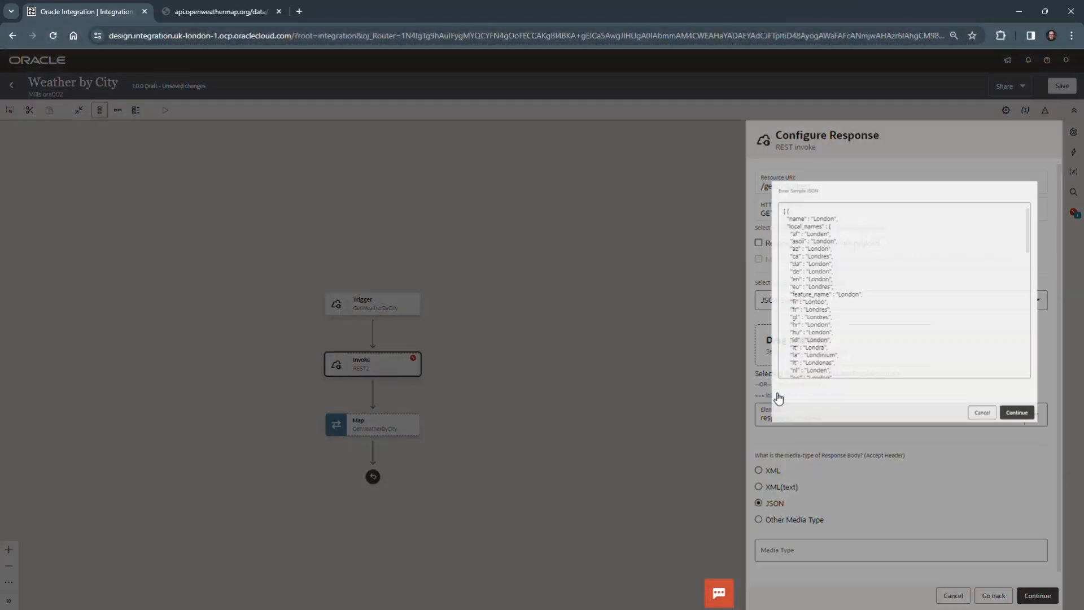
pyautogui.scroll(-5, 841, 250)
pyautogui.scroll(-2, 839, 251)
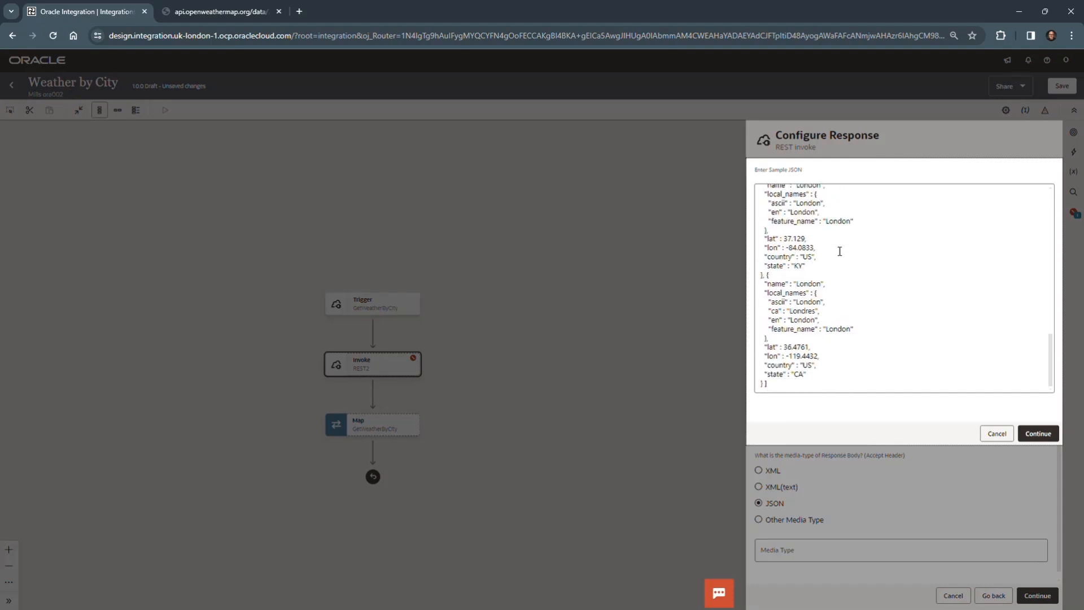
pyautogui.scroll(8, 839, 251)
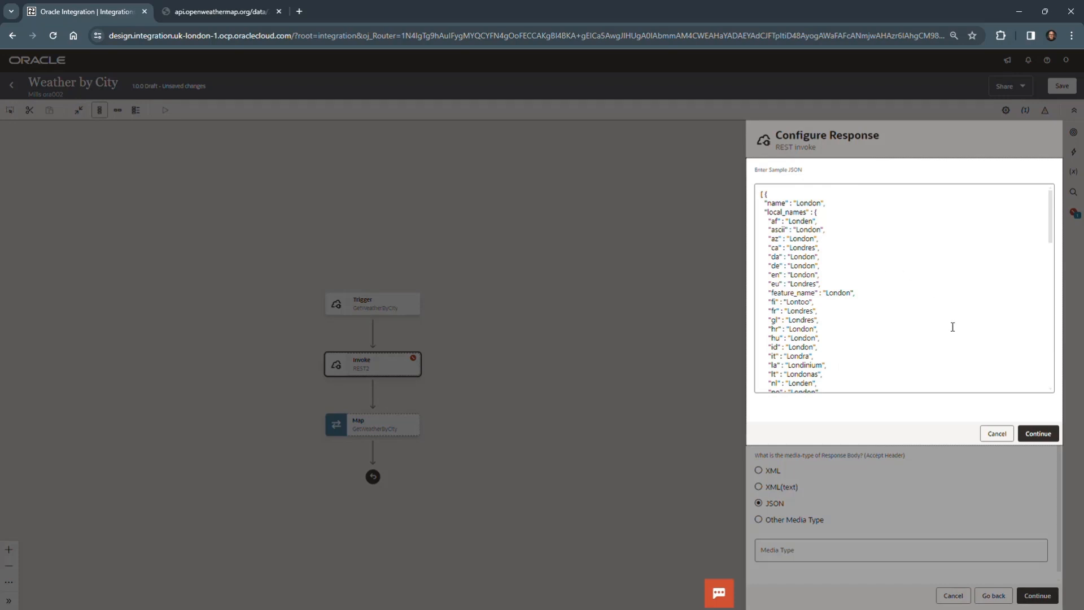
pyautogui.click(997, 434)
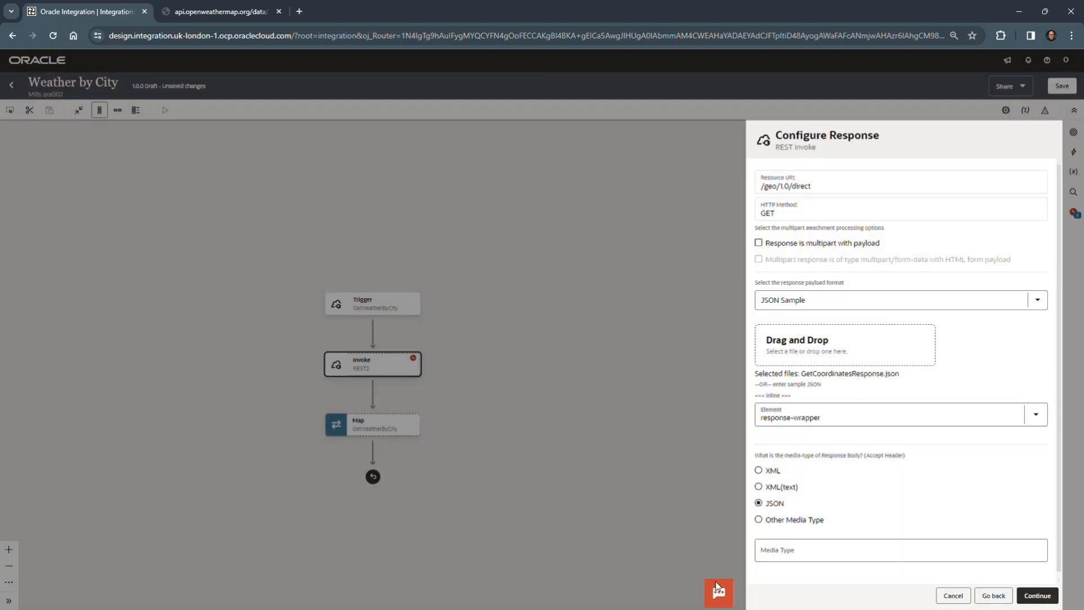
# Step: Accept the response configuration, expand the endpoint summary for review, and finish the GetCoordinates endpoint
pyautogui.click(1038, 595)
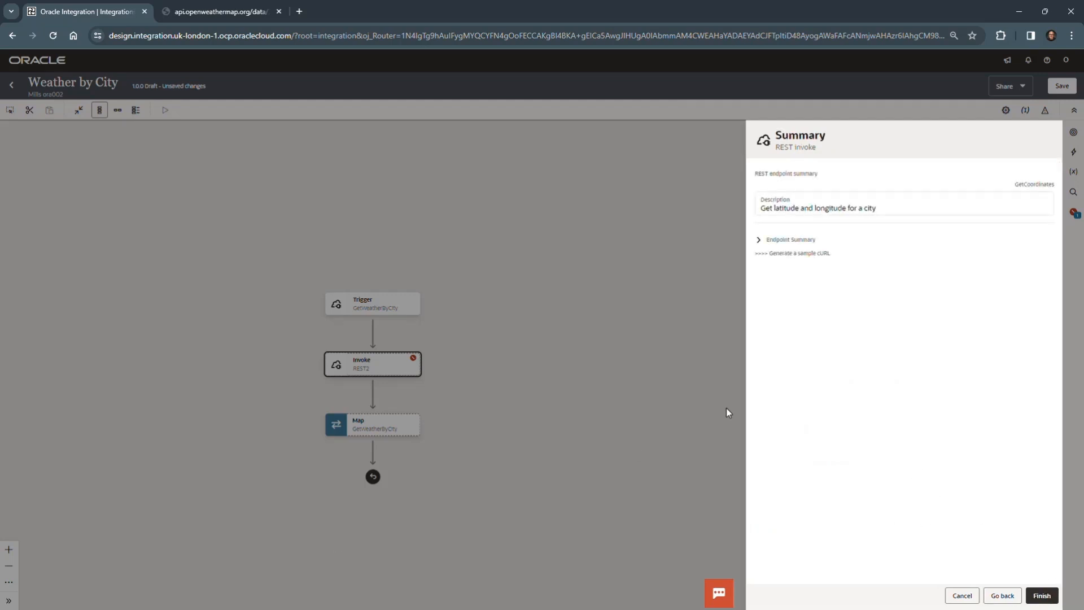
pyautogui.click(756, 243)
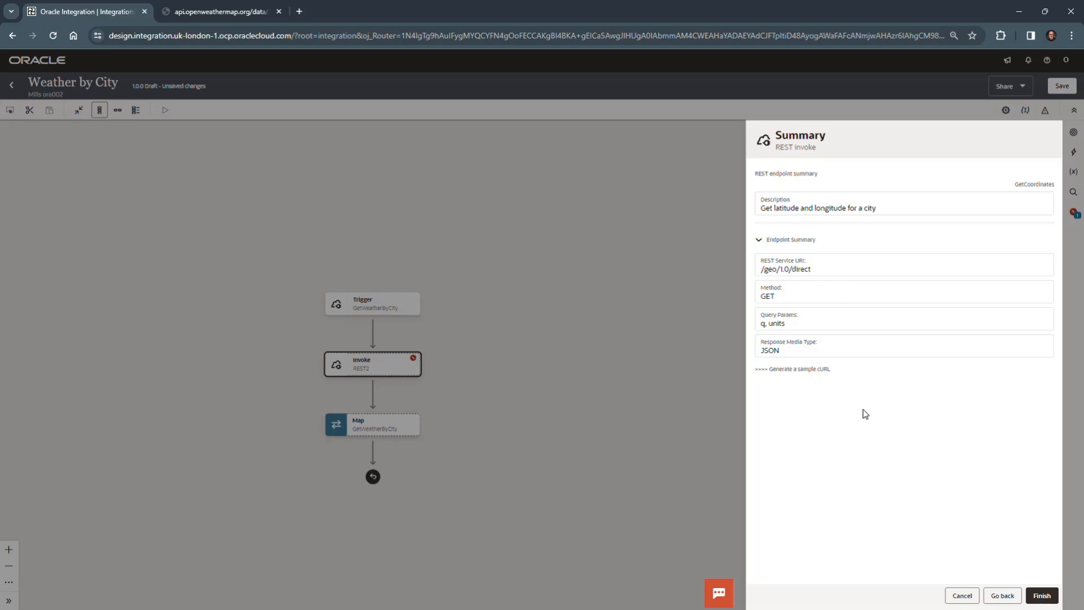
pyautogui.click(1042, 595)
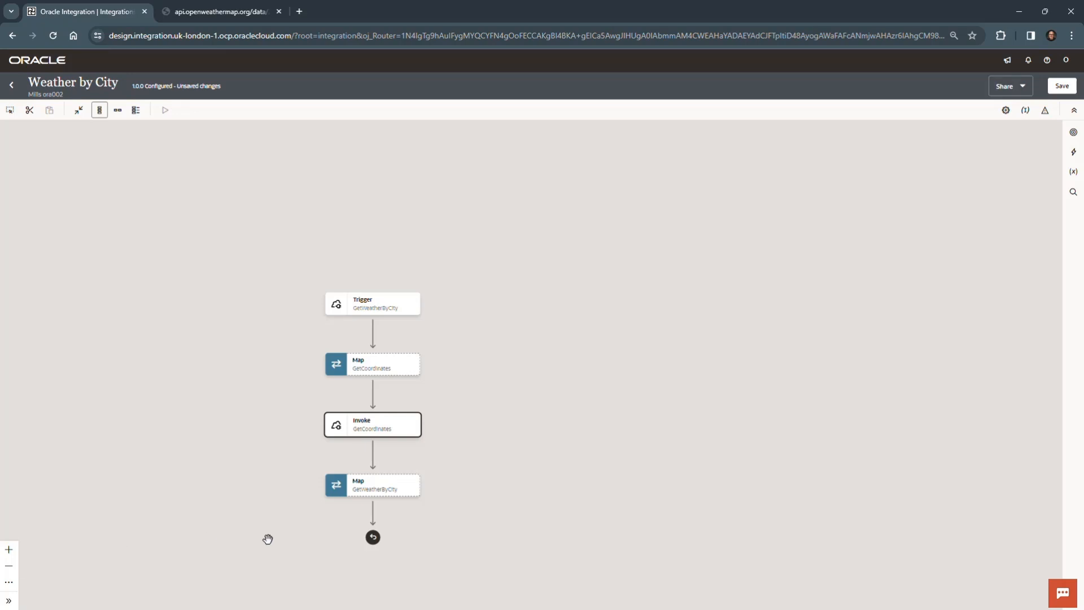
# Step: Edit the GetCoordinates map and map the source template parameter City to the target query parameter Q
pyautogui.moveTo(495, 475); pyautogui.dragTo(578, 337)
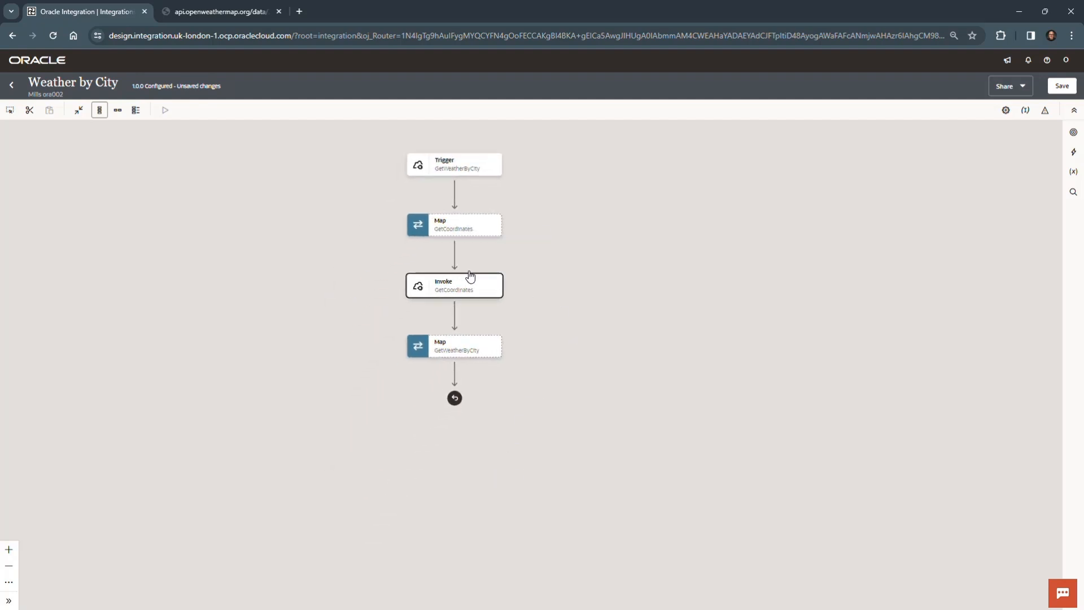
pyautogui.moveTo(469, 225)
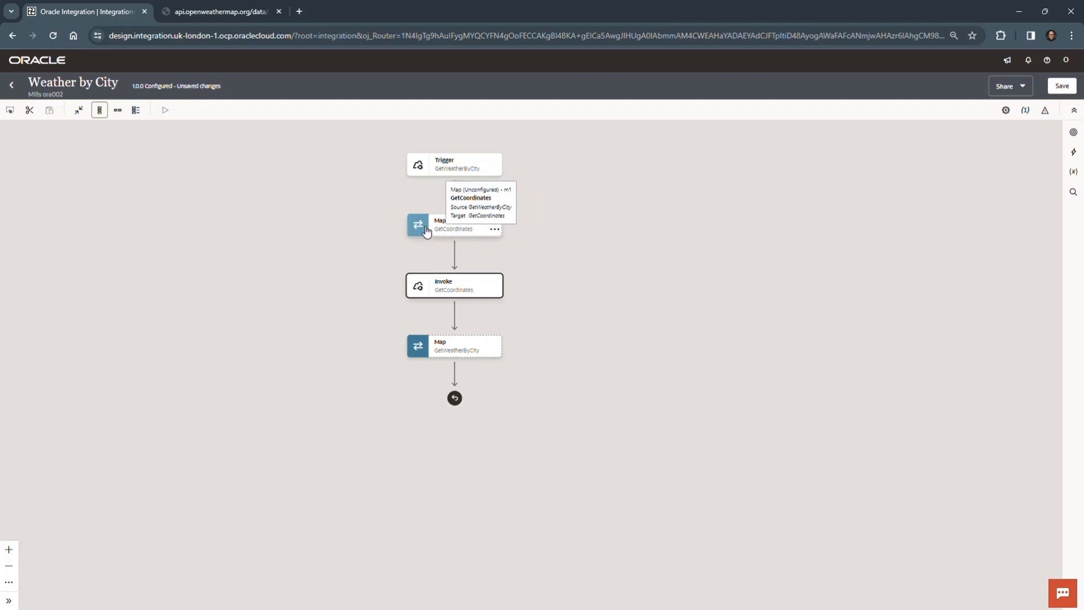
pyautogui.click(494, 230)
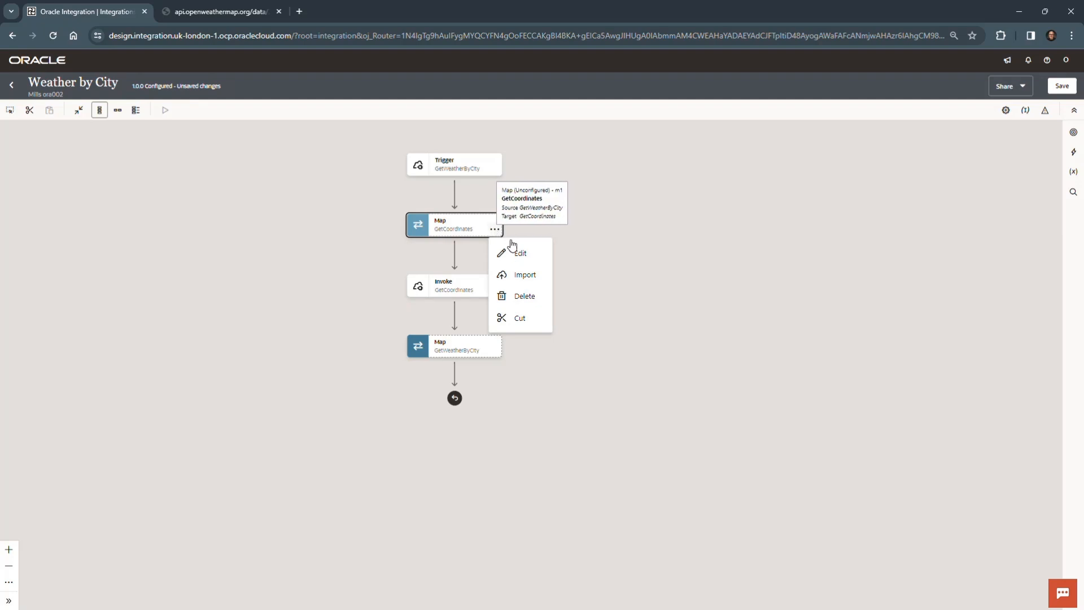
pyautogui.click(532, 257)
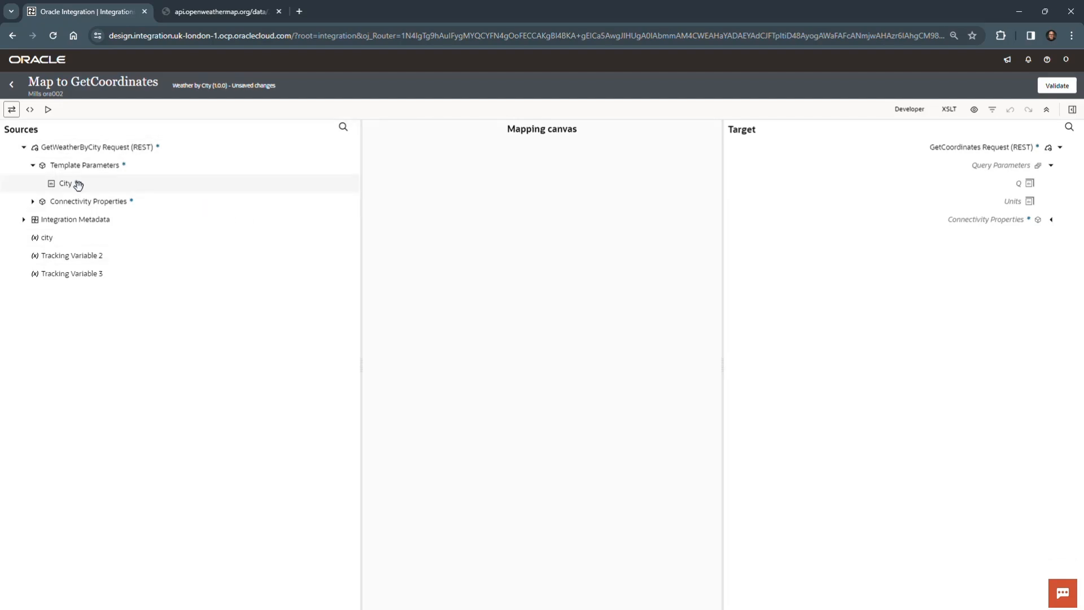
pyautogui.moveTo(75, 182); pyautogui.dragTo(993, 178)
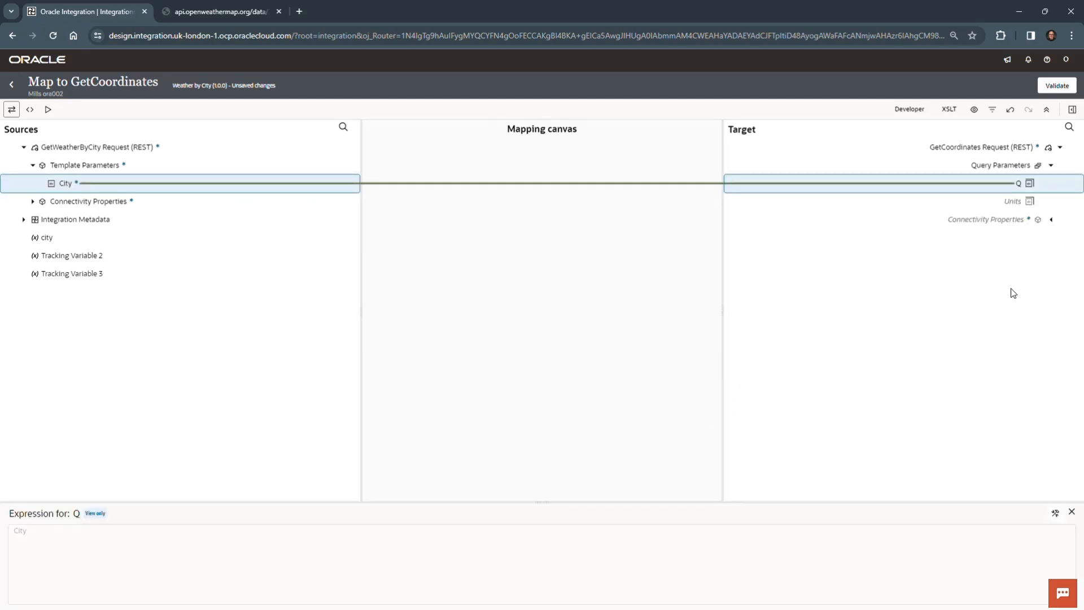
# Step: Create a target node for the Units query parameter, set its expression to "imperial", and save the expression
pyautogui.click(1006, 203)
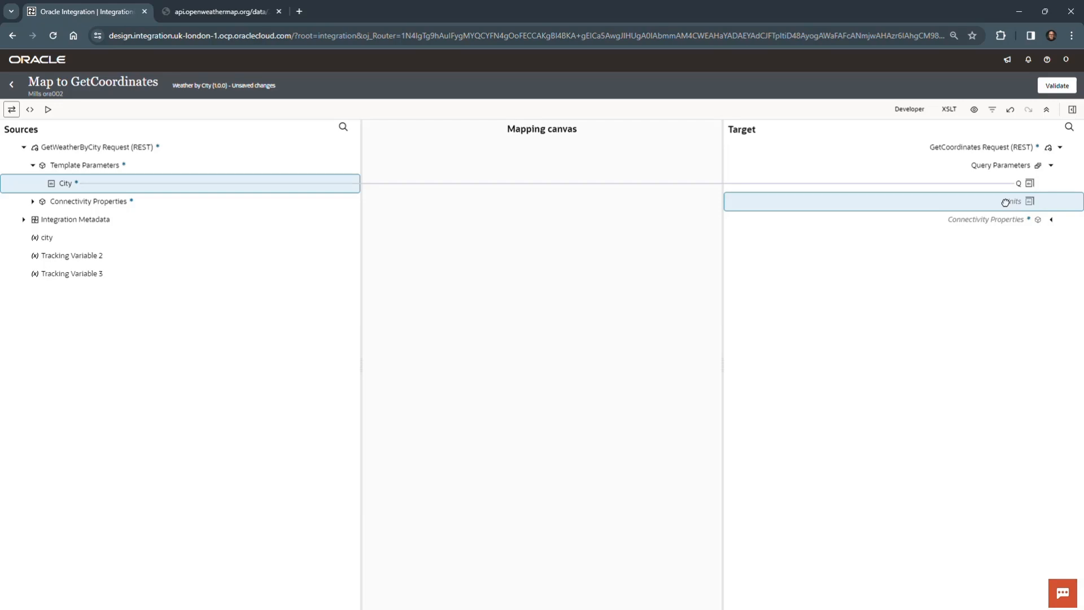
pyautogui.rightClick(981, 204)
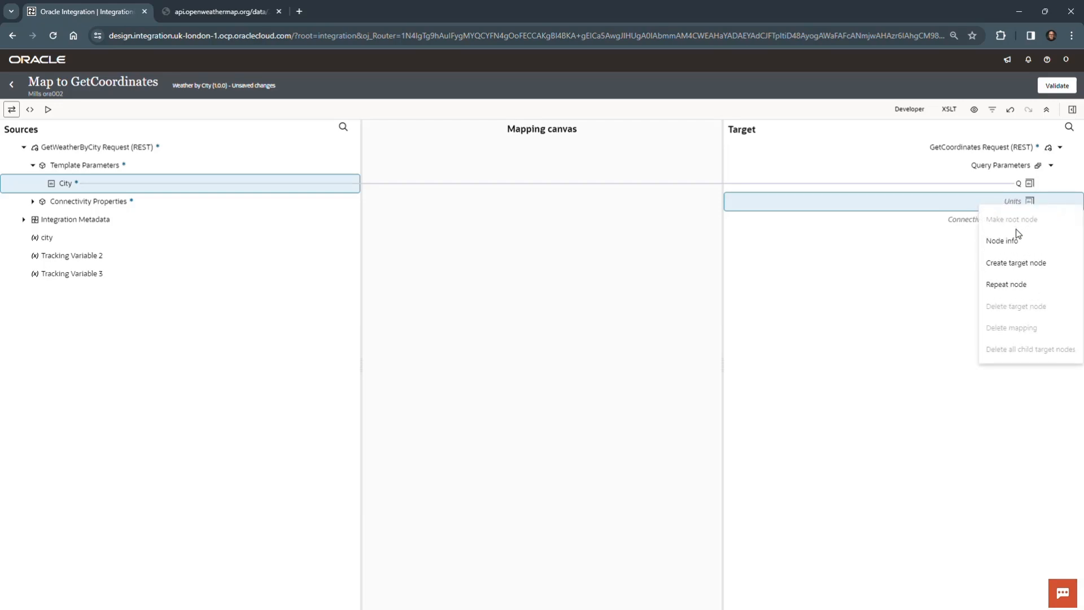
pyautogui.click(1013, 265)
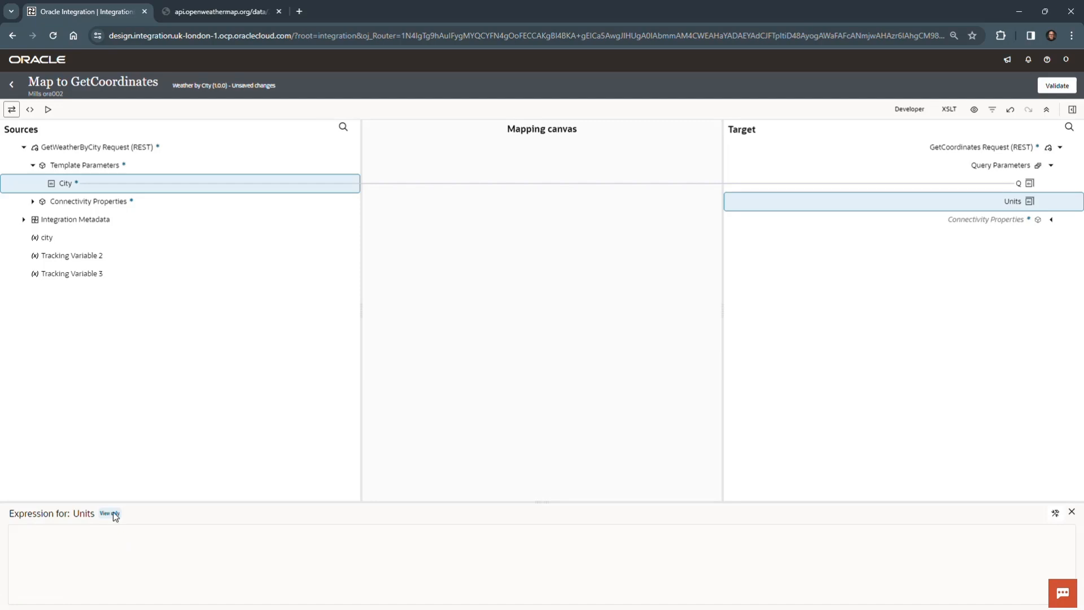
pyautogui.click(1054, 513)
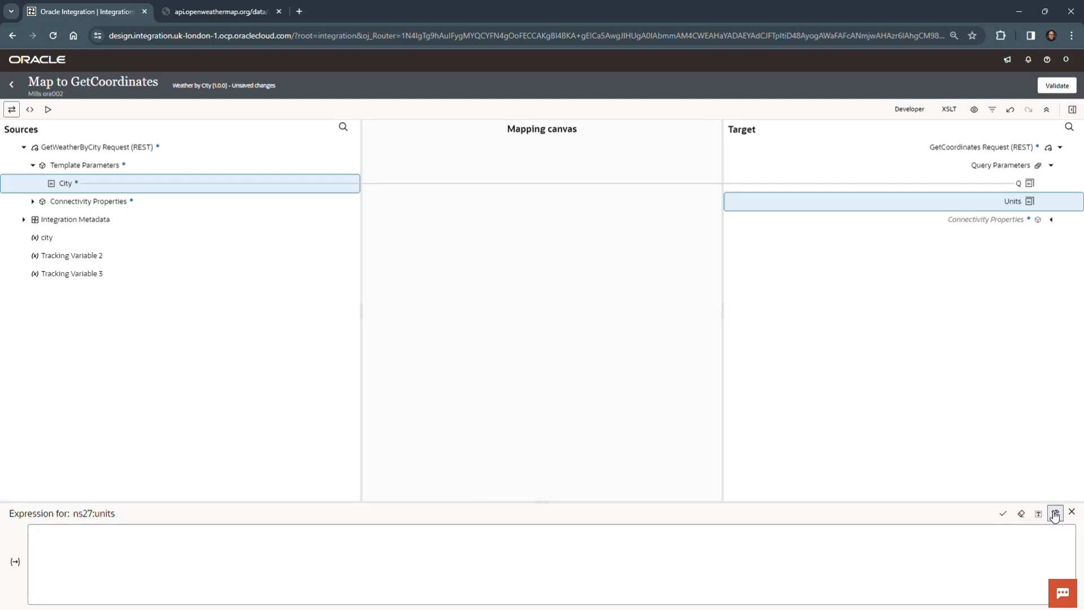
pyautogui.click(346, 541)
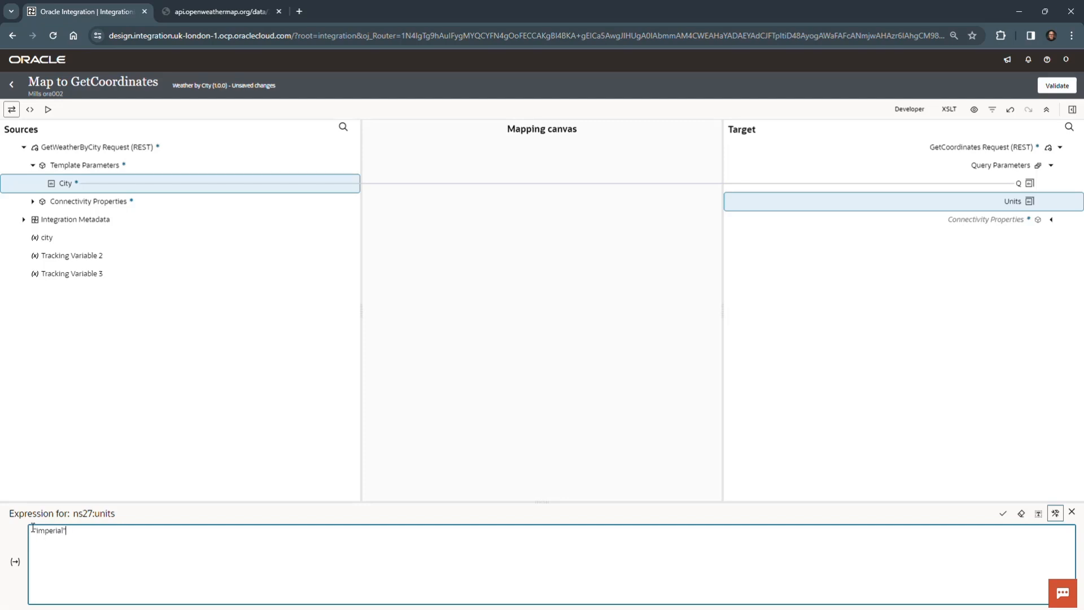
pyautogui.moveTo(34, 531); pyautogui.dragTo(73, 531)
pyautogui.click(70, 529)
pyautogui.click(1003, 515)
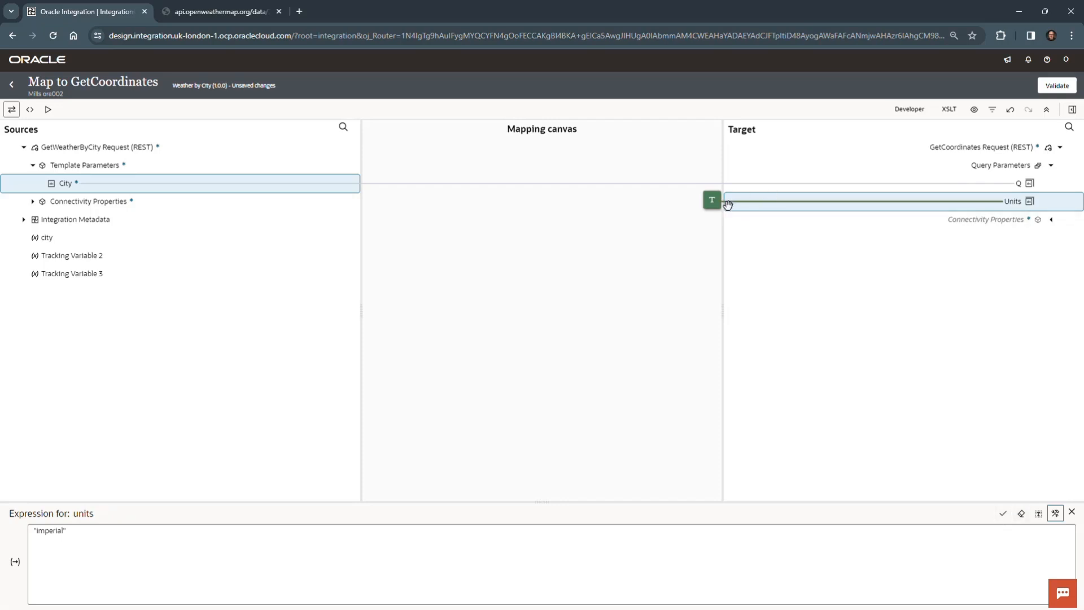
# Step: Review the mapping expressions of the Q and Units query parameters
pyautogui.click(773, 202)
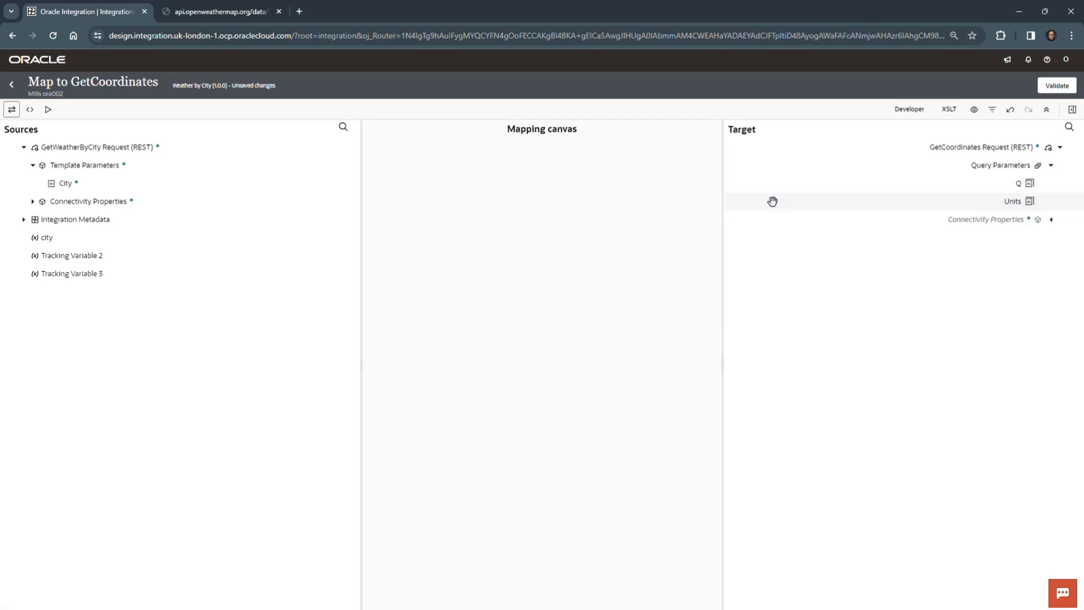
pyautogui.click(1009, 184)
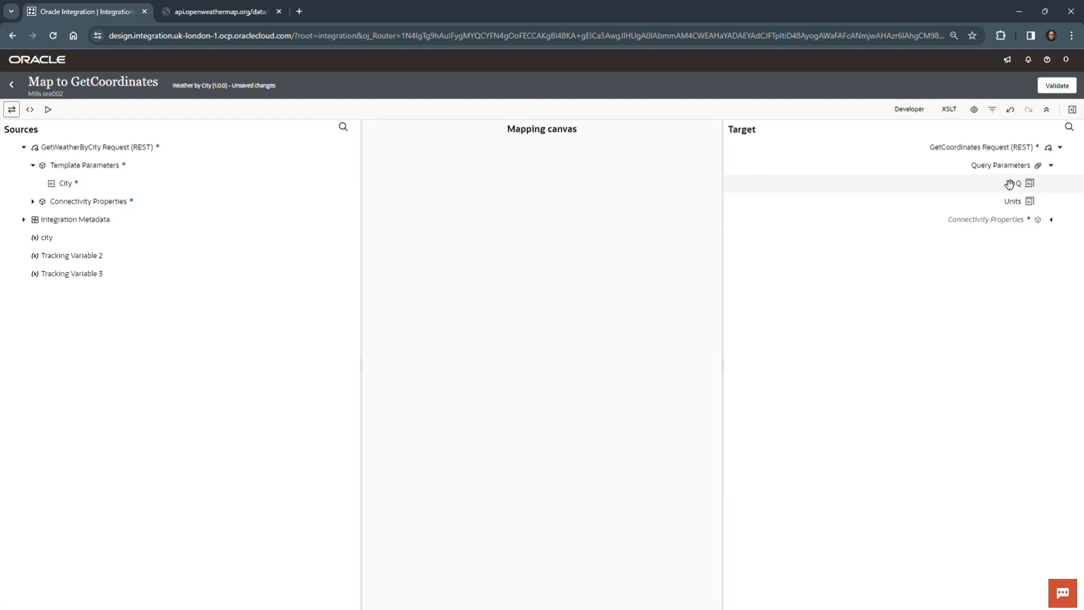
pyautogui.click(967, 184)
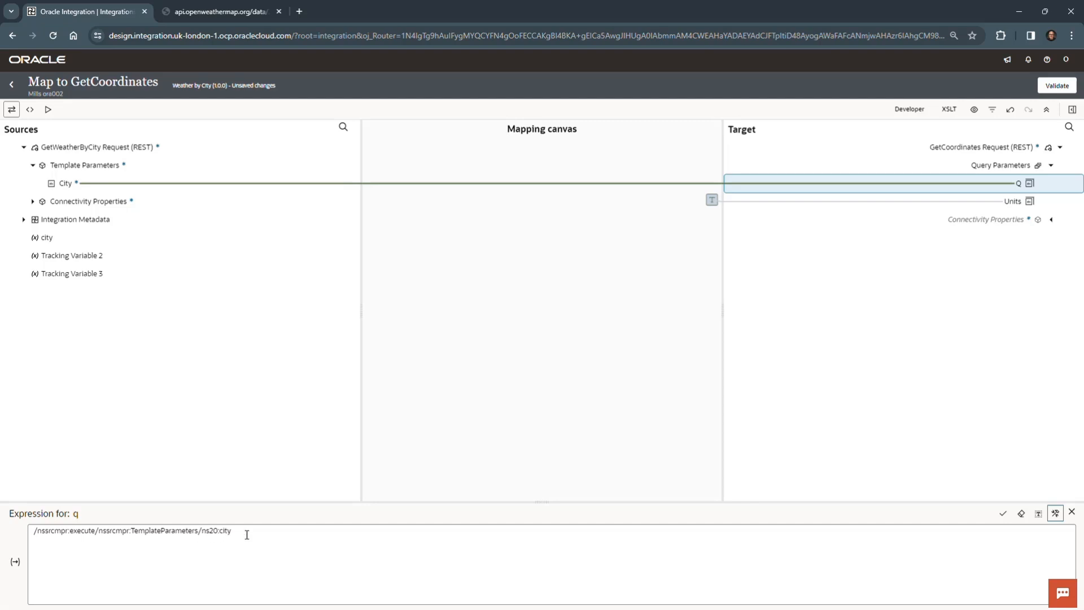
pyautogui.click(853, 205)
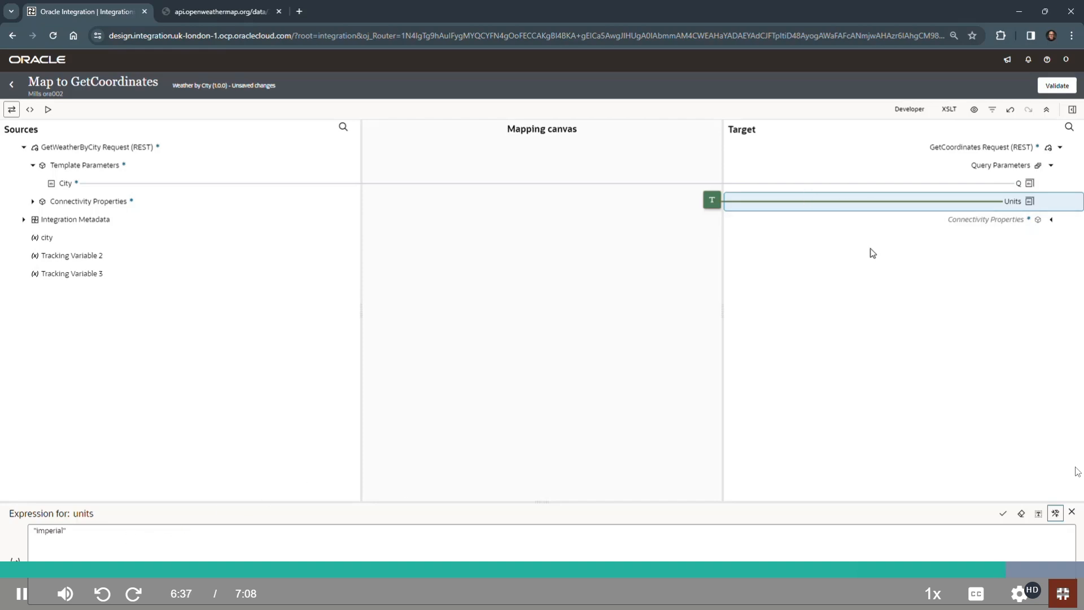
# Step: Validate the GetCoordinates mapping, then return to the Weather by City canvas and save the integration
pyautogui.click(1068, 86)
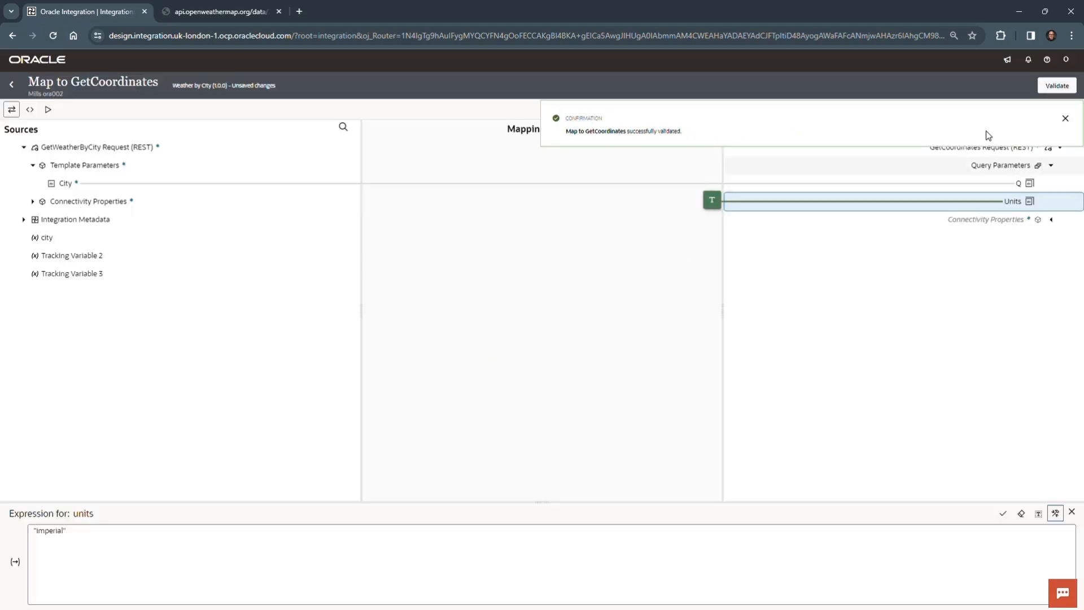
pyautogui.click(1063, 118)
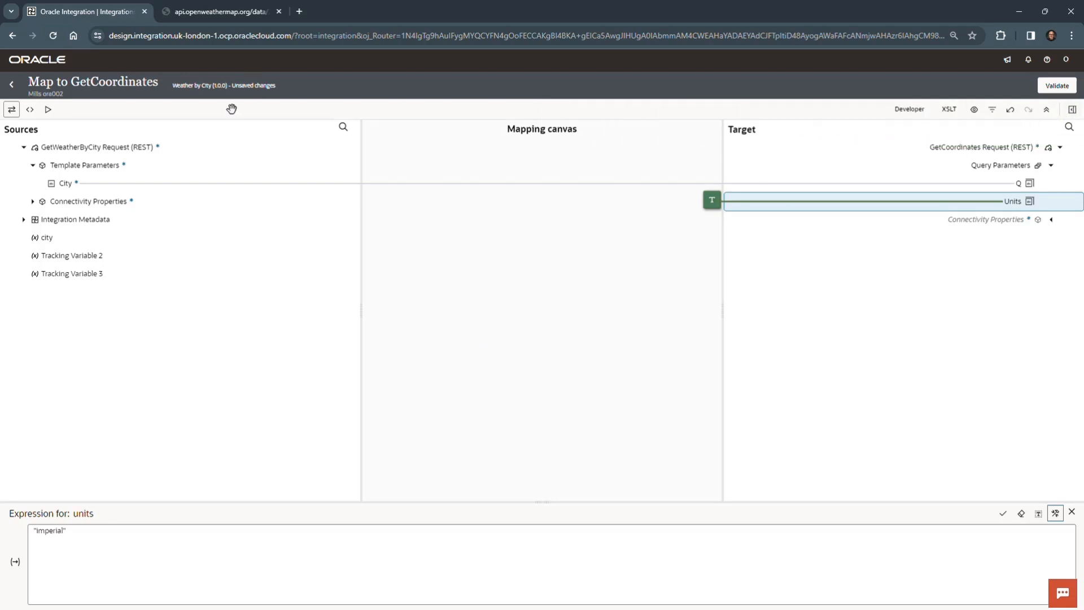
pyautogui.click(13, 86)
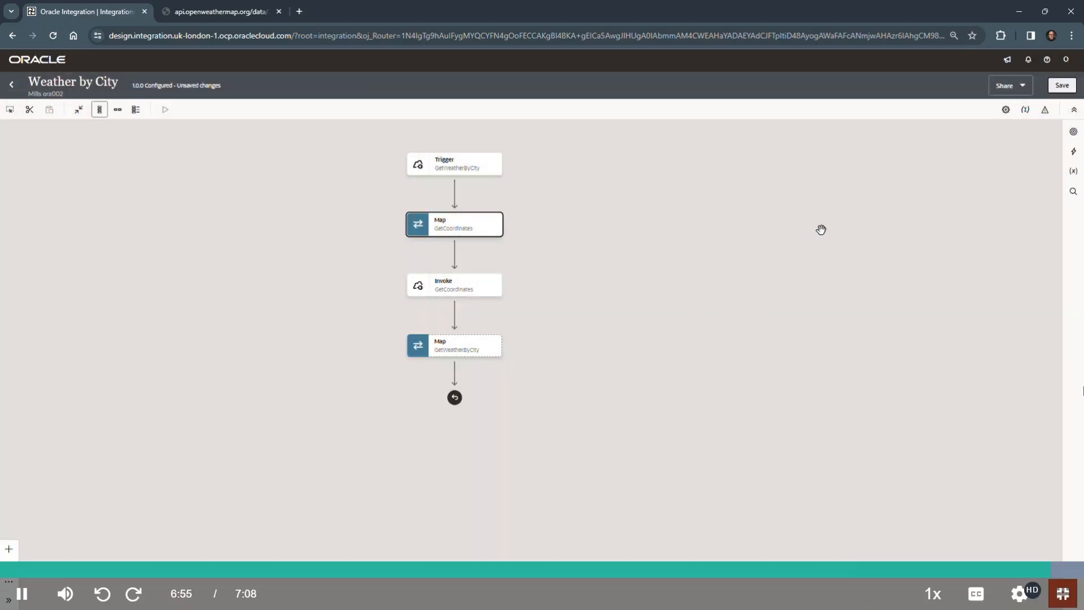
pyautogui.click(1069, 86)
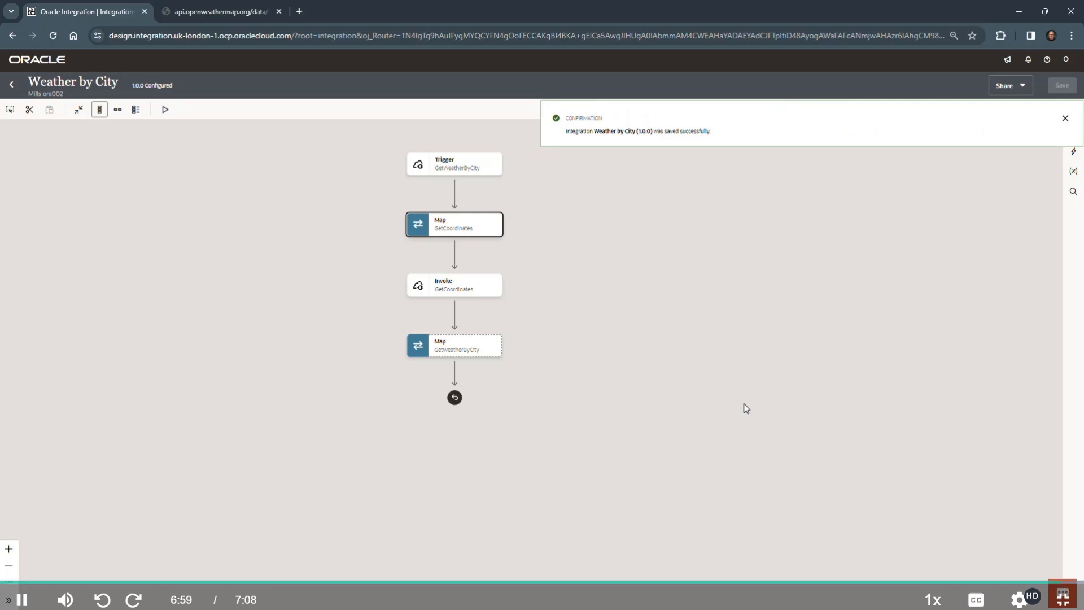
pyautogui.click(1065, 119)
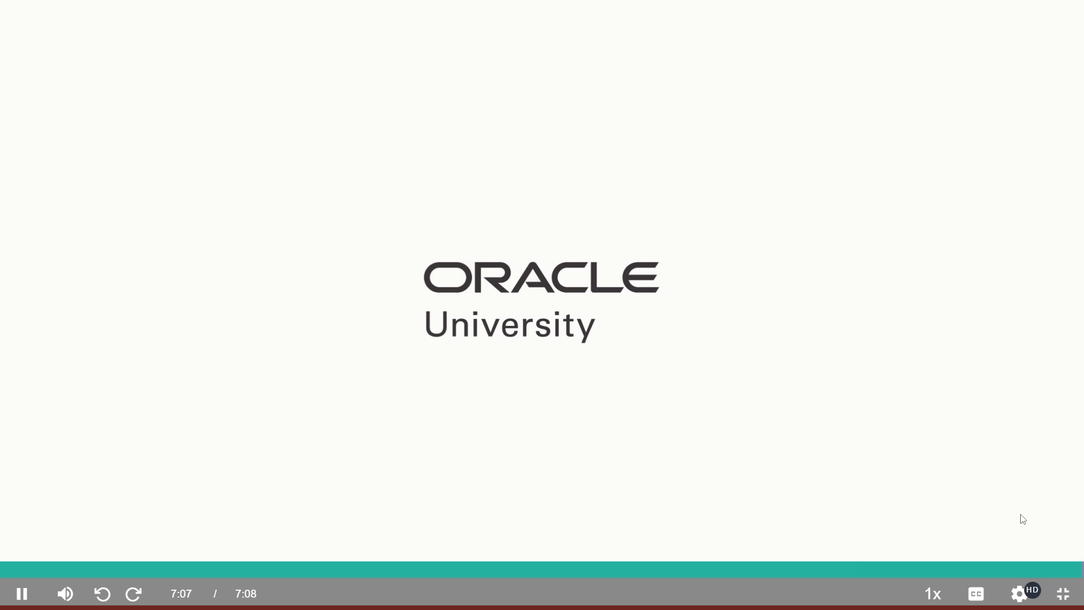
pyautogui.click(1063, 593)
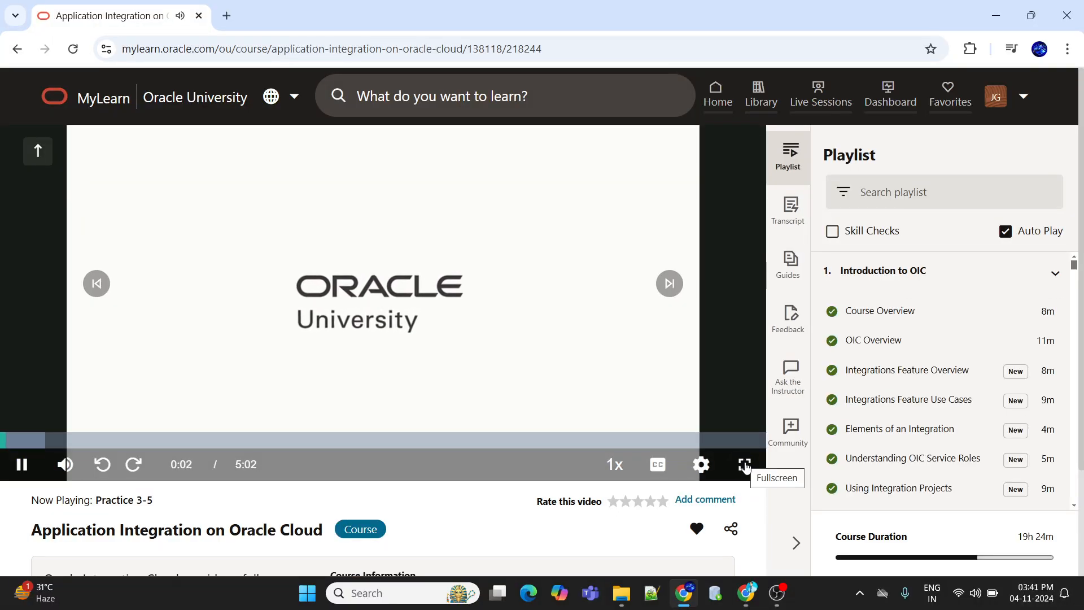
pyautogui.click(745, 464)
pyautogui.moveTo(1019, 594)
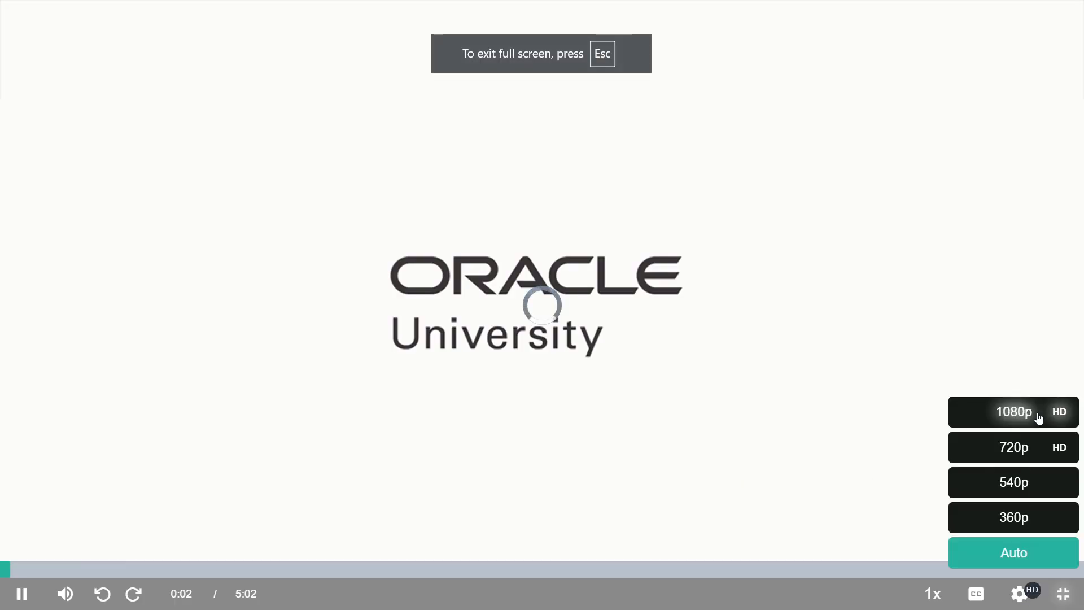
pyautogui.click(1015, 419)
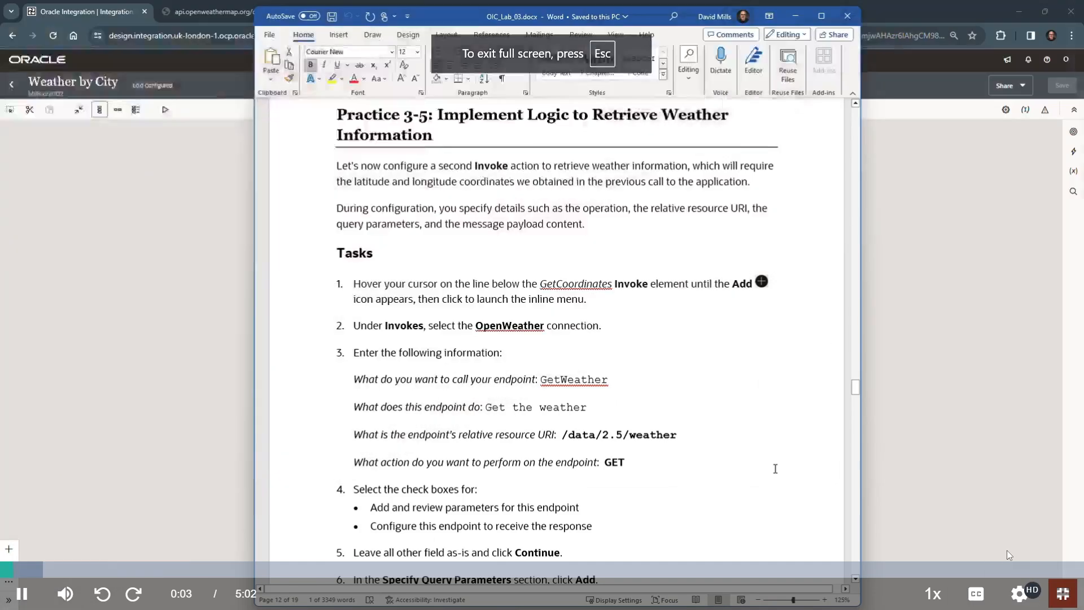
pyautogui.moveTo(1020, 594)
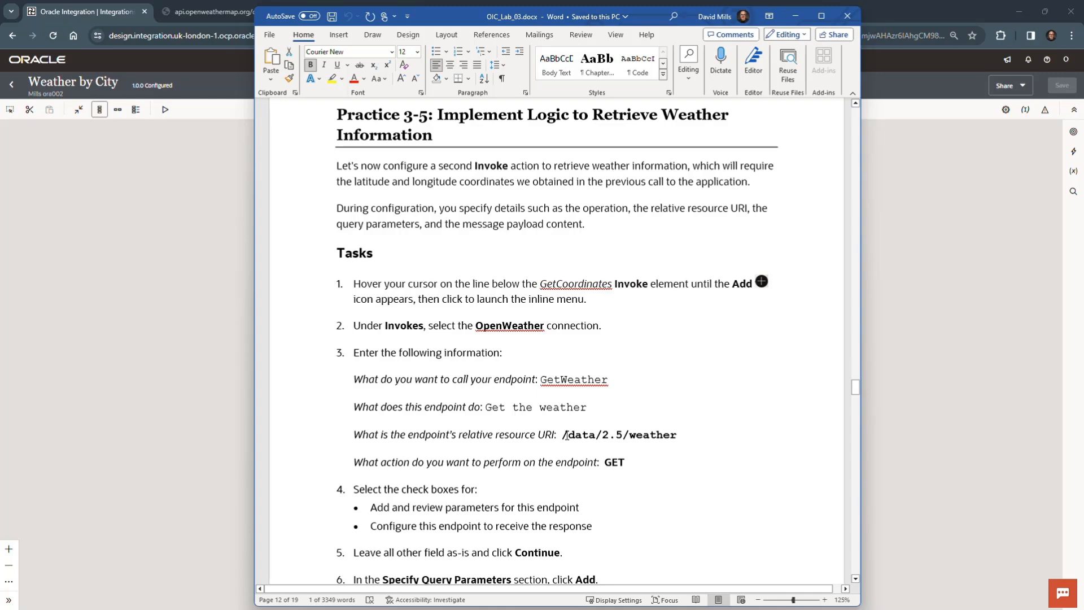
# Step: Highlight the relative resource URI /data/2.5/weather in the Practice 3-5 instructions and move the Word document off the integration canvas
pyautogui.moveTo(563, 434); pyautogui.dragTo(675, 435)
pyautogui.hotkey('ctrl', 'c')
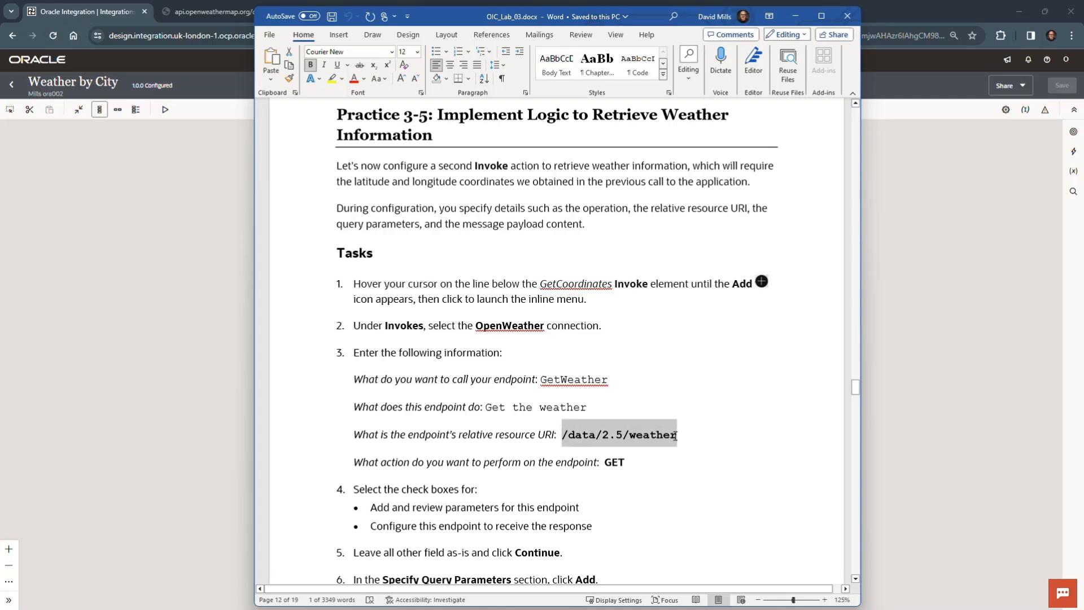
pyautogui.click(728, 481)
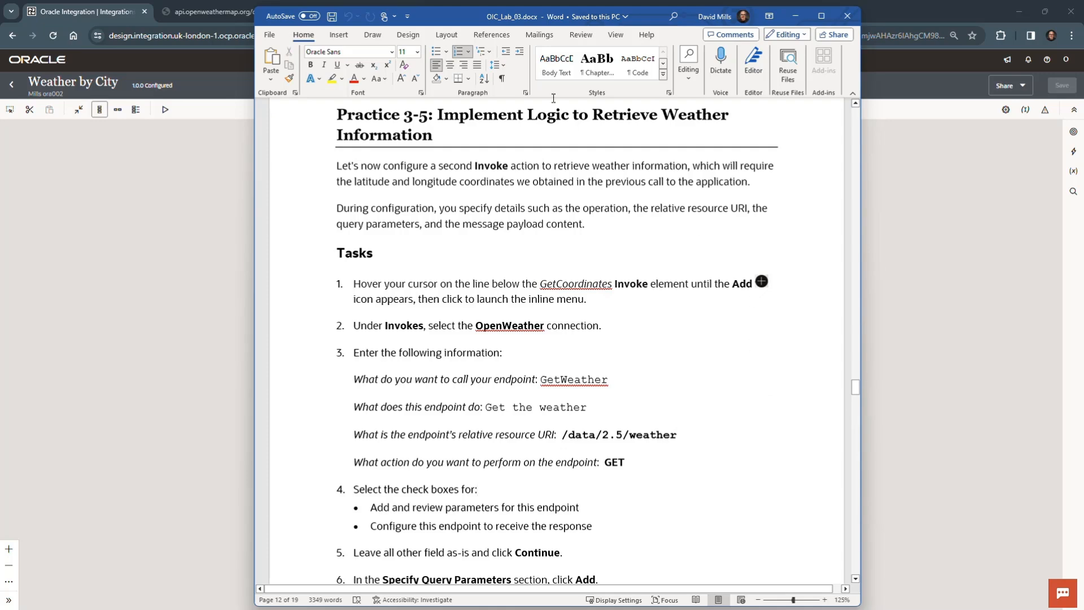
pyautogui.moveTo(435, 18); pyautogui.dragTo(0, 398)
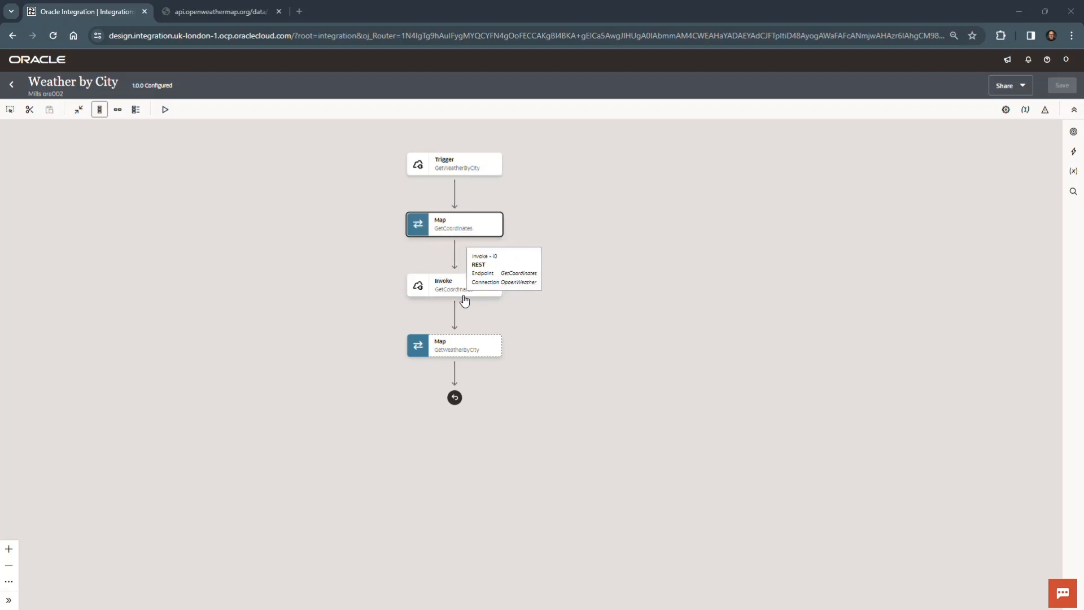
# Step: Add a second invoke using the OpoenWeather connection between the GetCoordinates invoke and the GetWeatherByCity map
pyautogui.moveTo(455, 319)
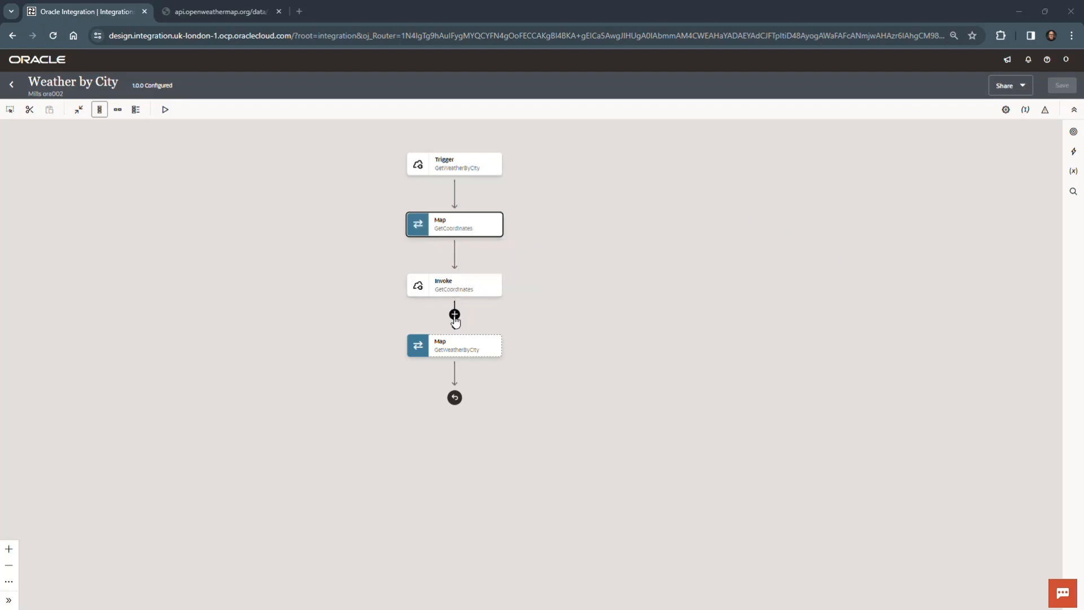
pyautogui.click(455, 315)
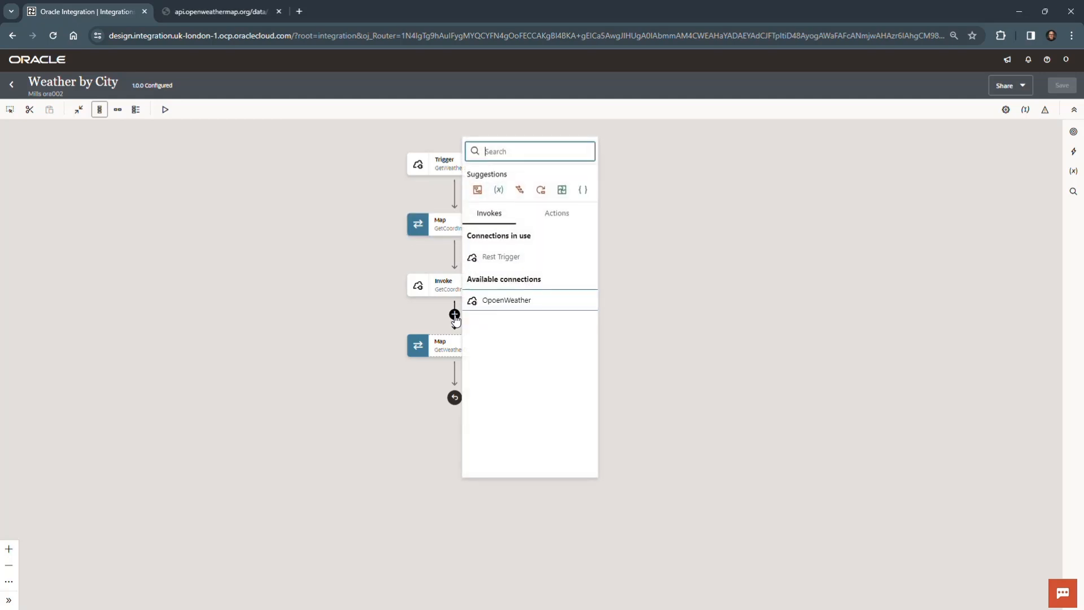
pyautogui.click(515, 301)
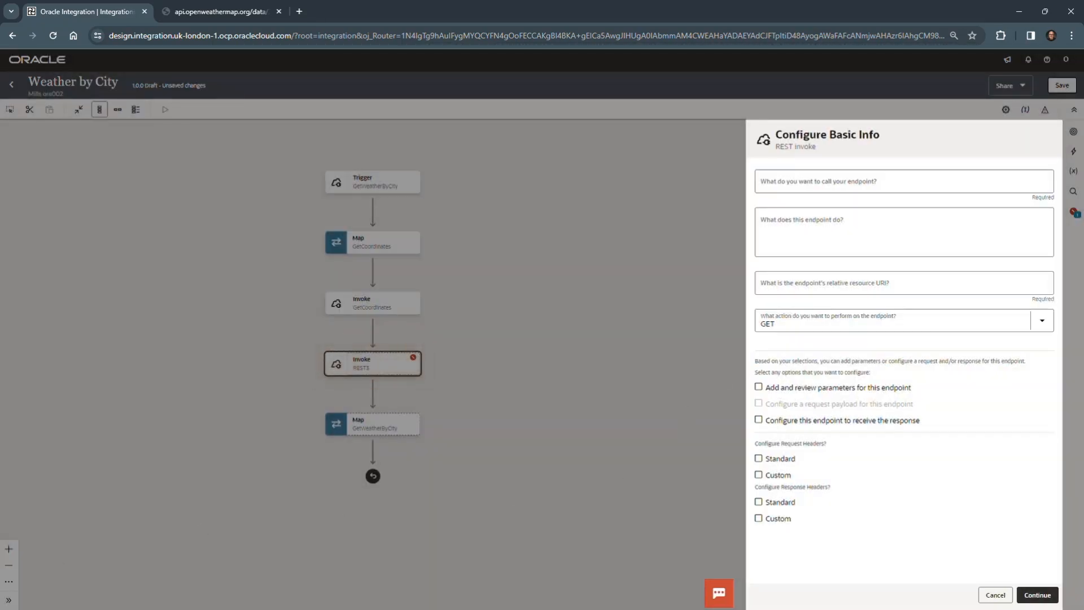
# Step: Name the new endpoint GetWeather and describe it as Get the weather
pyautogui.click(832, 180)
pyautogui.write('GetWeather')
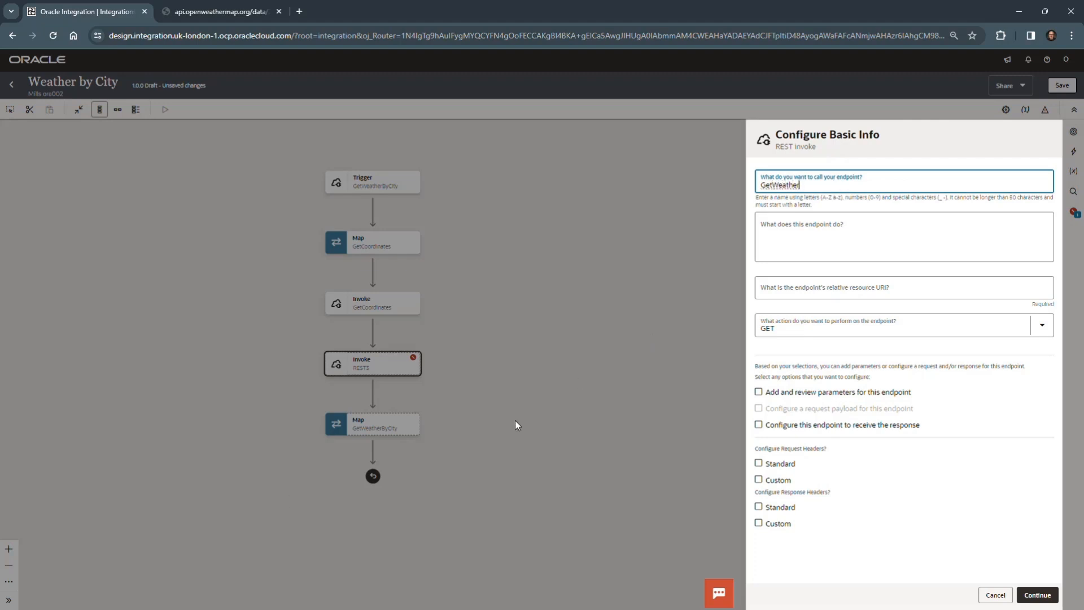
pyautogui.click(837, 236)
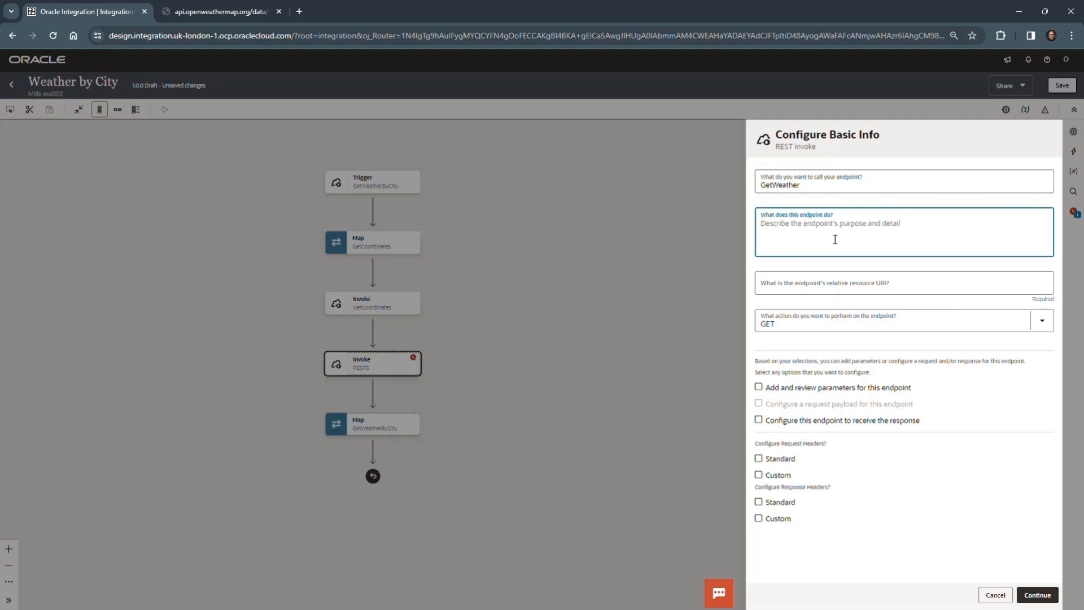
pyautogui.write('Get the we')
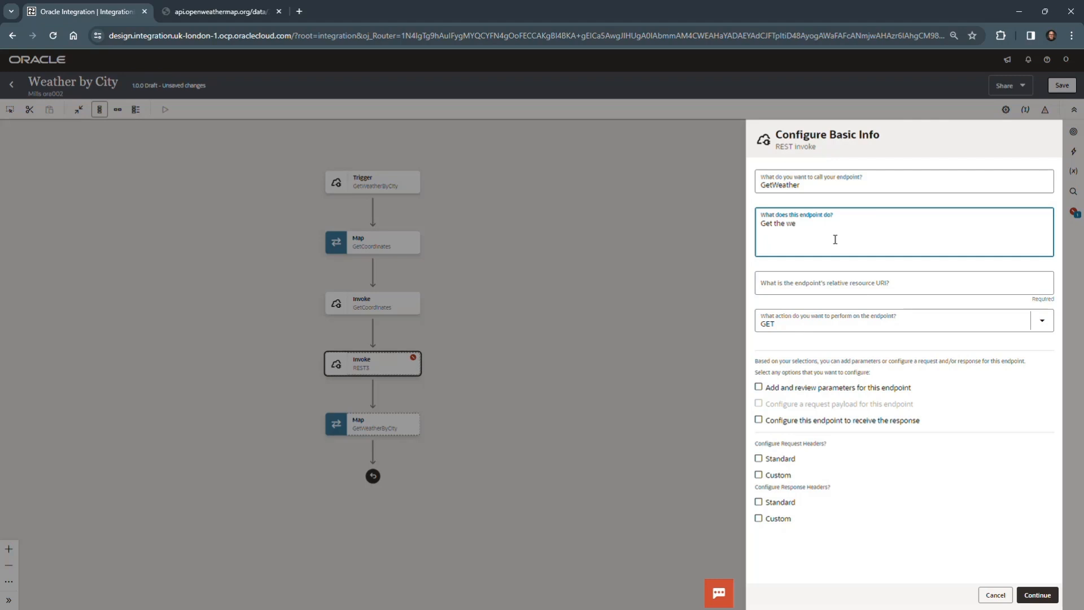
pyautogui.write('ather')
# Step: Set the relative resource URI to /data/2.5/weather and enable adding parameters and receiving the response for the GET endpoint
pyautogui.hotkey('alt', 'Tab')
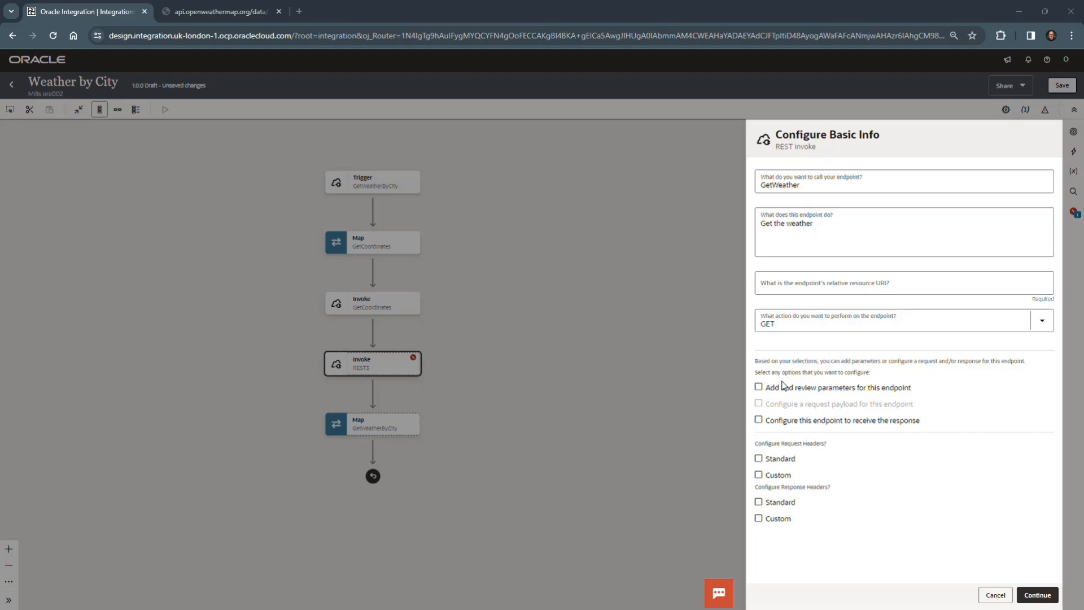
pyautogui.click(824, 284)
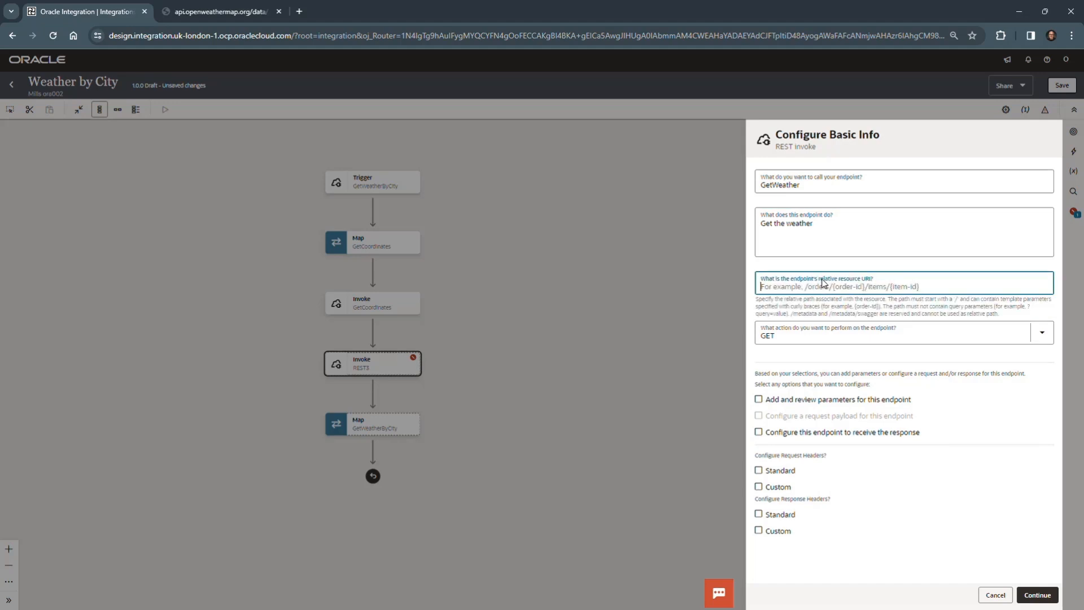
pyautogui.hotkey('ctrl', 'v')
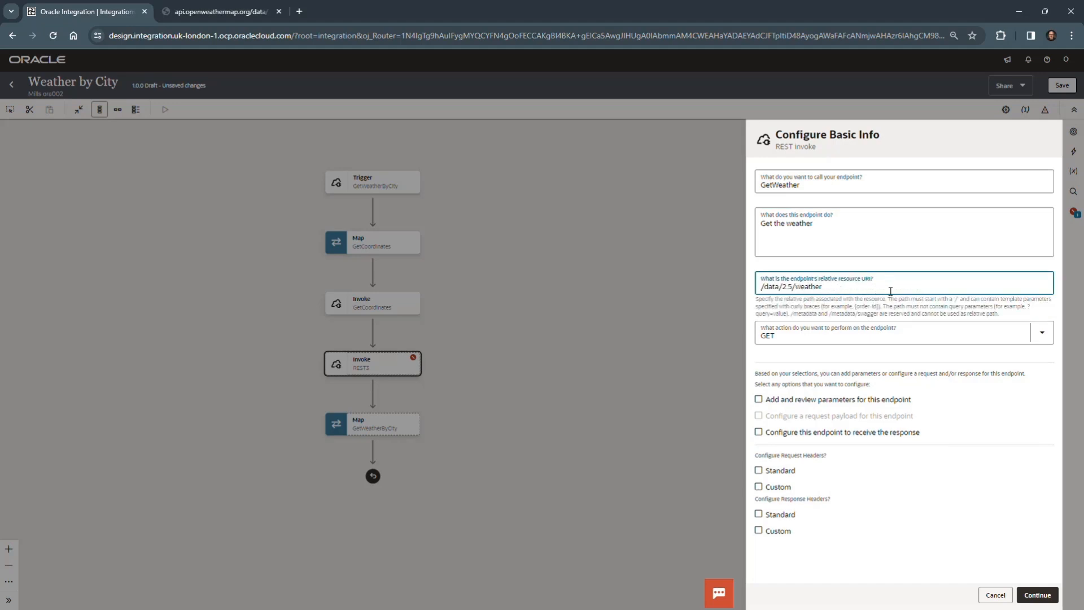
pyautogui.click(895, 353)
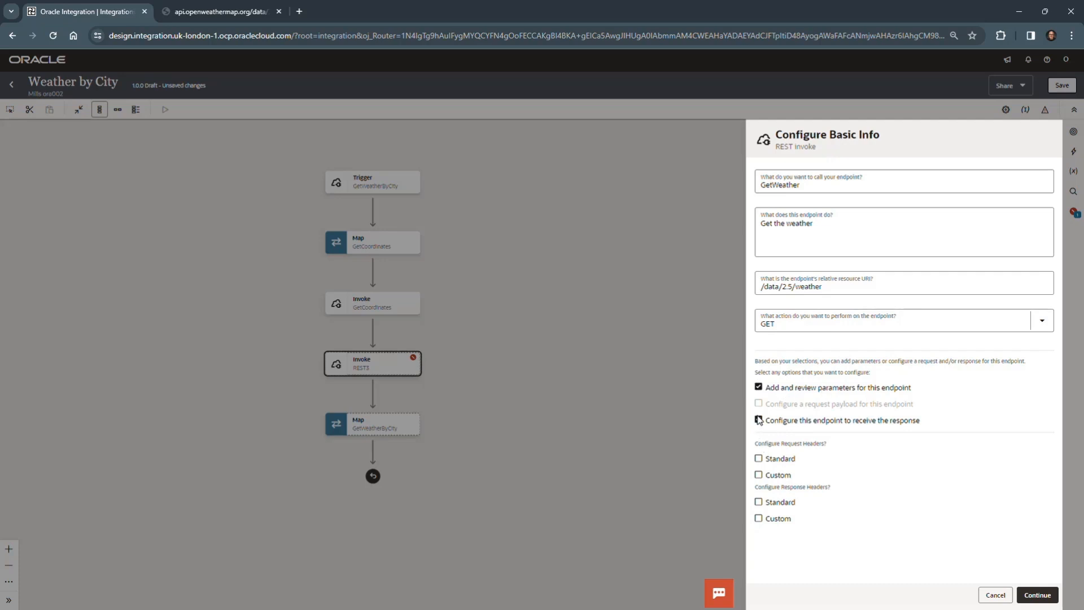
pyautogui.click(1028, 594)
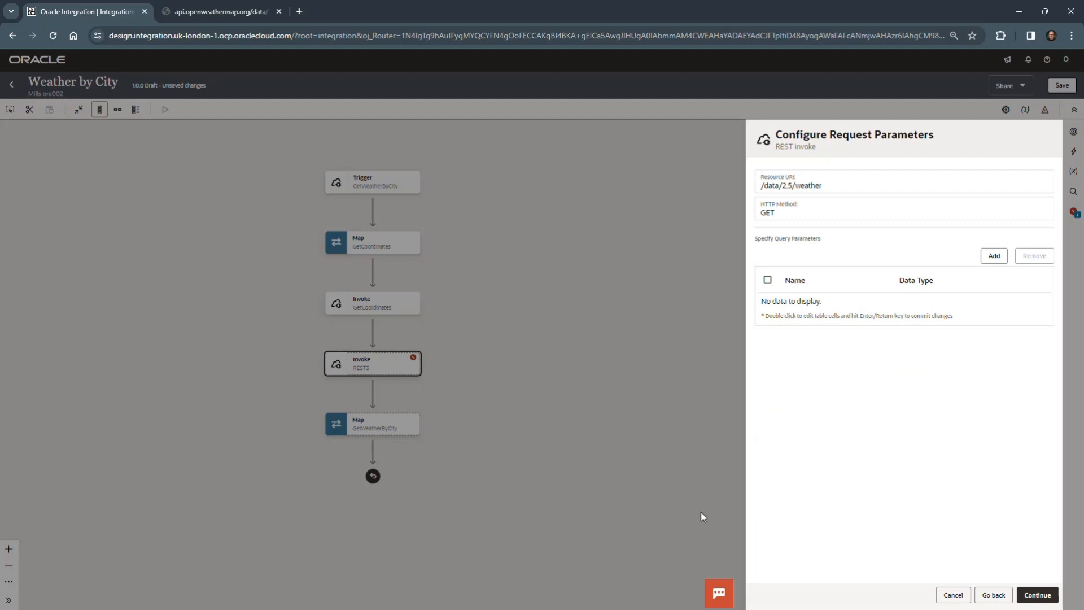
# Step: Add a query parameter named lat with the data type float
pyautogui.click(997, 255)
pyautogui.click(831, 306)
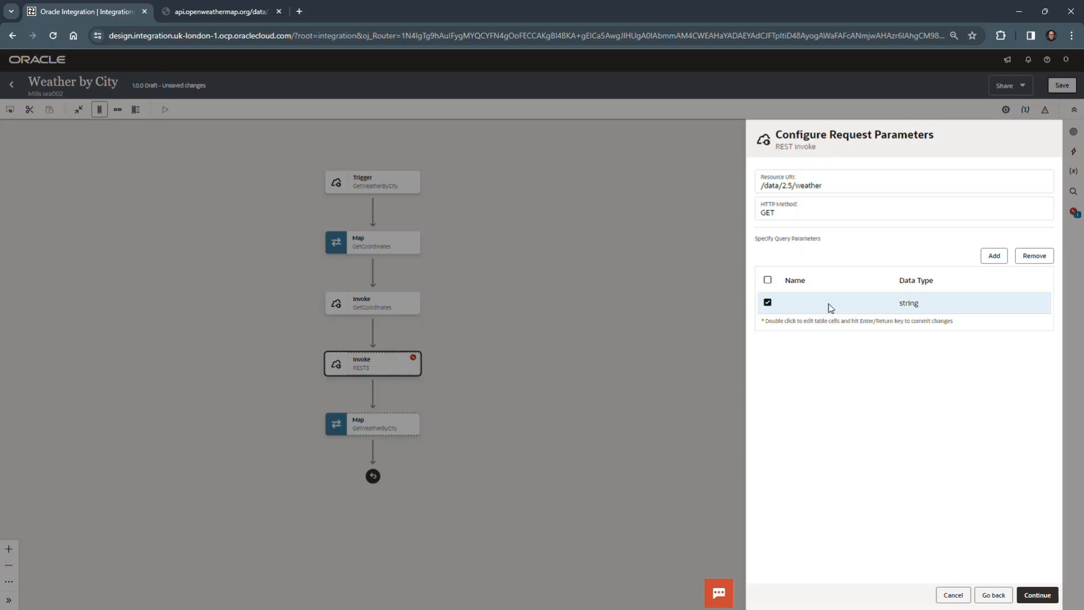
pyautogui.doubleClick(830, 306)
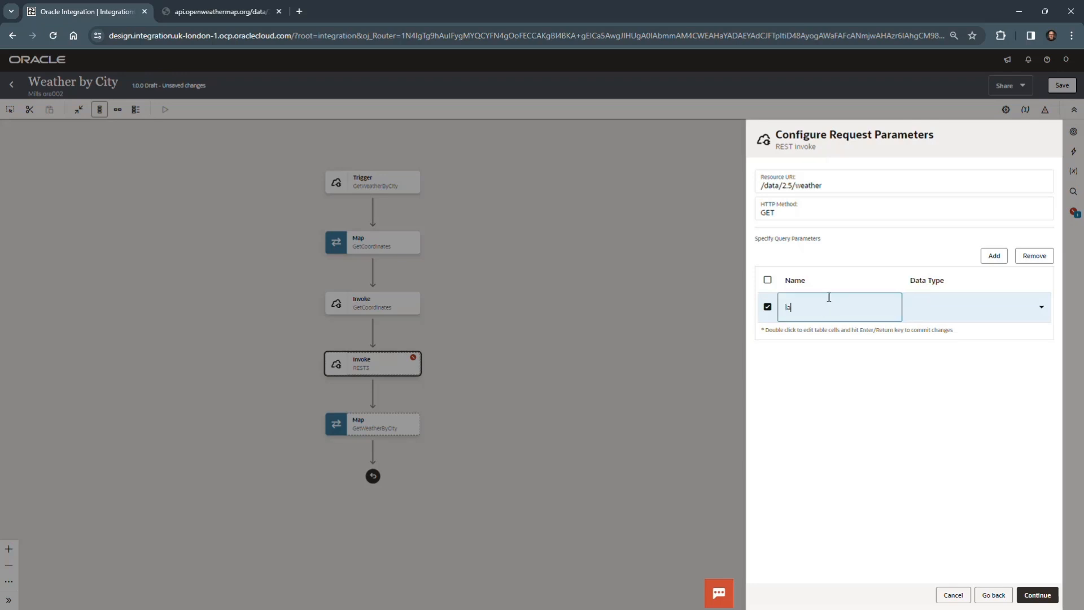
pyautogui.click(1041, 306)
pyautogui.click(939, 405)
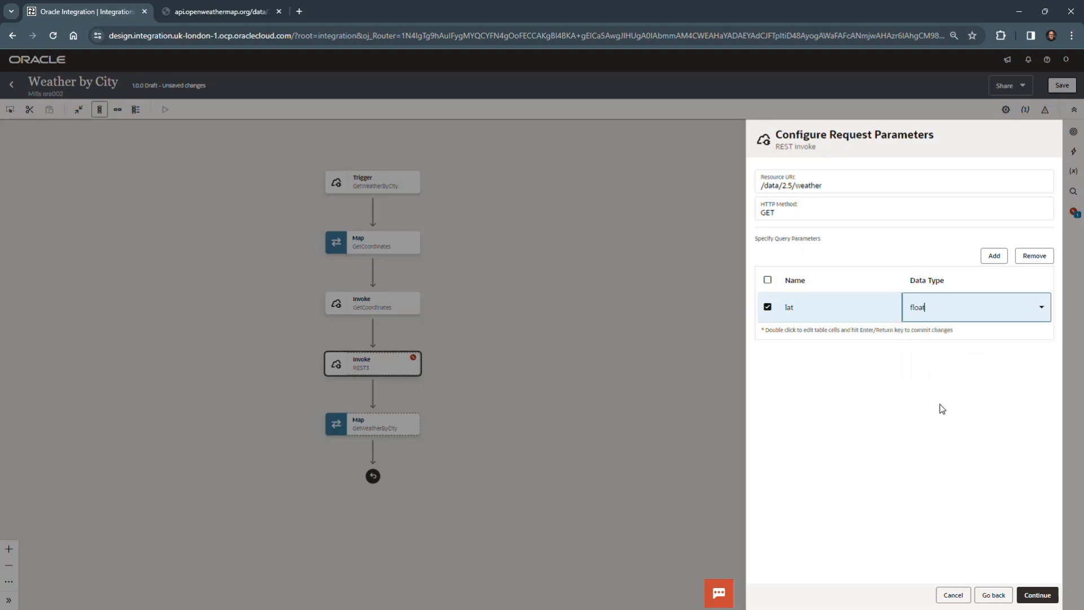
pyautogui.click(921, 384)
# Step: Add a second query parameter named lon with the data type float
pyautogui.click(994, 256)
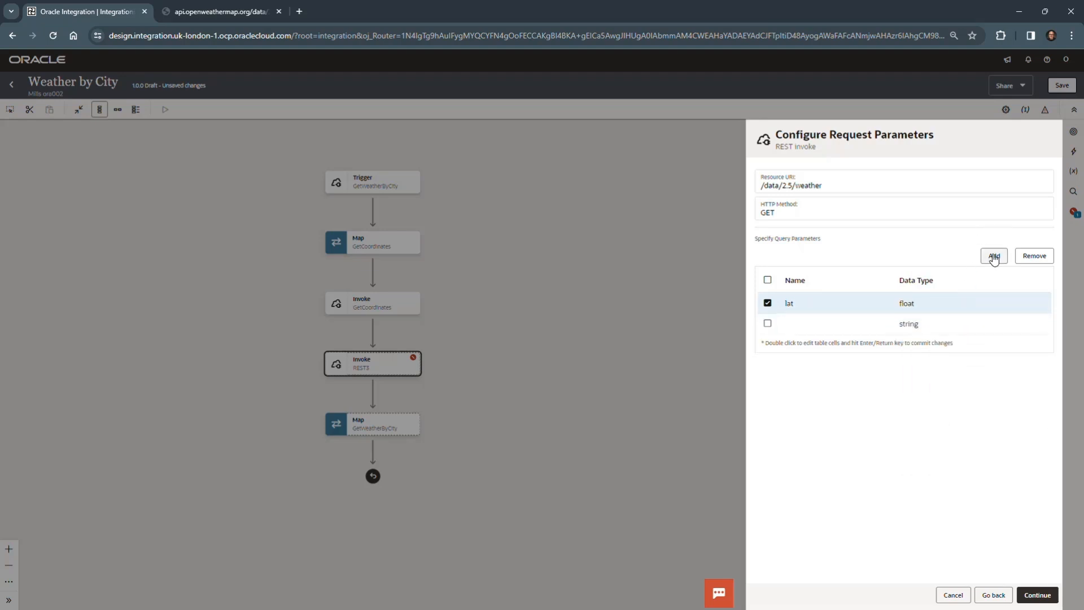
pyautogui.click(810, 333)
pyautogui.doubleClick(810, 334)
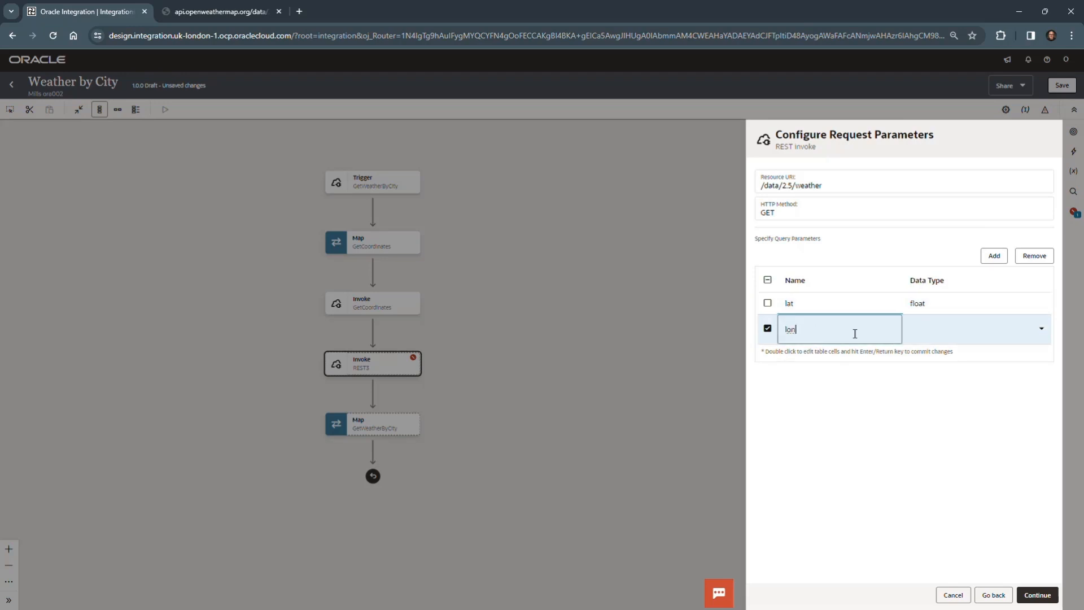
pyautogui.click(944, 326)
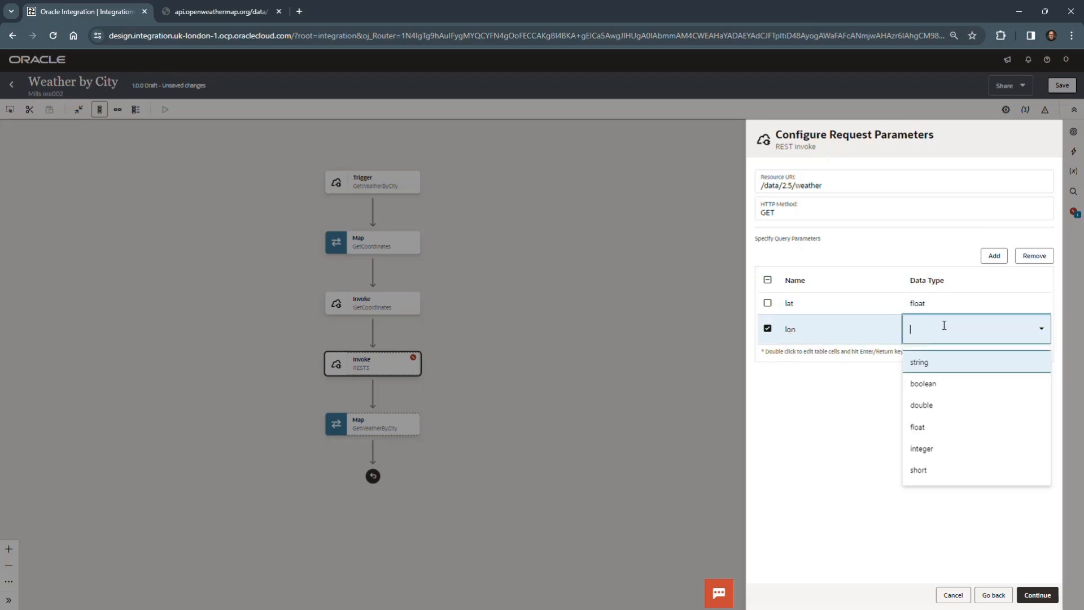
pyautogui.click(938, 430)
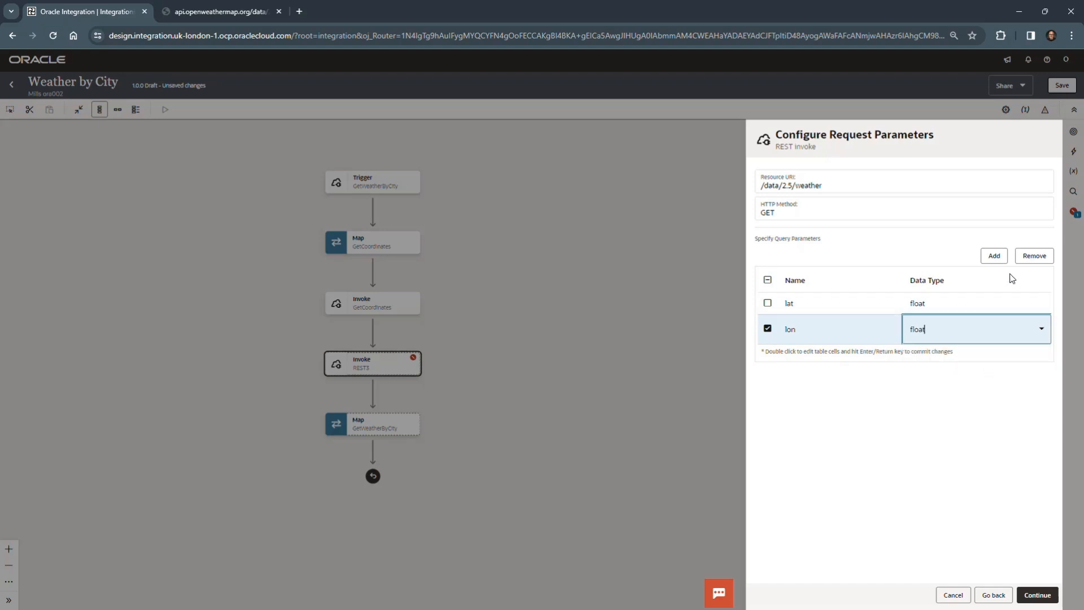
pyautogui.click(916, 397)
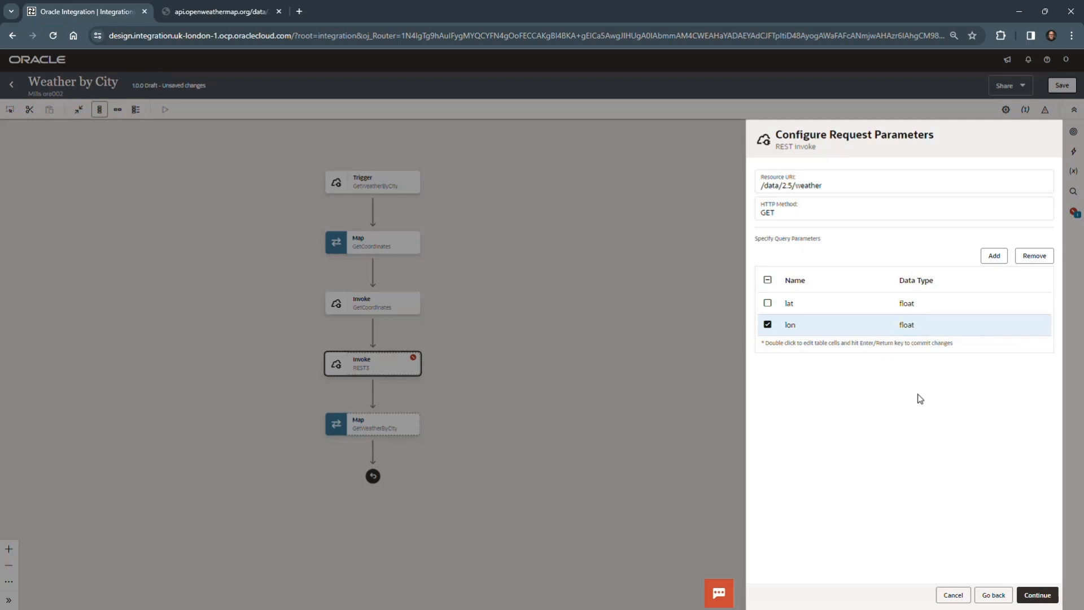
# Step: Add a third query parameter named units with the data type string and proceed to the response configuration
pyautogui.click(998, 257)
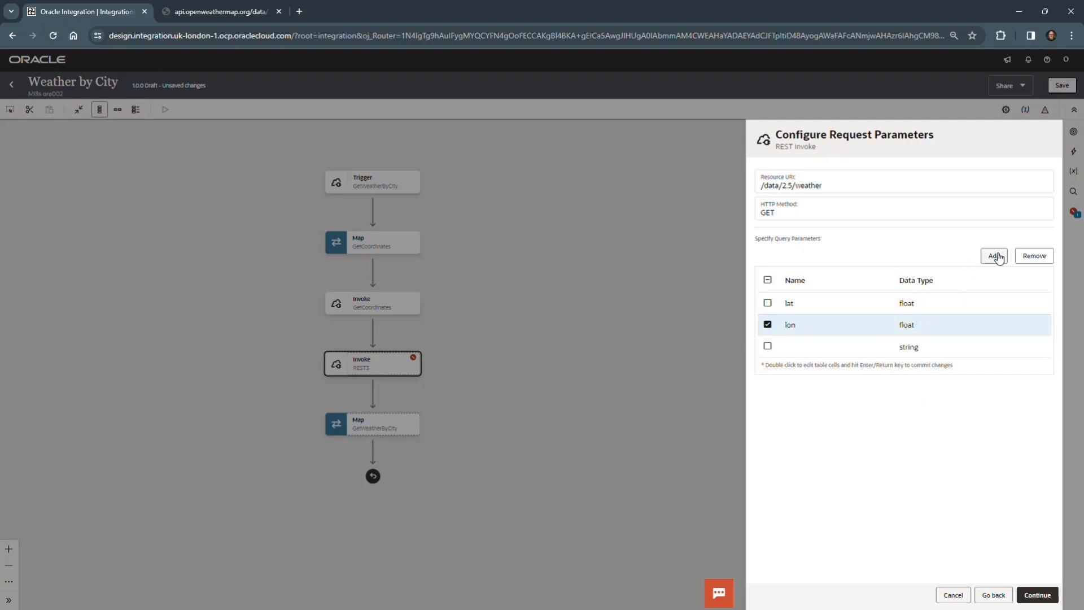
pyautogui.click(815, 348)
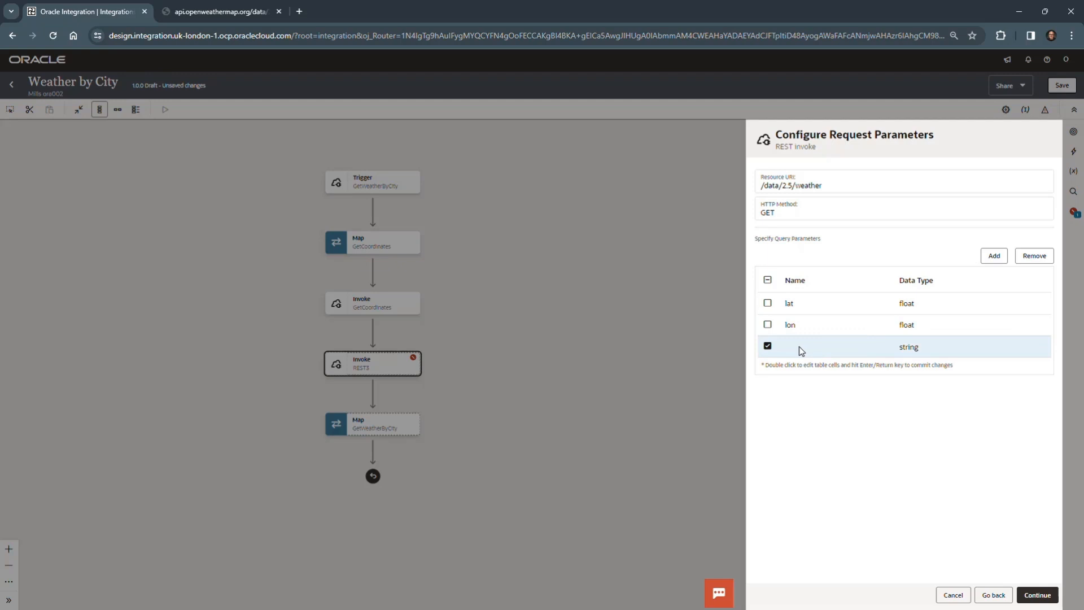
pyautogui.doubleClick(799, 349)
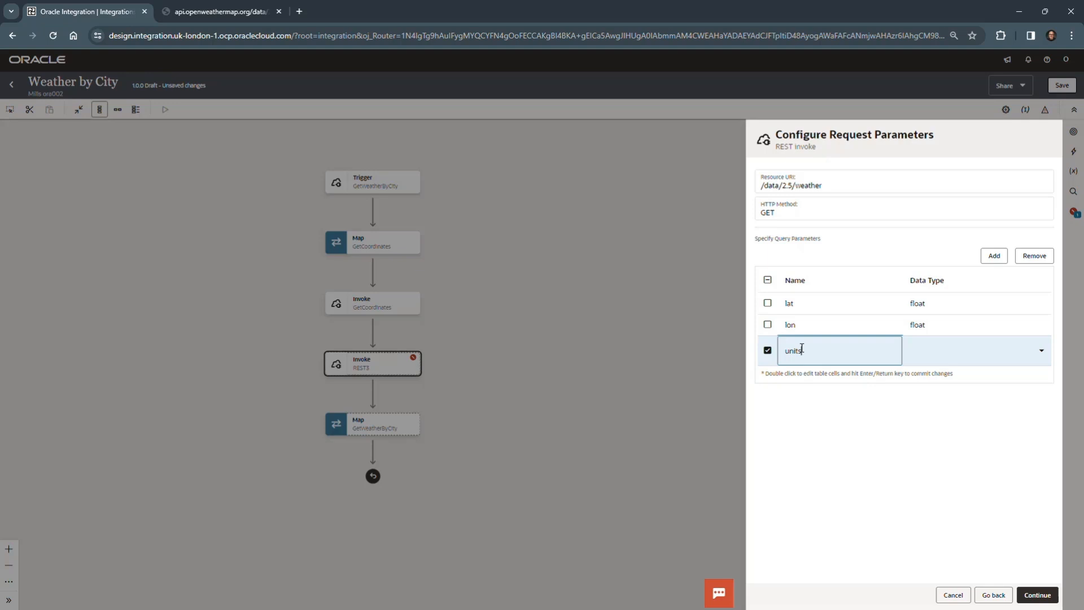
pyautogui.press('Return')
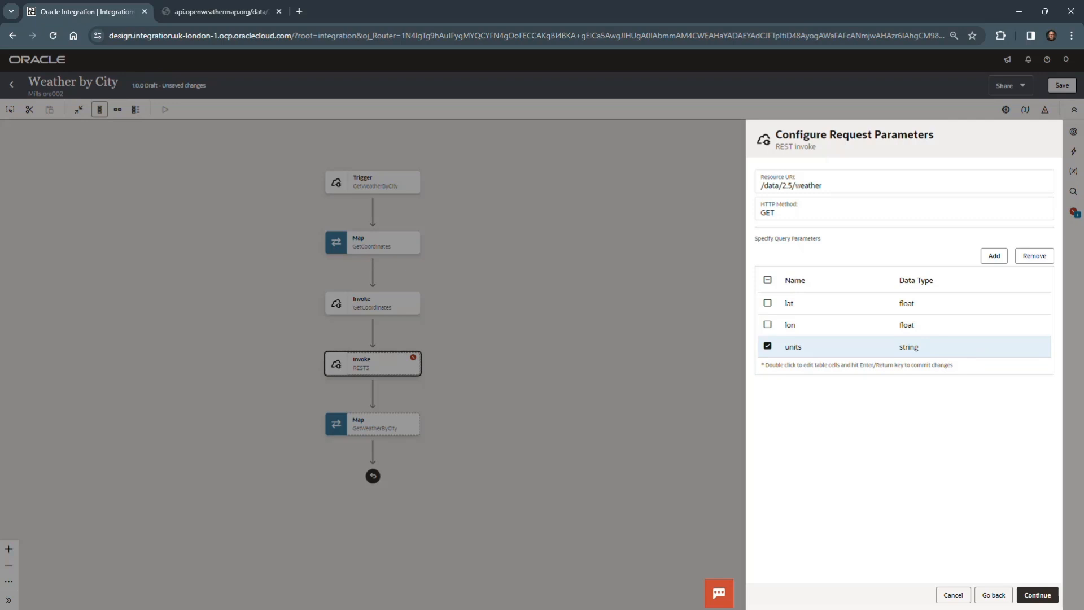
pyautogui.click(1041, 595)
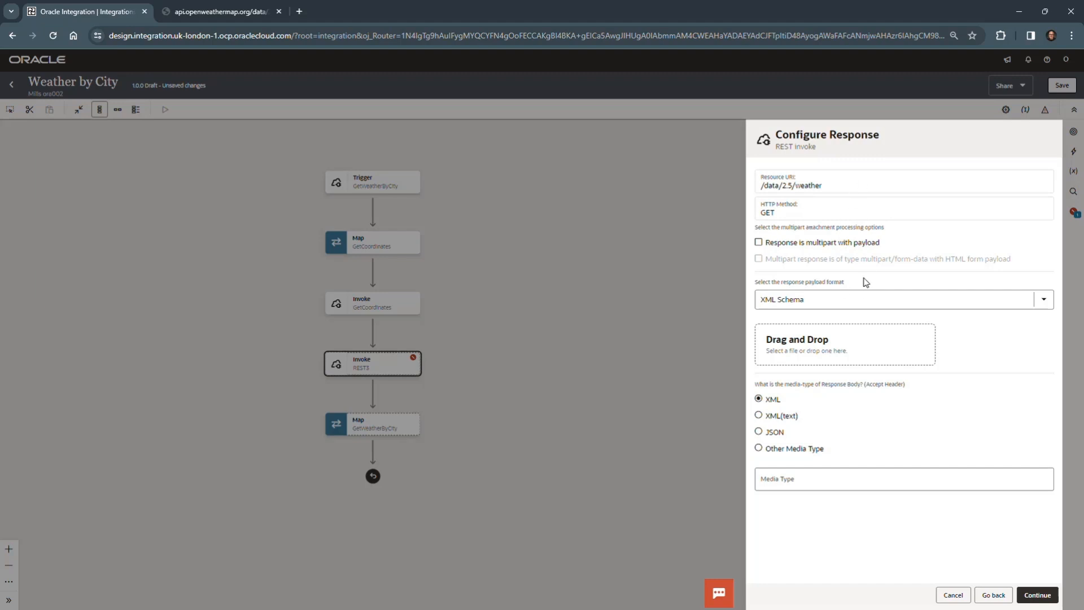
# Step: Set the response payload format to JSON Sample using the file GetWeatherResponse.json, and continue to the summary
pyautogui.click(1033, 301)
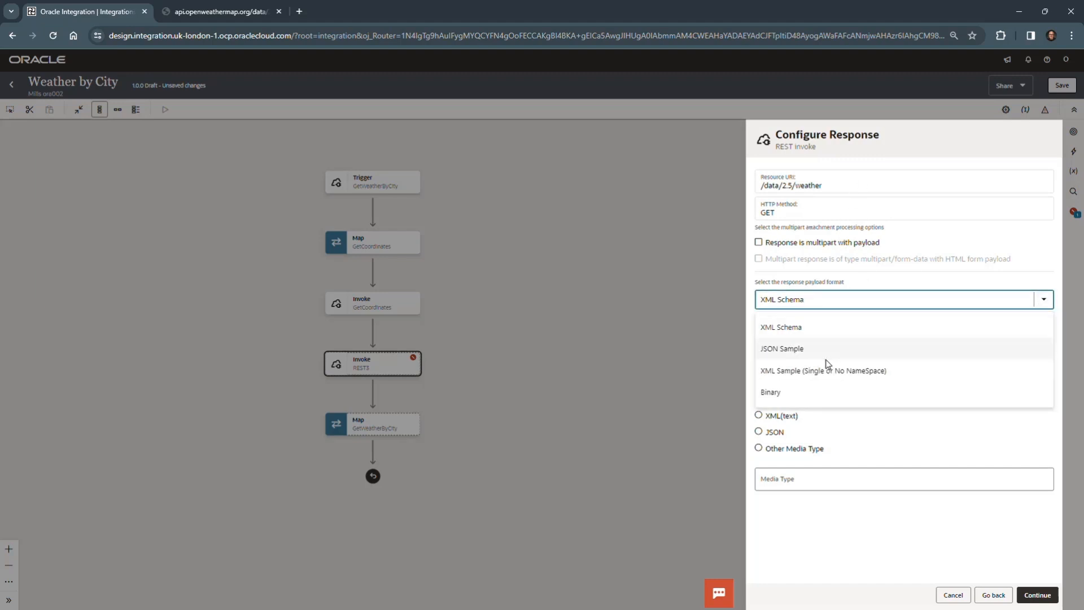
pyautogui.click(798, 348)
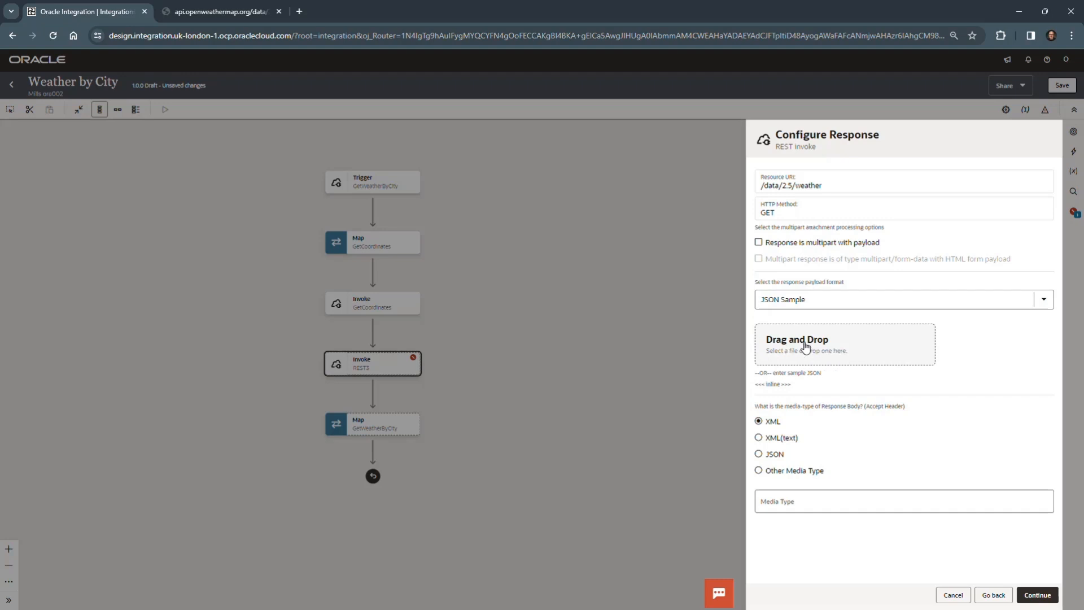
pyautogui.click(805, 347)
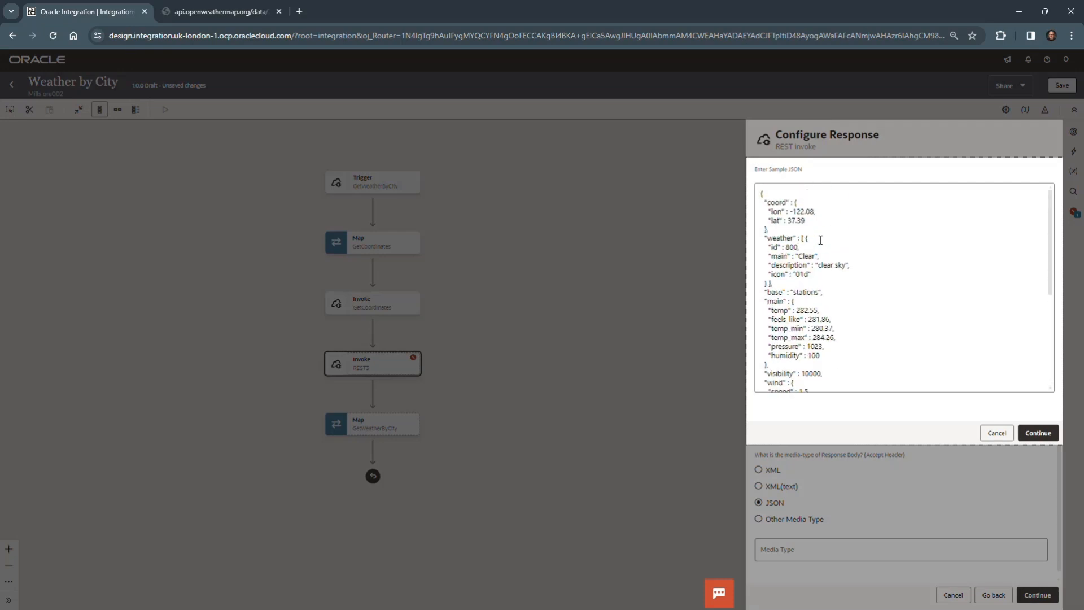
pyautogui.click(1000, 437)
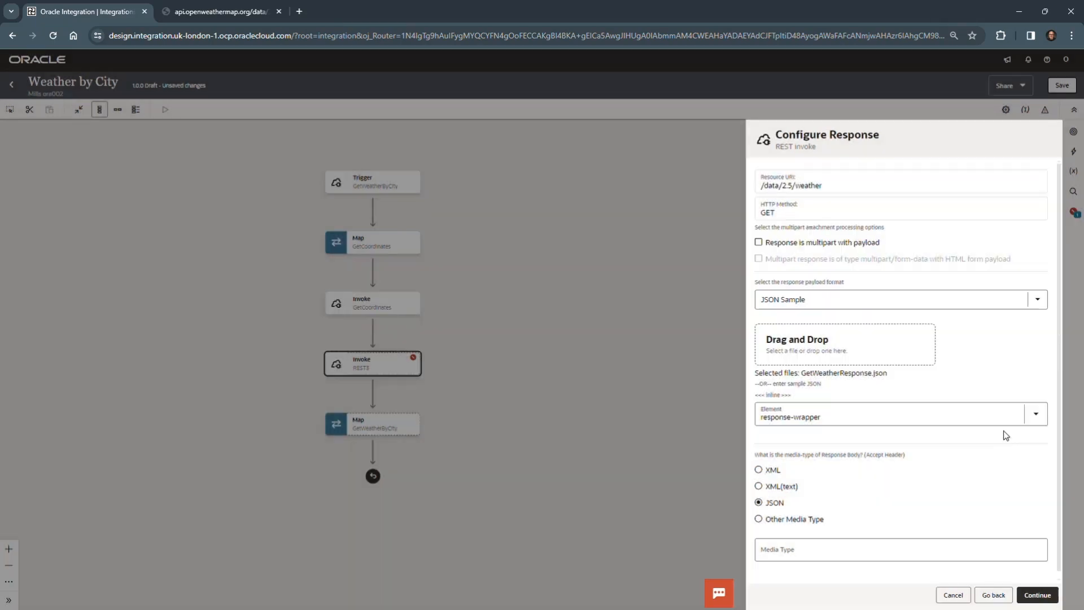
pyautogui.click(1038, 595)
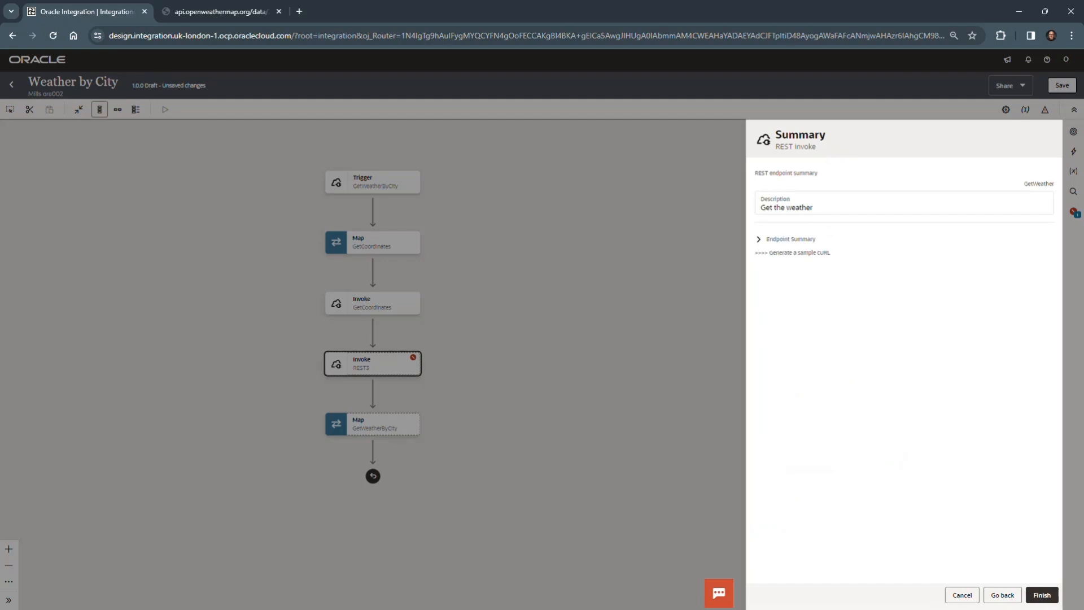
# Step: Review the endpoint summary to finish the GetWeather invoke, and save the integration
pyautogui.click(758, 240)
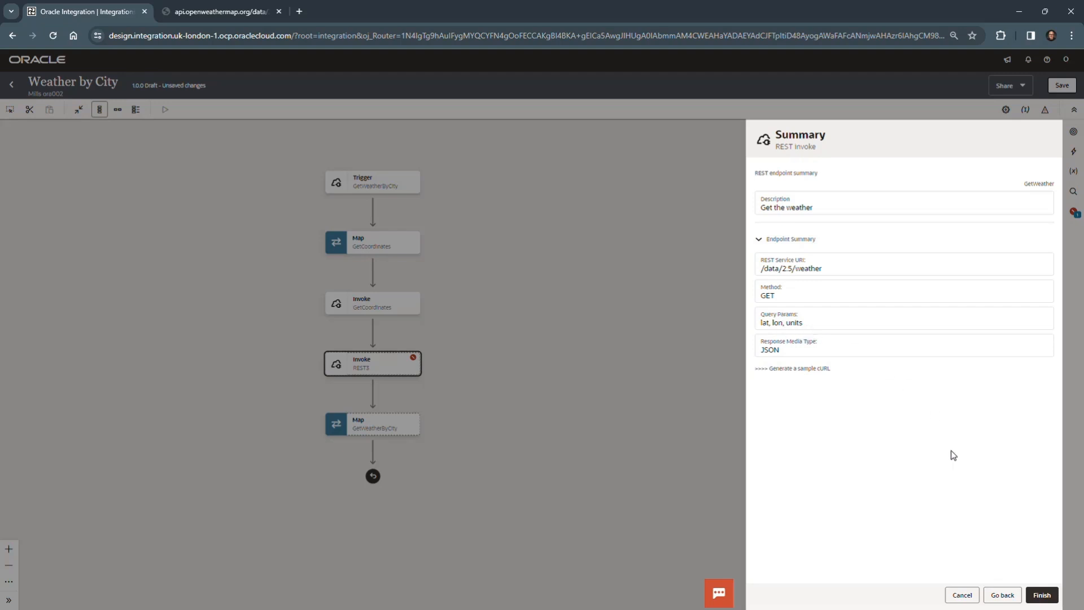
pyautogui.click(1043, 597)
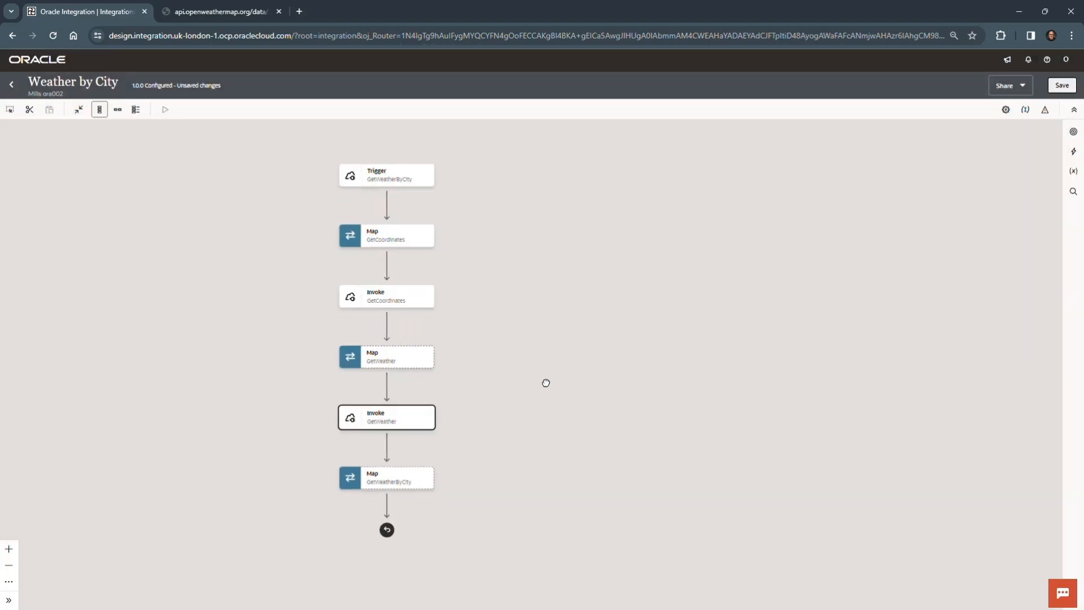
pyautogui.moveTo(546, 382); pyautogui.dragTo(631, 362)
pyautogui.click(1062, 86)
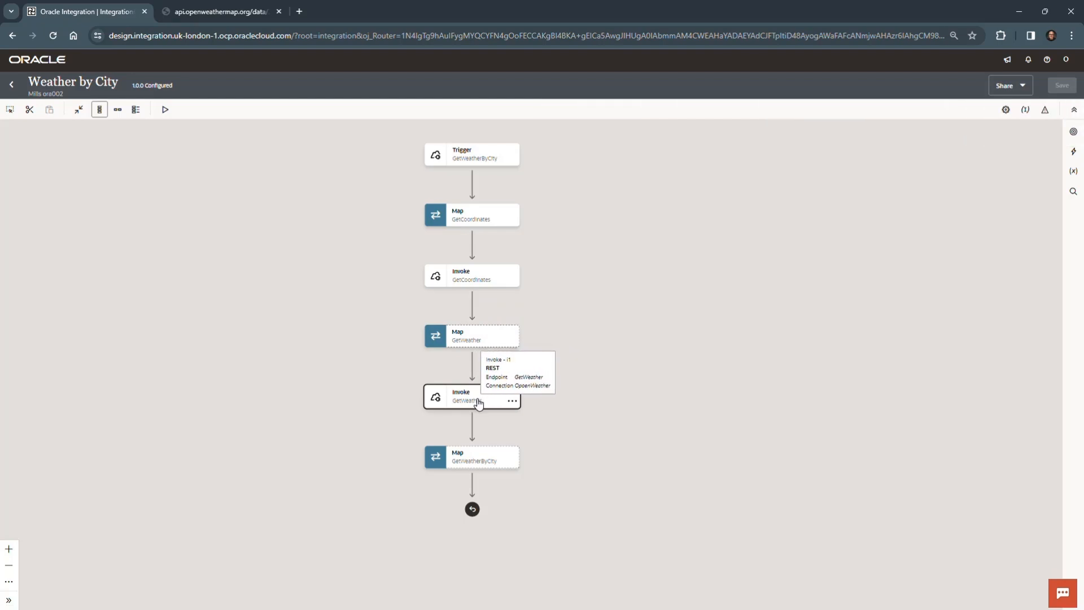
# Step: Open the GetWeather map between the two invokes for editing
pyautogui.click(512, 341)
pyautogui.click(491, 339)
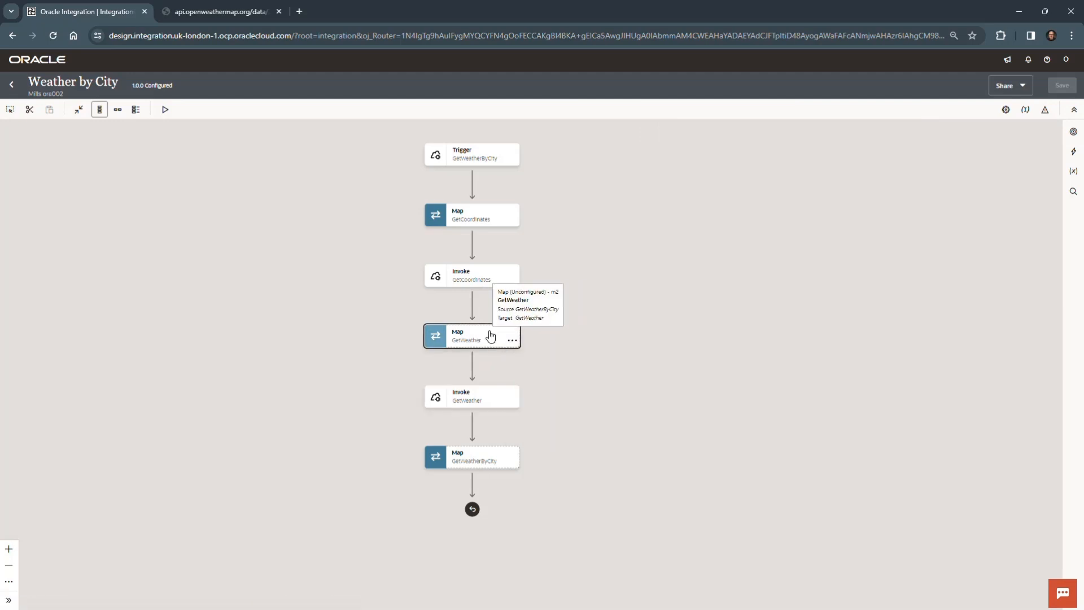
pyautogui.doubleClick(491, 337)
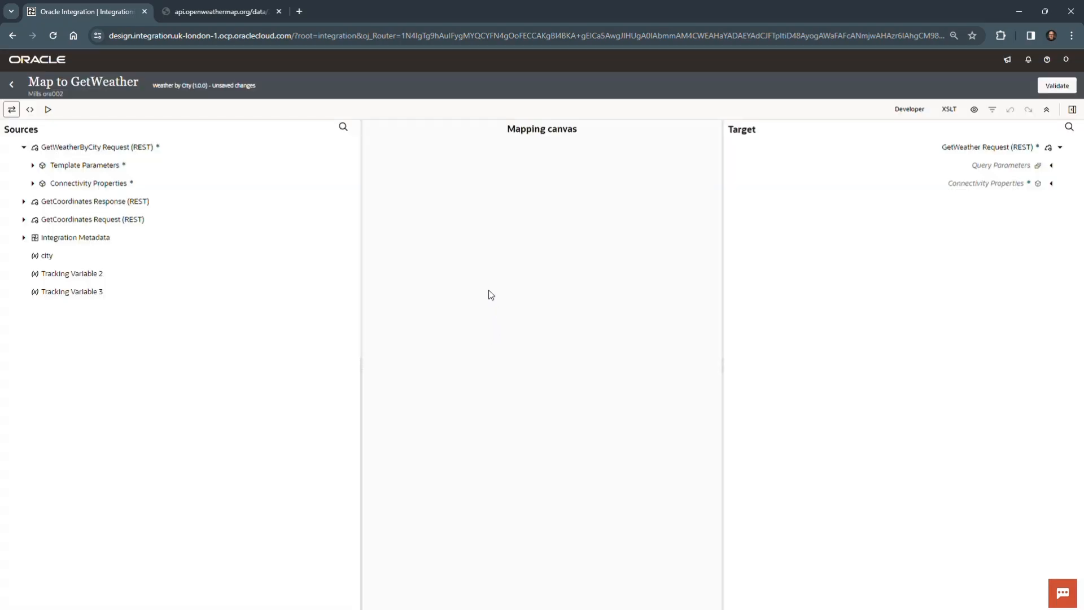
# Step: Map Lat and Lon from the GetCoordinates response's Top Level Array to the Lat and Lon query parameters of the GetWeather request
pyautogui.click(23, 201)
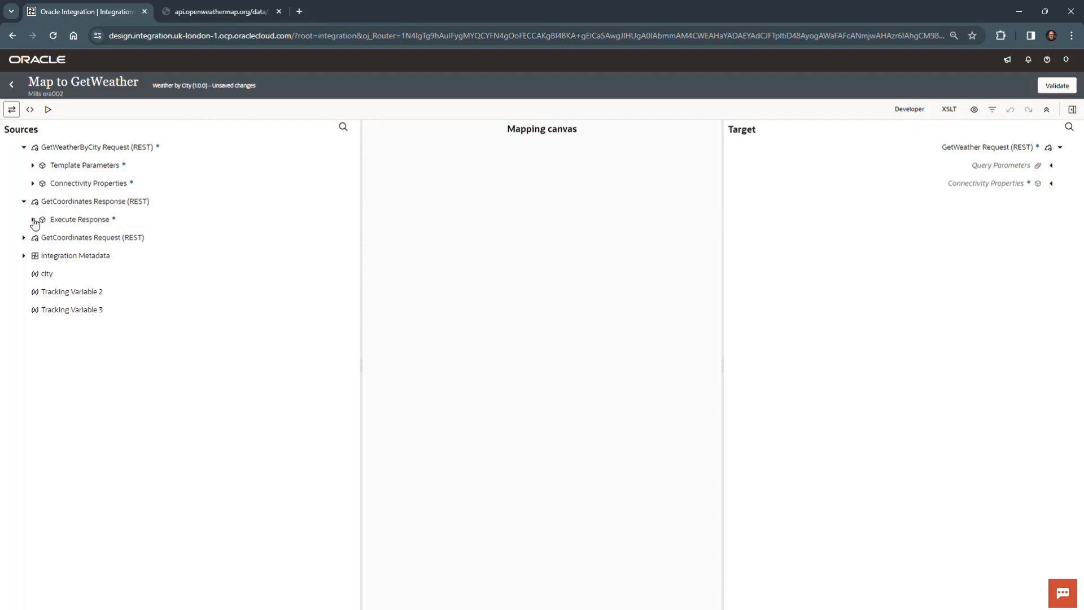
pyautogui.click(33, 219)
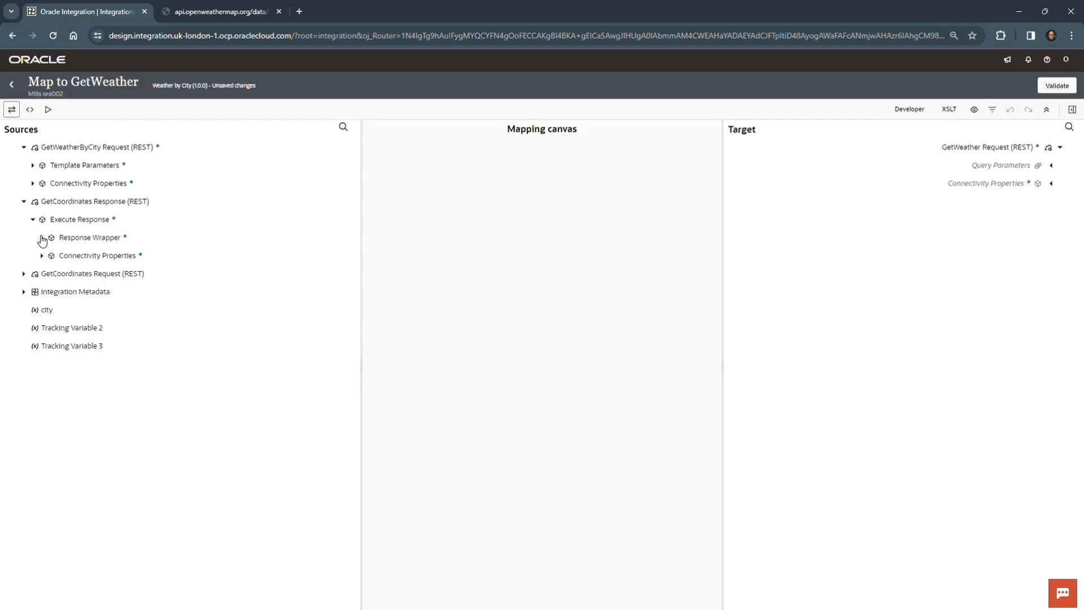
pyautogui.click(42, 238)
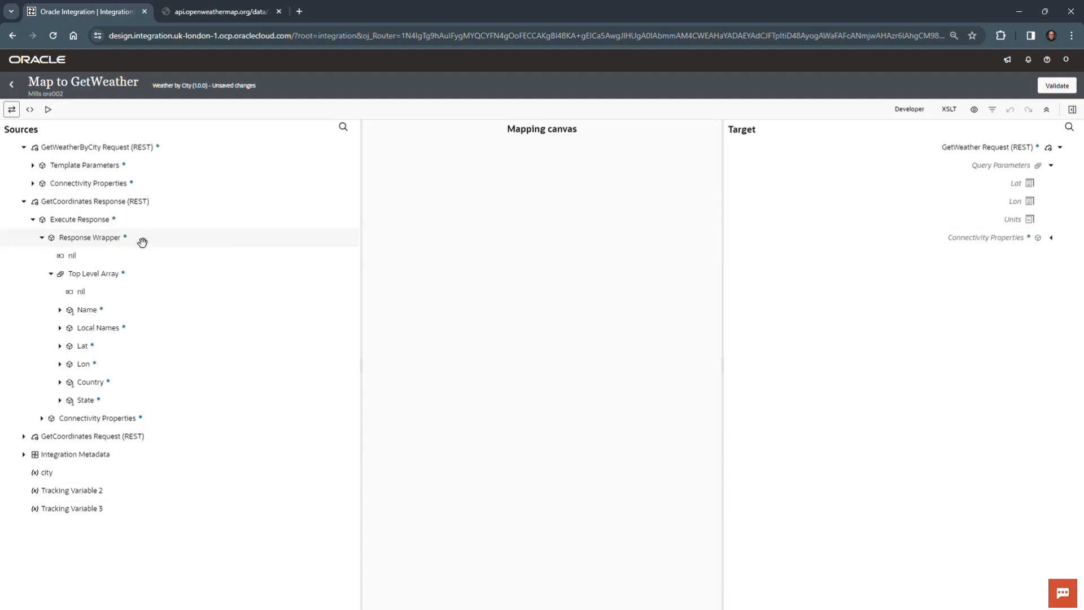
pyautogui.moveTo(86, 345); pyautogui.dragTo(955, 184)
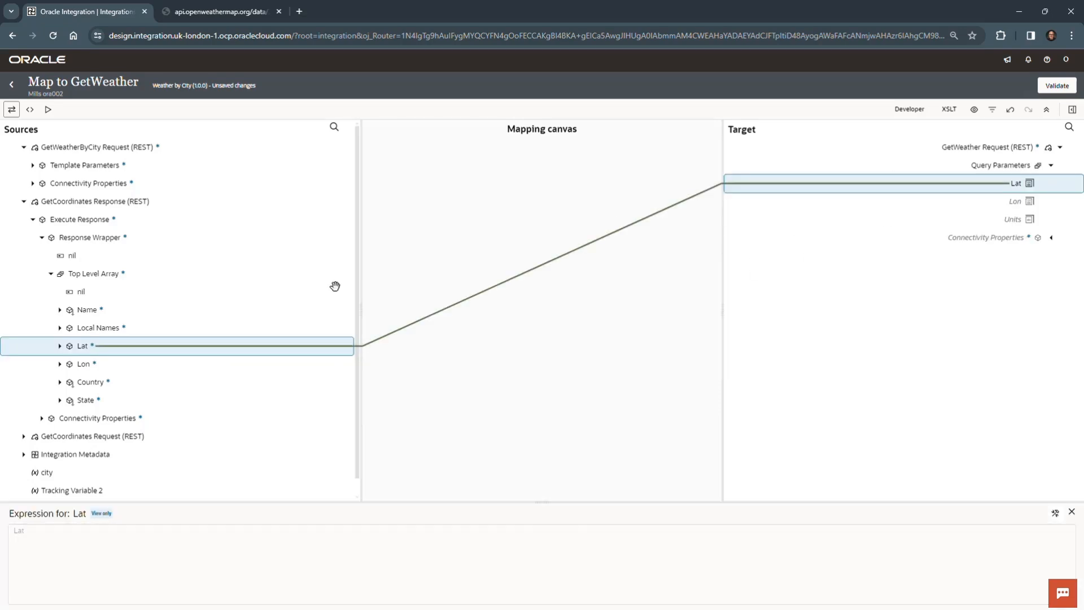
pyautogui.click(97, 368)
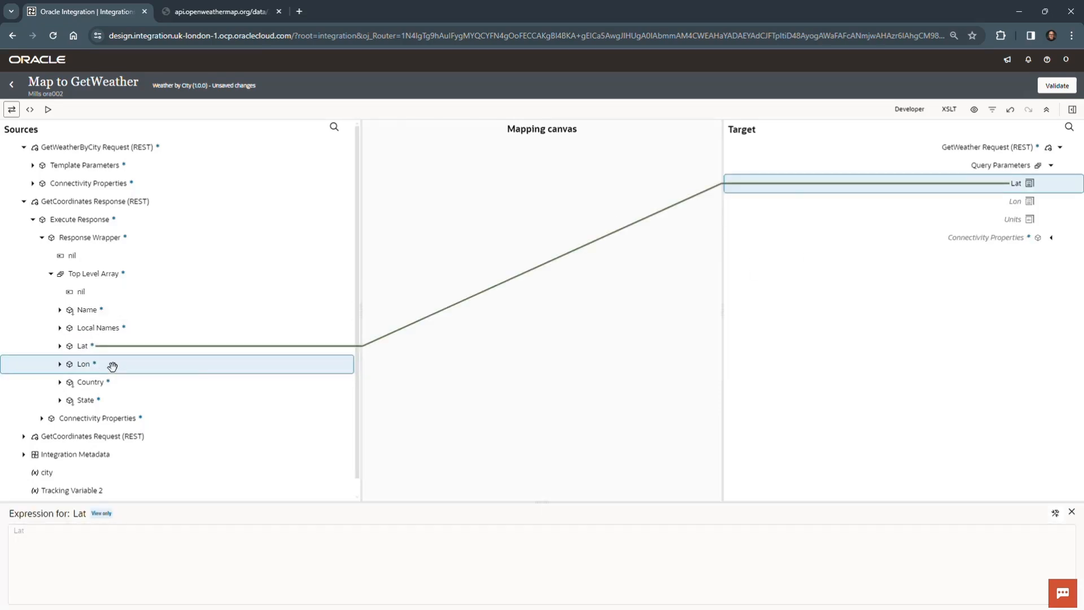
pyautogui.moveTo(147, 365); pyautogui.dragTo(982, 199)
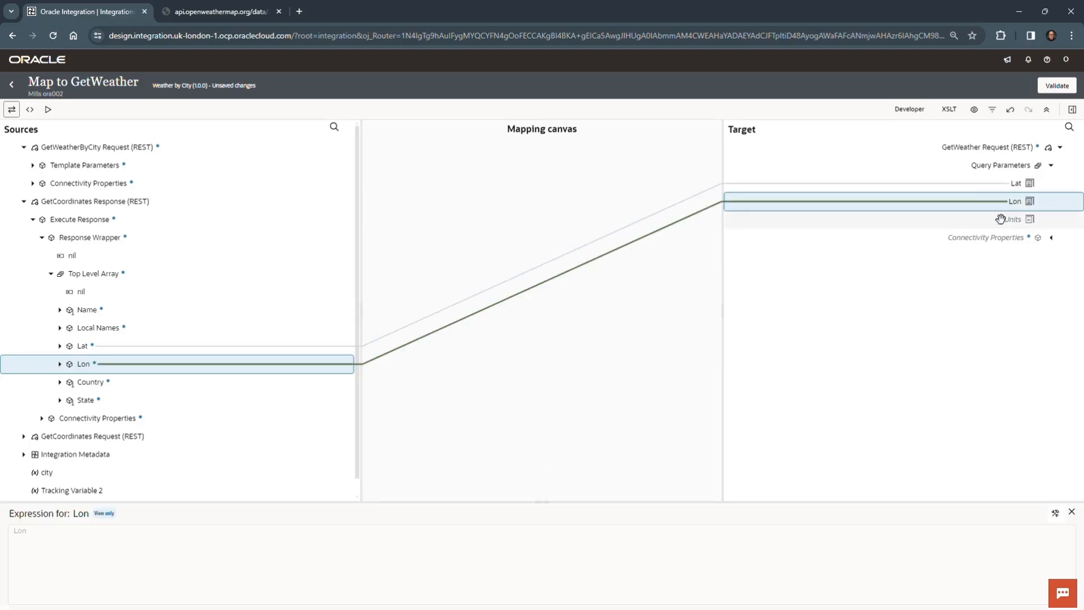
# Step: Set the Units query parameter of the GetWeather request to the literal expression "Imperial"
pyautogui.click(994, 220)
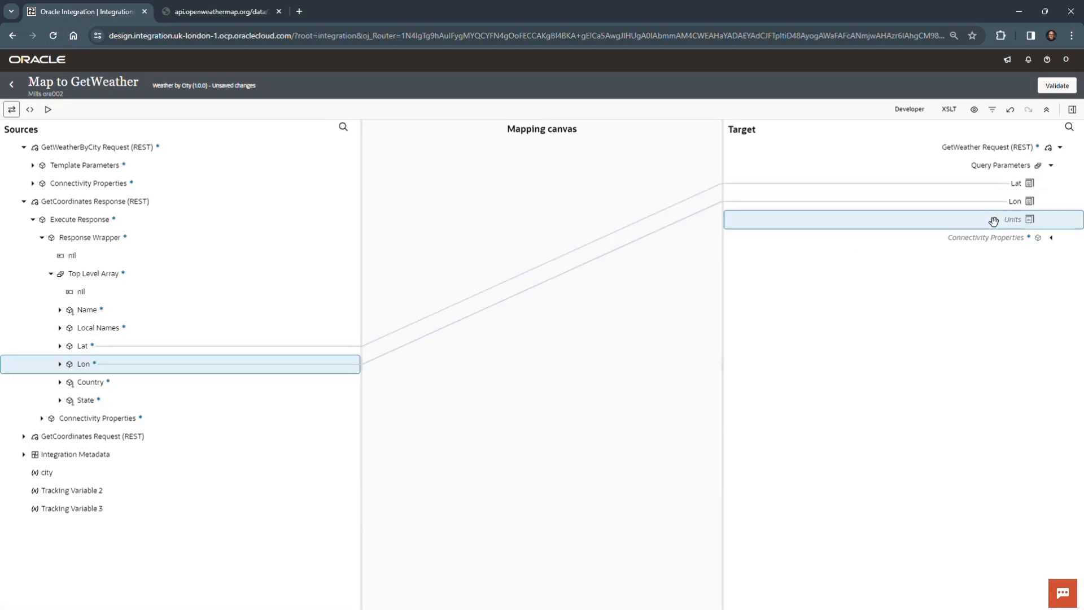
pyautogui.rightClick(955, 219)
pyautogui.click(992, 283)
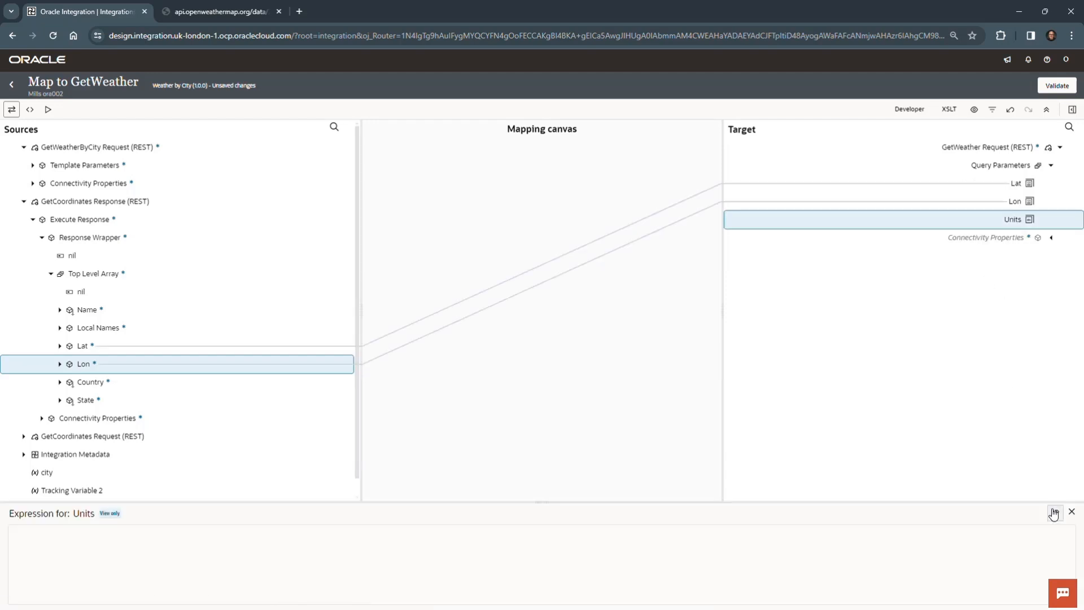
pyautogui.click(1055, 514)
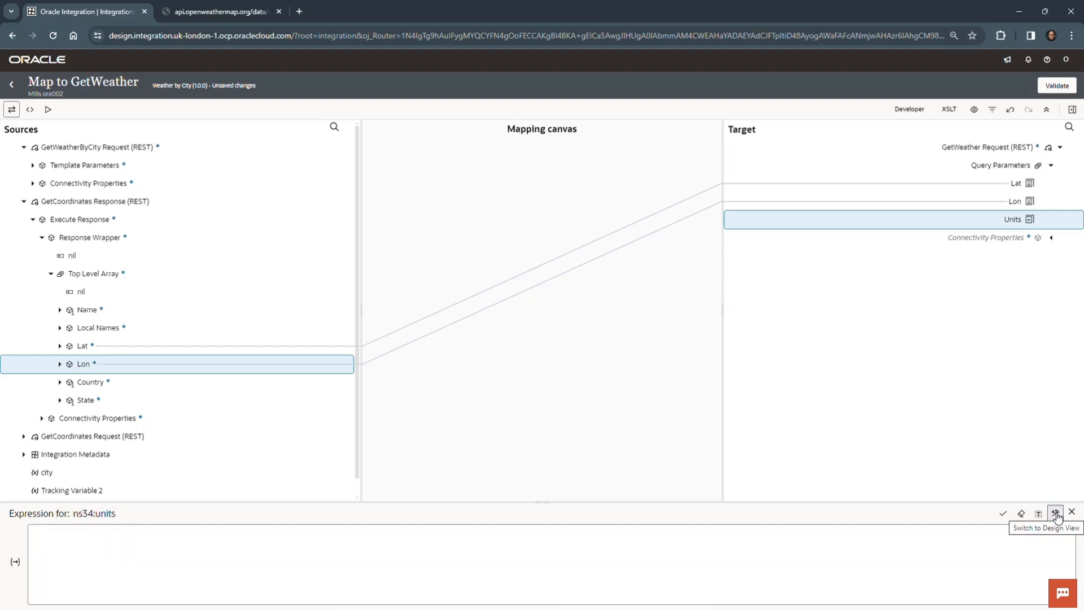
pyautogui.click(300, 536)
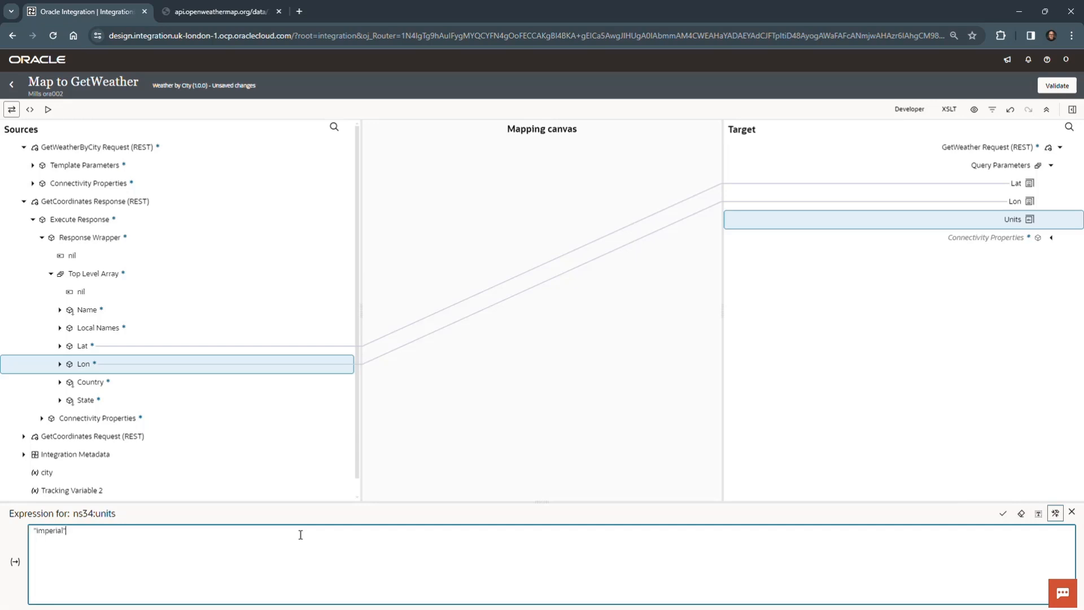
pyautogui.click(1003, 516)
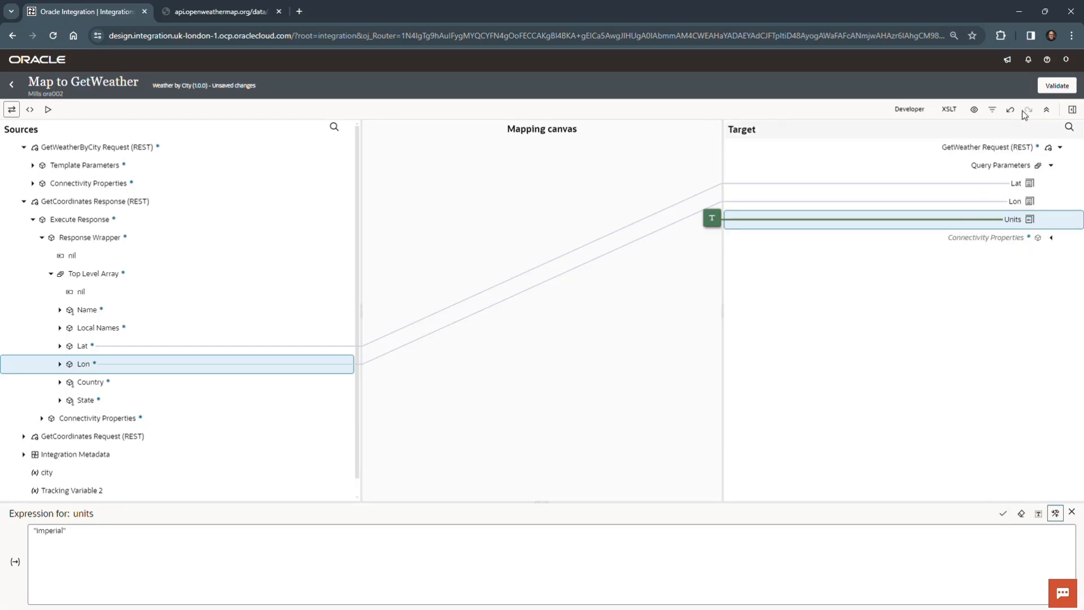
# Step: Validate the GetWeather map, return to the Weather by City flow and save the integration
pyautogui.click(1057, 89)
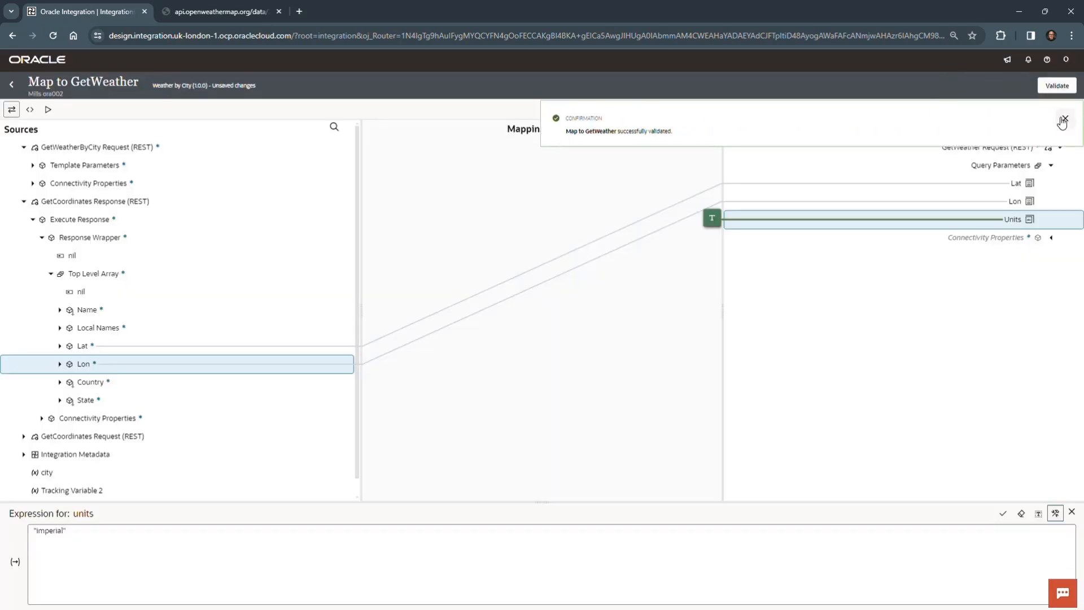
pyautogui.click(1065, 118)
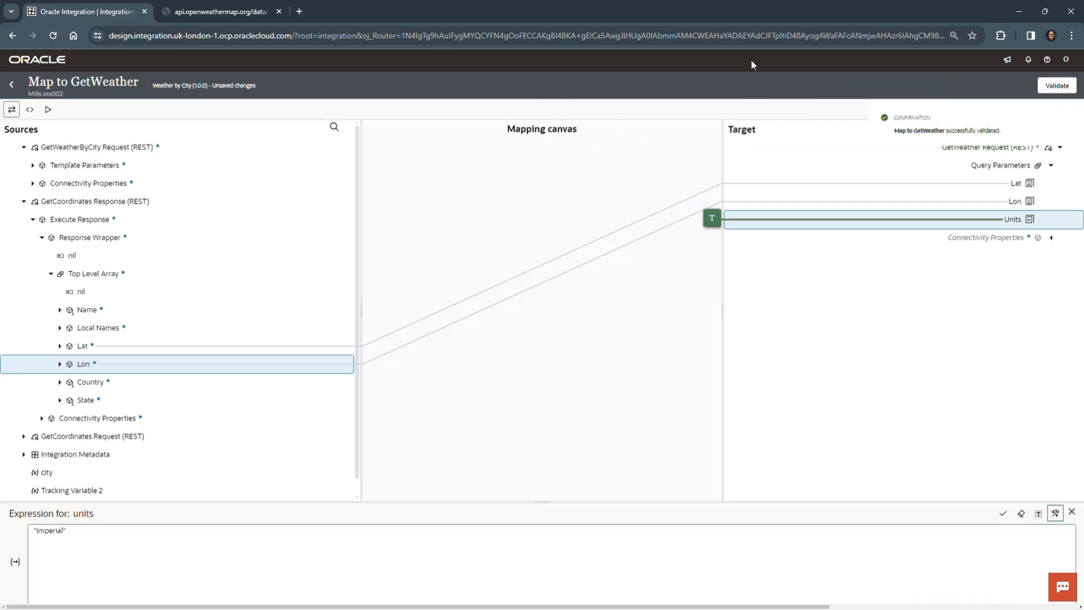
pyautogui.click(12, 86)
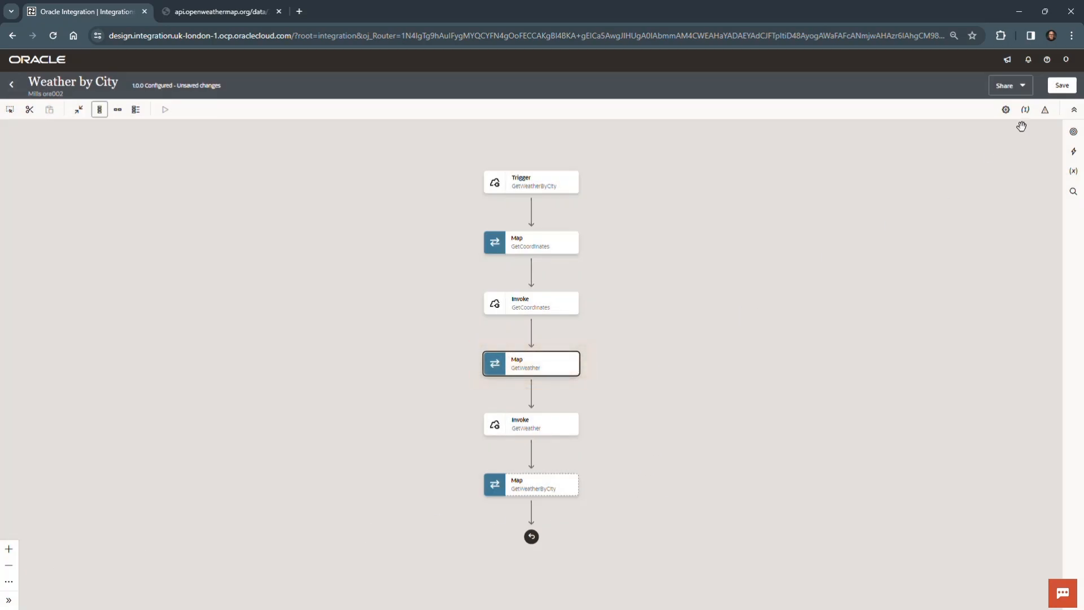
pyautogui.click(1061, 89)
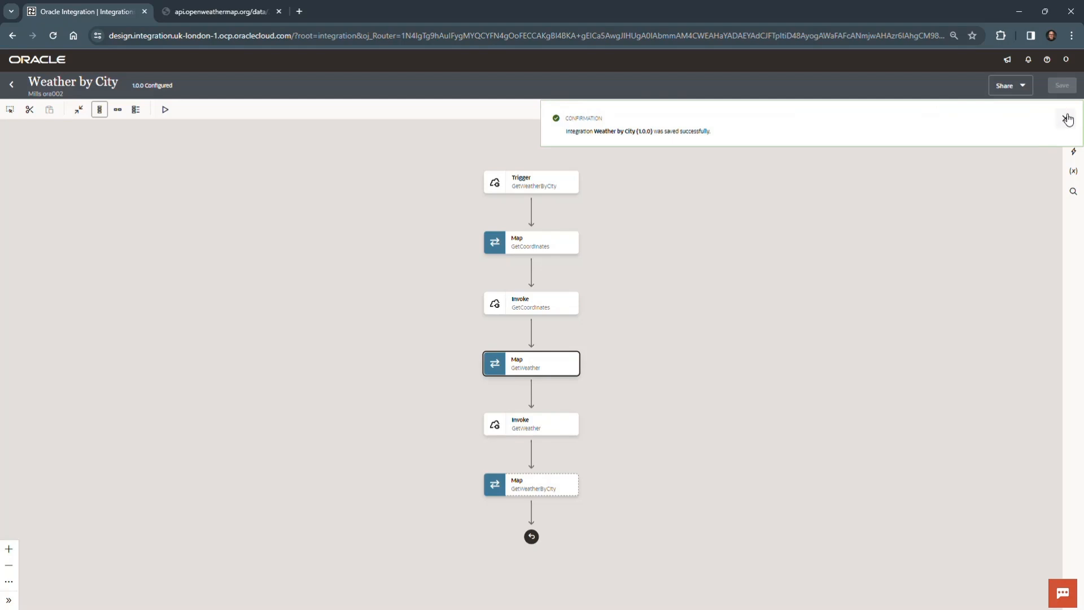
pyautogui.click(1067, 119)
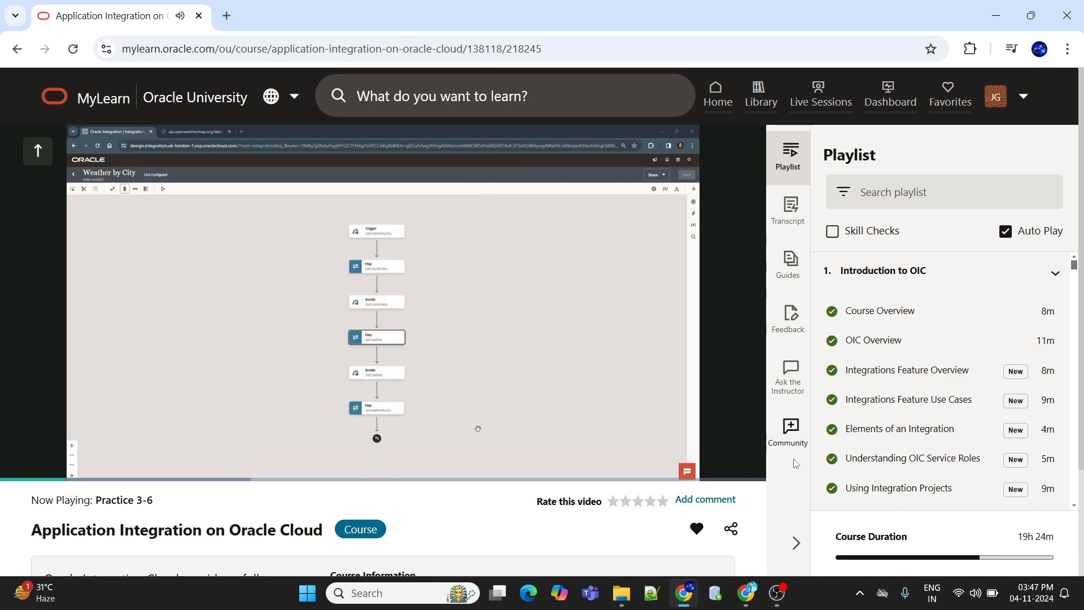
# Step: Show the Practice 3-6 lesson video in full screen and set its quality to 1080p
pyautogui.moveTo(747, 366)
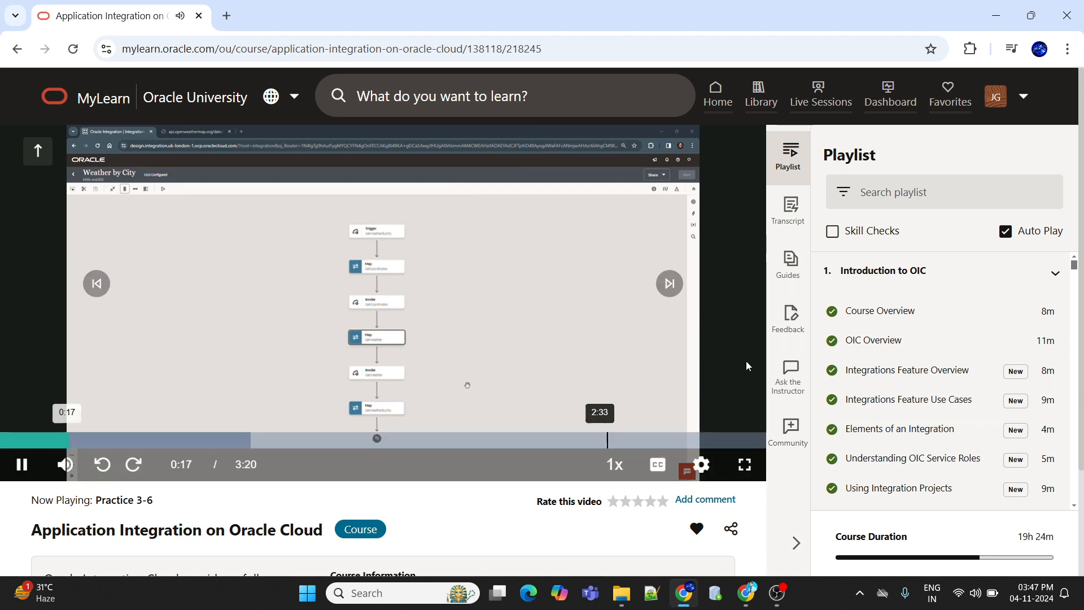
pyautogui.click(744, 466)
pyautogui.moveTo(1019, 592)
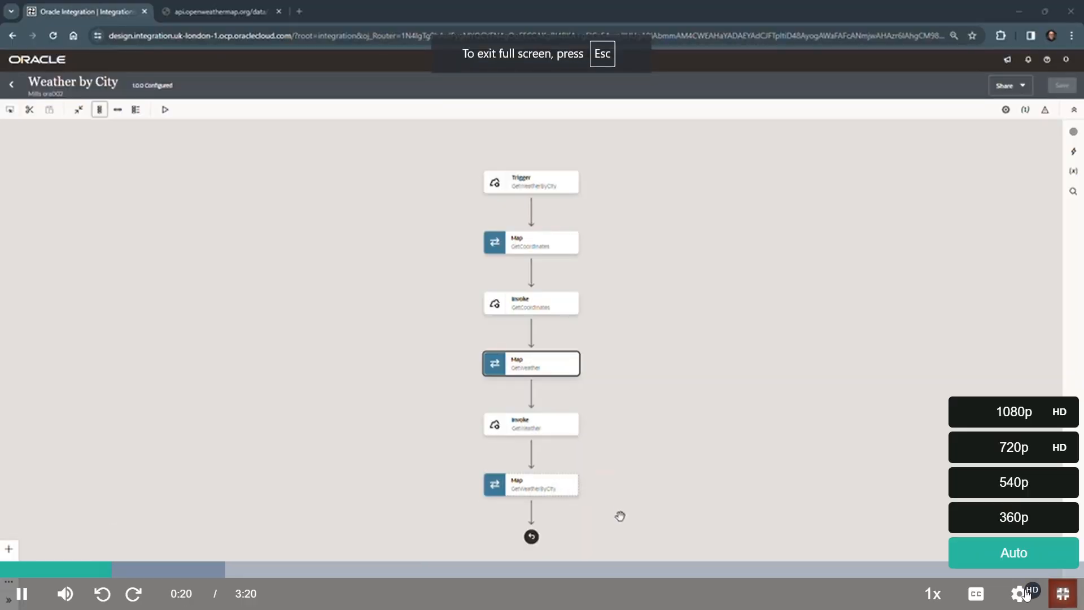
pyautogui.click(1014, 421)
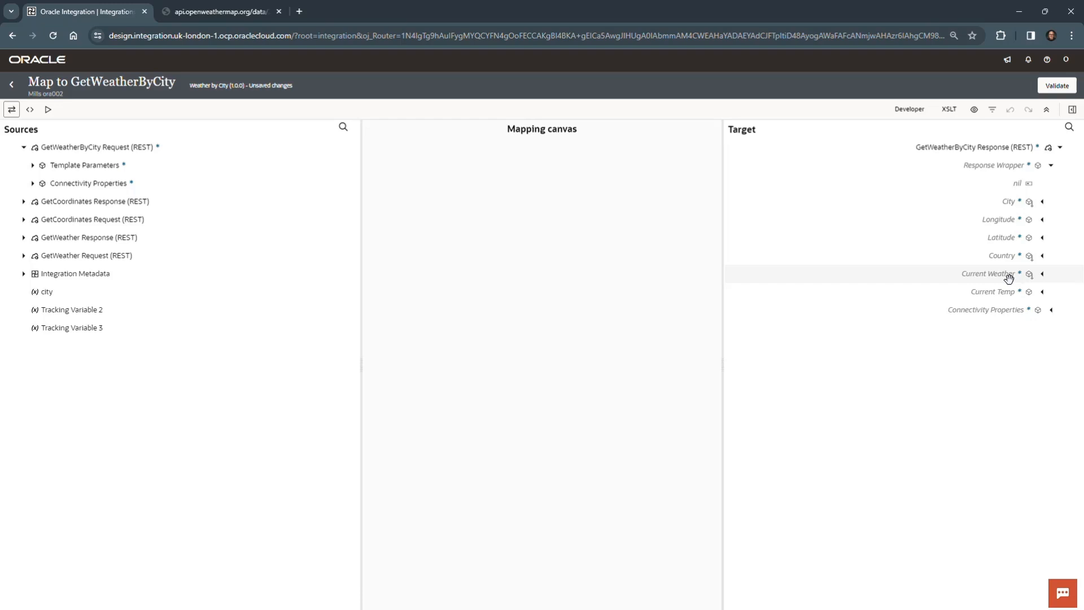
# Step: Map Lat, Lon and Country from the GetCoordinates response's Top Level Array to Latitude, Longitude and Country in the GetWeatherByCity response
pyautogui.click(23, 202)
pyautogui.click(33, 219)
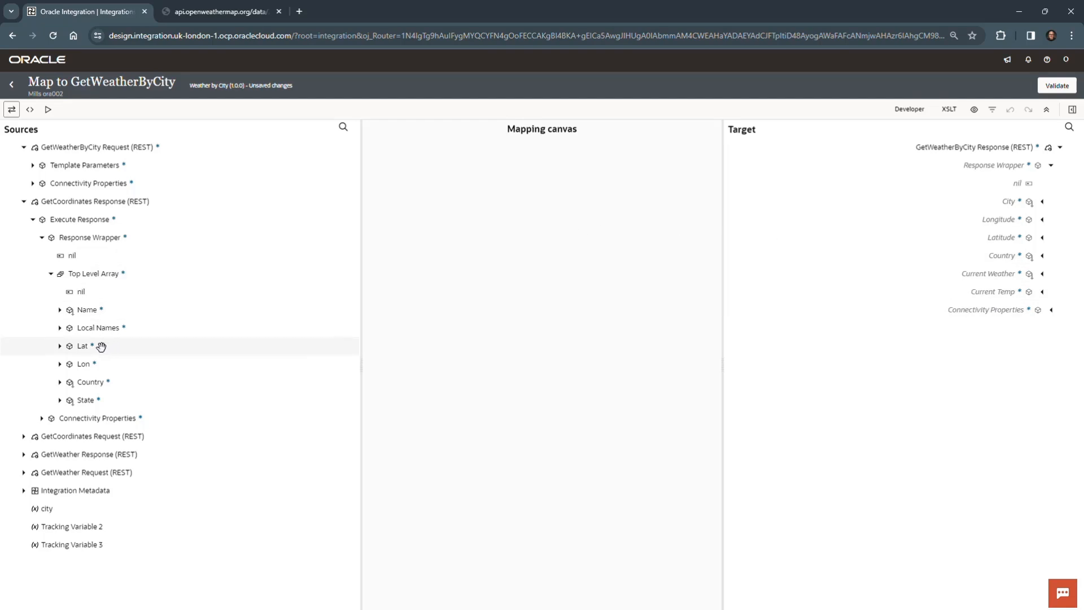
pyautogui.moveTo(101, 346); pyautogui.dragTo(690, 333)
pyautogui.moveTo(741, 314); pyautogui.dragTo(971, 236)
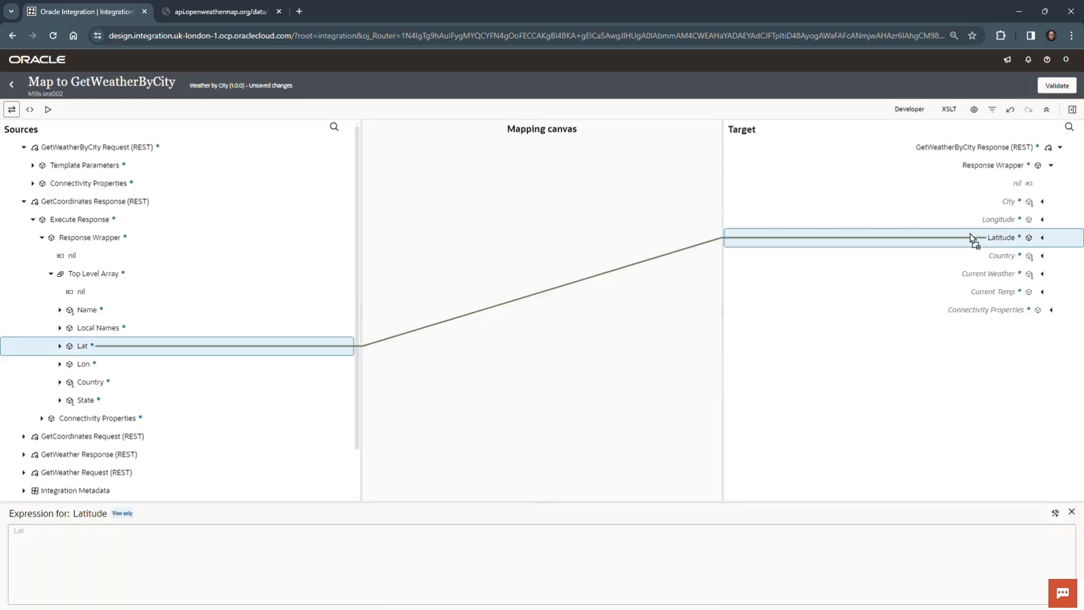
pyautogui.click(101, 363)
pyautogui.moveTo(105, 363); pyautogui.dragTo(919, 222)
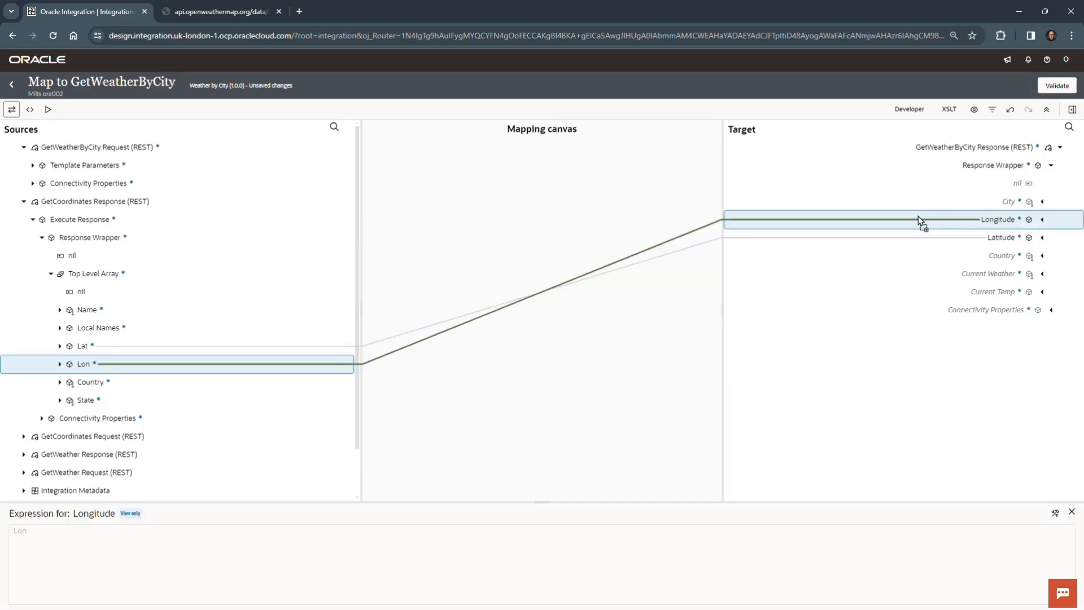
pyautogui.click(102, 383)
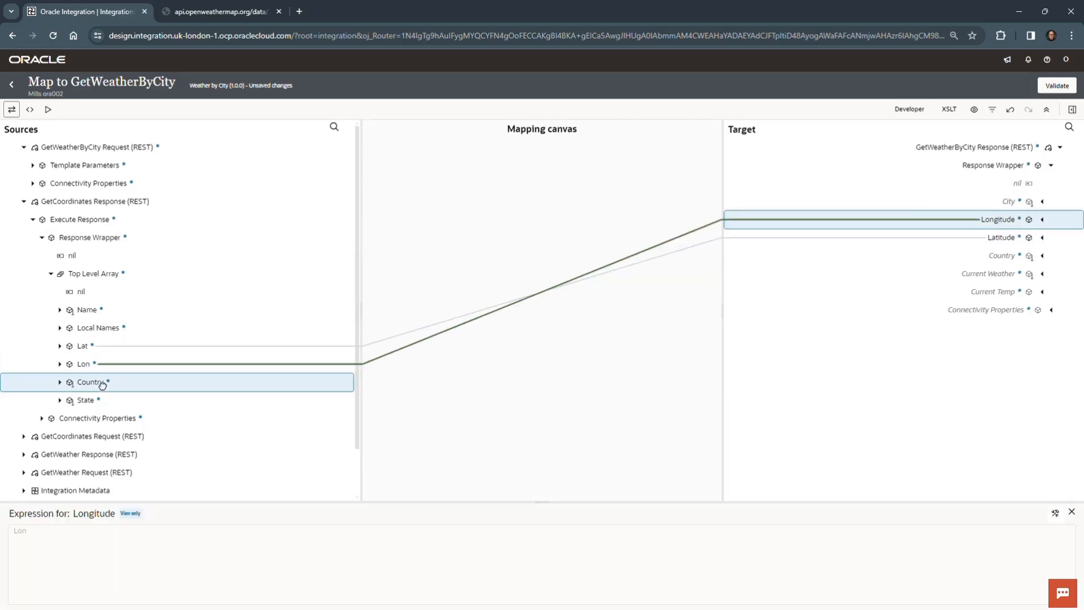
pyautogui.moveTo(113, 382); pyautogui.dragTo(899, 254)
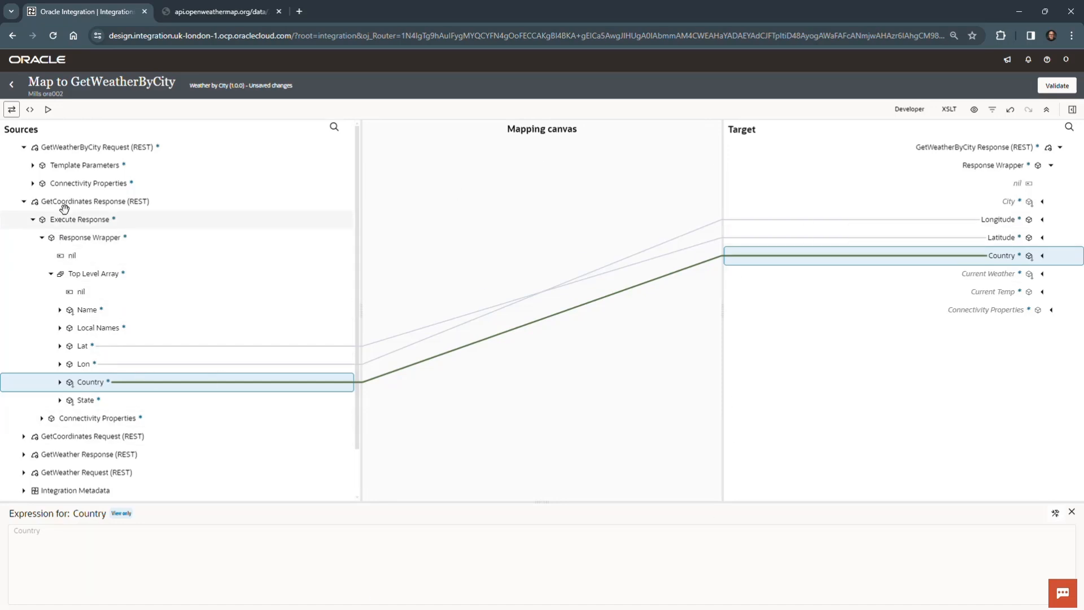
# Step: Map Description under Weather in the GetWeather response to Current Weather in the GetWeatherByCity response
pyautogui.click(23, 202)
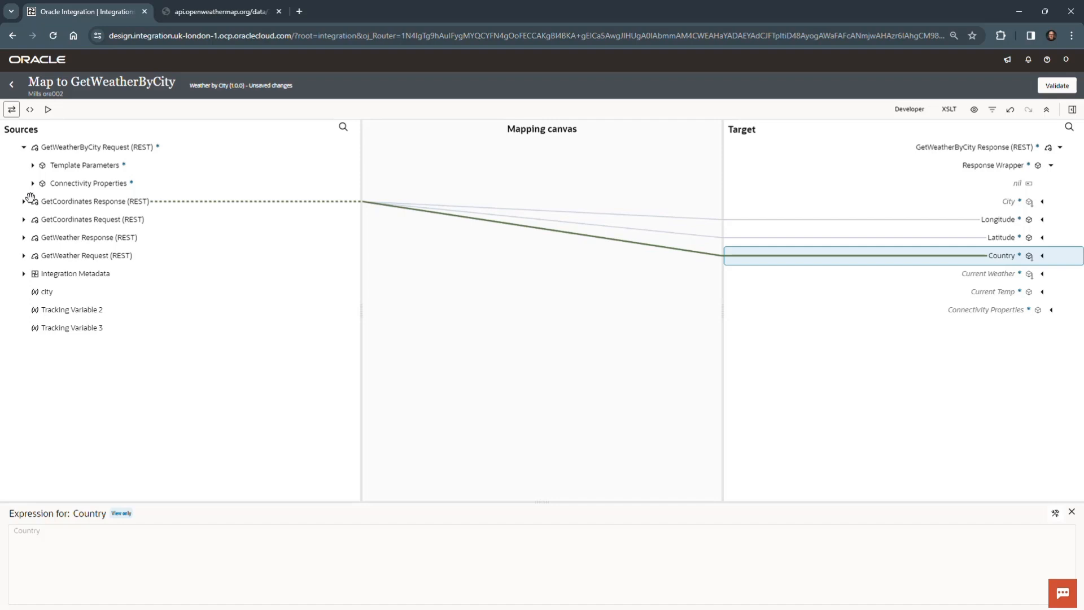
pyautogui.click(23, 238)
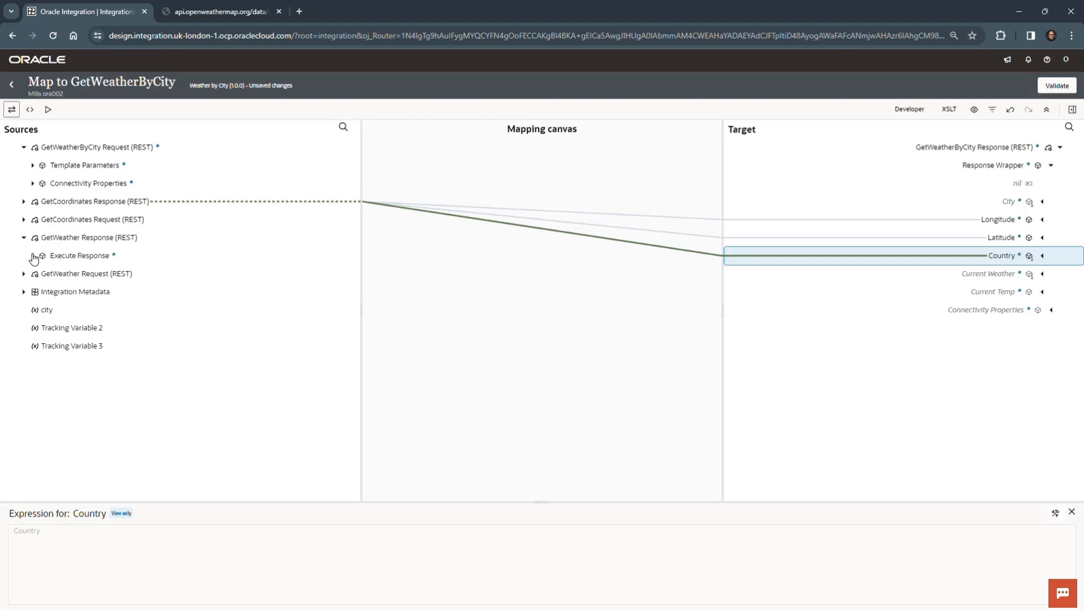
pyautogui.click(33, 255)
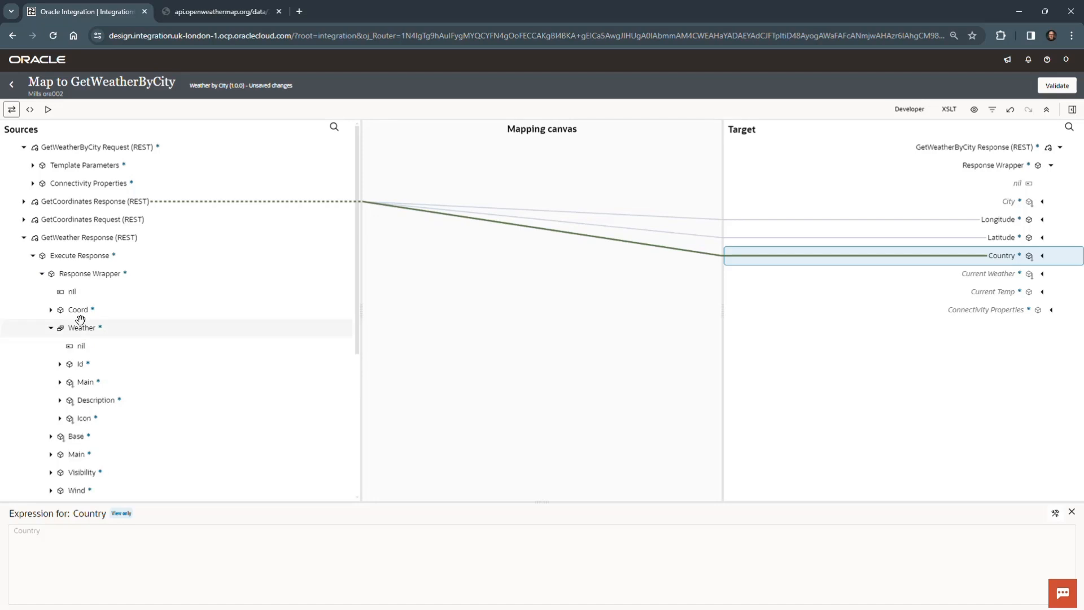
pyautogui.click(105, 400)
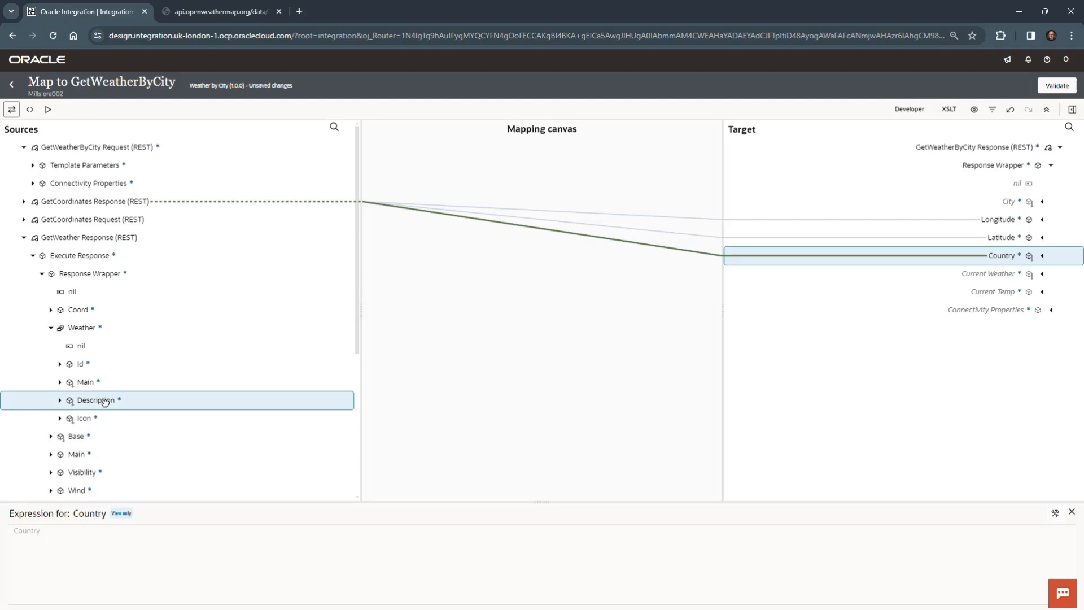
pyautogui.moveTo(104, 400); pyautogui.dragTo(991, 277)
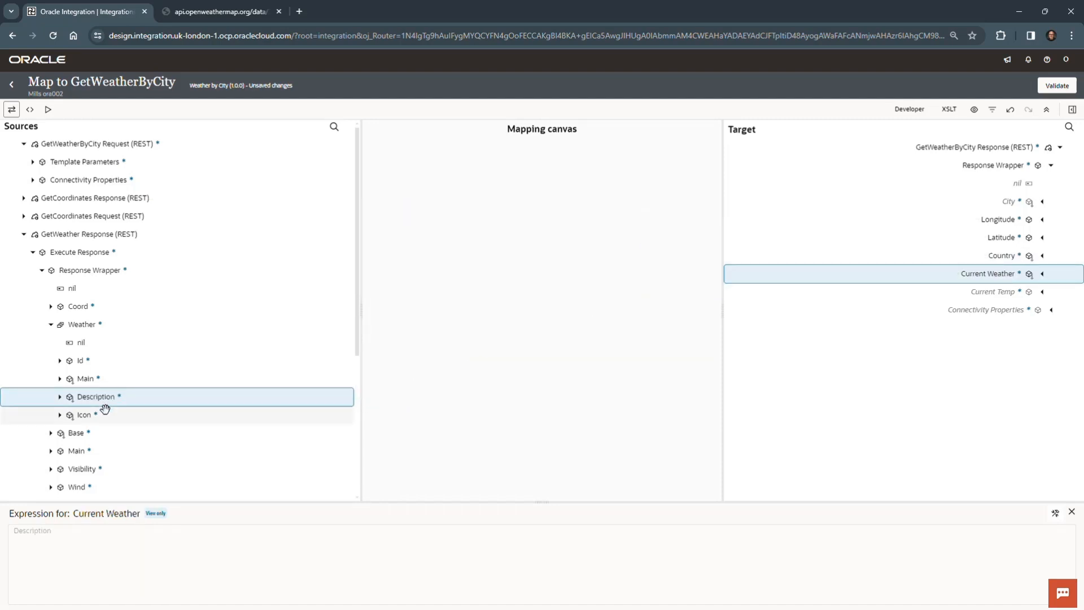
# Step: Map Temp under Main in the GetWeather response to Current Temp in the GetWeatherByCity response
pyautogui.scroll(-2, 63, 351)
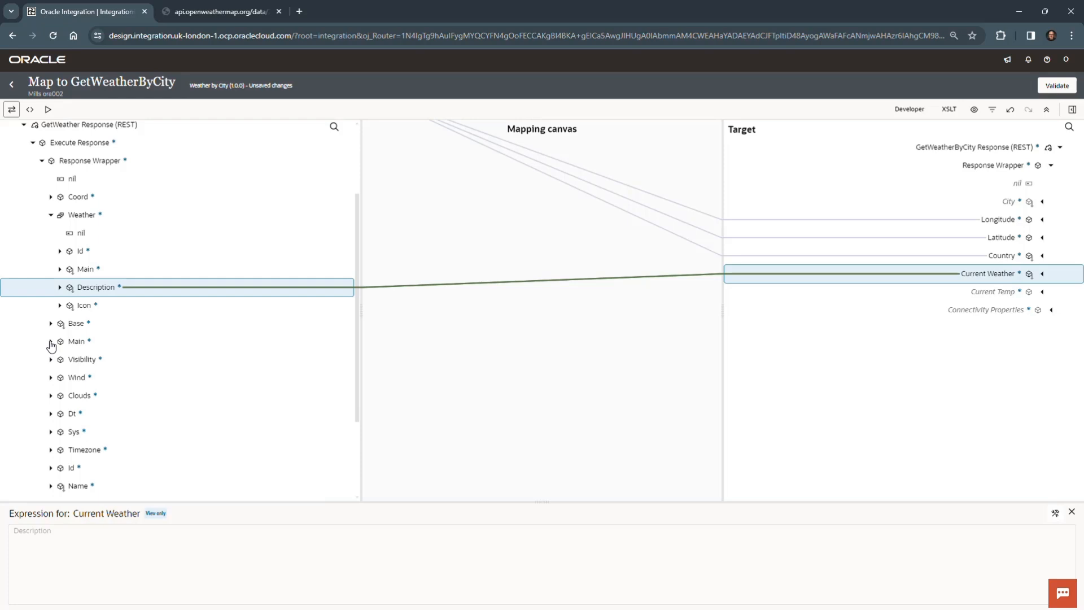
pyautogui.click(51, 341)
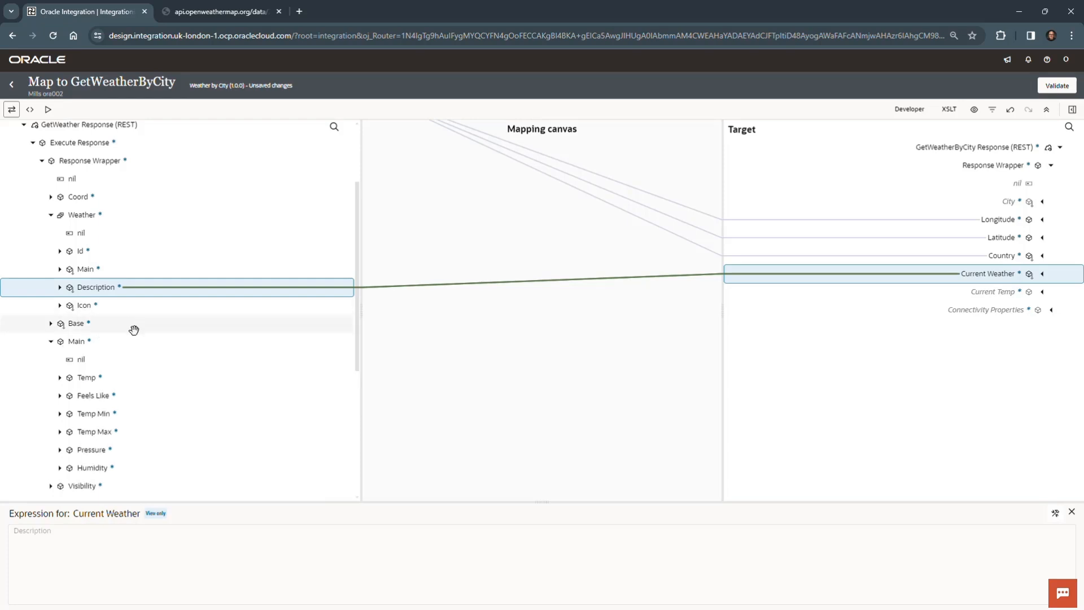
pyautogui.click(102, 377)
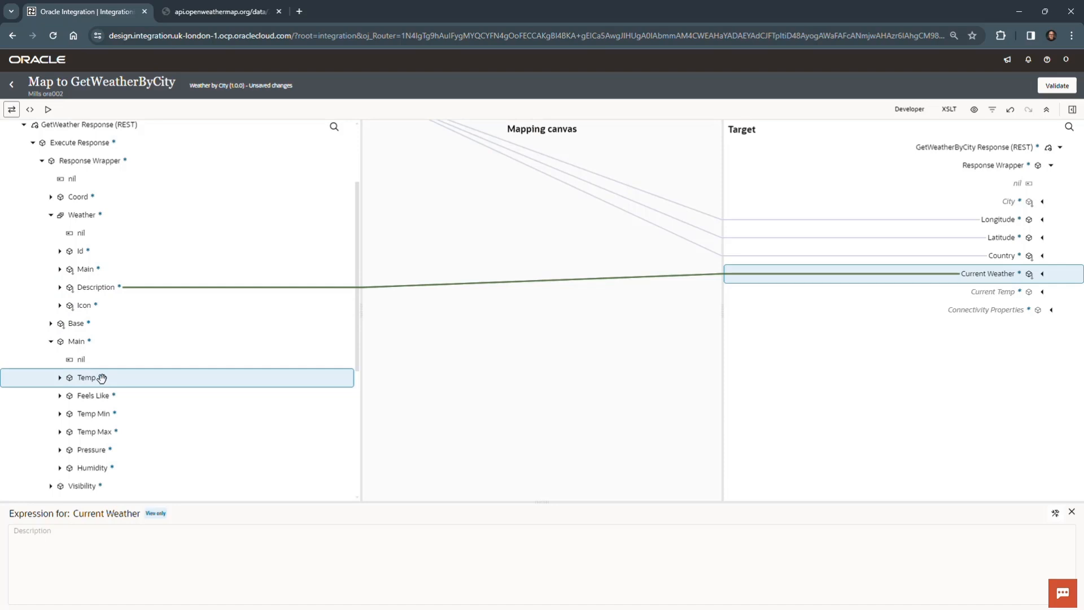
pyautogui.moveTo(102, 378); pyautogui.dragTo(940, 298)
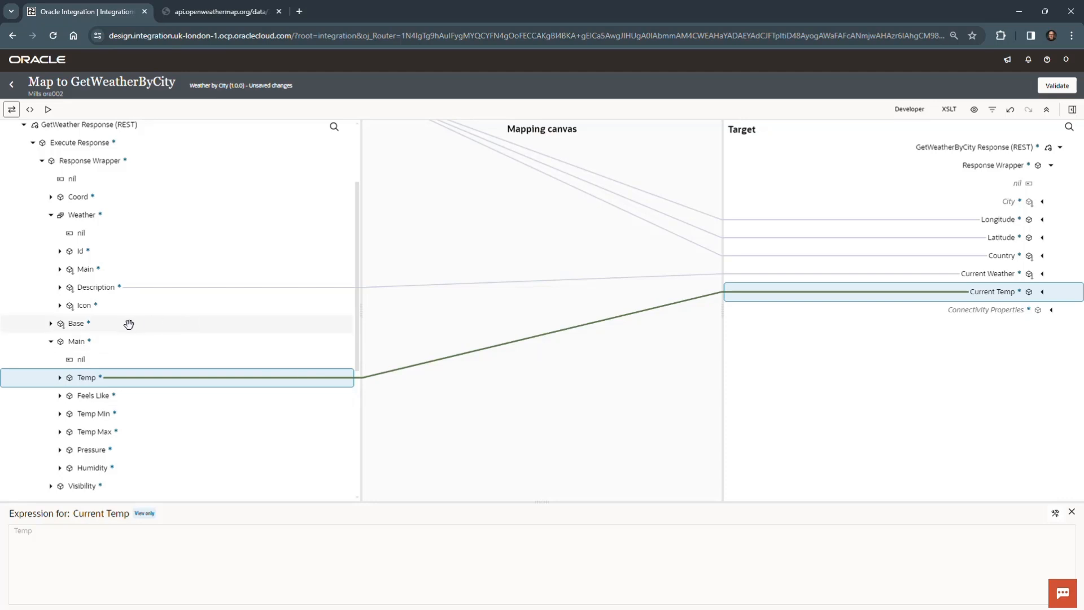
# Step: Map Name from the GetWeather response's Response Wrapper to City in the GetWeatherByCity response
pyautogui.click(52, 342)
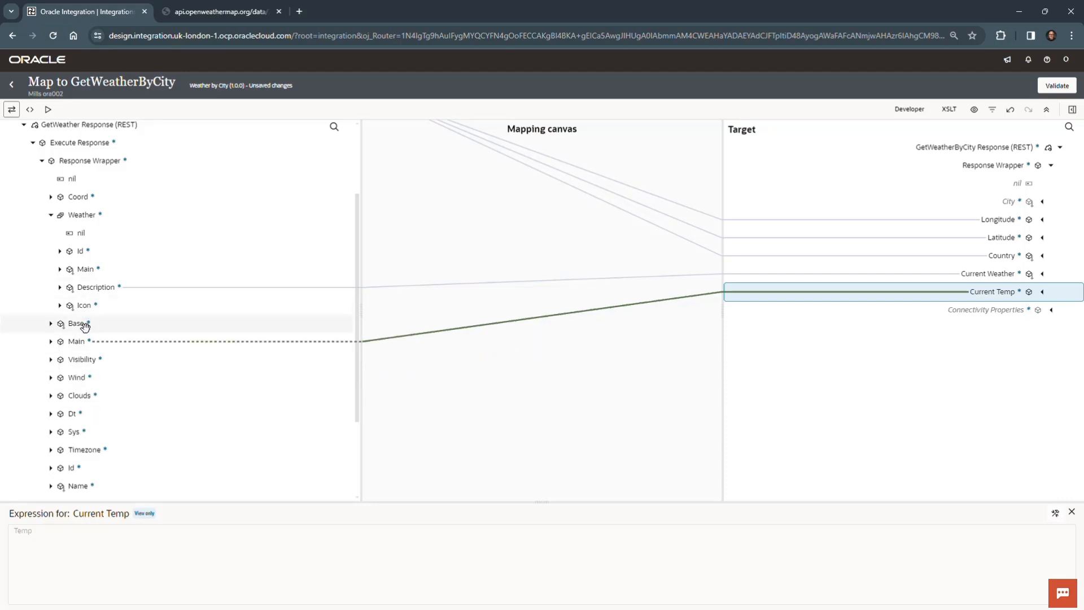
pyautogui.scroll(-2, 88, 365)
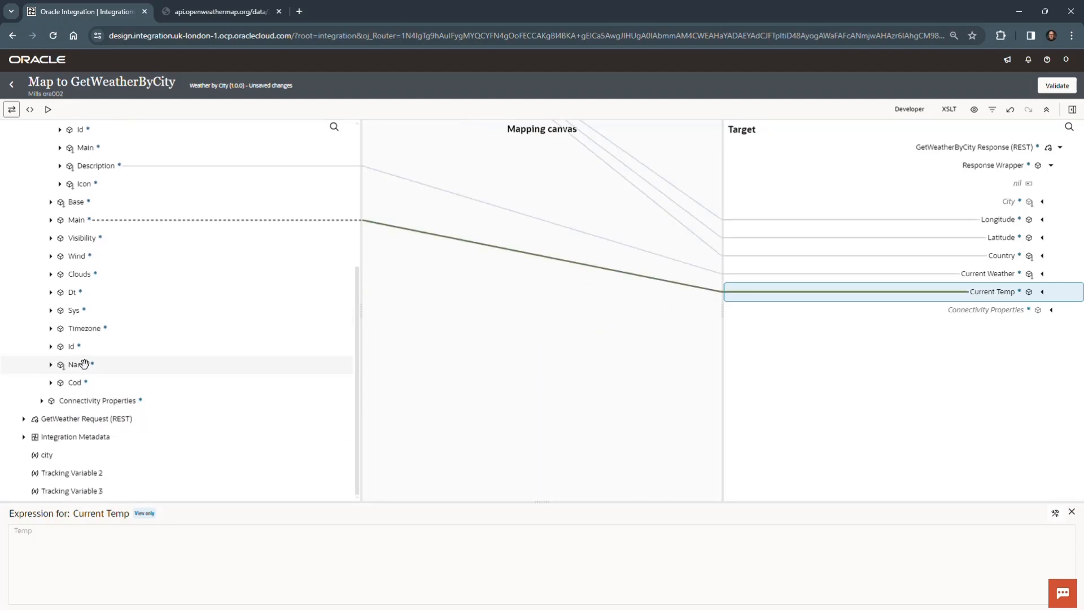
pyautogui.click(83, 365)
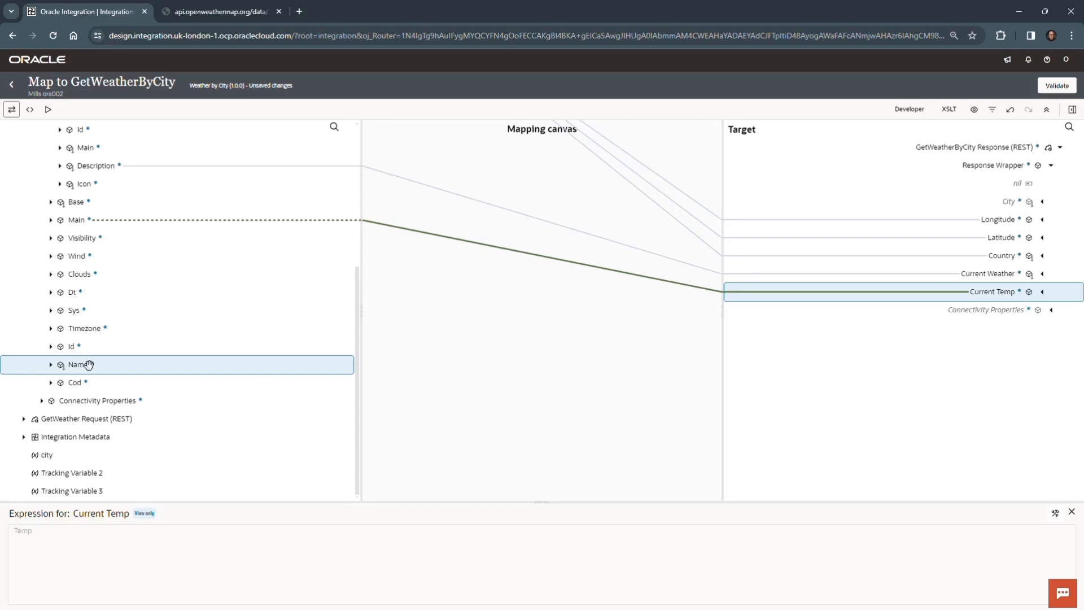
pyautogui.moveTo(85, 365); pyautogui.dragTo(949, 195)
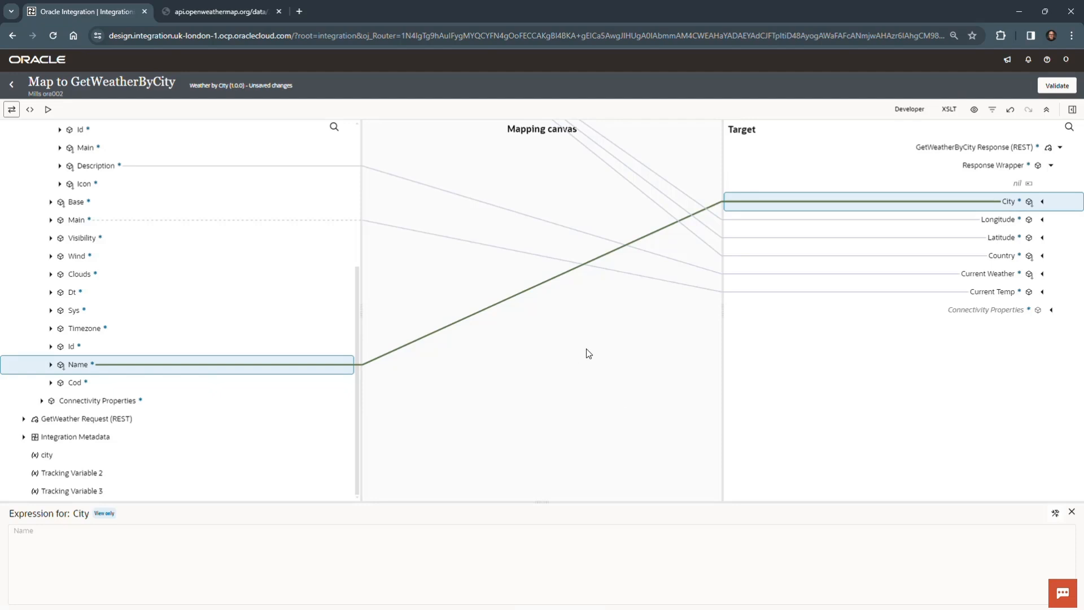
# Step: Review the finished field mappings, validate the GetWeatherByCity map and dismiss the confirmation
pyautogui.scroll(1, 218, 407)
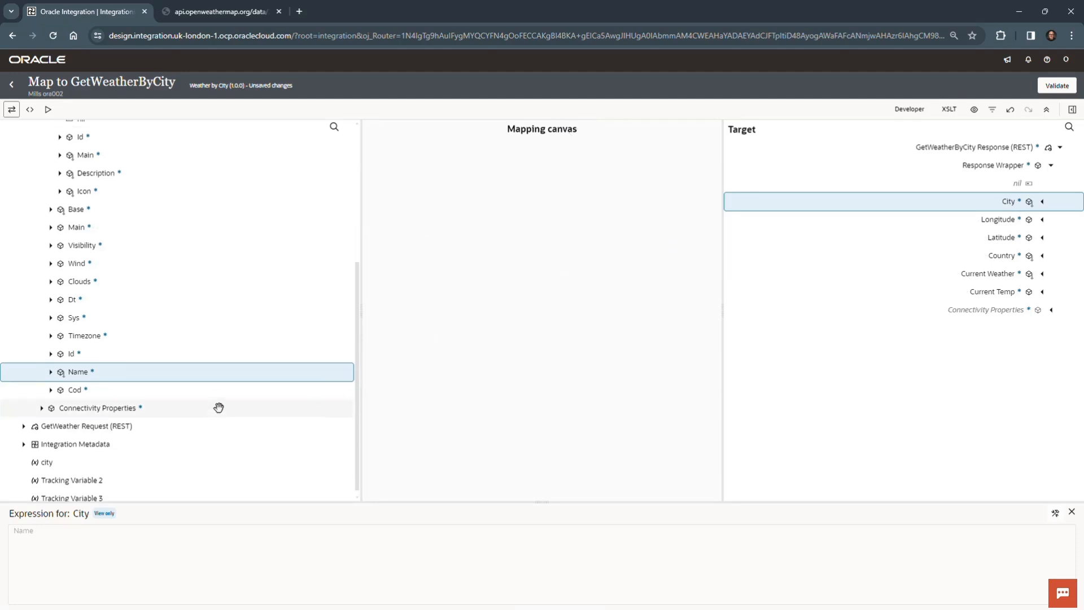
pyautogui.scroll(3, 218, 407)
pyautogui.scroll(-1, 219, 407)
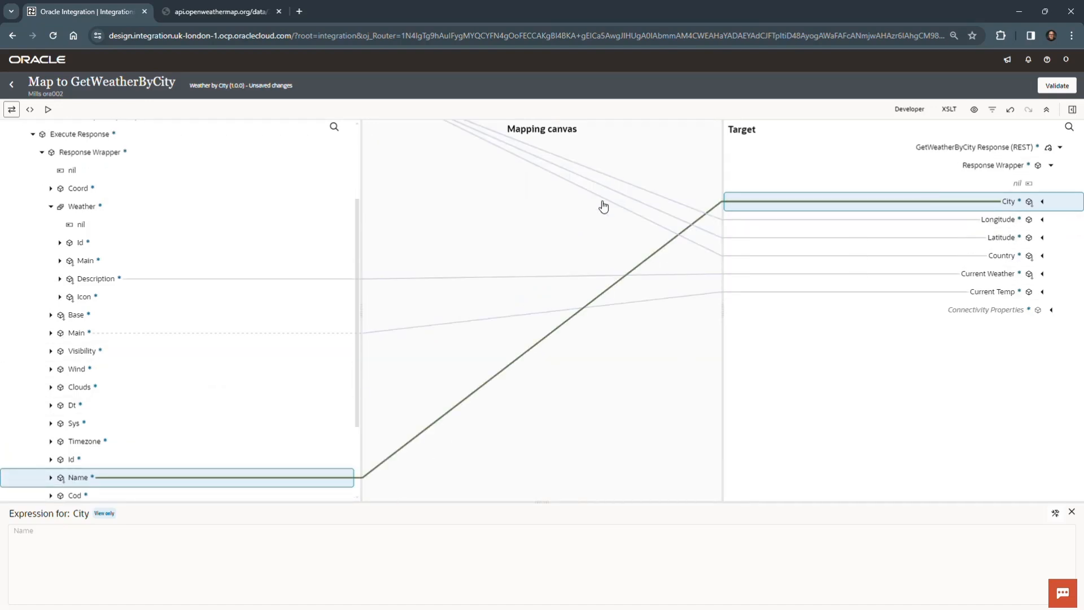
pyautogui.click(1057, 85)
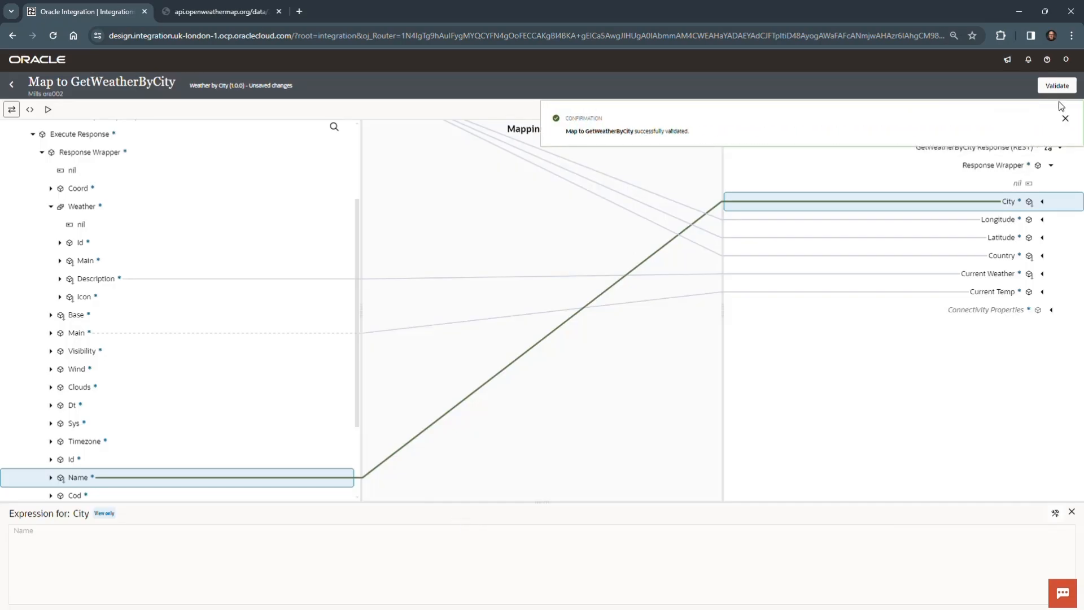
pyautogui.click(1066, 118)
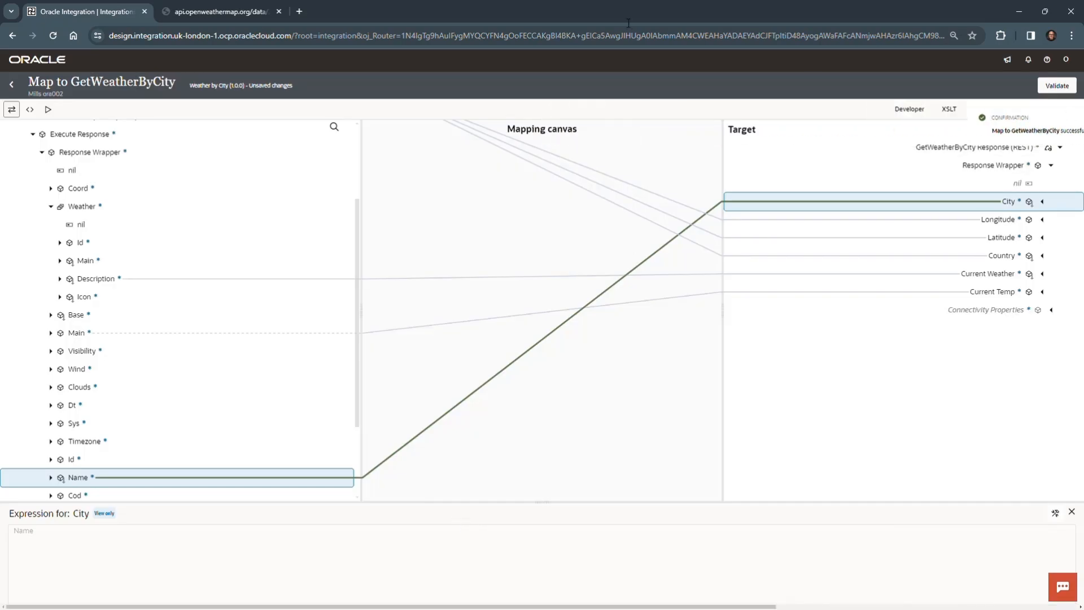
# Step: Leave the GetWeatherByCity map, save the Weather by City integration, dismiss the confirmation and return to the project
pyautogui.click(11, 86)
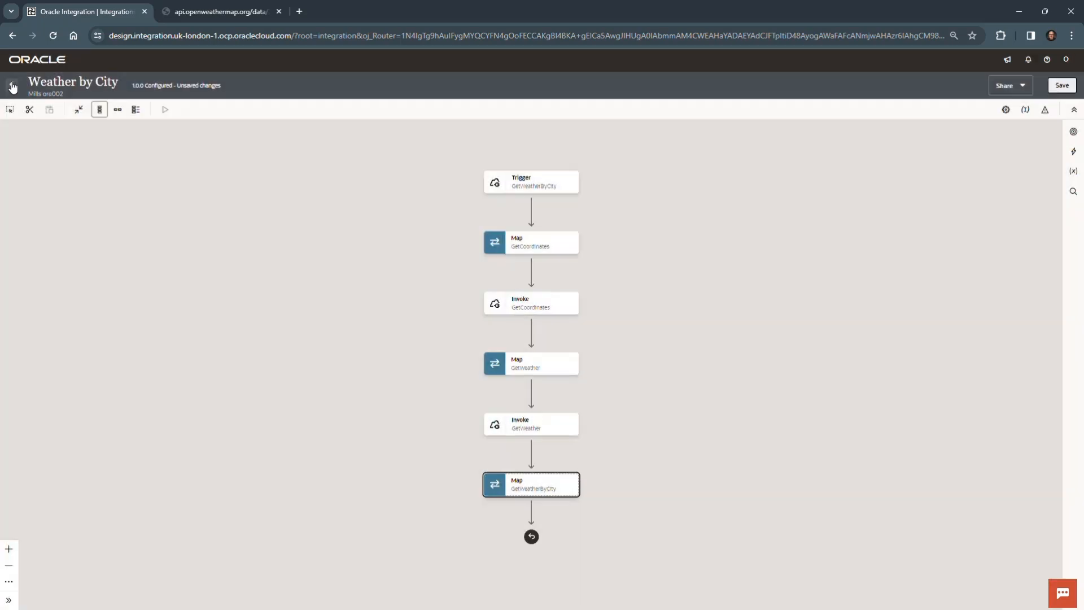
pyautogui.click(716, 451)
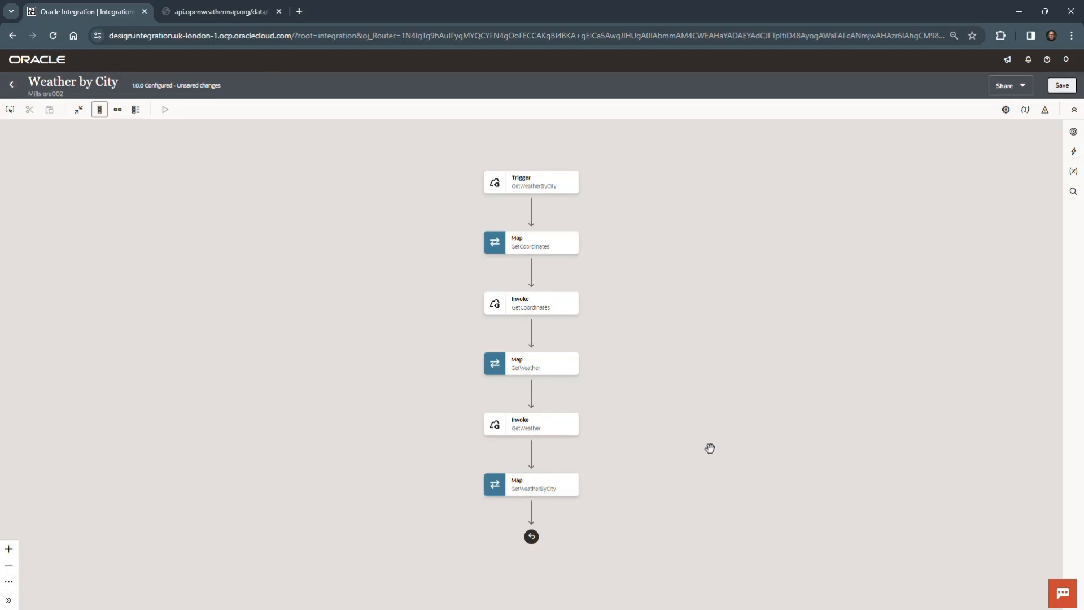
pyautogui.click(1062, 86)
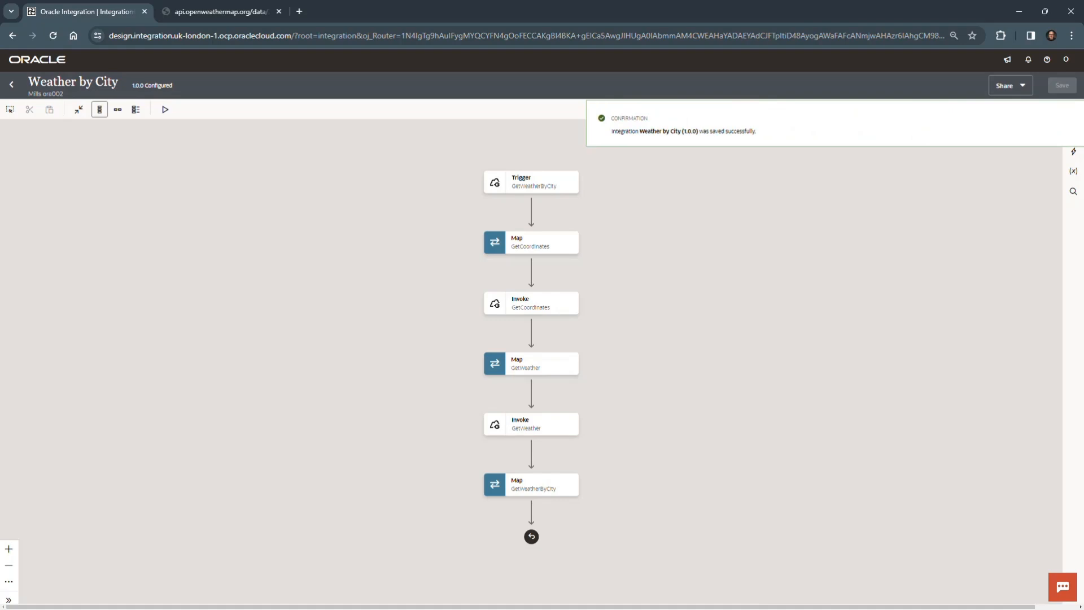
pyautogui.click(1065, 118)
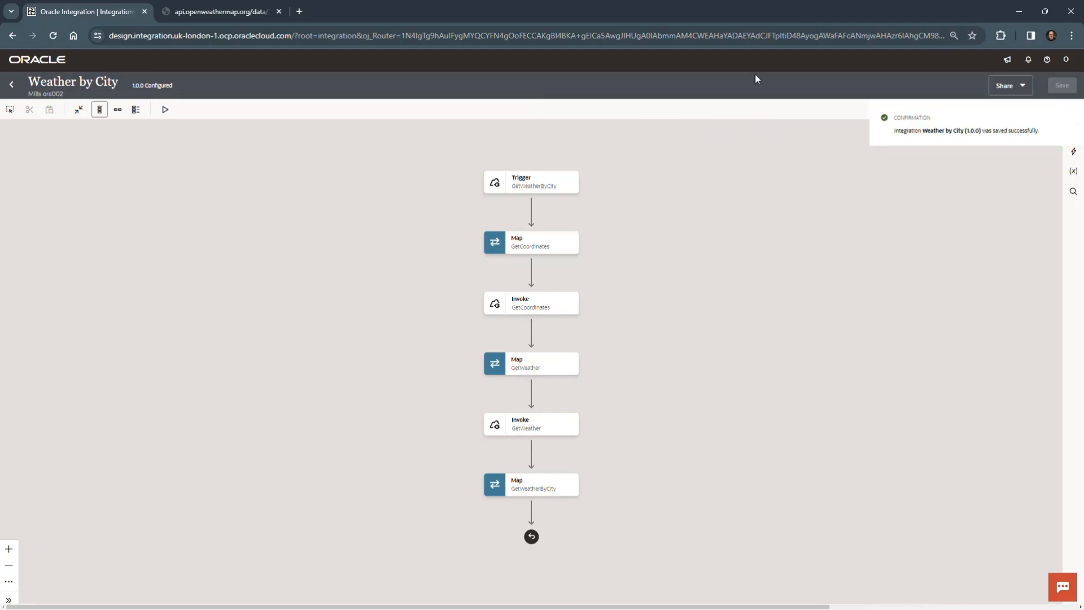
pyautogui.click(12, 86)
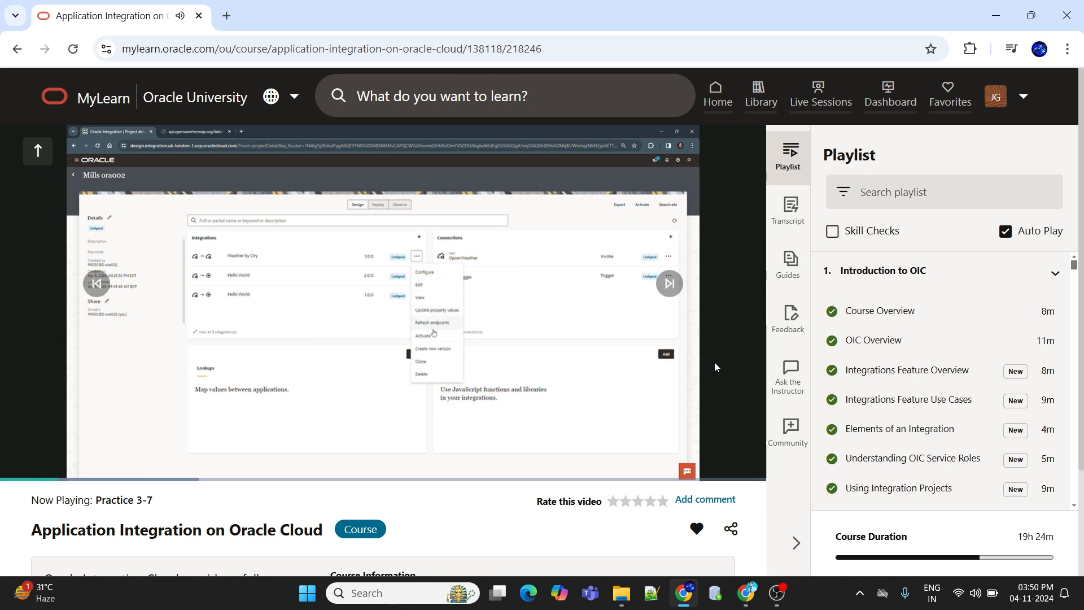
pyautogui.click(744, 464)
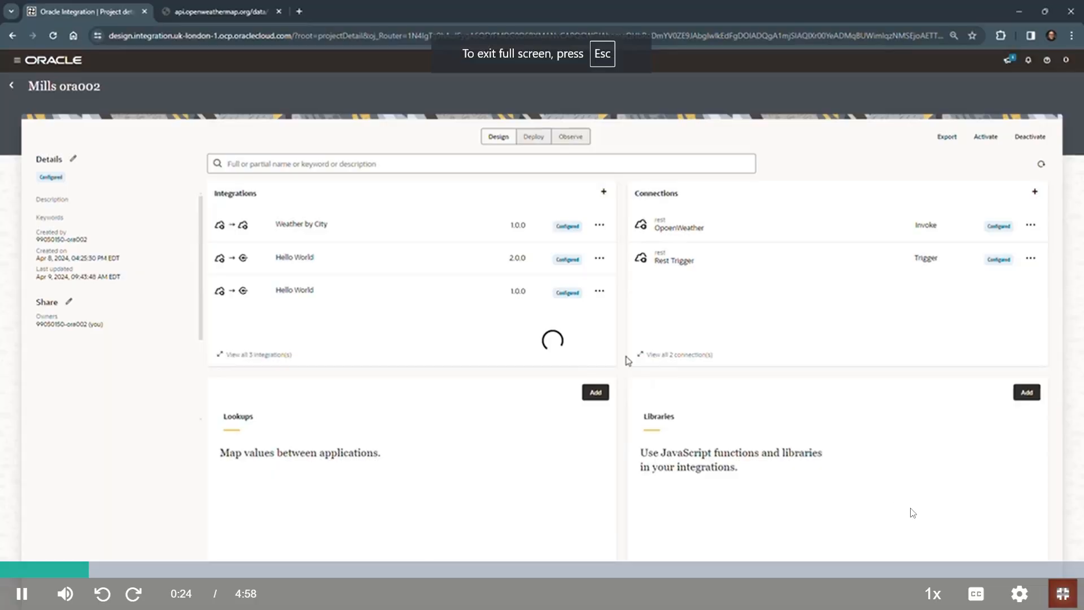
pyautogui.click(1019, 593)
pyautogui.click(1018, 412)
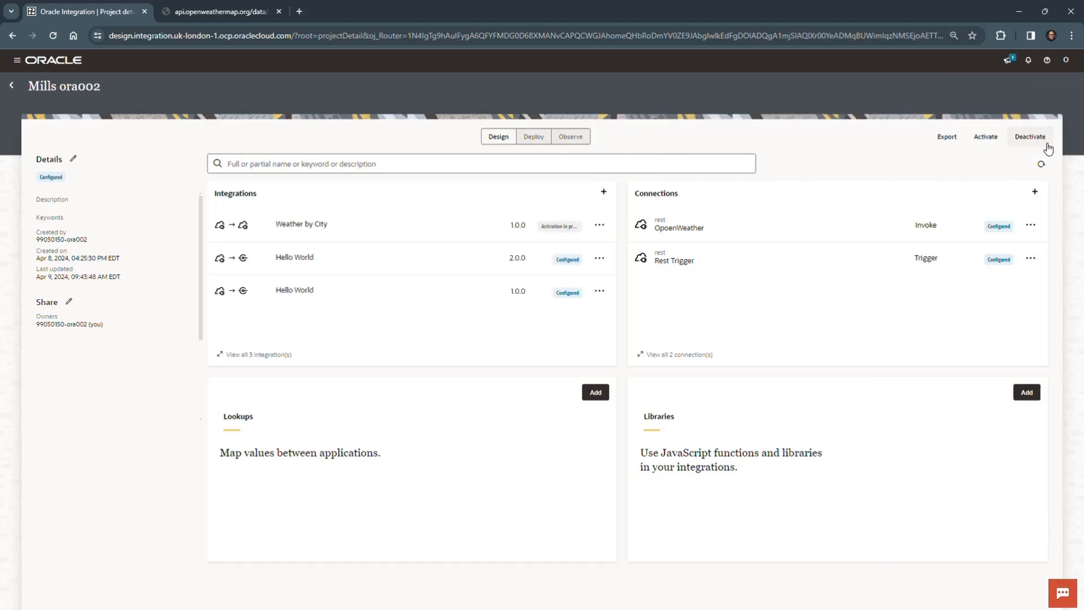
# Step: Refresh the activation status of Weather by City 1.0.0 and open its run page at the city URI parameter
pyautogui.click(1042, 165)
pyautogui.click(599, 226)
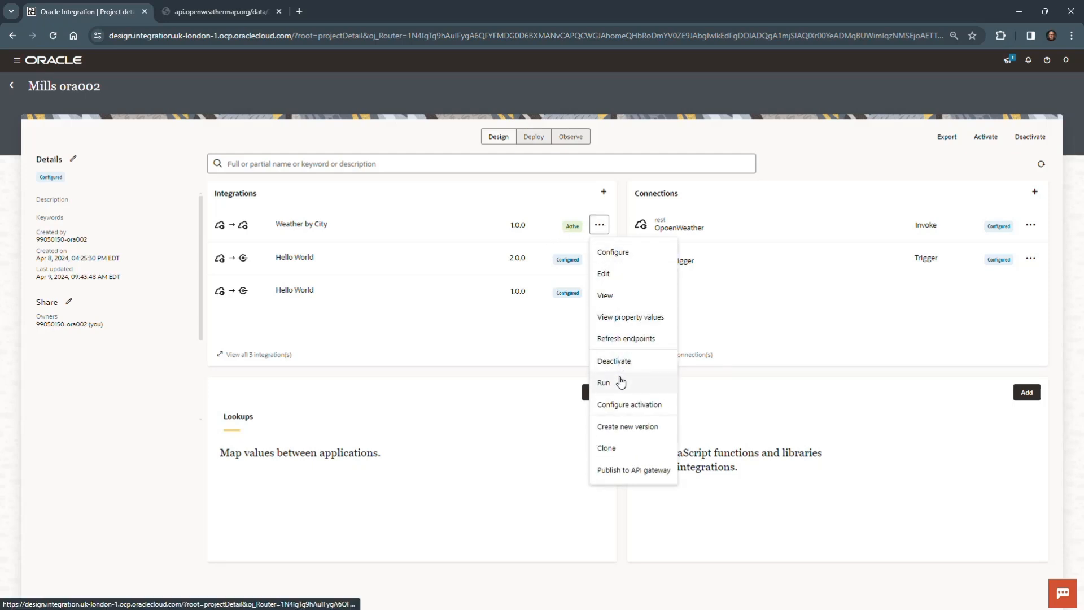
pyautogui.click(604, 383)
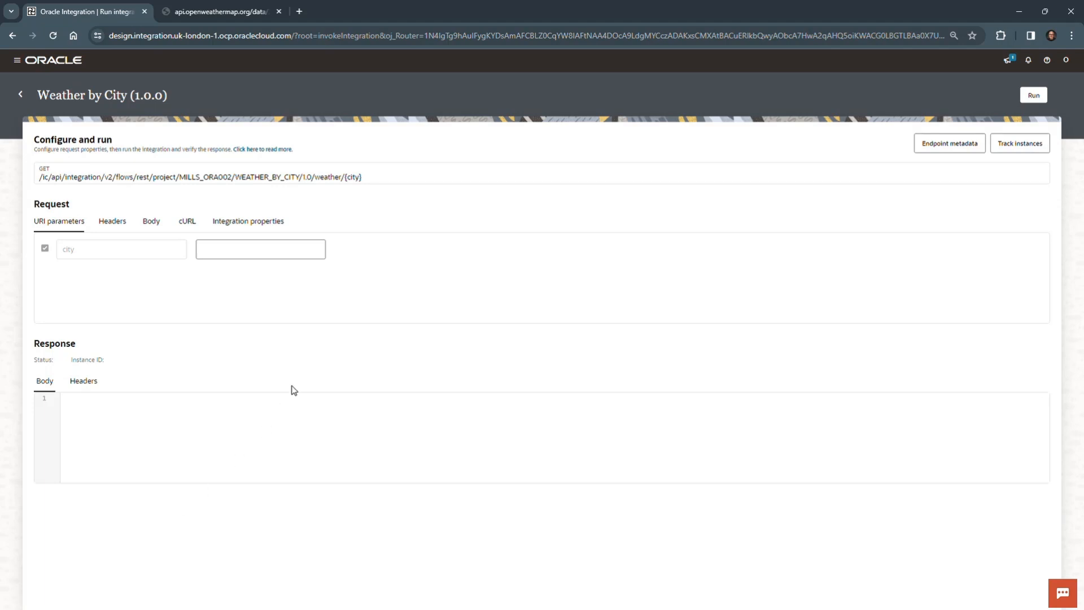
pyautogui.click(276, 244)
pyautogui.write('New Yo')
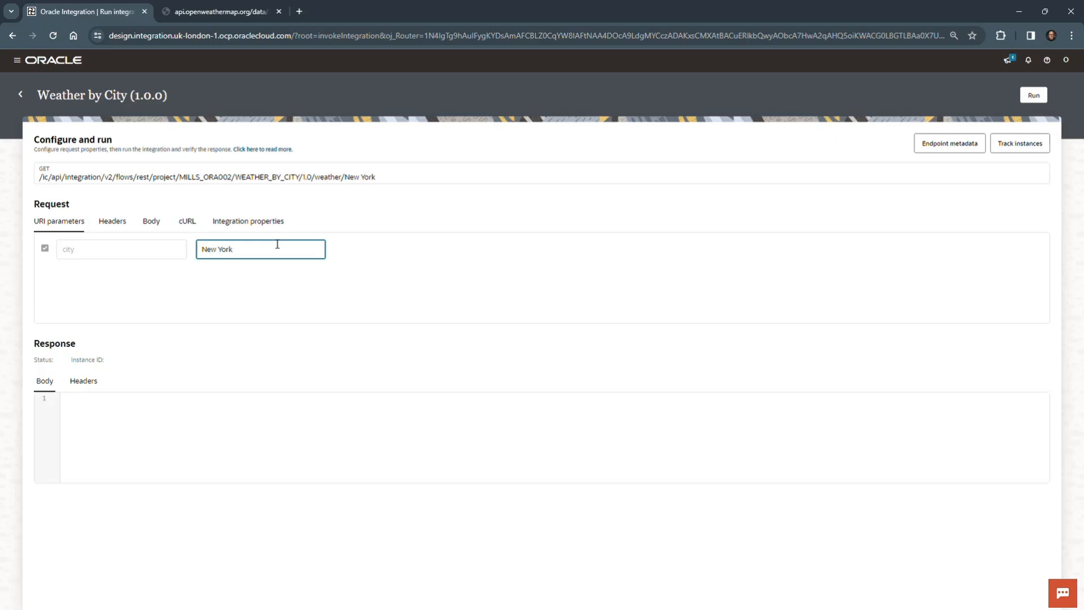
pyautogui.hotkey('ctrl', 'a')
pyautogui.press('BackSpace')
# Step: Set the city URI parameter to Tampa and run the integration
pyautogui.write('Ta')
pyautogui.click(383, 254)
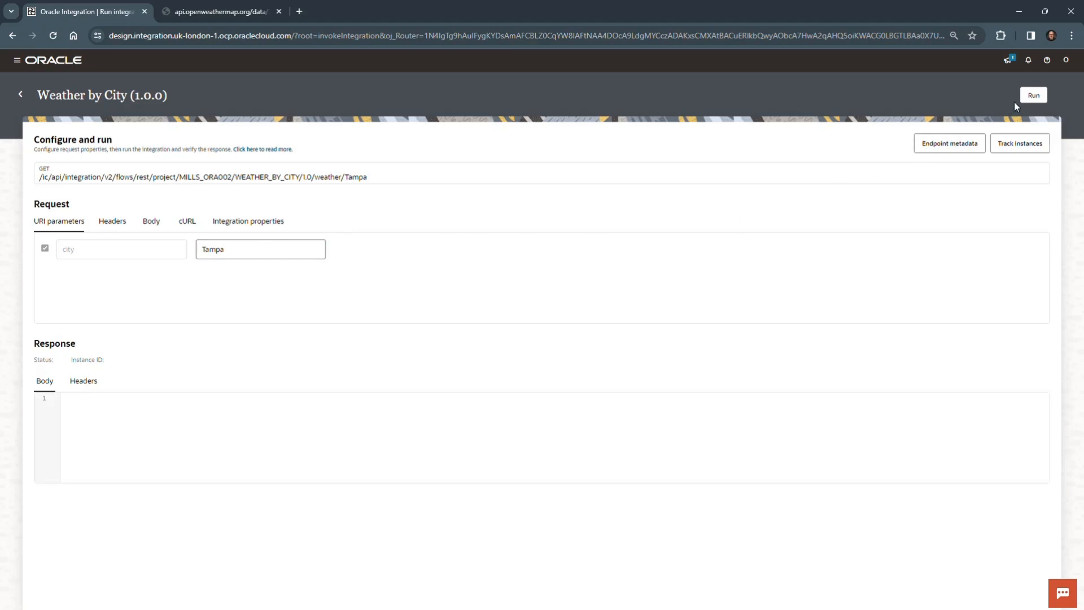
pyautogui.click(1040, 95)
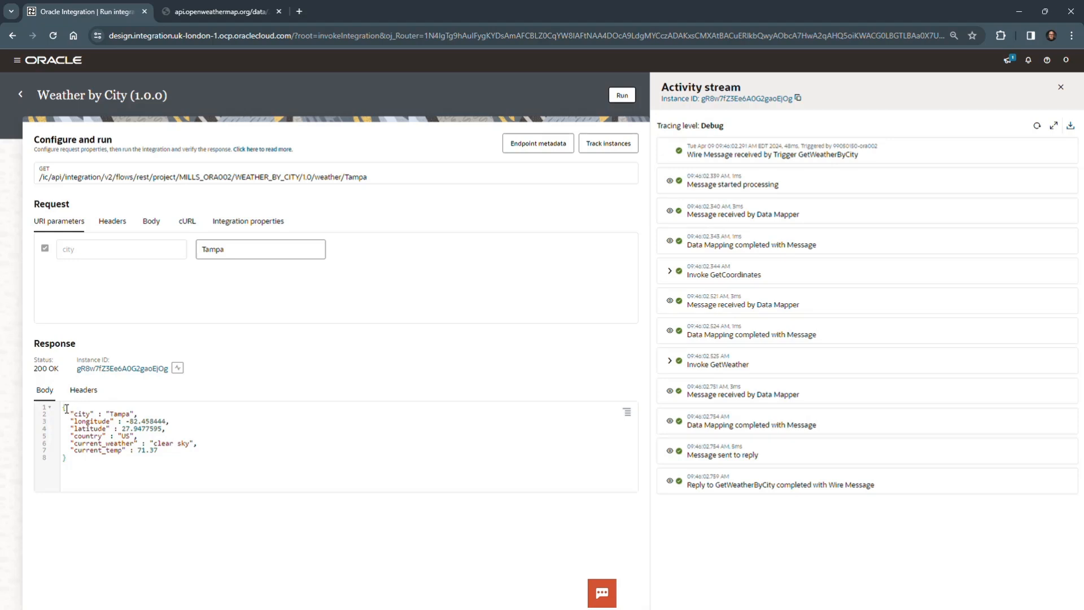
# Step: Examine the response body and the Invoke GetCoordinates and Invoke GetWeather entries in the activity stream, then close the stream
pyautogui.moveTo(66, 409); pyautogui.dragTo(185, 506)
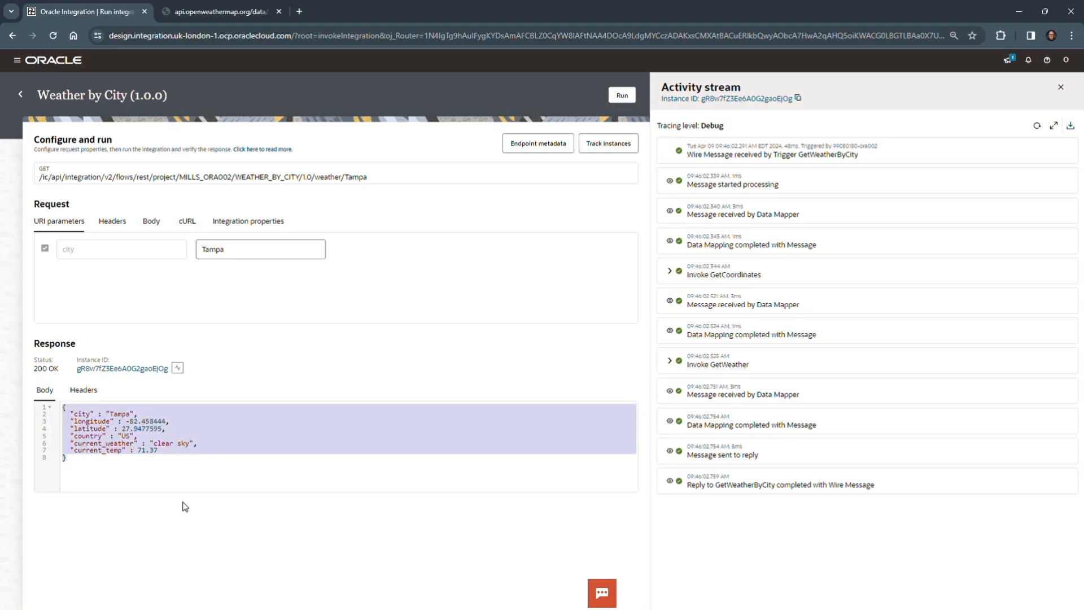
pyautogui.click(204, 473)
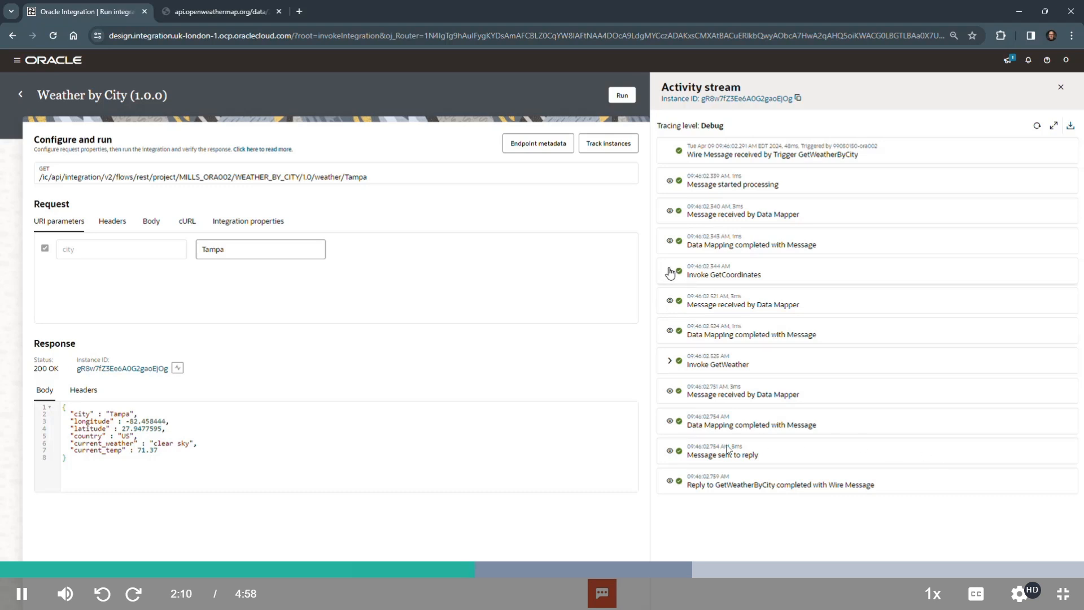
pyautogui.click(670, 273)
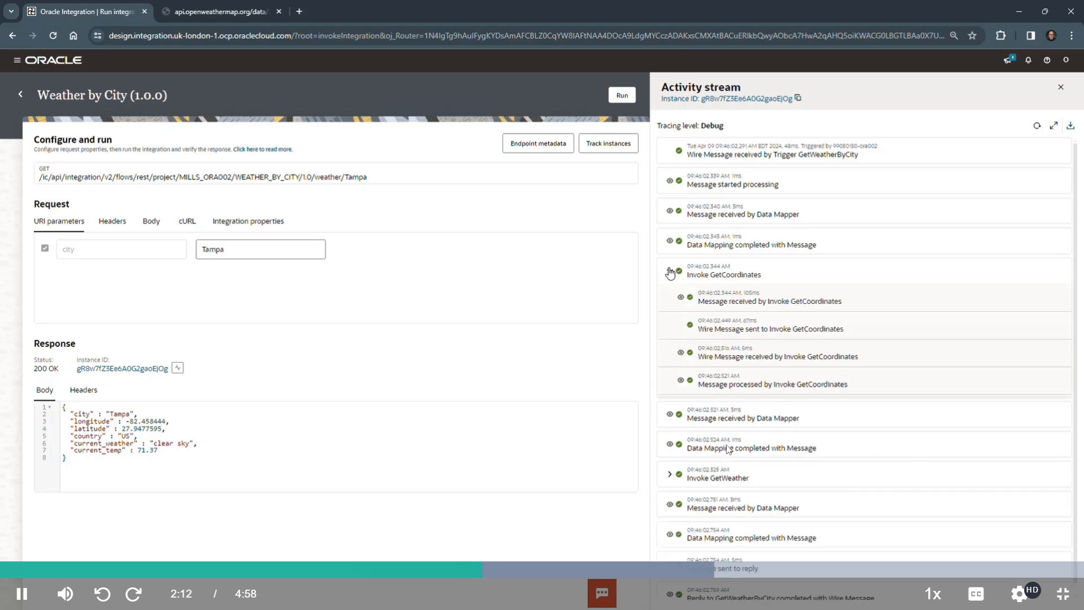
pyautogui.click(670, 272)
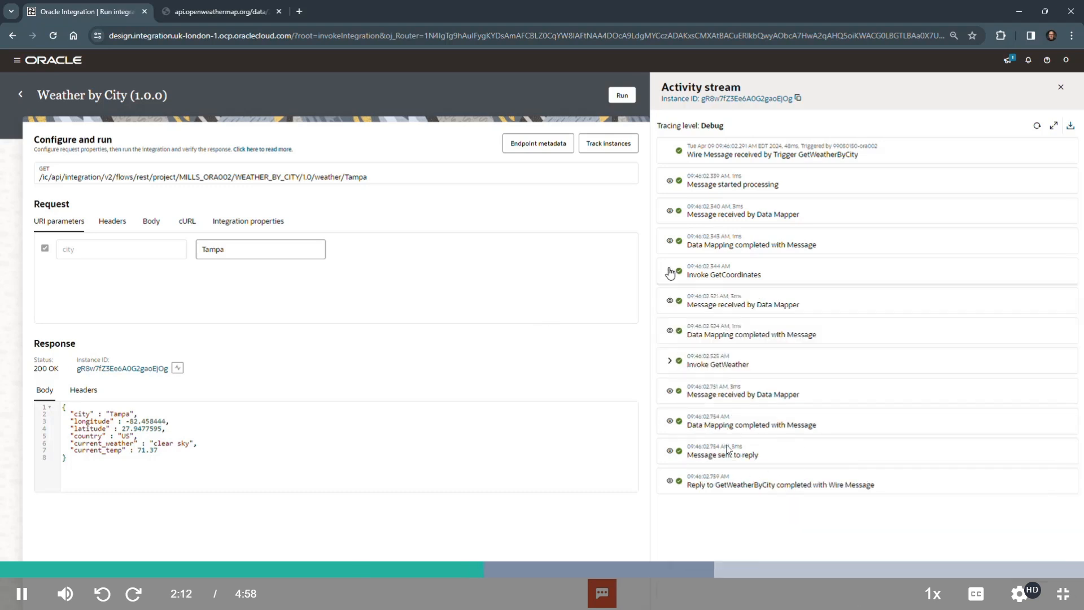
pyautogui.click(670, 361)
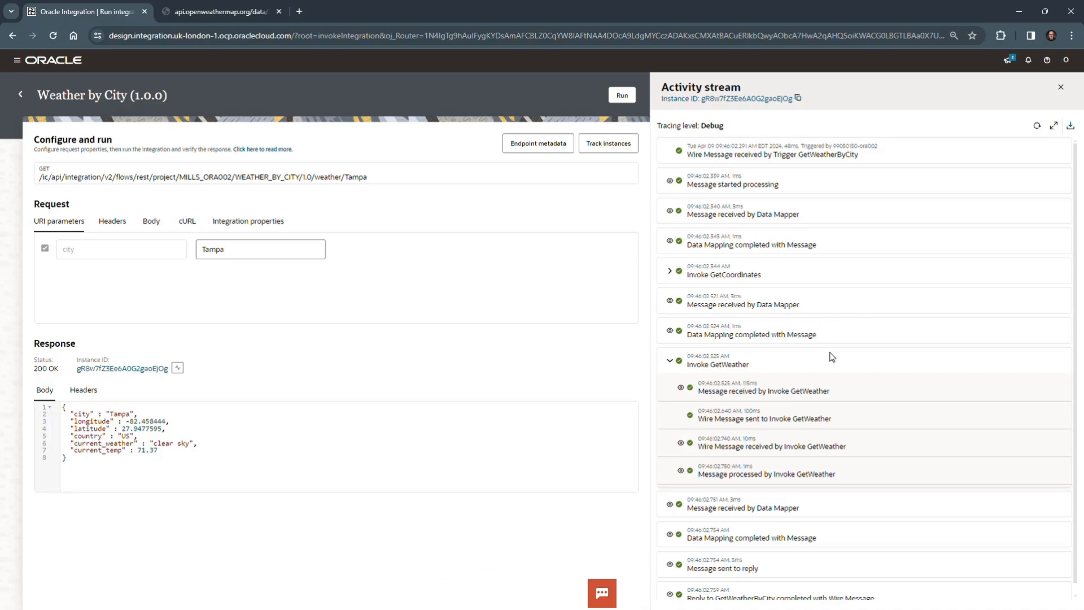
pyautogui.click(1061, 87)
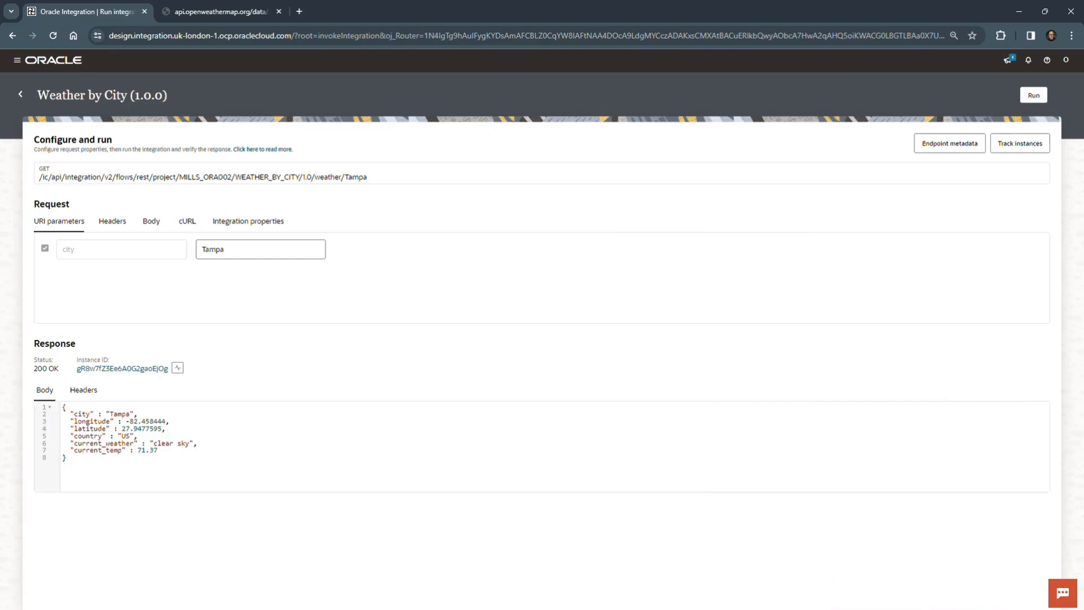
# Step: Run the integration again with New York as the city and close the activity stream
pyautogui.click(260, 251)
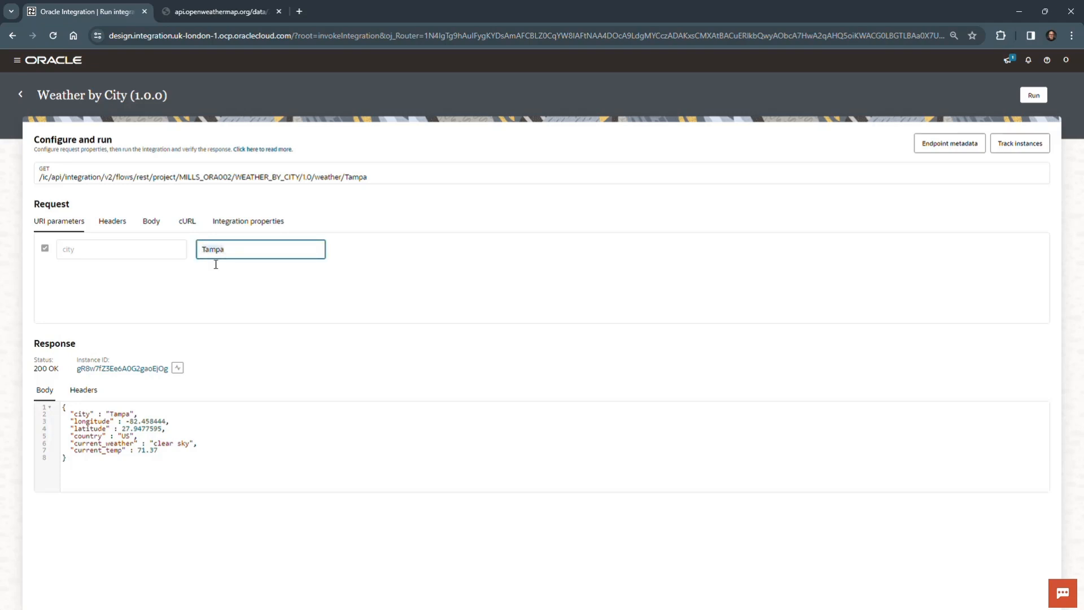
pyautogui.hotkey('ctrl', 'a')
pyautogui.write('New')
pyautogui.click(1039, 100)
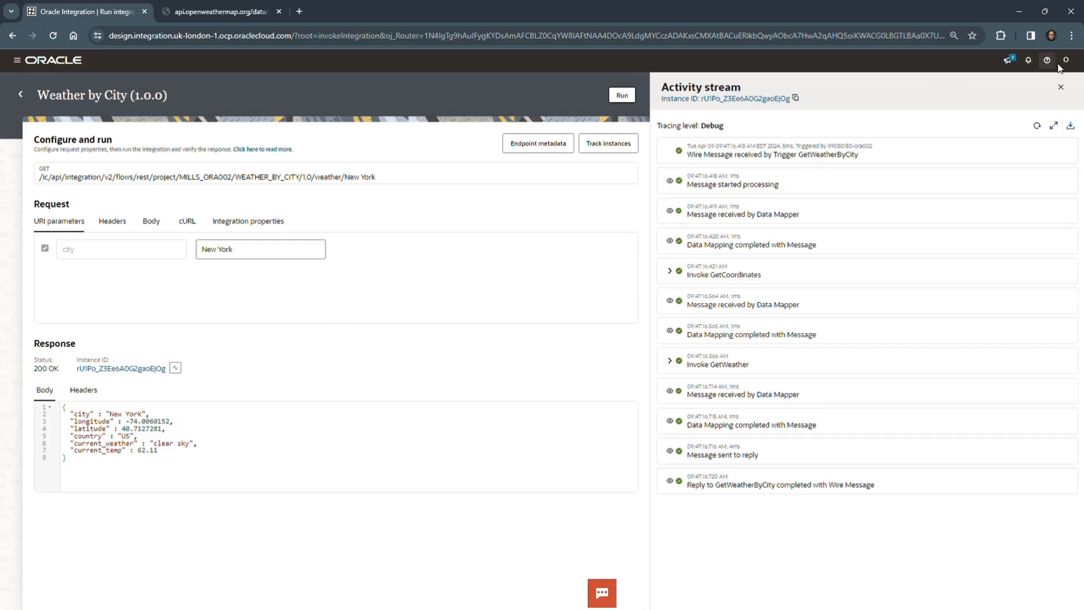
pyautogui.click(1063, 90)
pyautogui.click(1064, 92)
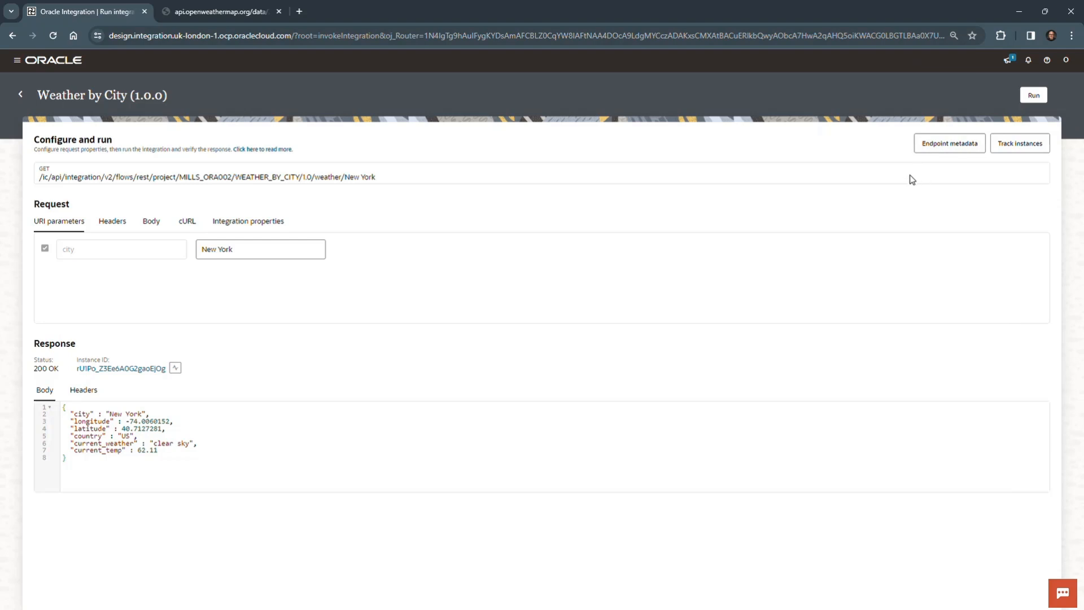
# Step: Track the integration's instances with the time window set to Last 3 days, and remove the Weather by City integration filter
pyautogui.click(1020, 143)
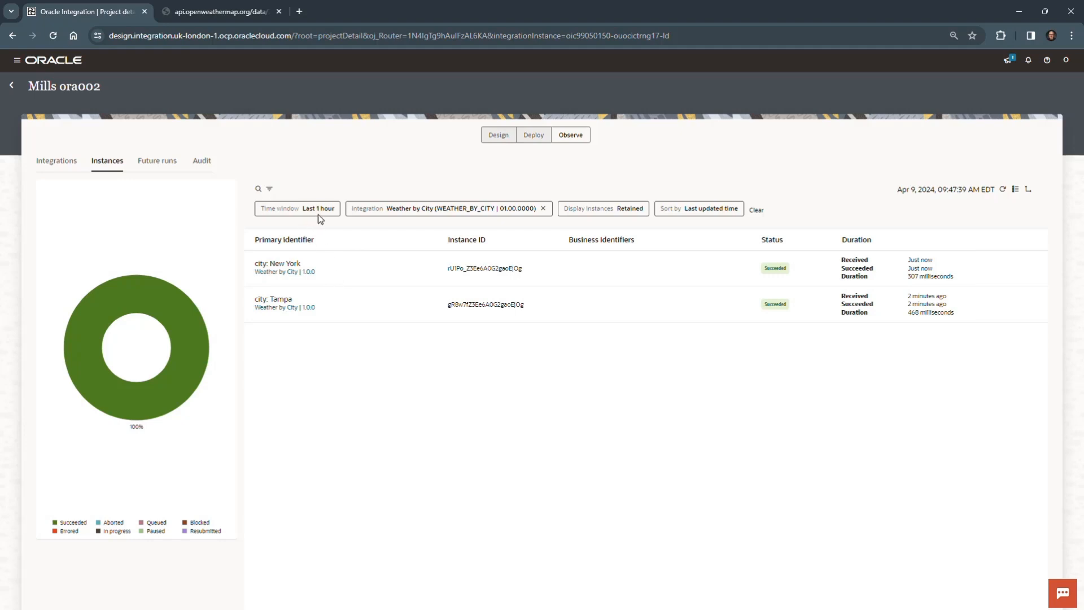
pyautogui.click(270, 191)
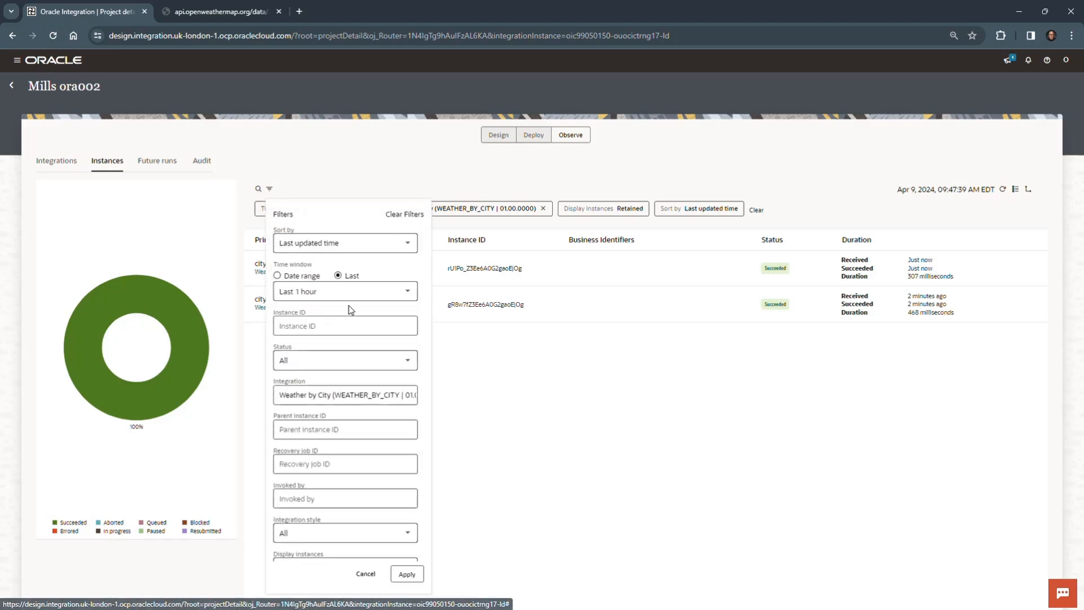
pyautogui.click(411, 290)
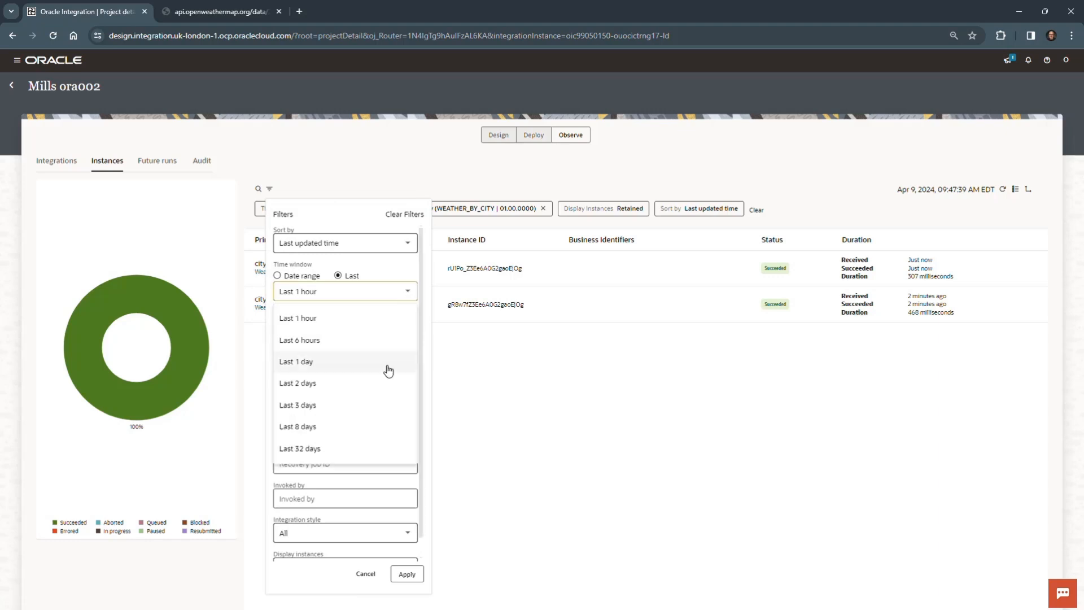
pyautogui.click(374, 404)
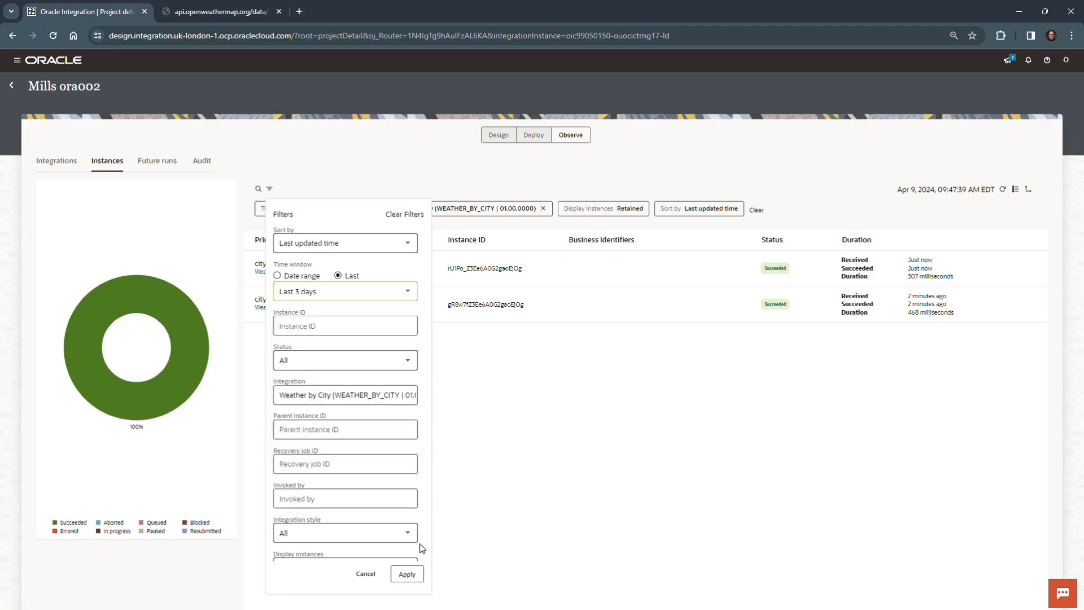
pyautogui.click(410, 573)
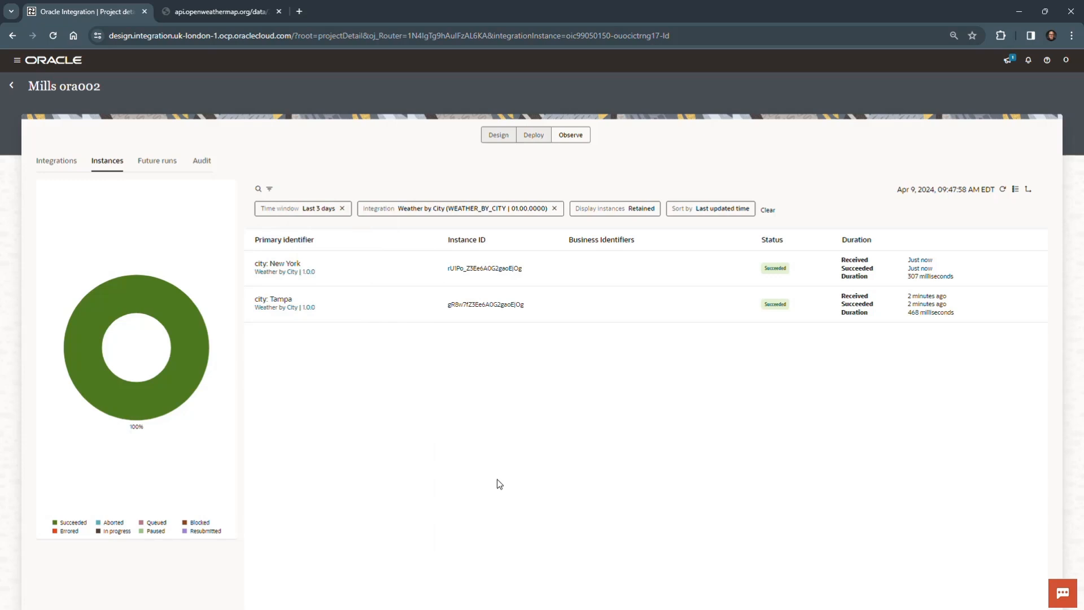
pyautogui.click(555, 208)
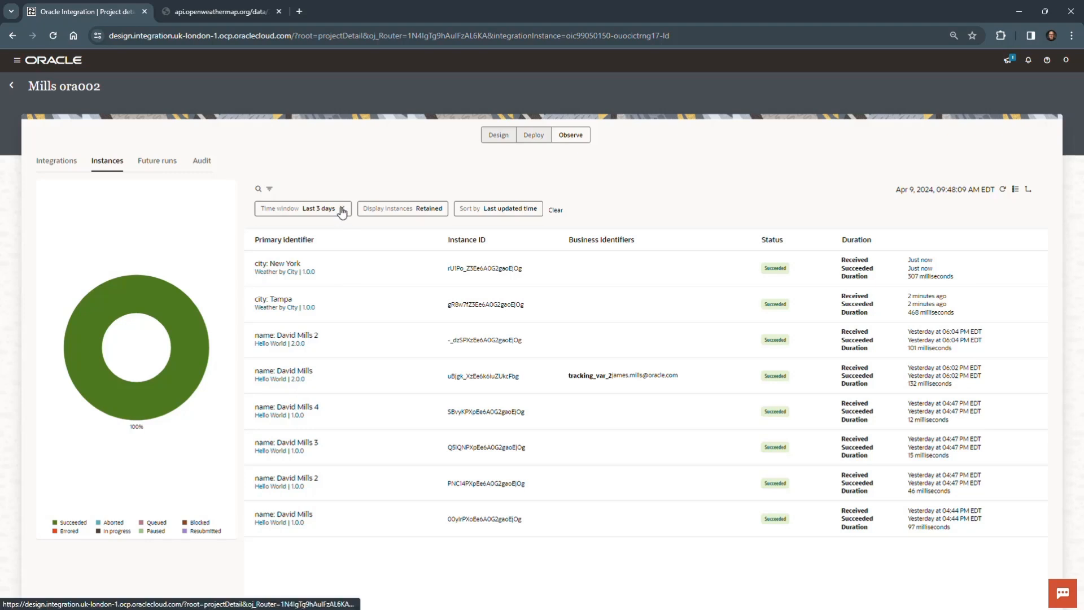
# Step: Filter the instances to the Last 1 hour, examine the Tampa instance's flow and activity stream, and return to the instance list
pyautogui.click(270, 190)
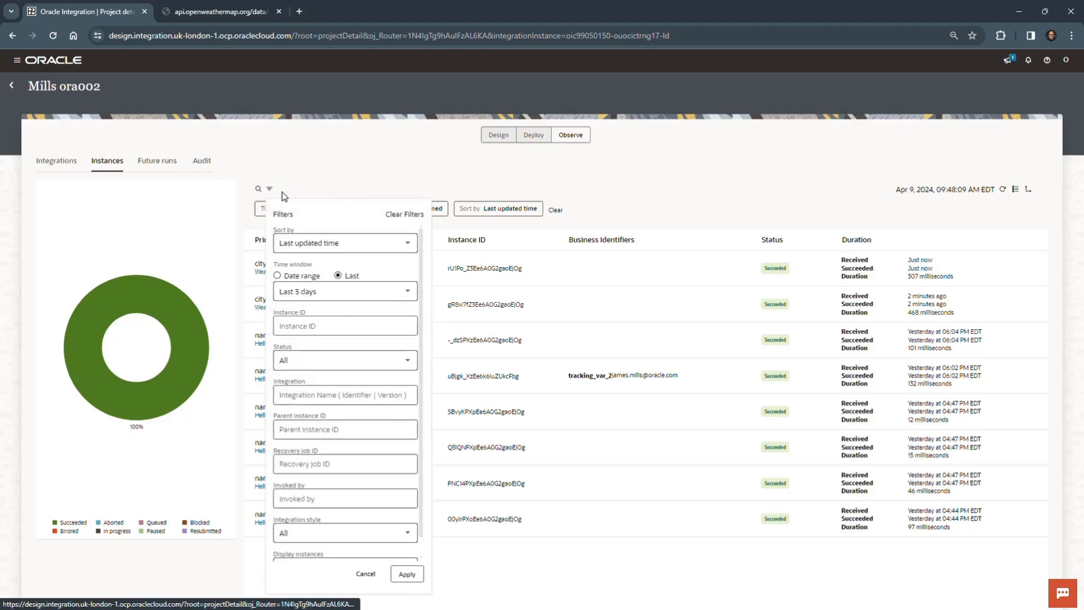
pyautogui.click(408, 291)
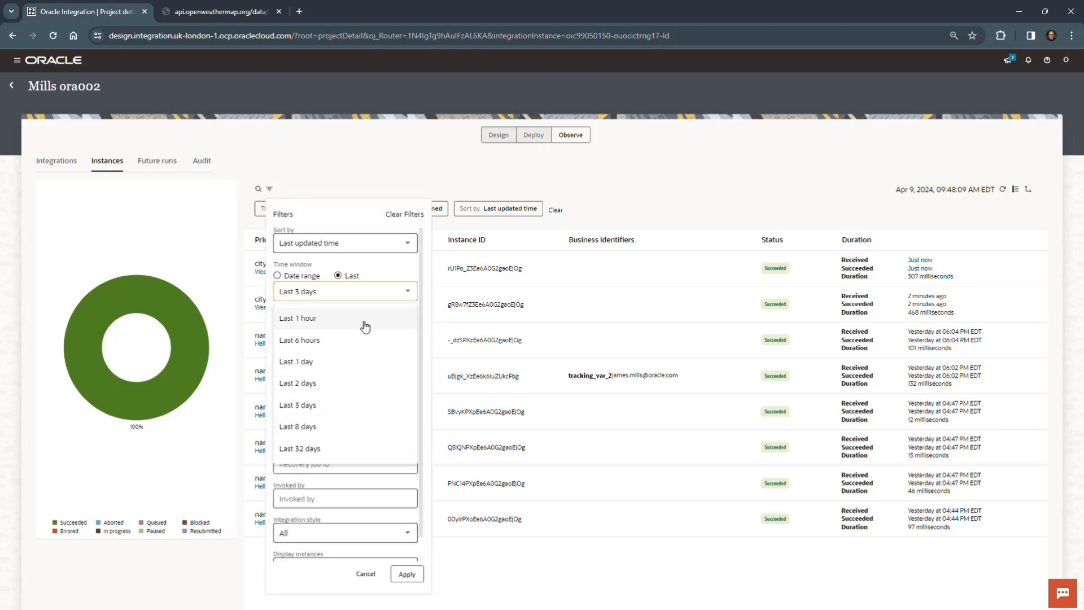
pyautogui.click(365, 325)
pyautogui.click(407, 573)
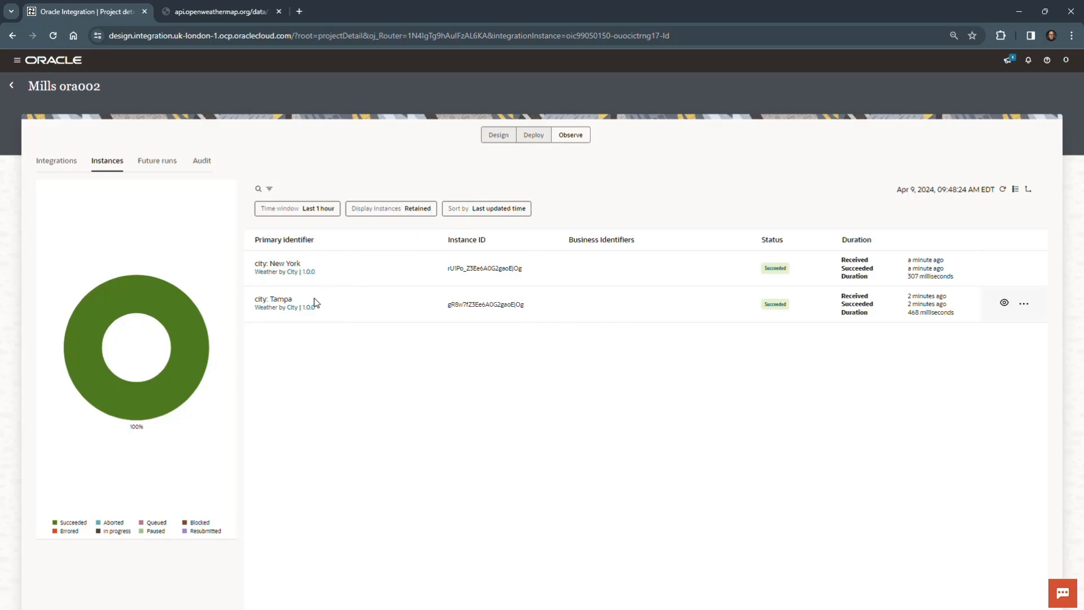
pyautogui.click(279, 300)
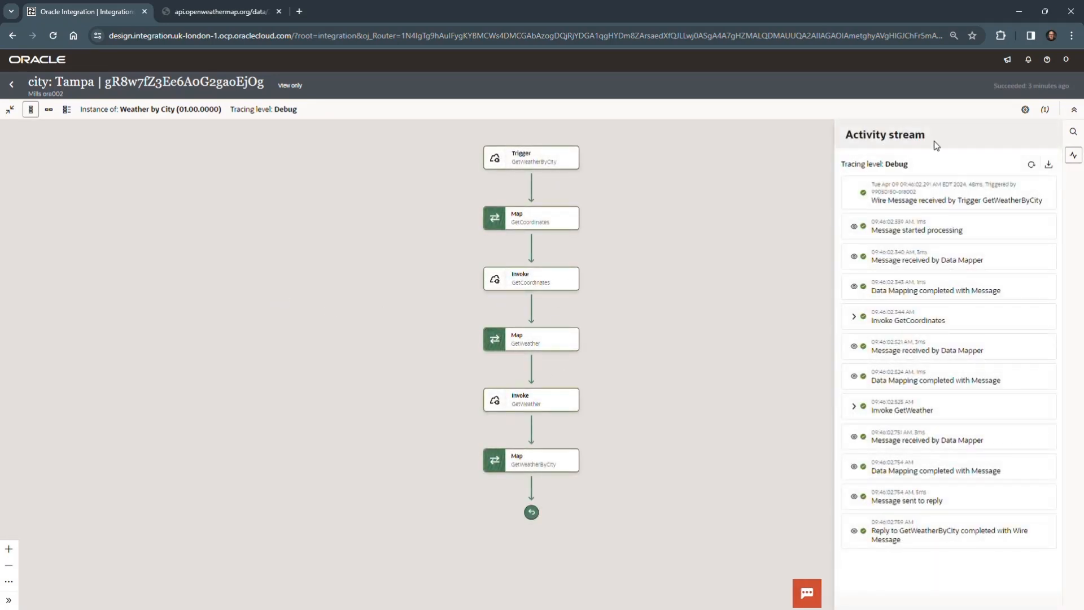
pyautogui.click(12, 84)
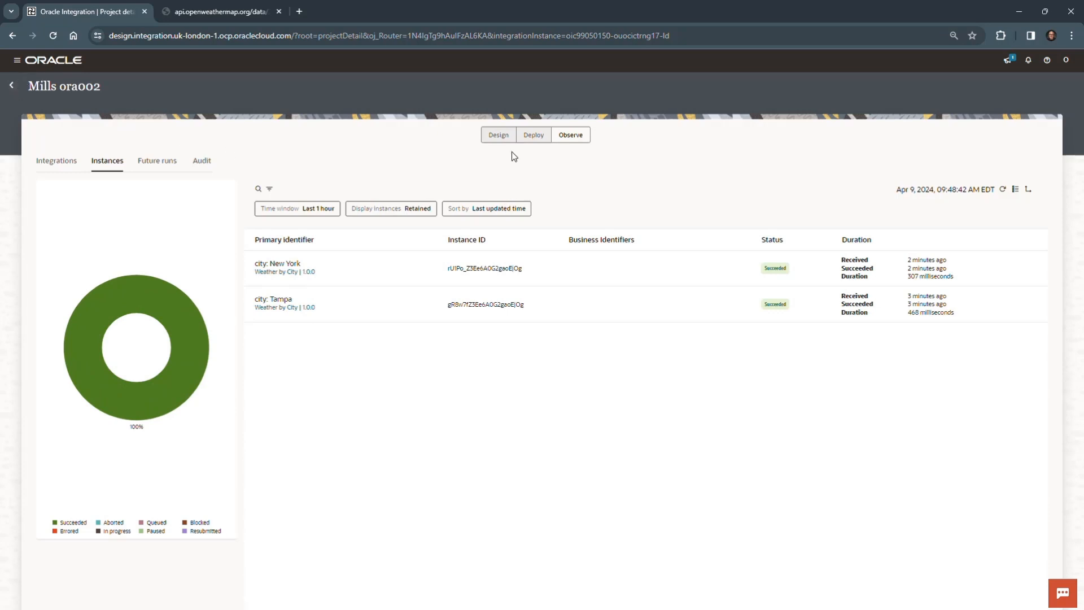
# Step: Return to the project's design view and deactivate the Weather by City integration
pyautogui.click(495, 136)
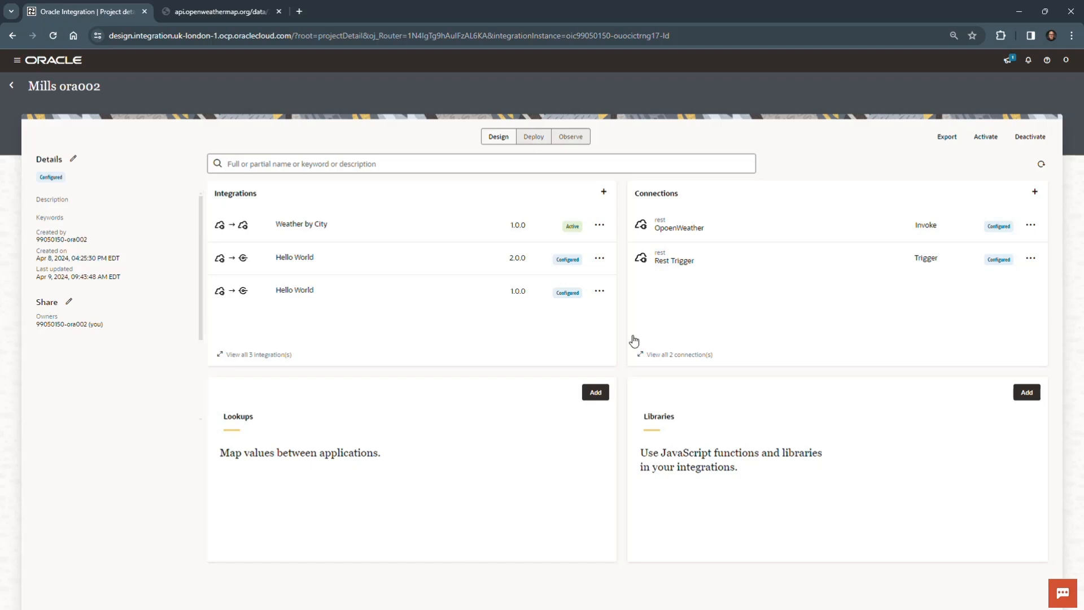
pyautogui.click(601, 226)
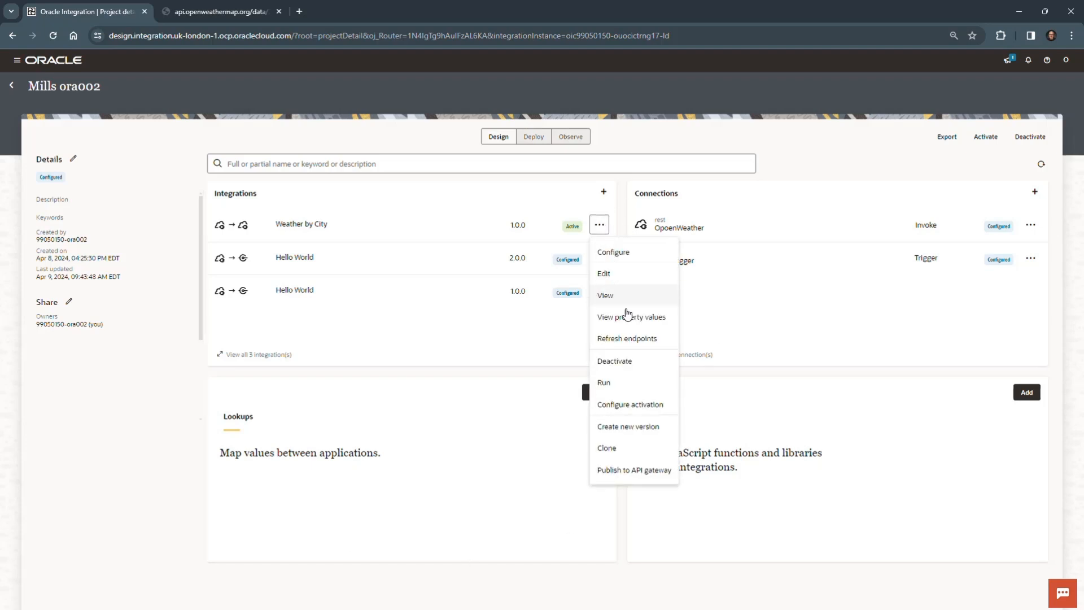
pyautogui.click(621, 362)
pyautogui.click(626, 367)
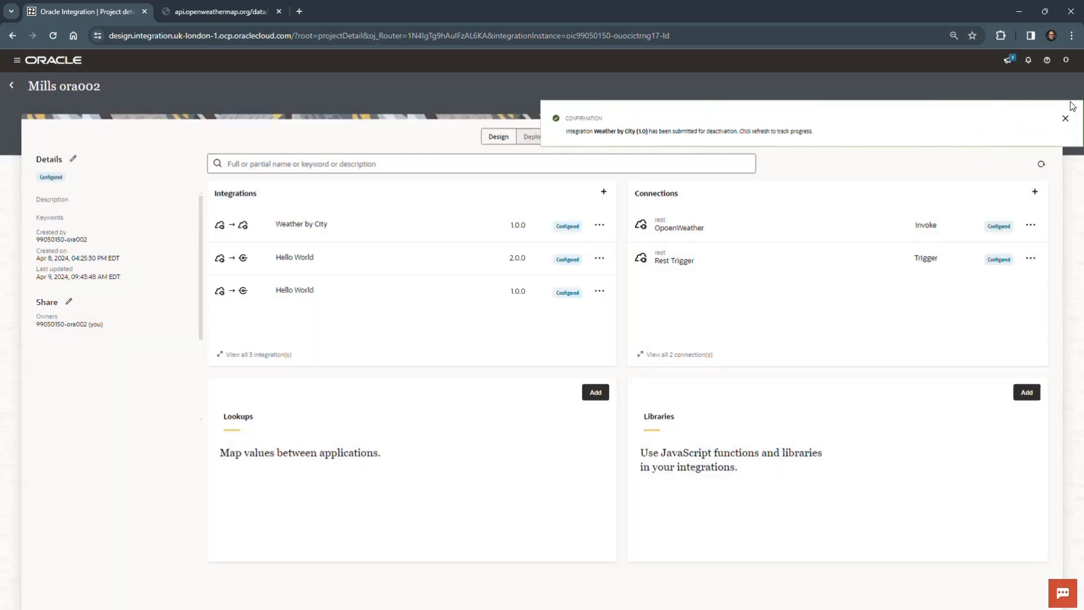
# Step: Dismiss the deactivation confirmation and read the remaining tasks and summary in the OIC_Lab_03.docx guide in Word
pyautogui.click(1067, 119)
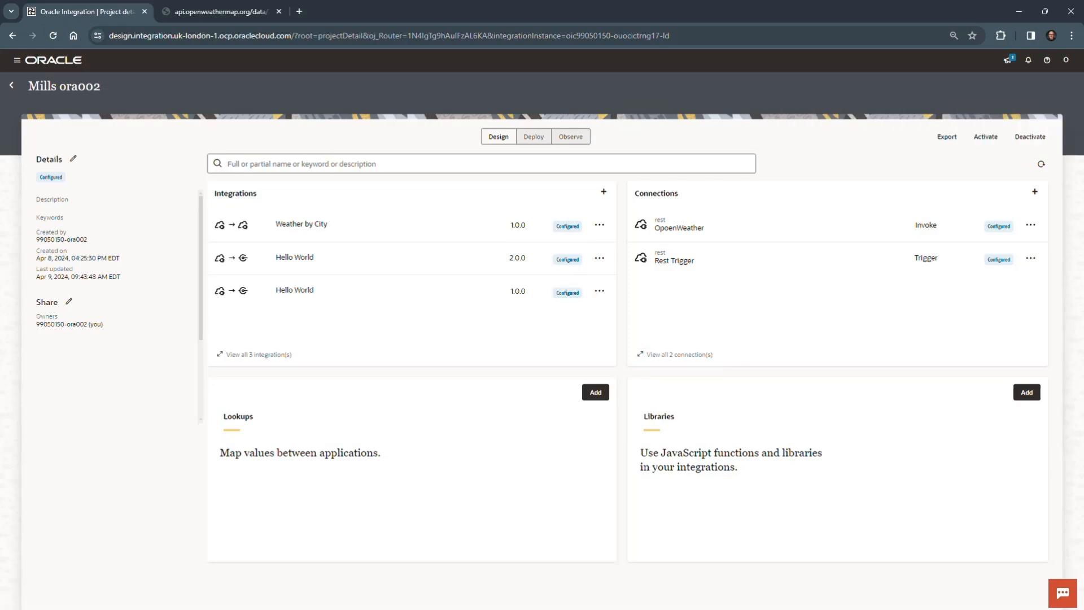
pyautogui.moveTo(0, 451); pyautogui.dragTo(635, 32)
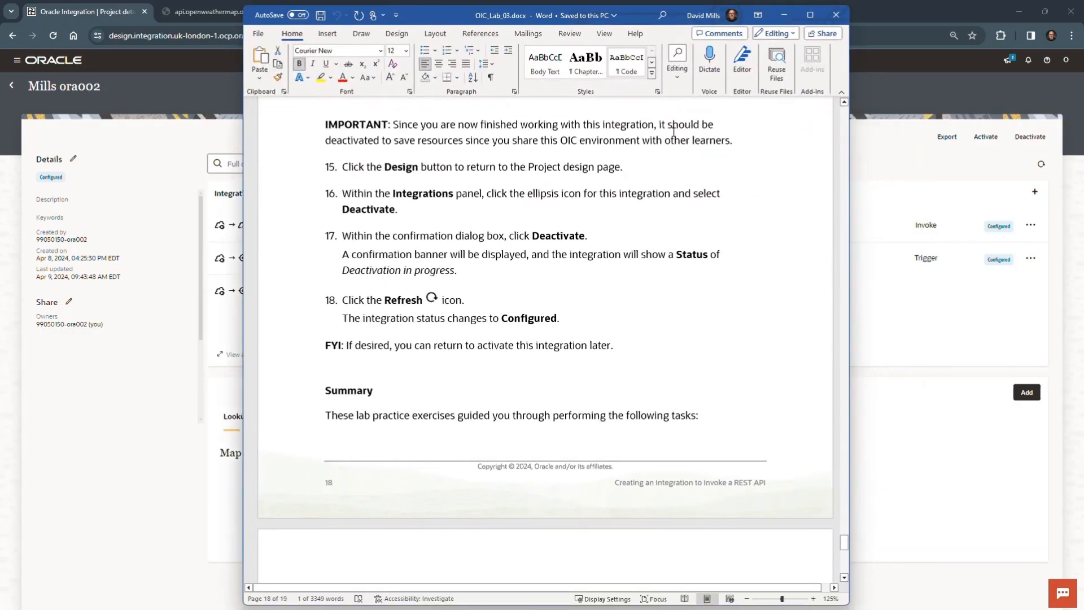
pyautogui.scroll(-4, 677, 274)
pyautogui.scroll(-1, 679, 275)
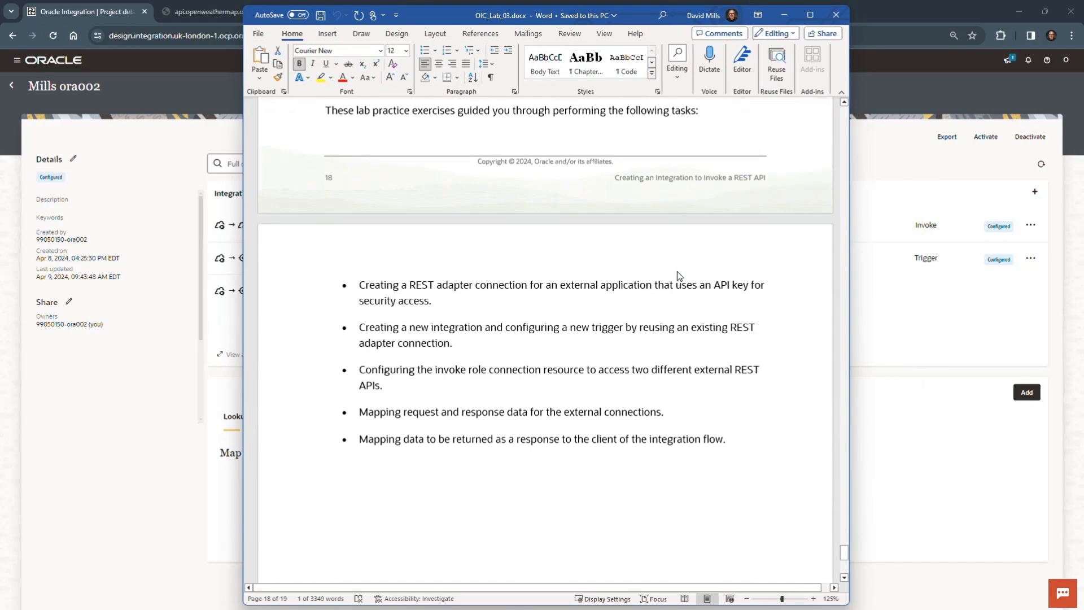
pyautogui.scroll(1, 679, 276)
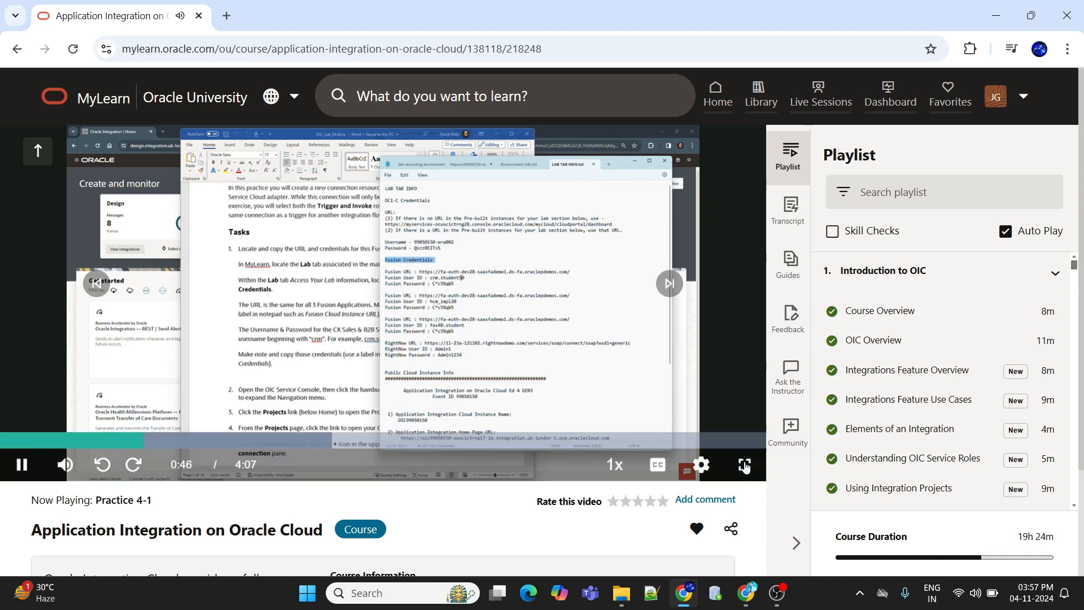
# Step: Switch the Practice 4-1 video in MyLearn to full screen and set its playback quality to 1080p
pyautogui.click(741, 464)
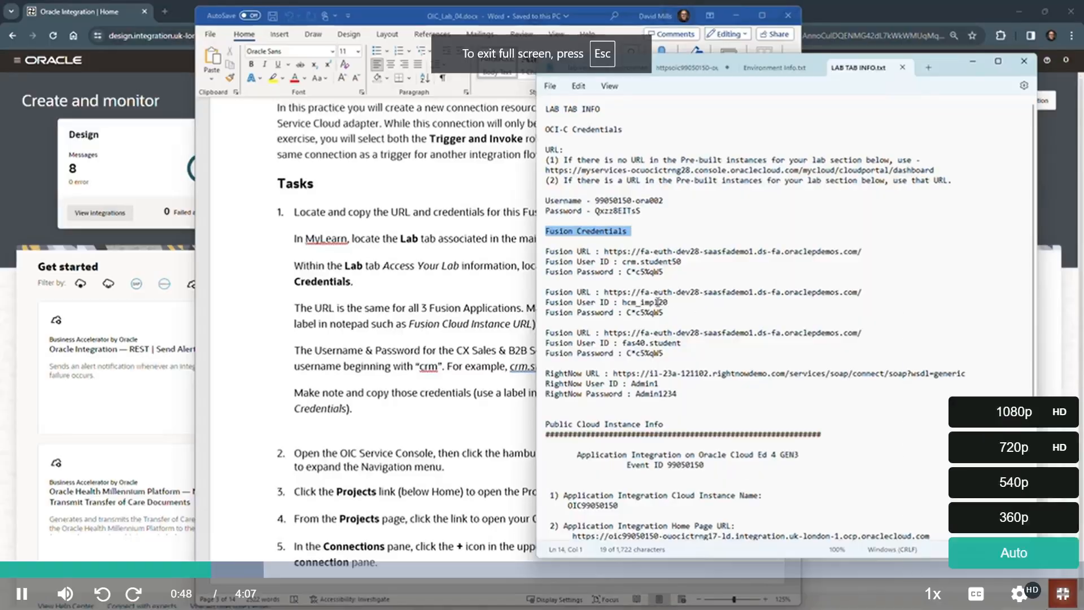
pyautogui.moveTo(1021, 592)
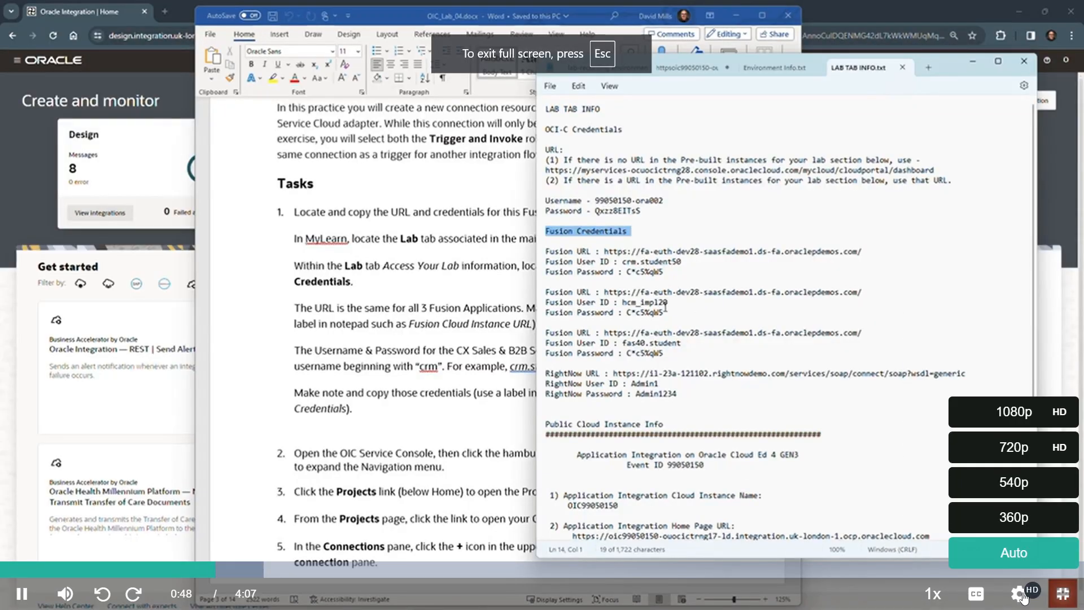
pyautogui.click(1020, 421)
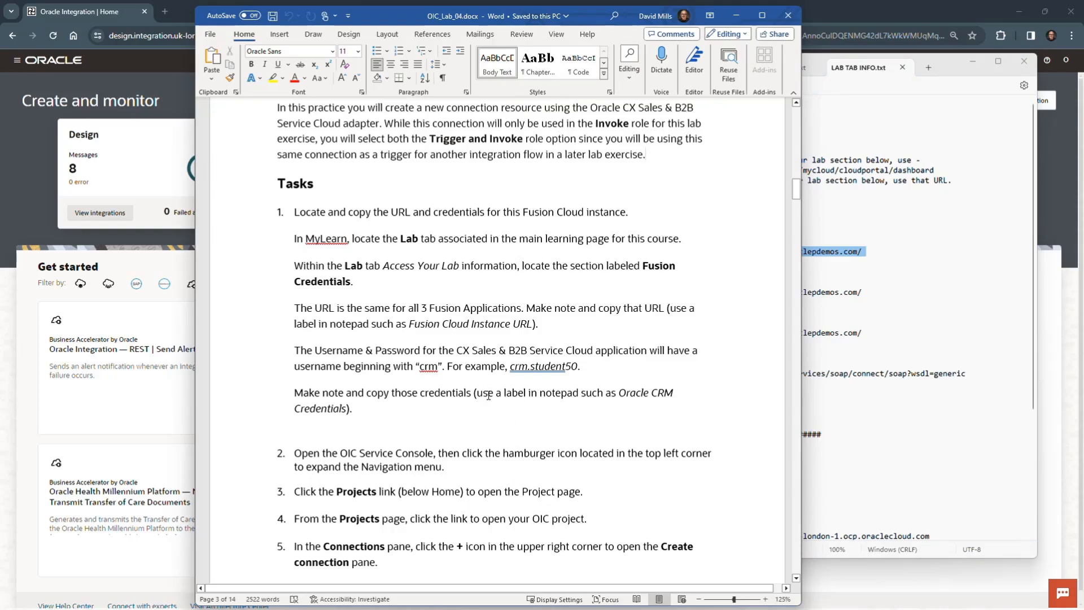
# Step: Read the connection tasks in the OIC_Lab_04.docx guide, and clear the guide and the lab notes from the Oracle Integration page
pyautogui.scroll(-3, 489, 395)
pyautogui.scroll(-3, 489, 395)
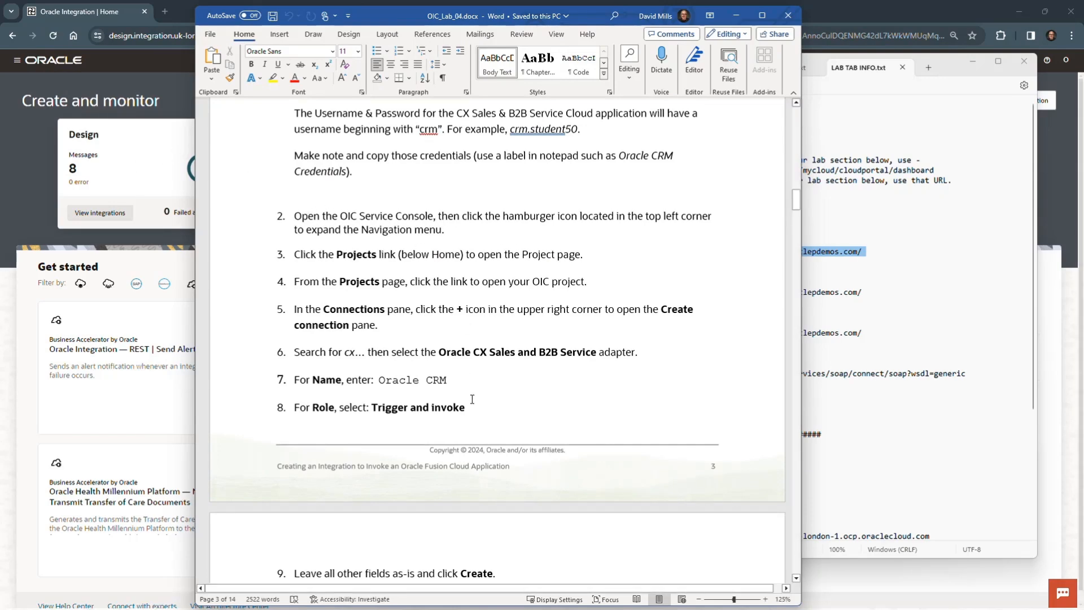
pyautogui.moveTo(590, 12); pyautogui.dragTo(0, 390)
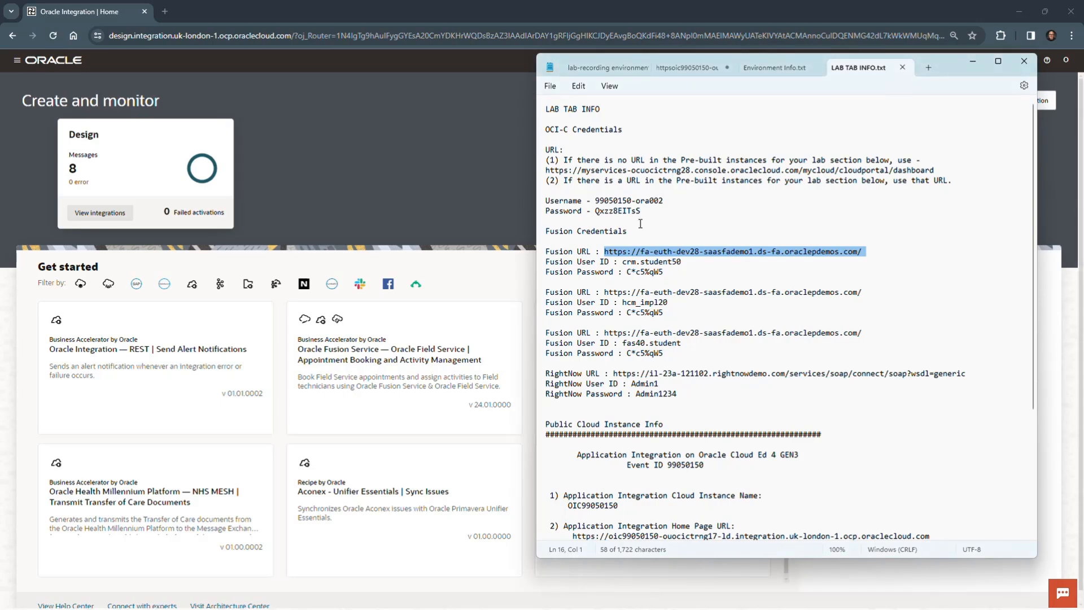
pyautogui.moveTo(949, 67); pyautogui.dragTo(0, 418)
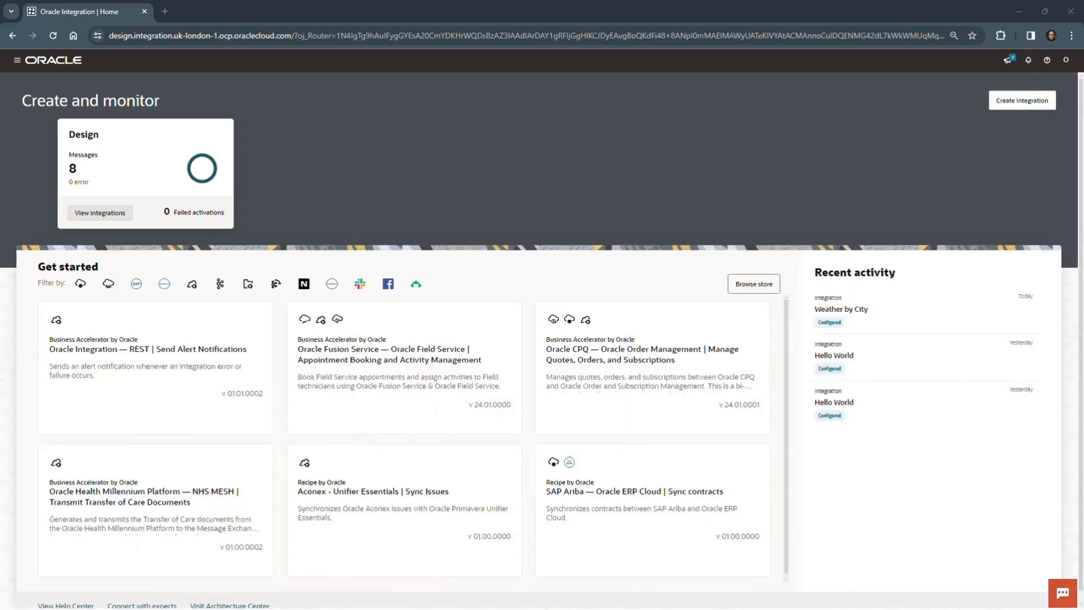
# Step: Go to the Projects page in Oracle Integration and open the existing project
pyautogui.click(17, 60)
pyautogui.click(41, 107)
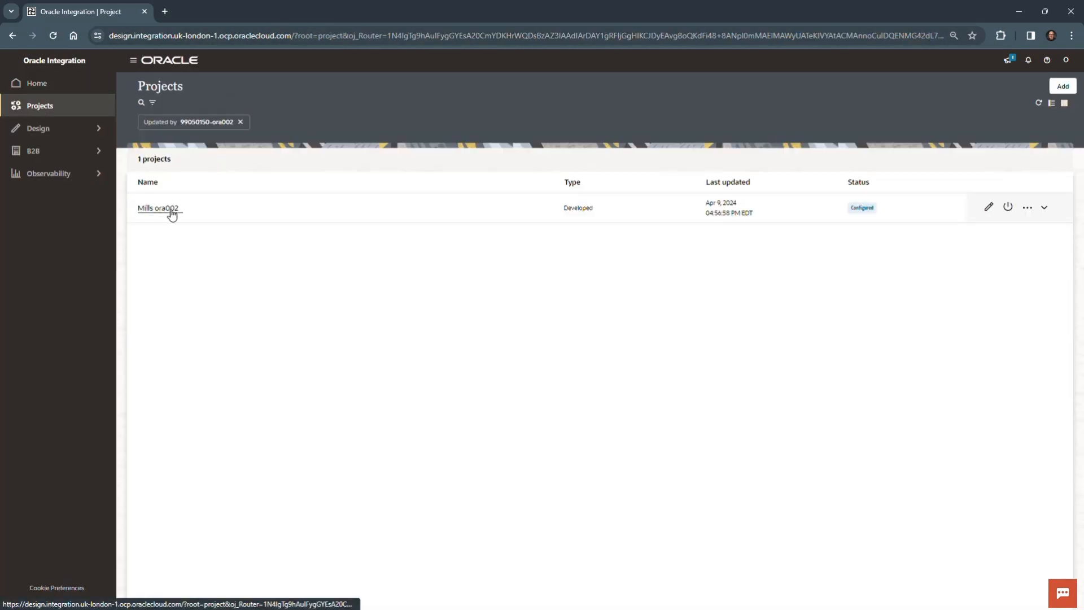
pyautogui.click(158, 208)
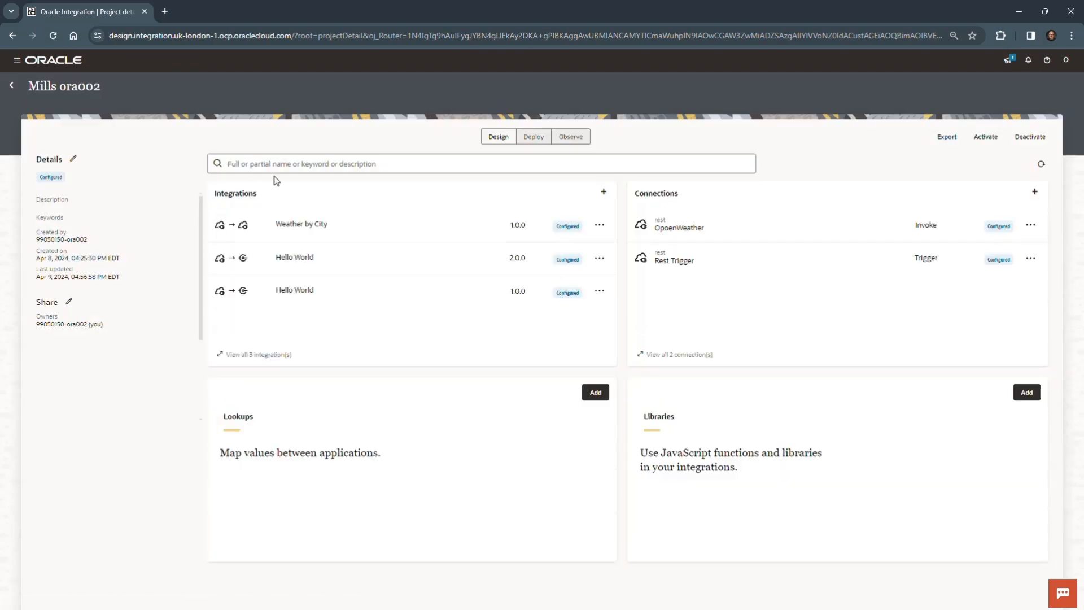
# Step: Start a new connection in the project, search the adapters for cx, and choose Oracle CX Sales and B2B Service
pyautogui.click(1036, 192)
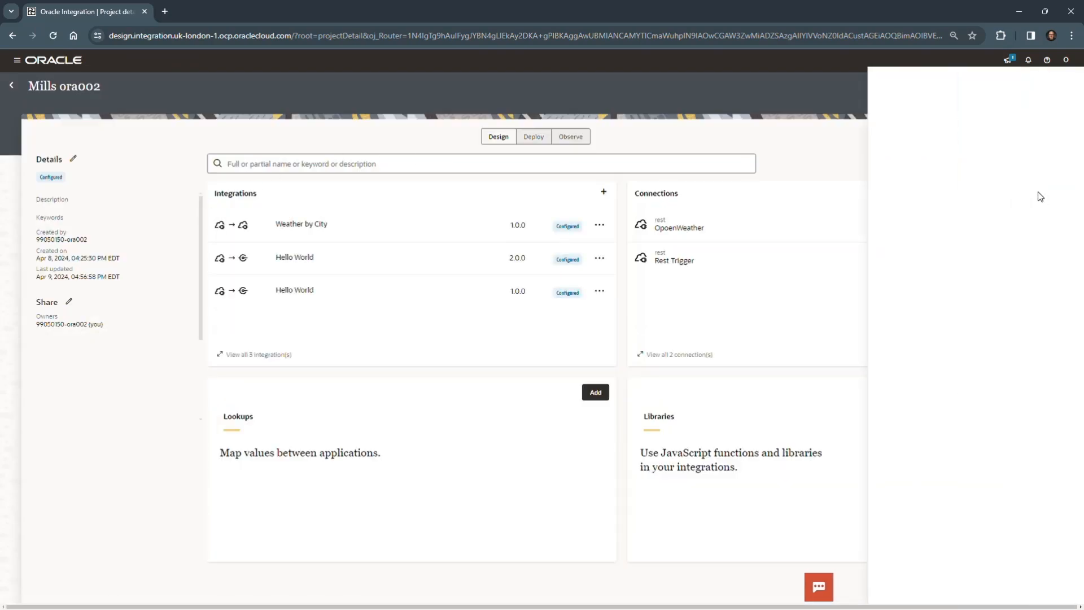
pyautogui.click(992, 142)
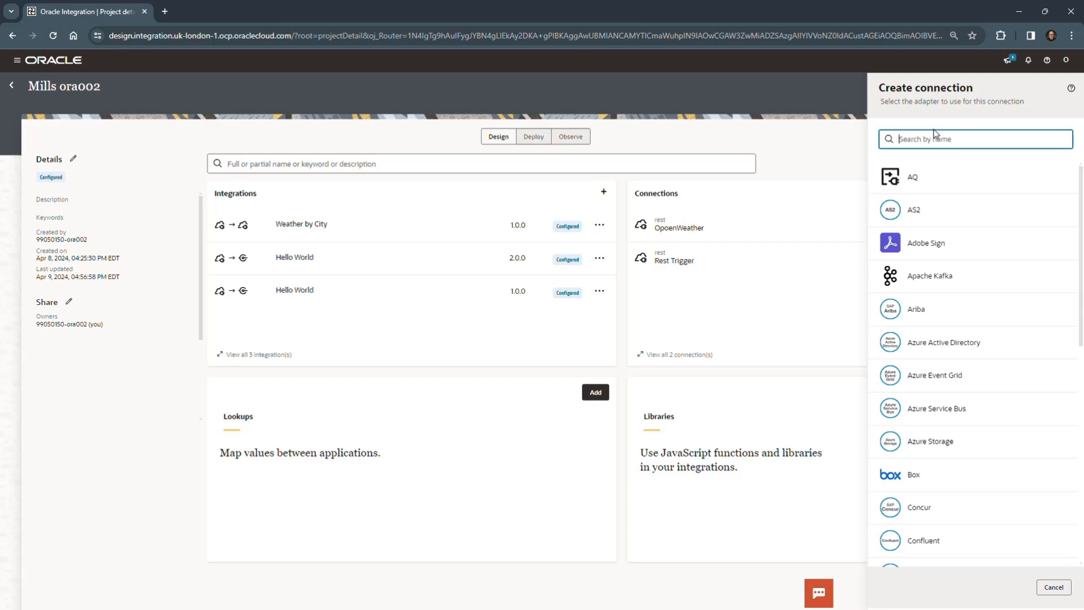
pyautogui.write('o')
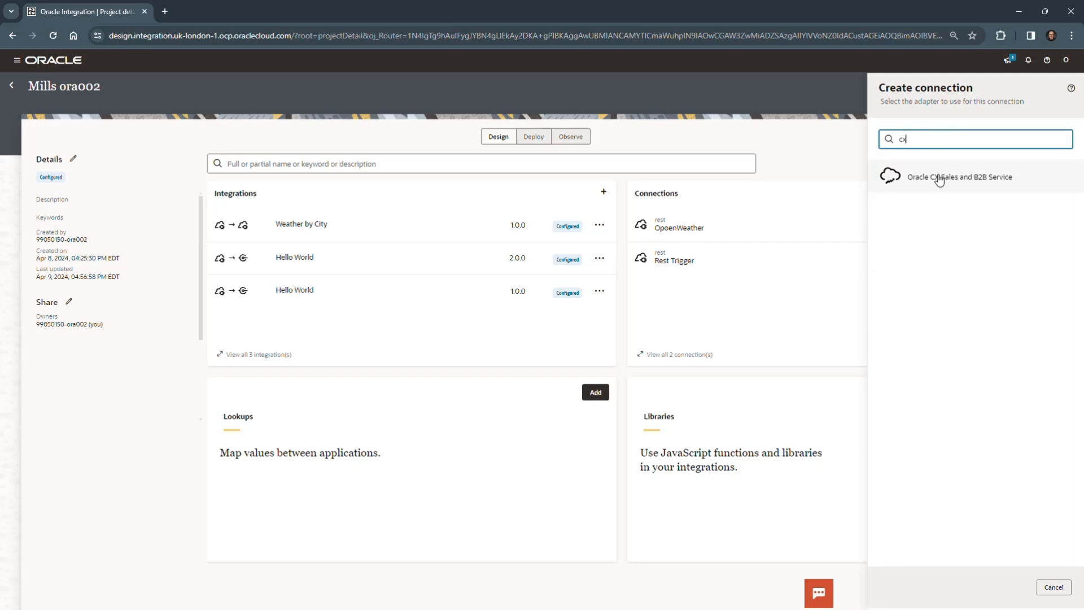
pyautogui.click(939, 178)
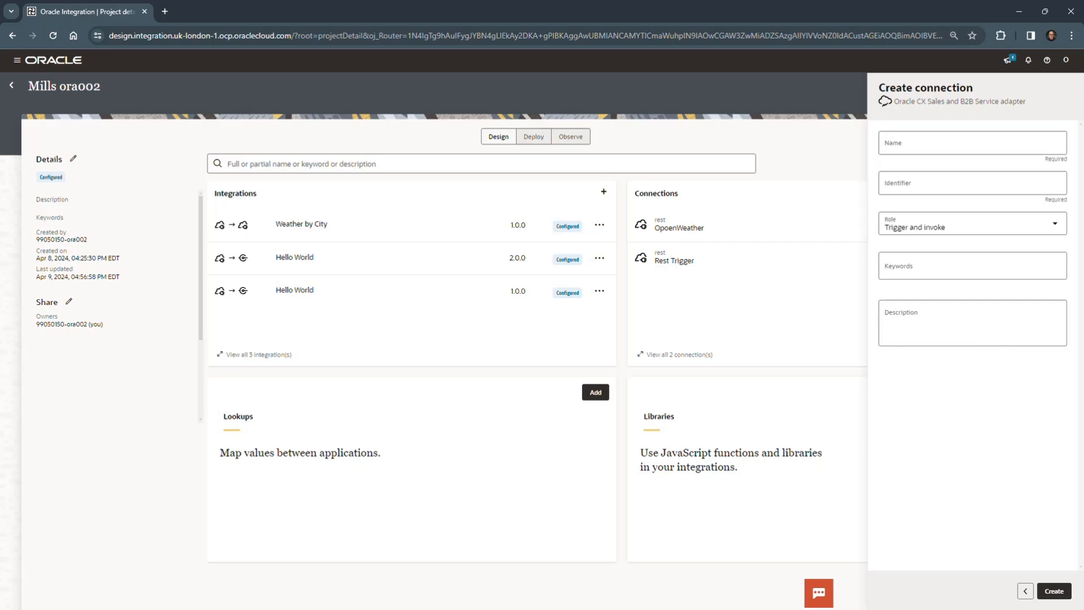
# Step: Name the connection Oracle CRM, keep the Trigger and invoke role, and create it
pyautogui.click(931, 142)
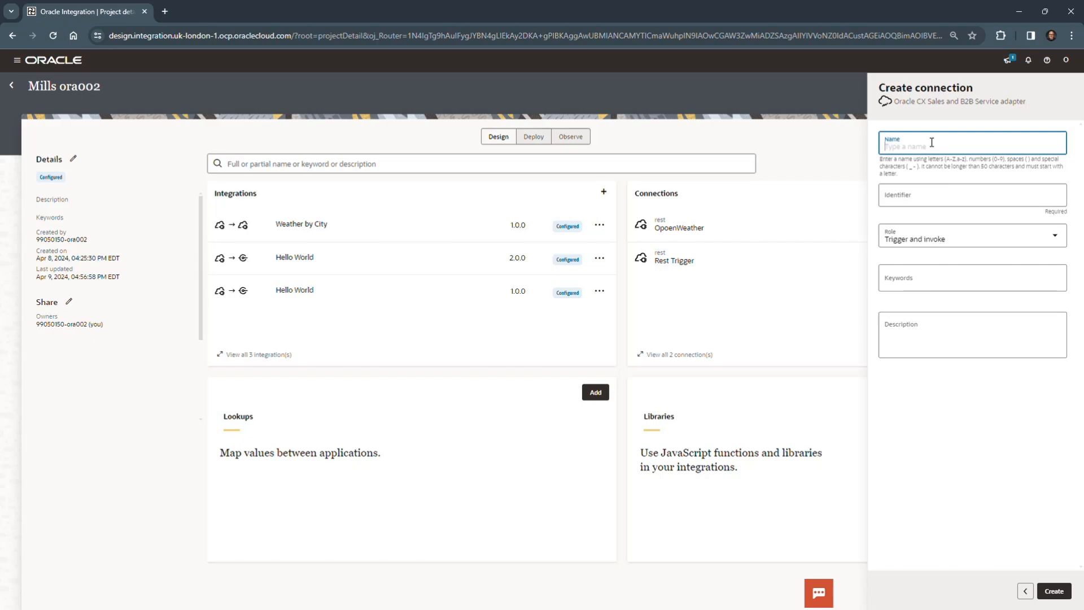
pyautogui.write('acl')
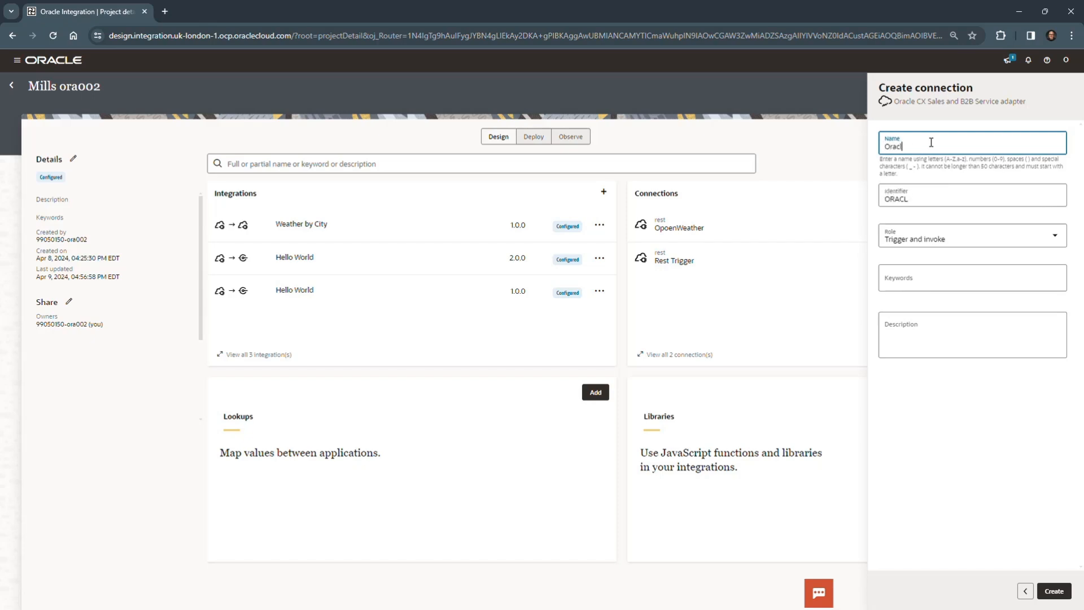
pyautogui.write('e CRM')
pyautogui.click(979, 251)
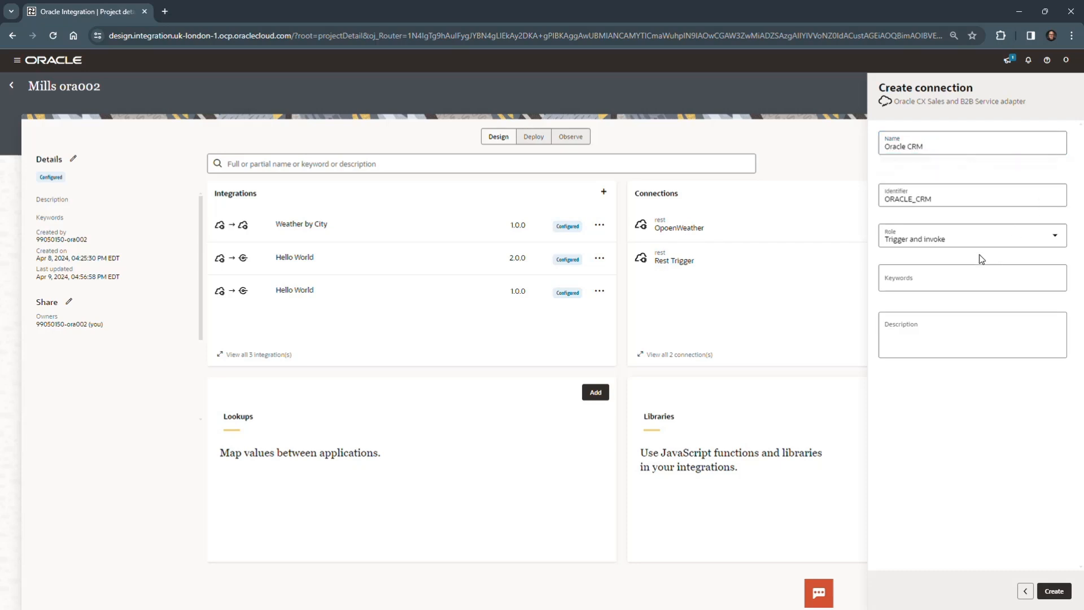
pyautogui.click(1055, 225)
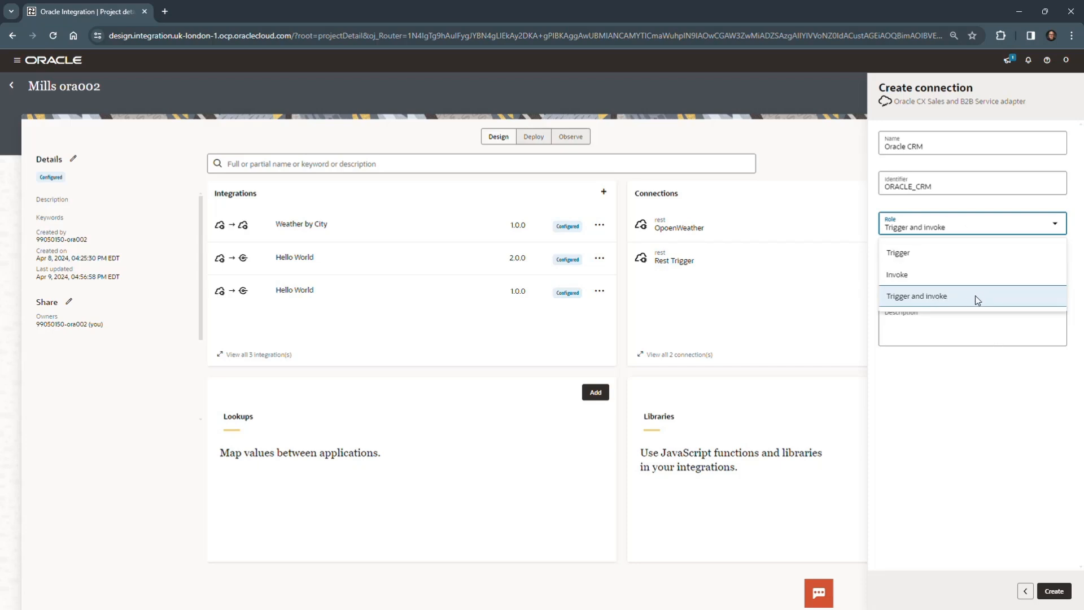
pyautogui.click(979, 421)
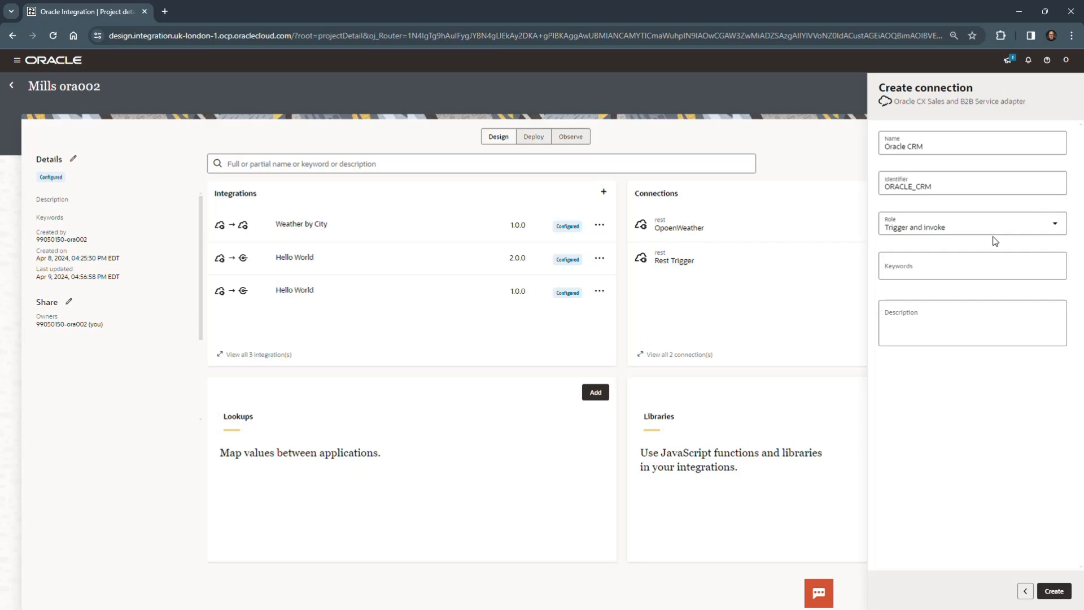
pyautogui.click(1062, 593)
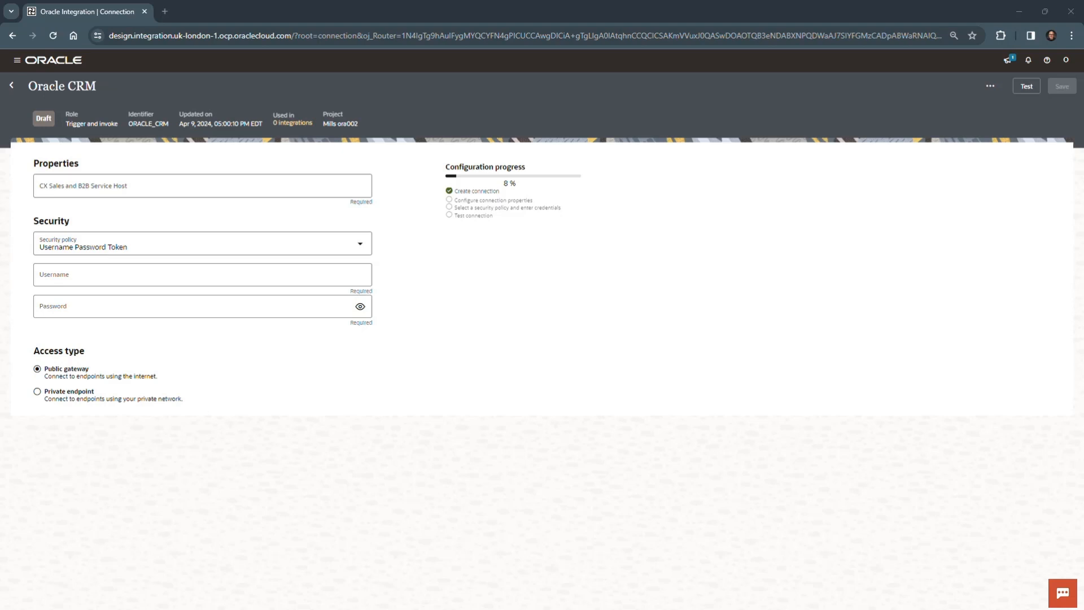
pyautogui.click(160, 184)
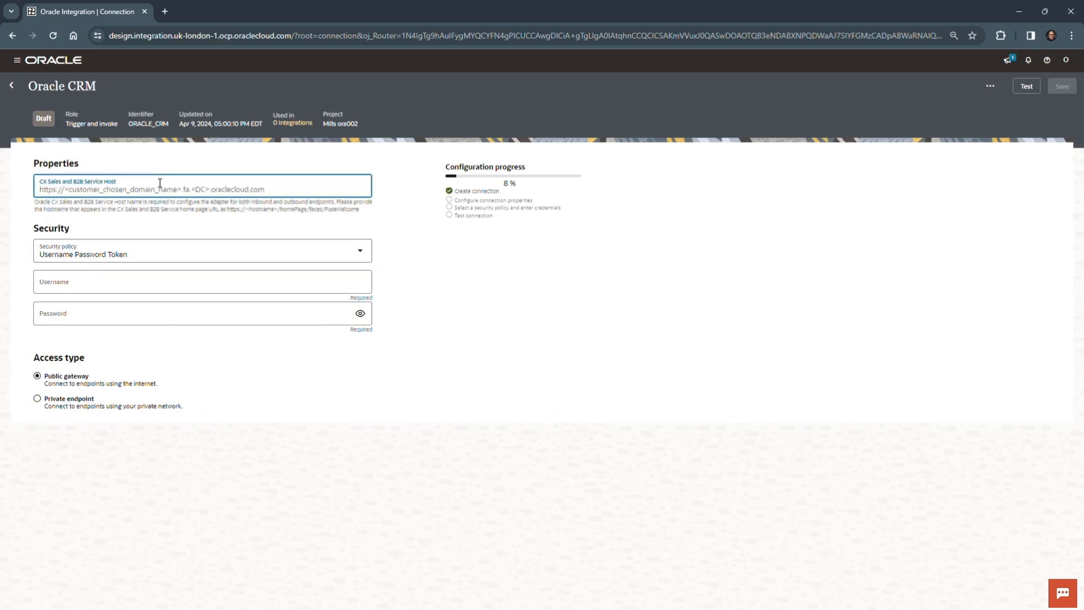
pyautogui.write('https://fa-euth-dev28-saasfademo1.ds-fa.oraclepdemos.com/')
pyautogui.click(488, 284)
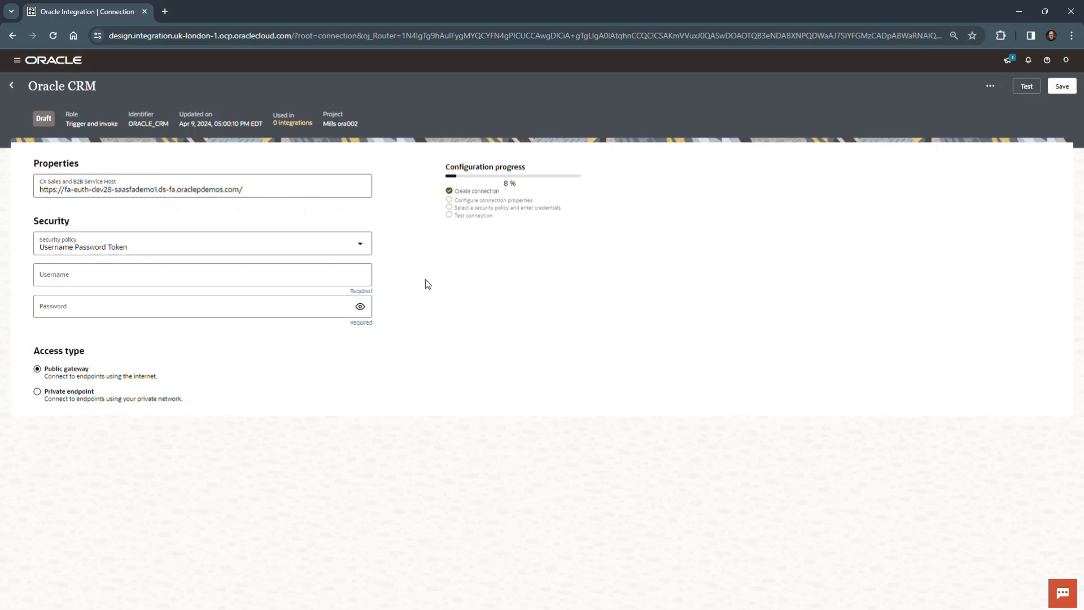
pyautogui.click(364, 247)
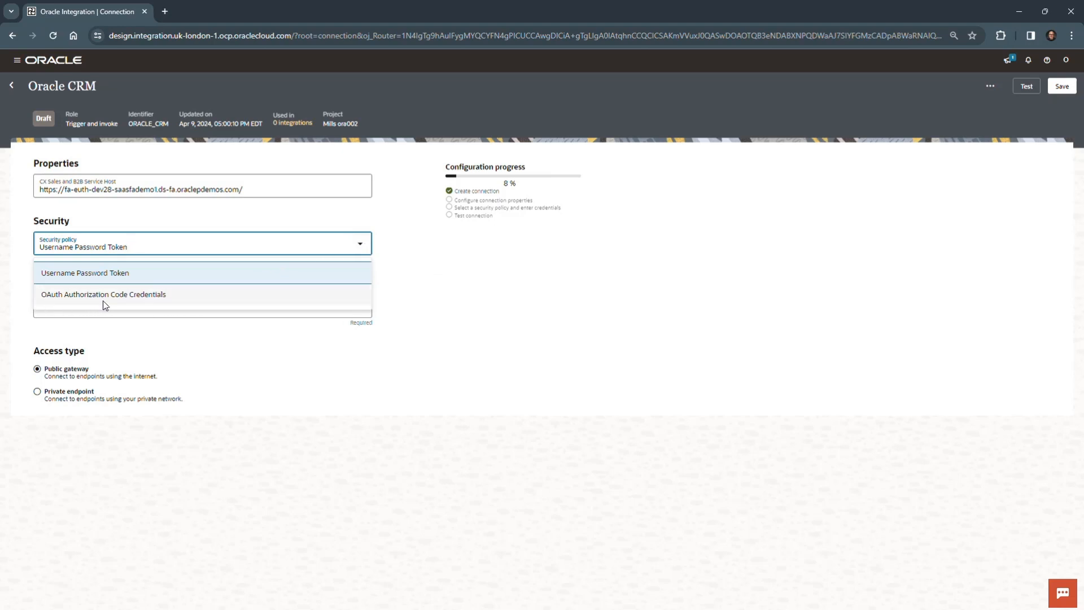
pyautogui.click(276, 275)
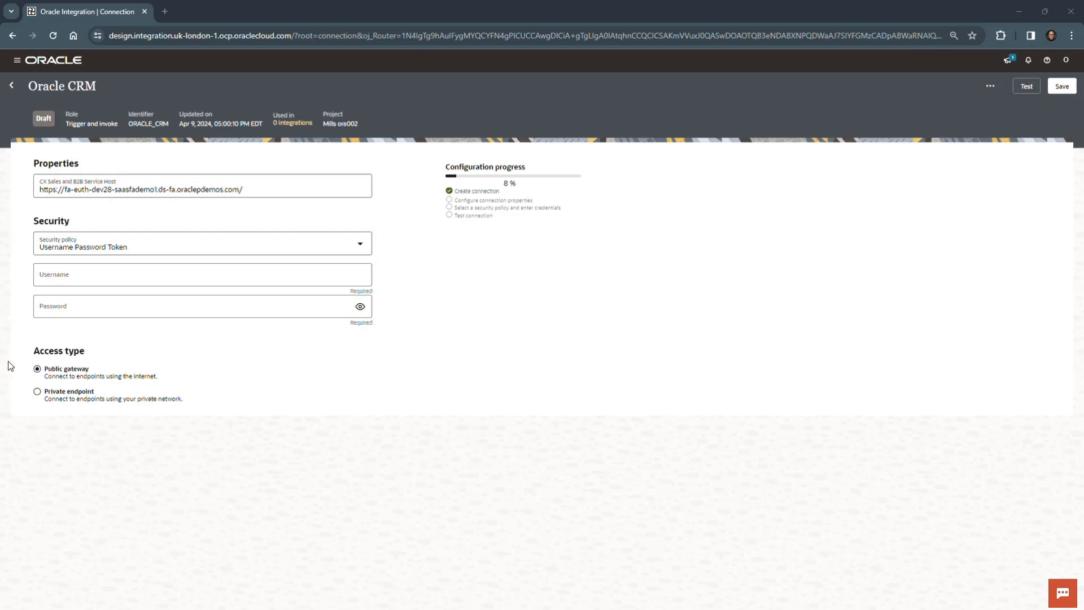
# Step: Enter the CRM account's username and password in the connection's security settings, and test the connection
pyautogui.click(203, 277)
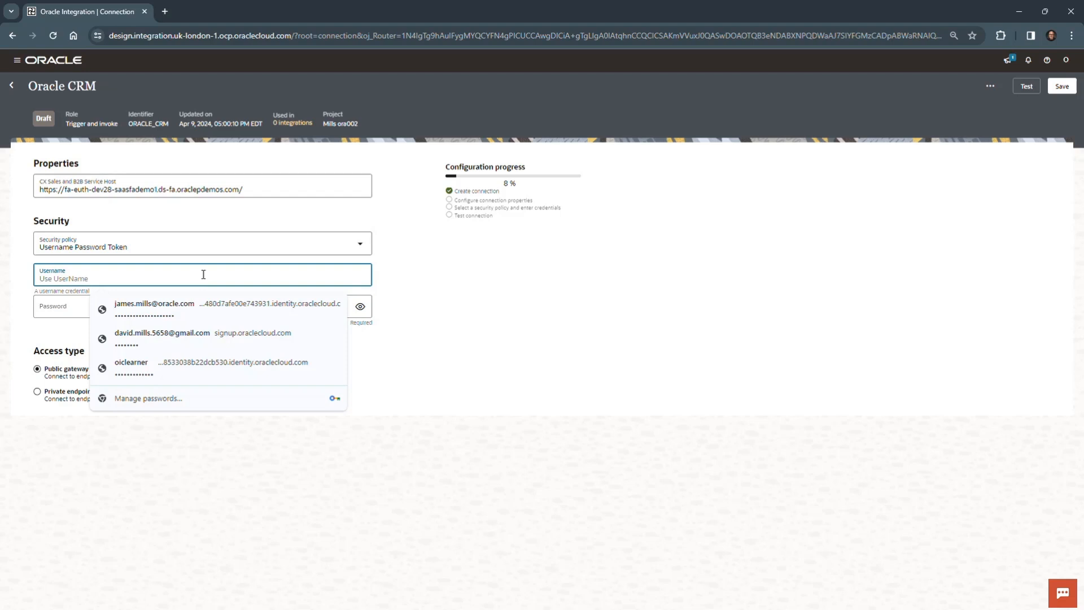
pyautogui.hotkey('ctrl', 'v')
pyautogui.click(168, 456)
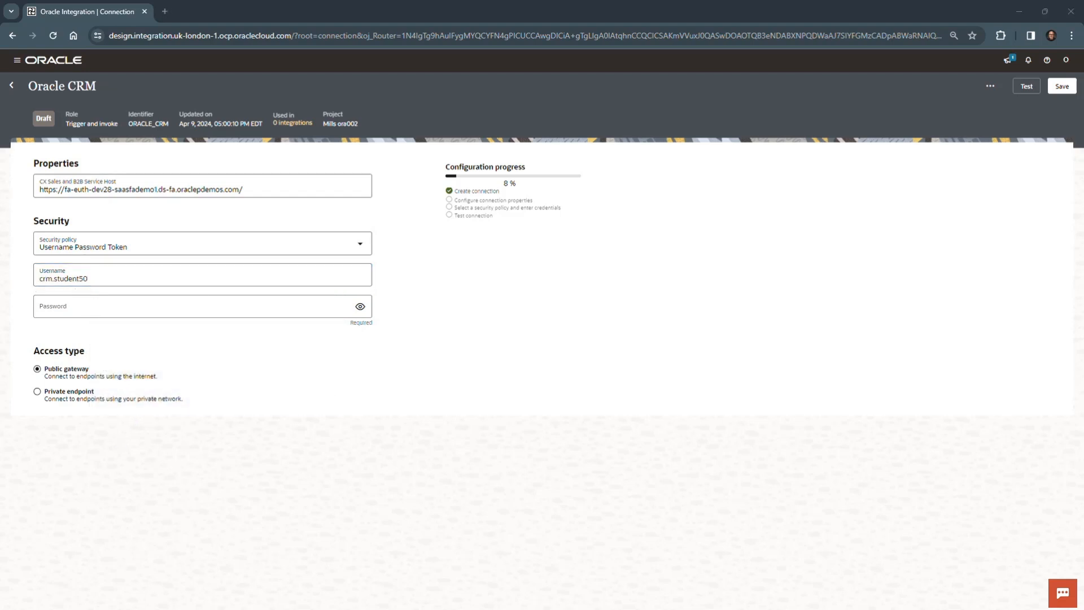
pyautogui.click(91, 303)
pyautogui.hotkey('ctrl', 'v')
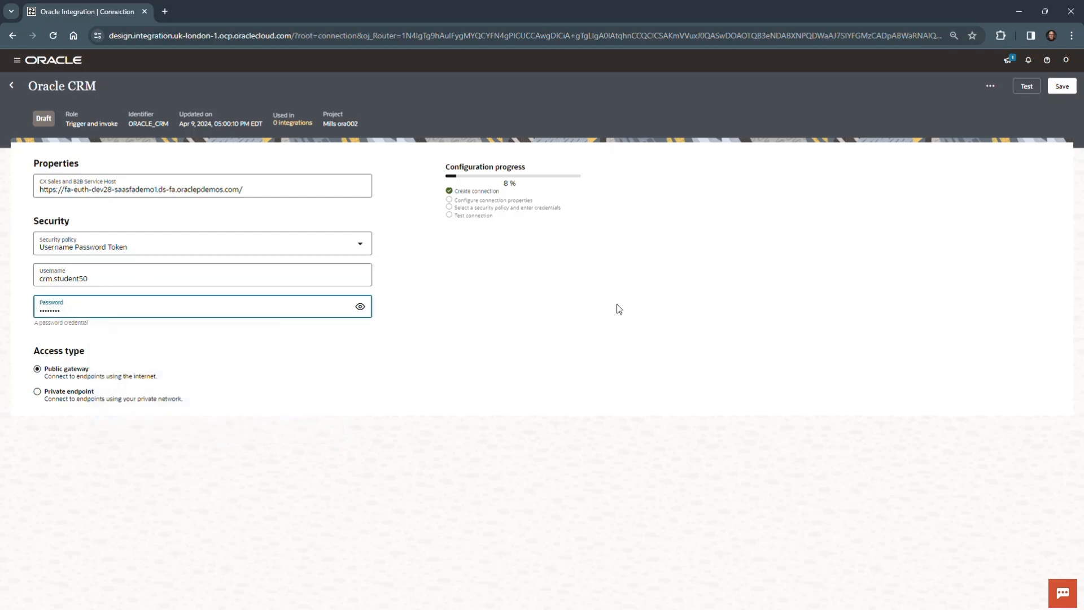
pyautogui.click(615, 307)
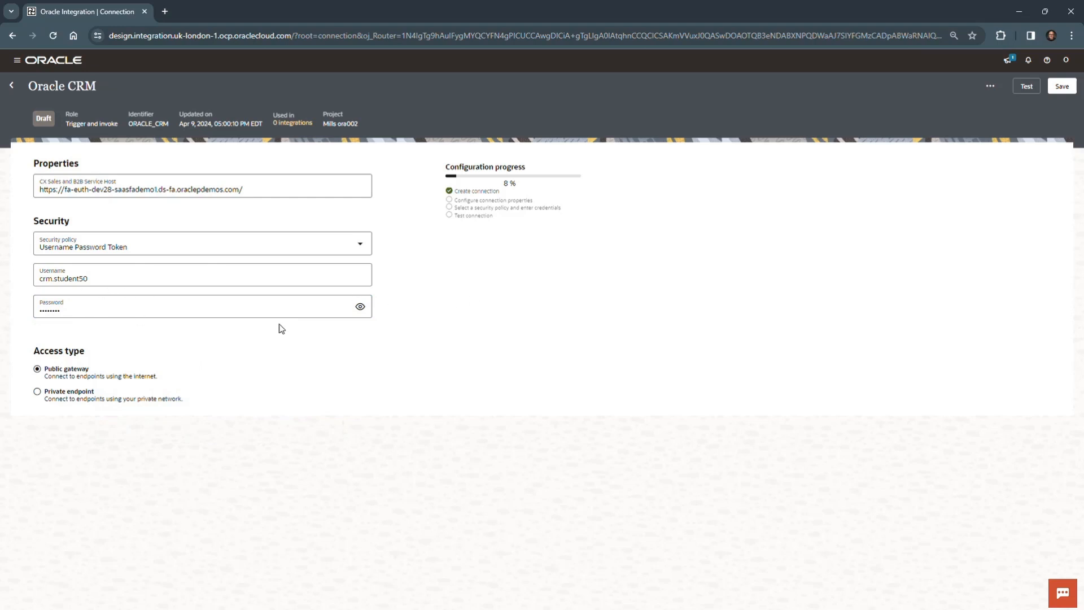
pyautogui.click(362, 307)
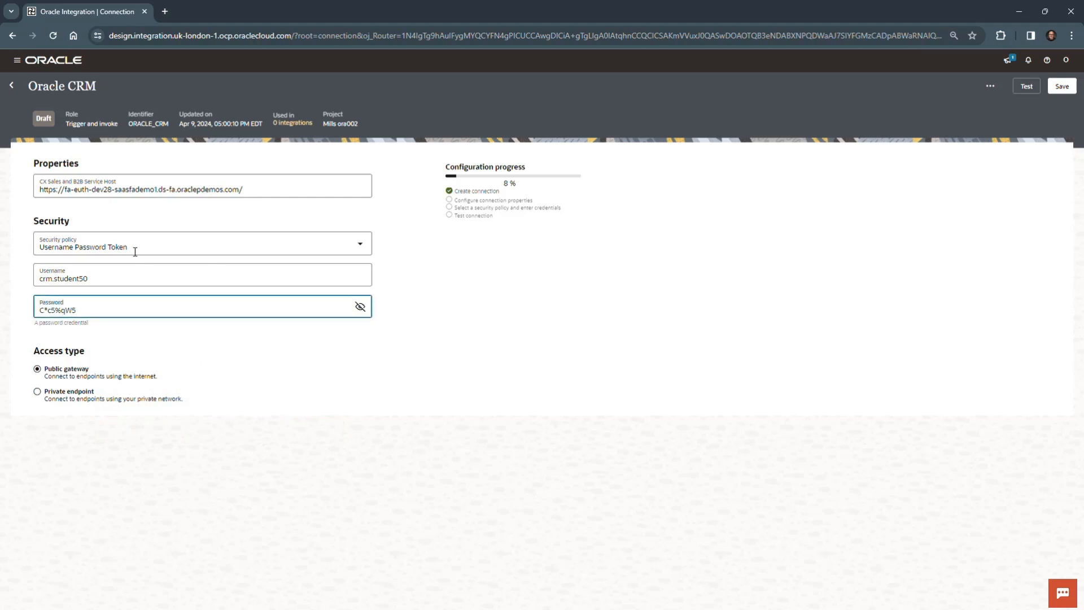
pyautogui.click(249, 359)
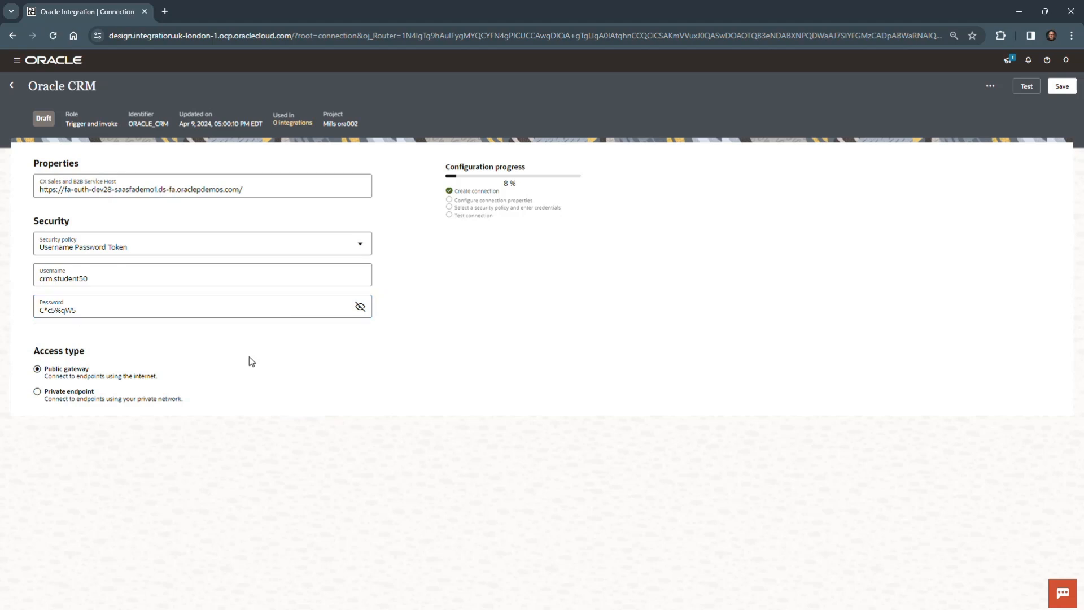
pyautogui.click(1025, 89)
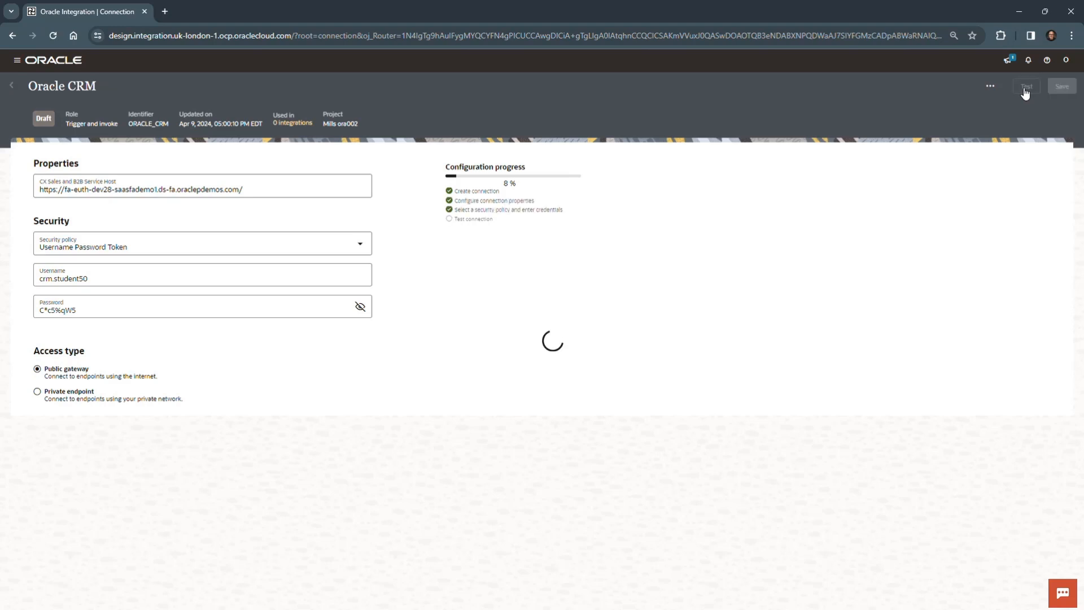
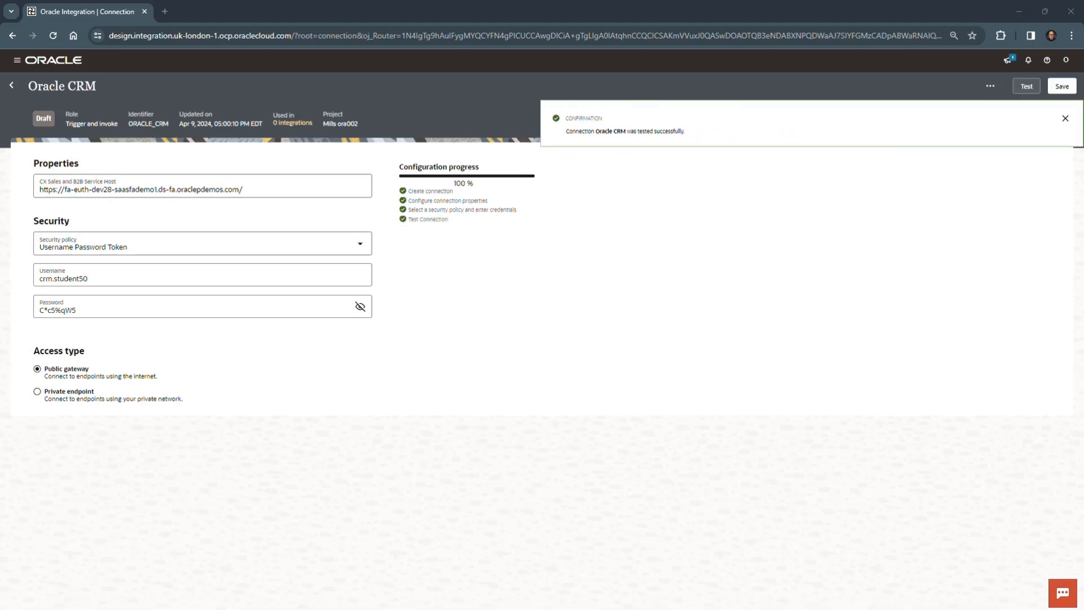
# Step: Save the Oracle CRM connection and return to the project page
pyautogui.click(1066, 117)
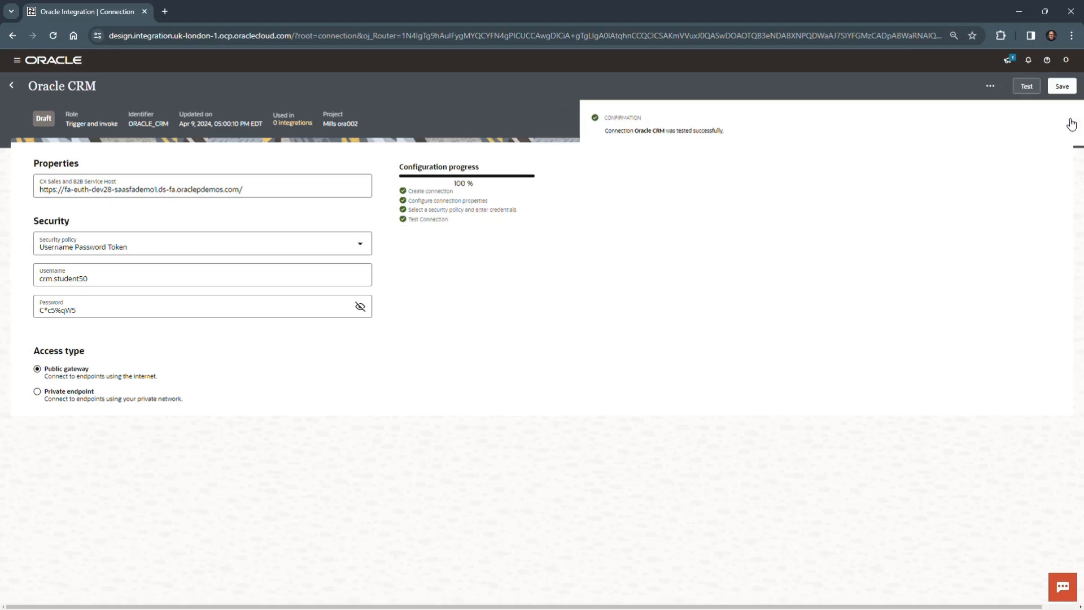
pyautogui.click(1062, 85)
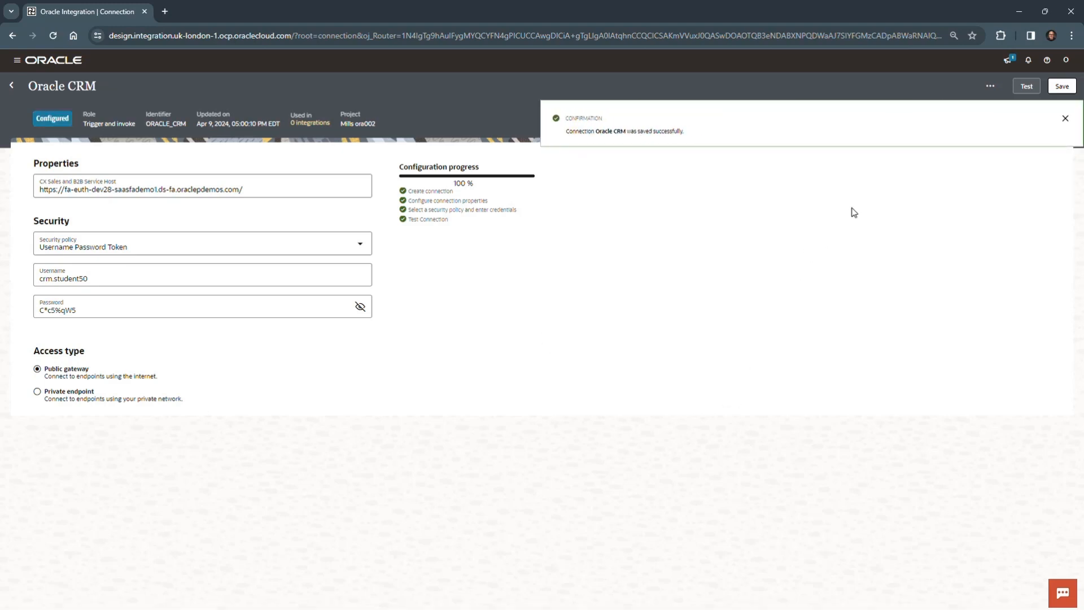
pyautogui.click(1066, 118)
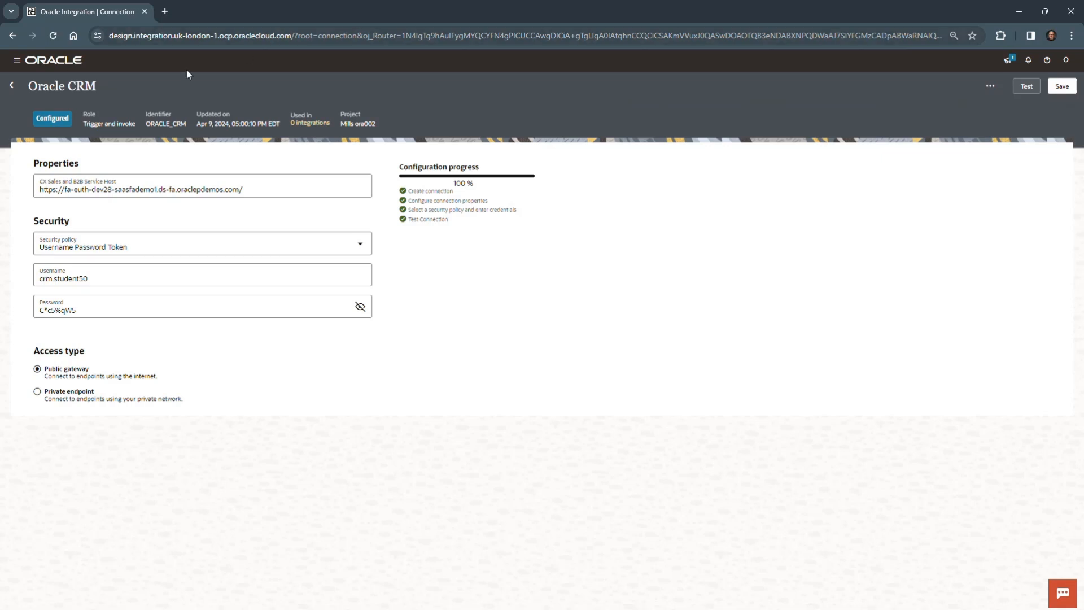
pyautogui.click(12, 86)
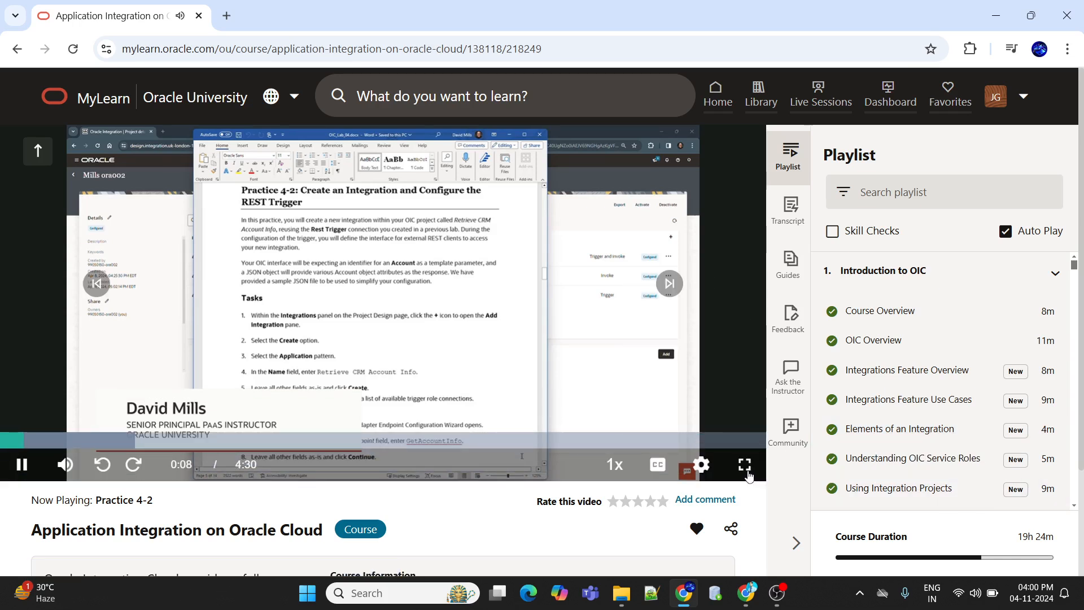
# Step: Show the Practice 4-2 lesson video in full screen and read the integration tasks
pyautogui.click(745, 464)
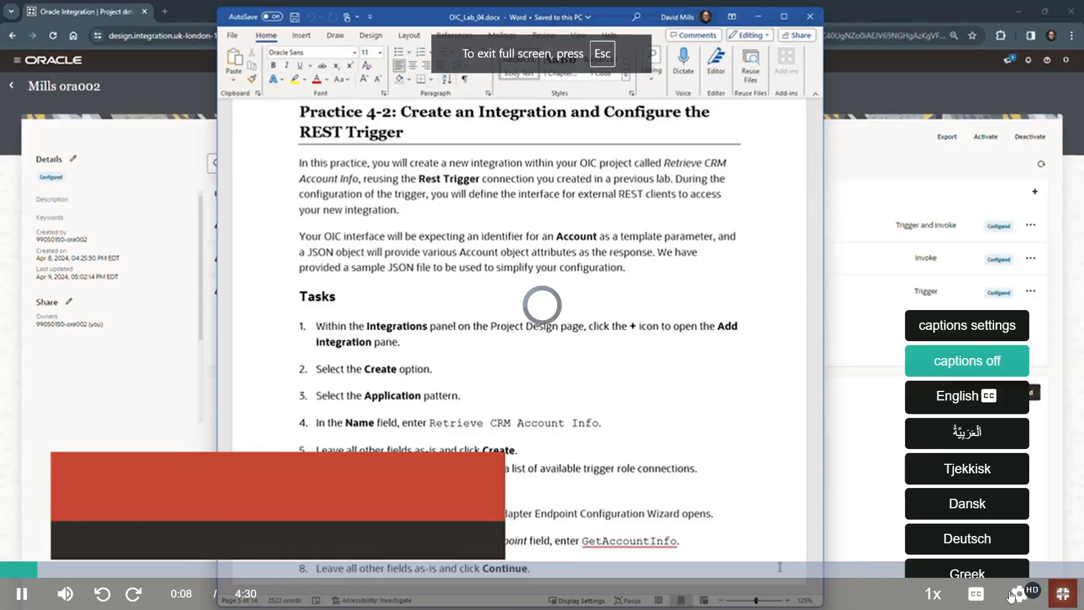
pyautogui.moveTo(1019, 594)
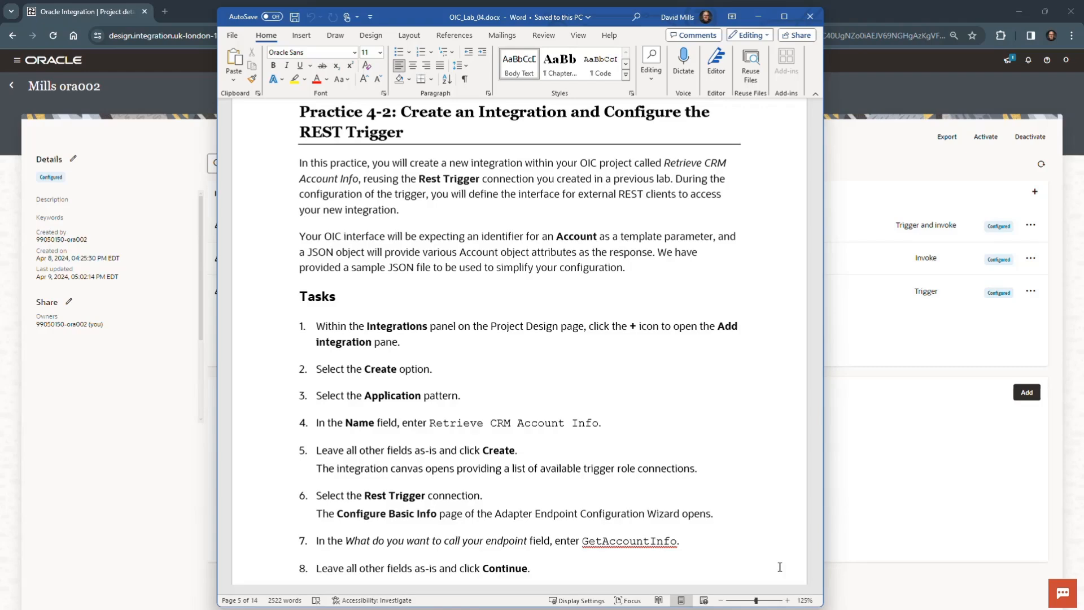
pyautogui.doubleClick(781, 398)
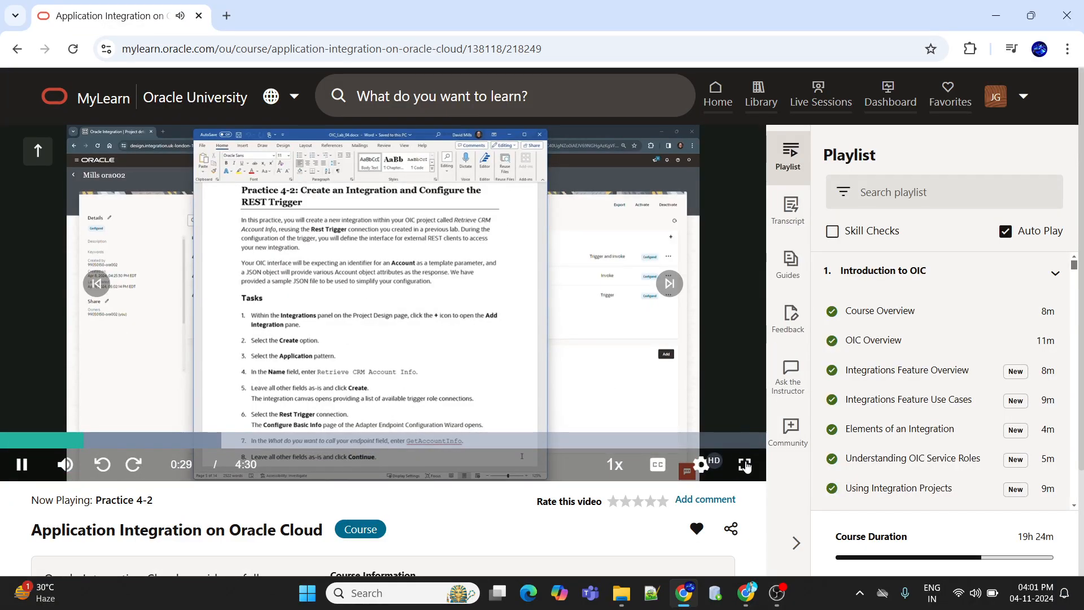
pyautogui.click(746, 469)
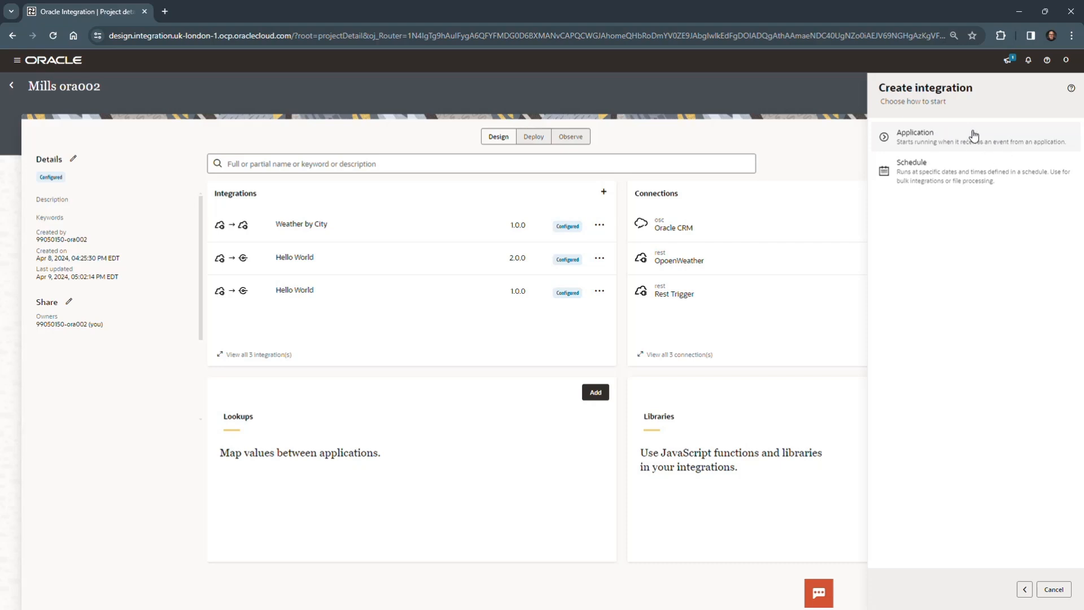
# Step: Create an Application integration named Retrieve CRM Account Info, leaving the other fields at their defaults
pyautogui.click(977, 140)
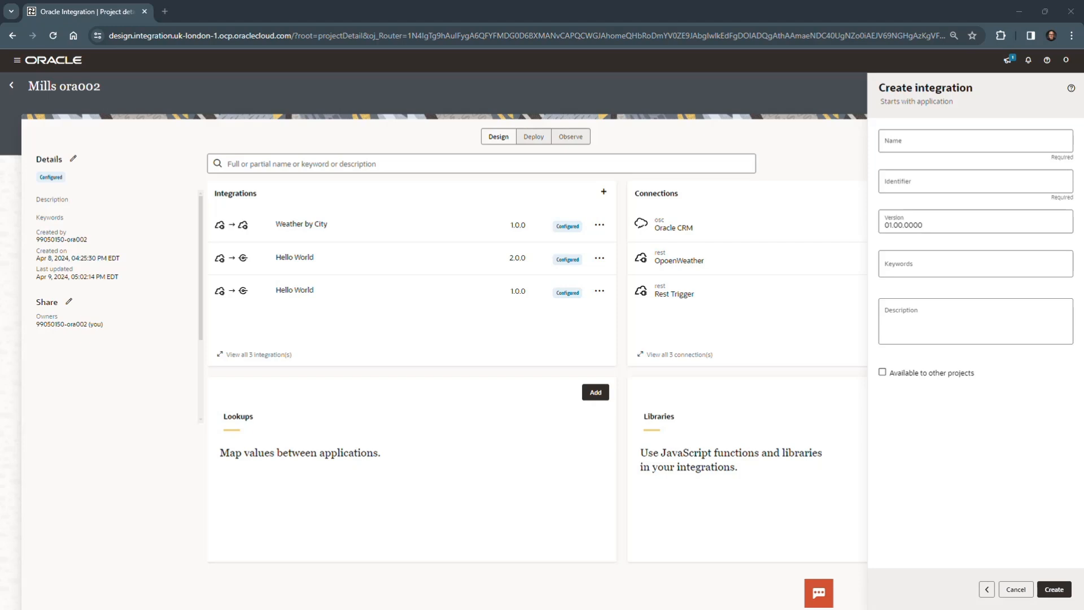
pyautogui.click(942, 140)
pyautogui.write('Retrieve CRM Account Info')
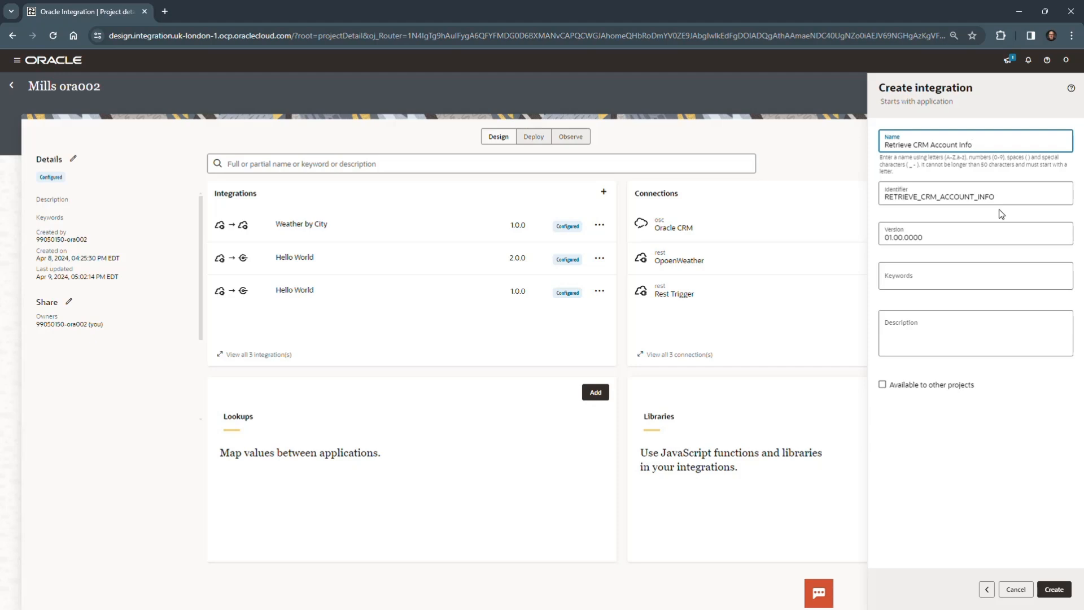
pyautogui.click(1054, 588)
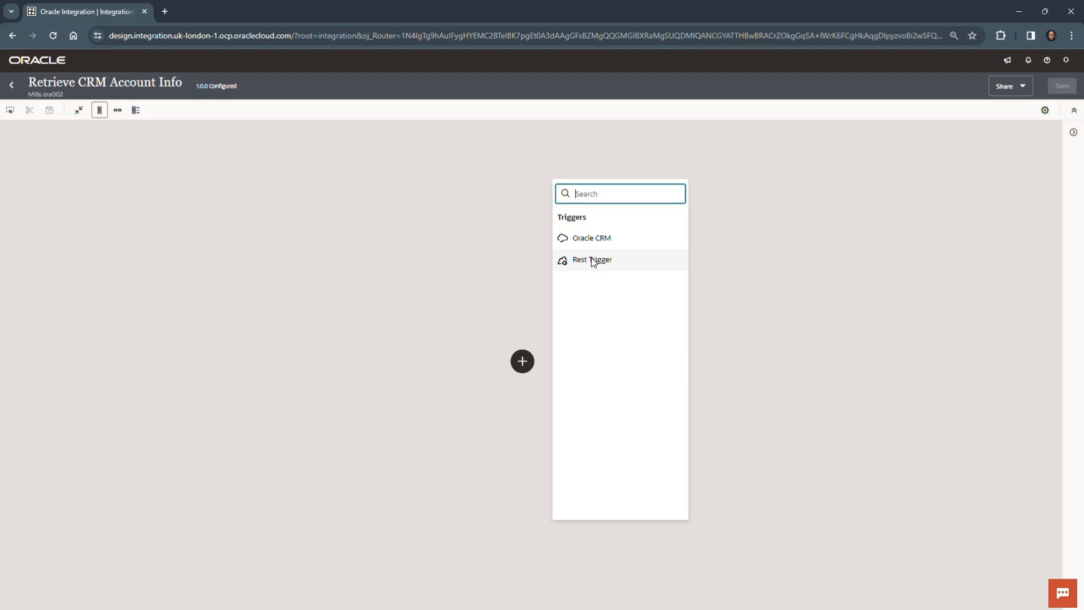
# Step: Use the Rest Trigger connection as the integration's trigger and name its endpoint GetAccountInfo
pyautogui.click(626, 261)
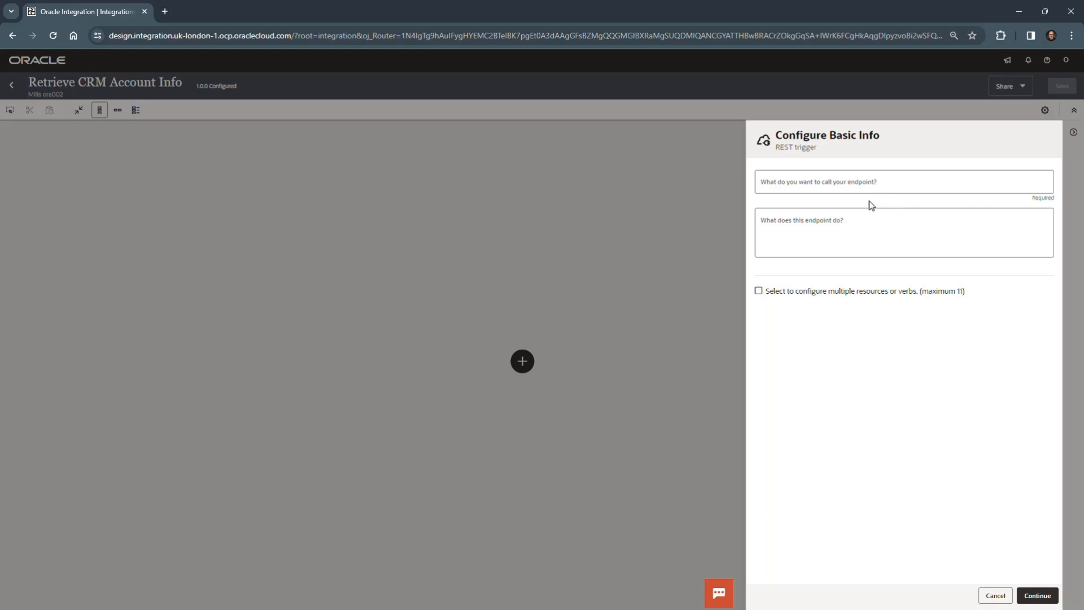
pyautogui.click(840, 184)
pyautogui.write('GetAccountInfo')
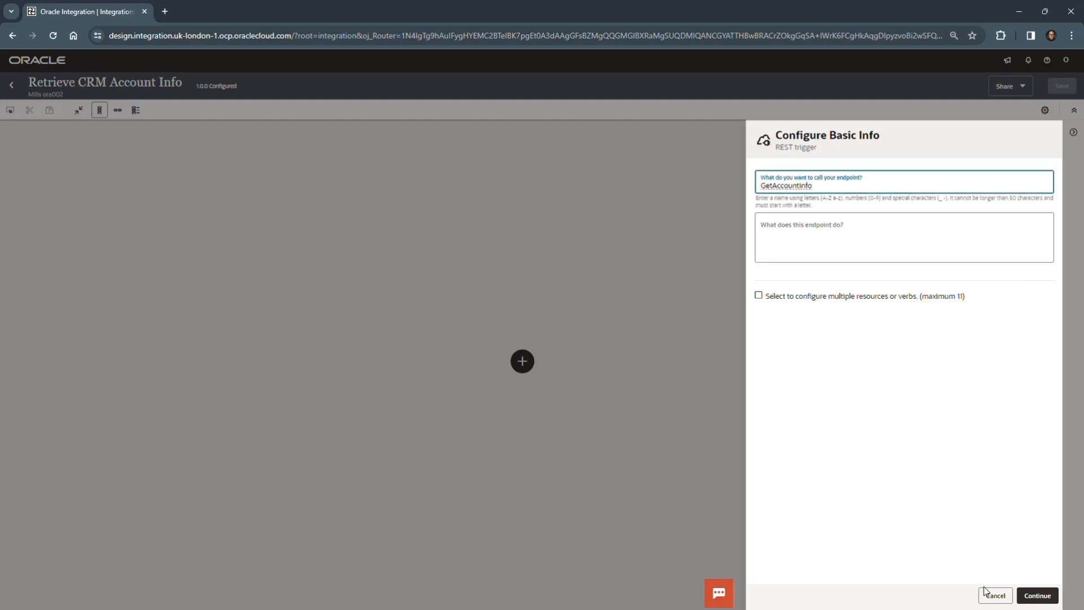
pyautogui.click(1038, 595)
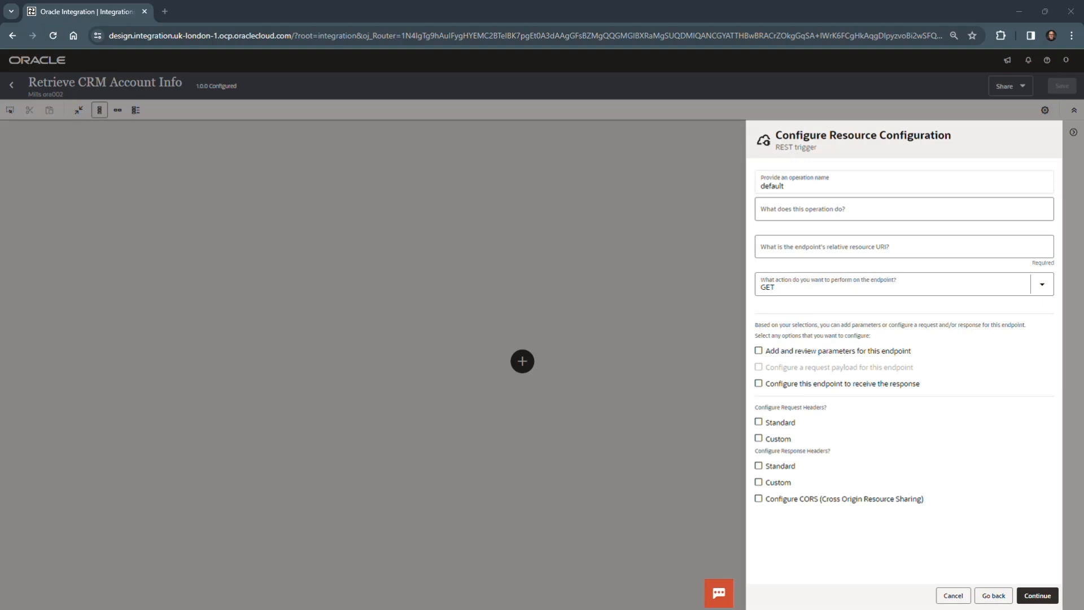
# Step: Set the relative resource URI to /crm/account/{id} with the GET action, enable the response, and accept the id template parameter as string
pyautogui.moveTo(590, 429)
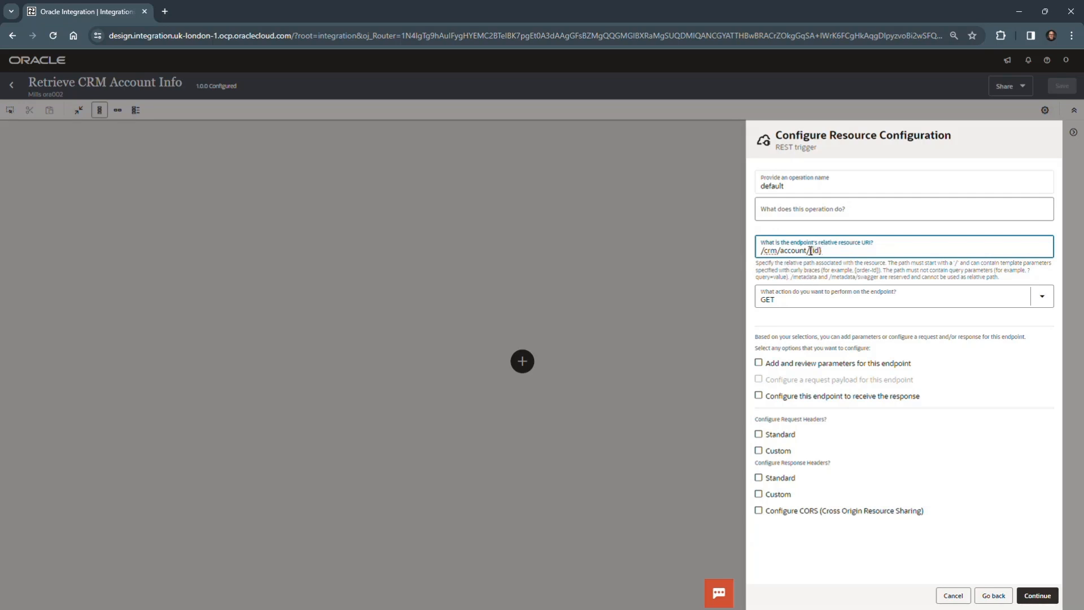
pyautogui.press('Tab')
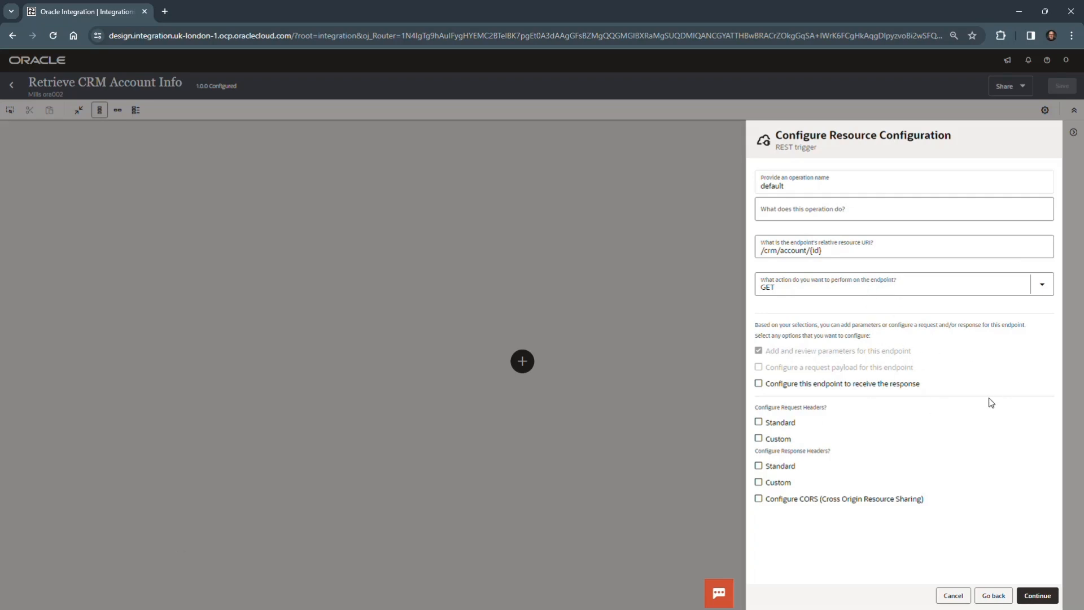
pyautogui.click(758, 384)
pyautogui.click(1037, 596)
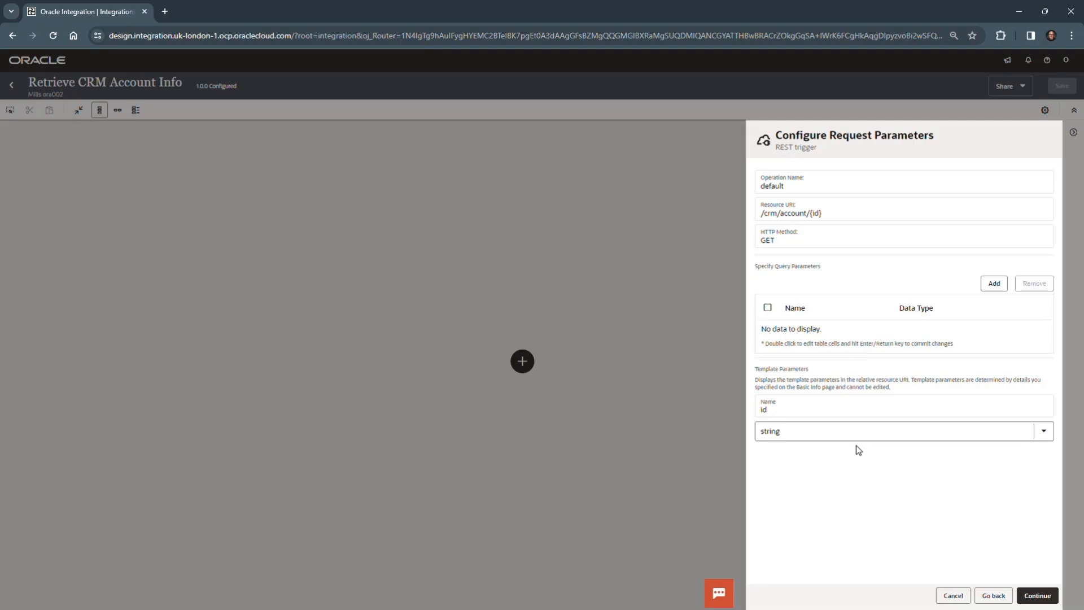
pyautogui.click(1038, 596)
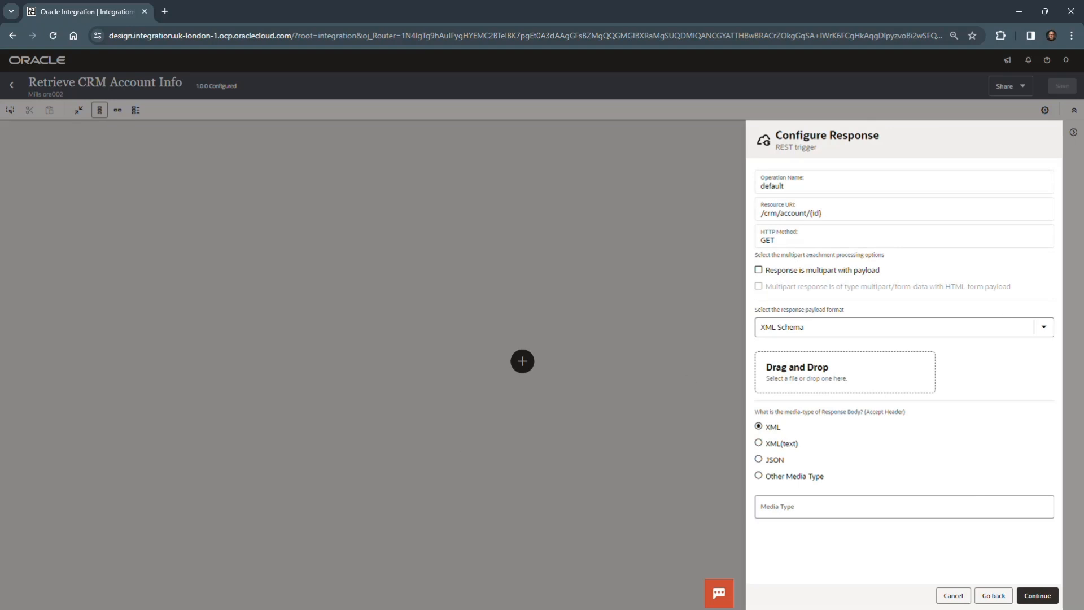
# Step: Set the response payload format to JSON Sample and load GetAccountInfoResponse.json from C:\Oracle\lab-resources\resources
pyautogui.click(1036, 333)
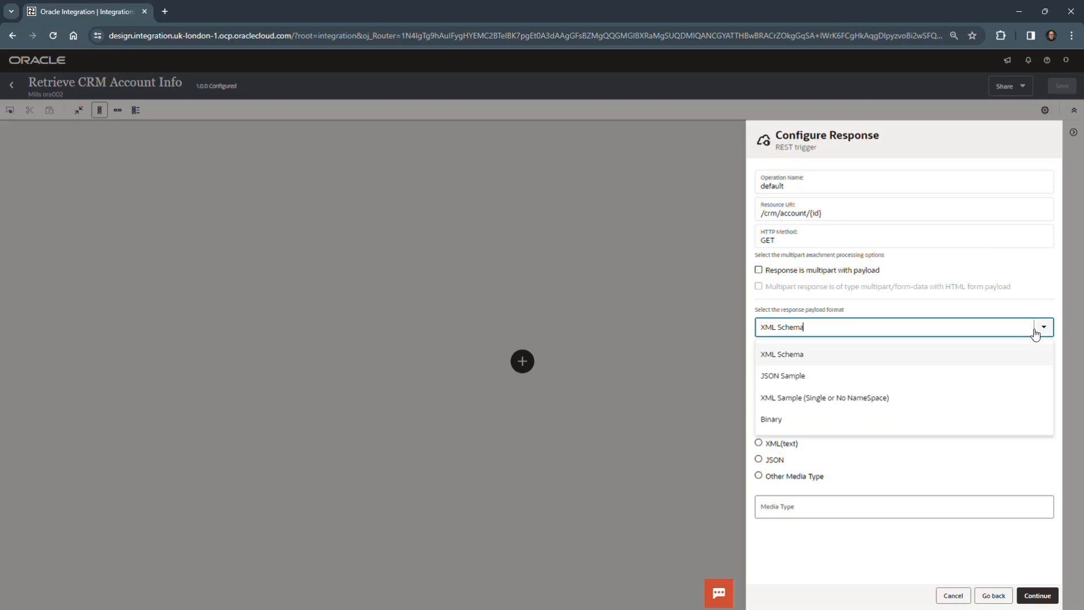
pyautogui.click(803, 378)
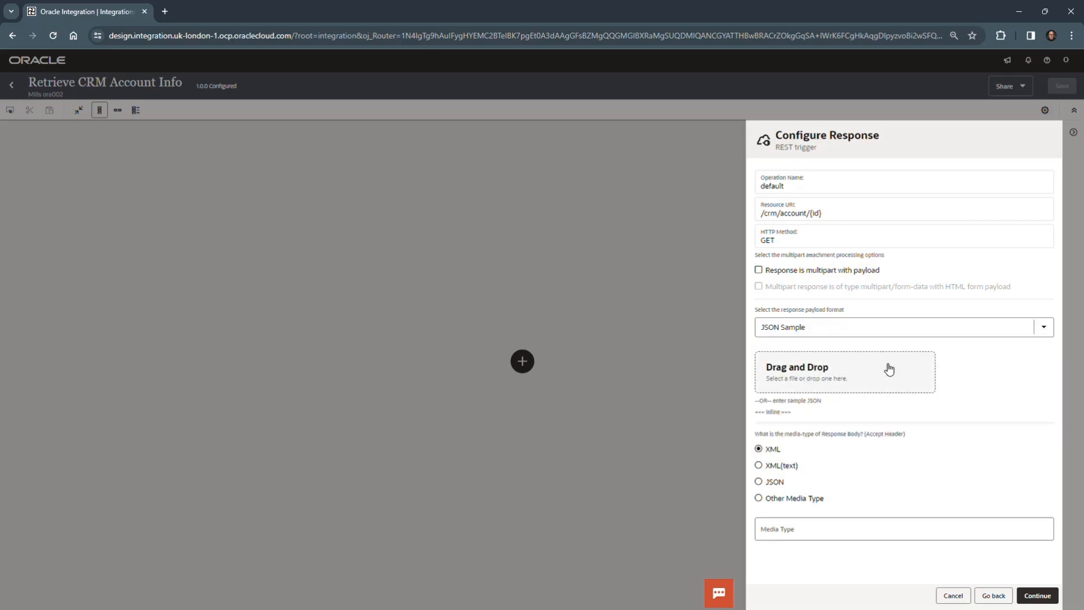
pyautogui.click(814, 370)
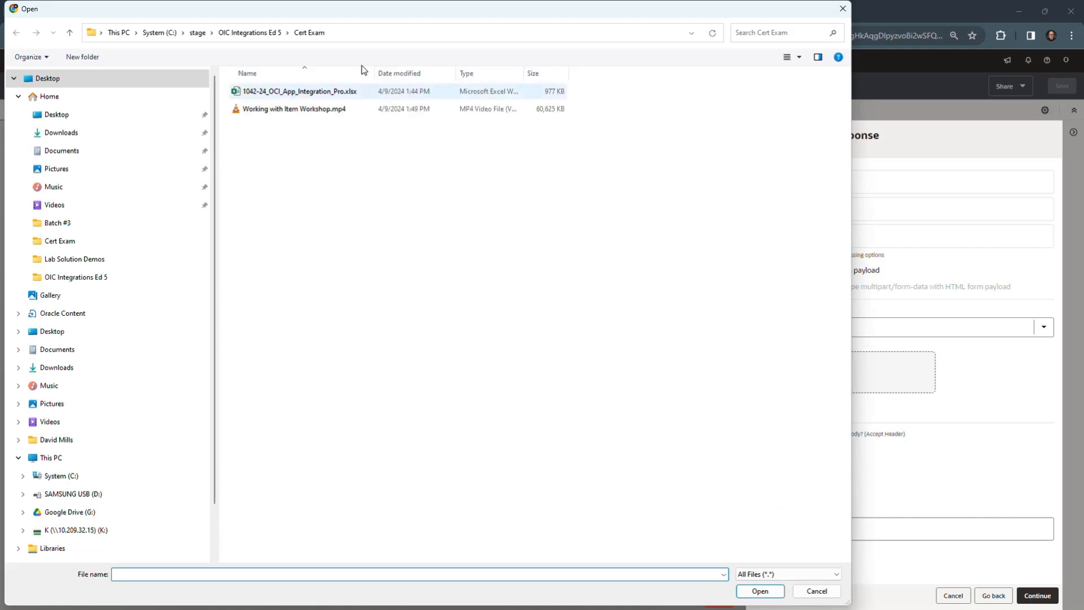
pyautogui.click(197, 32)
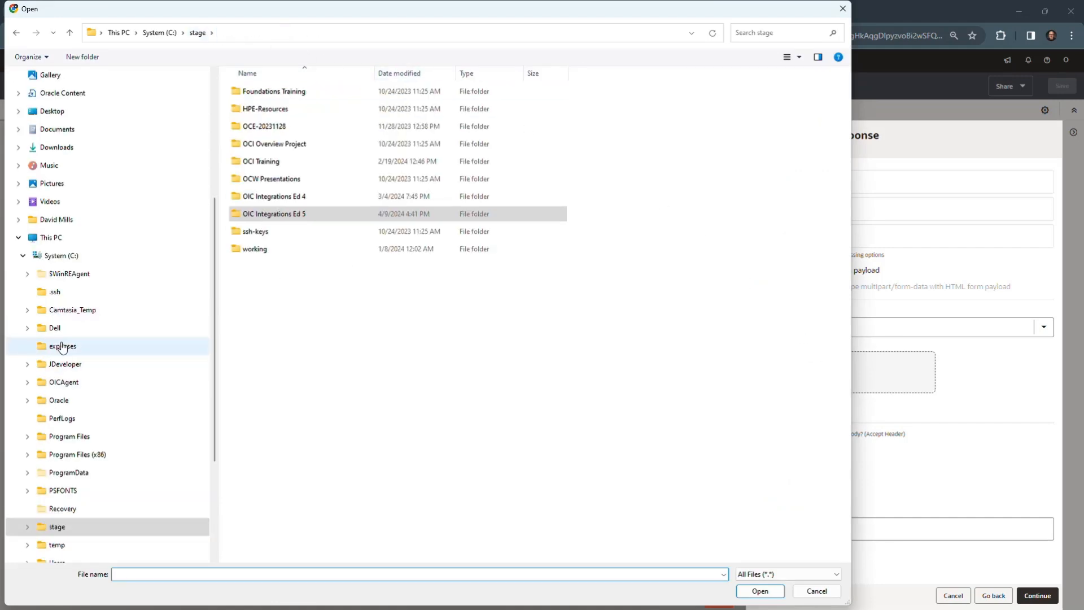
pyautogui.click(58, 400)
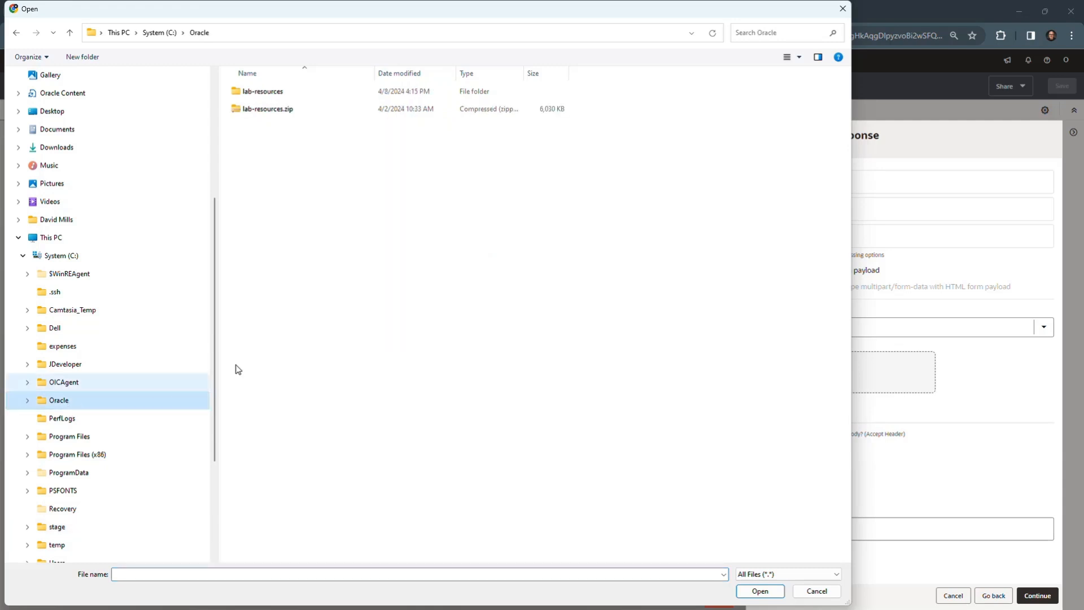
pyautogui.doubleClick(274, 92)
pyautogui.doubleClick(258, 91)
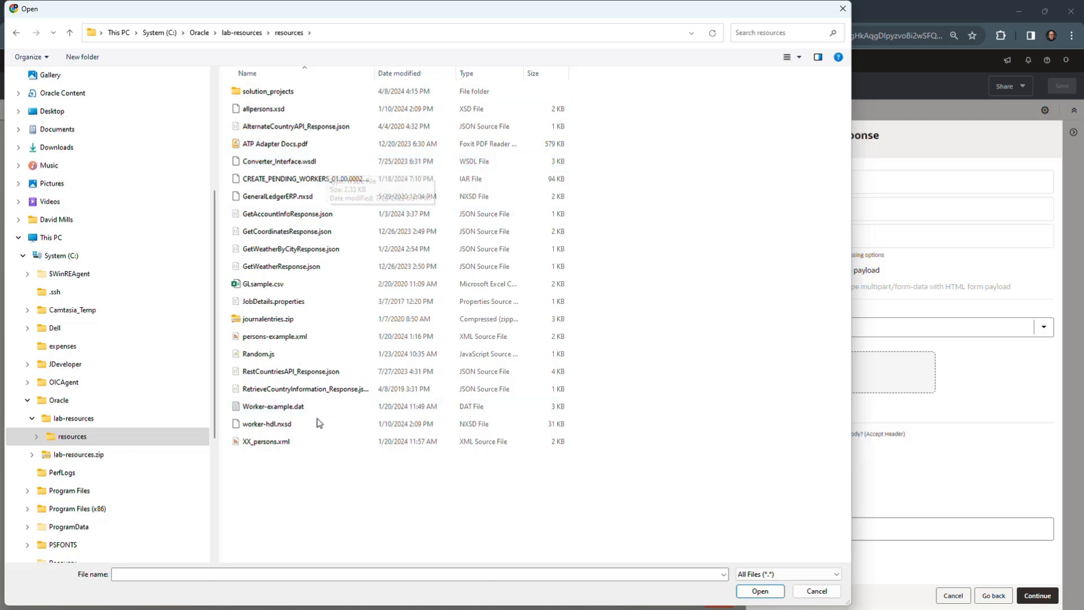
pyautogui.click(304, 216)
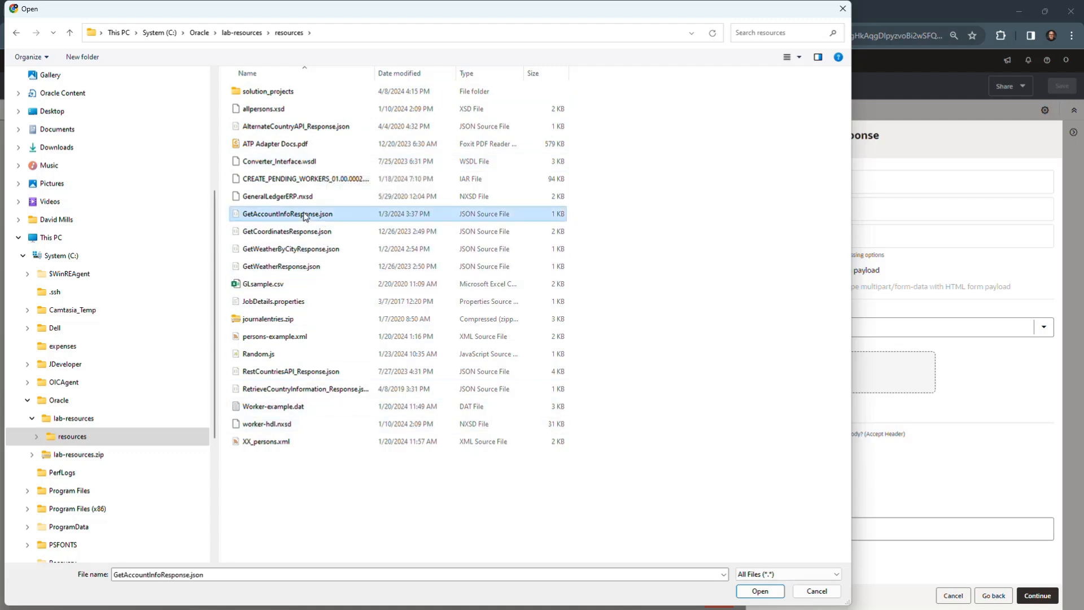
pyautogui.click(760, 591)
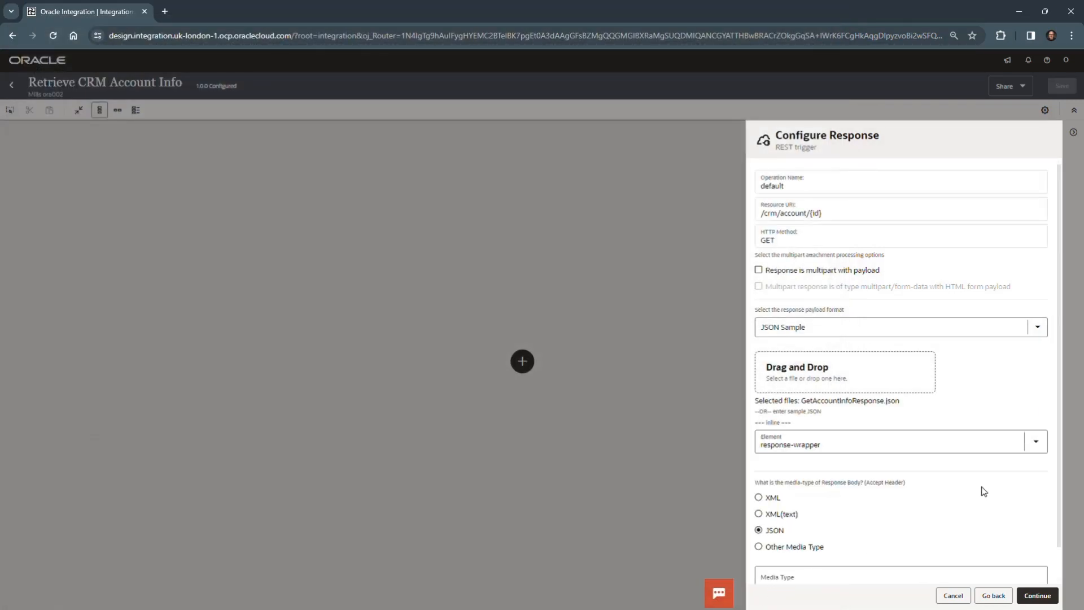
pyautogui.click(774, 423)
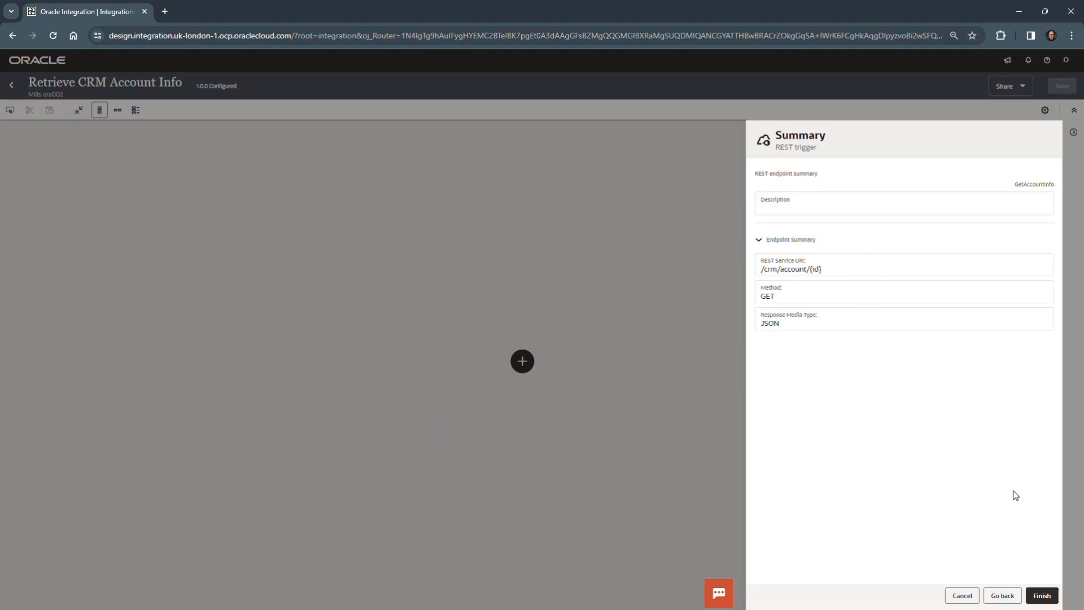
# Step: Finish the REST trigger configuration and save the Retrieve CRM Account Info integration
pyautogui.click(1042, 595)
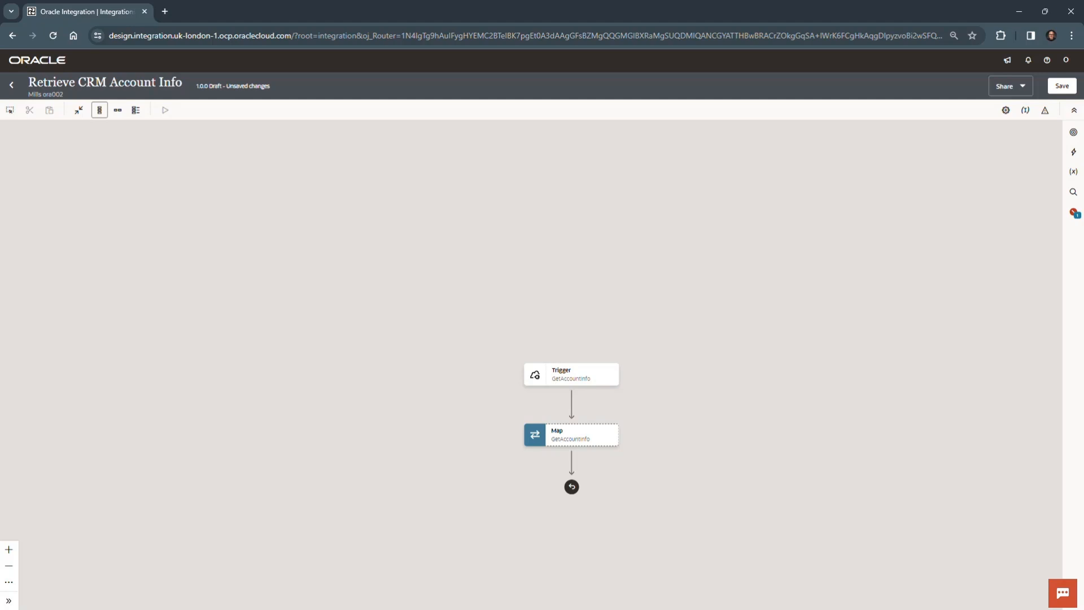
pyautogui.moveTo(712, 454); pyautogui.dragTo(711, 257)
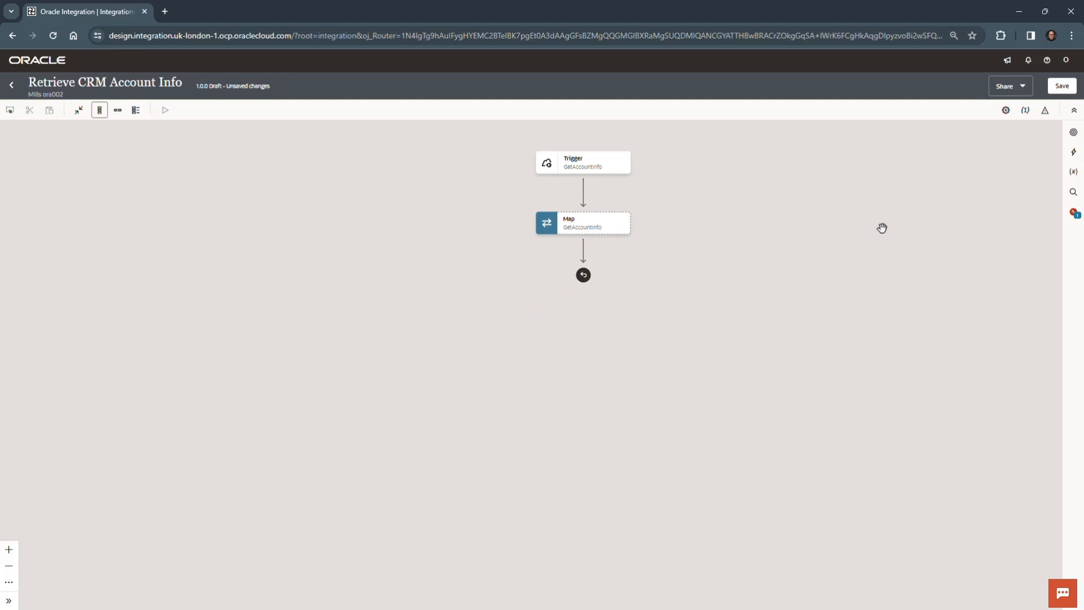
pyautogui.click(1061, 86)
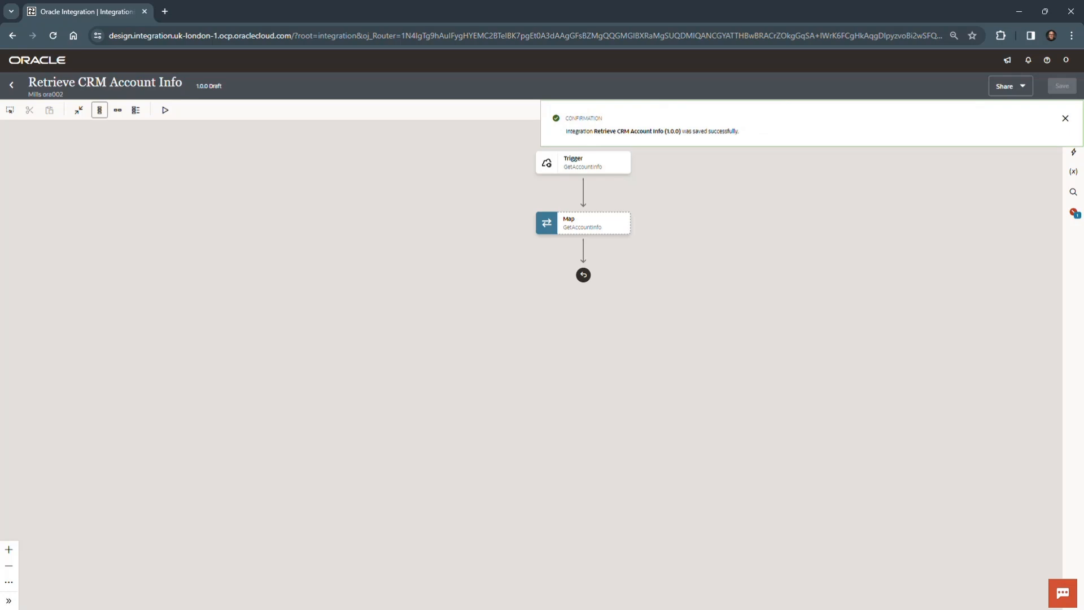
pyautogui.click(1065, 119)
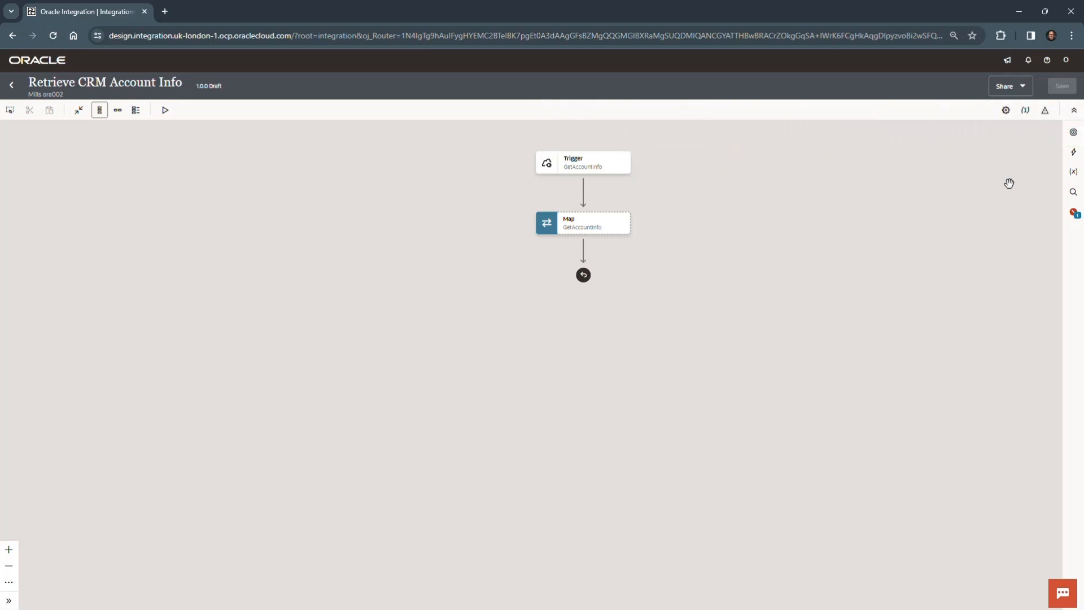
# Step: Assign the id template parameter as the first primary business identifier and name it Account ID
pyautogui.click(1021, 111)
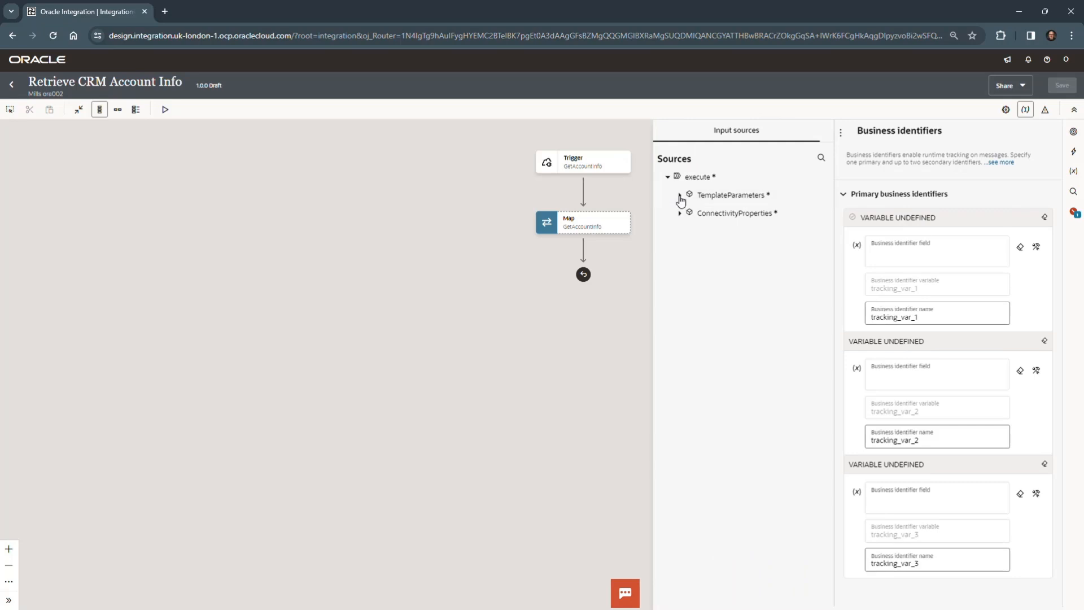
pyautogui.click(681, 196)
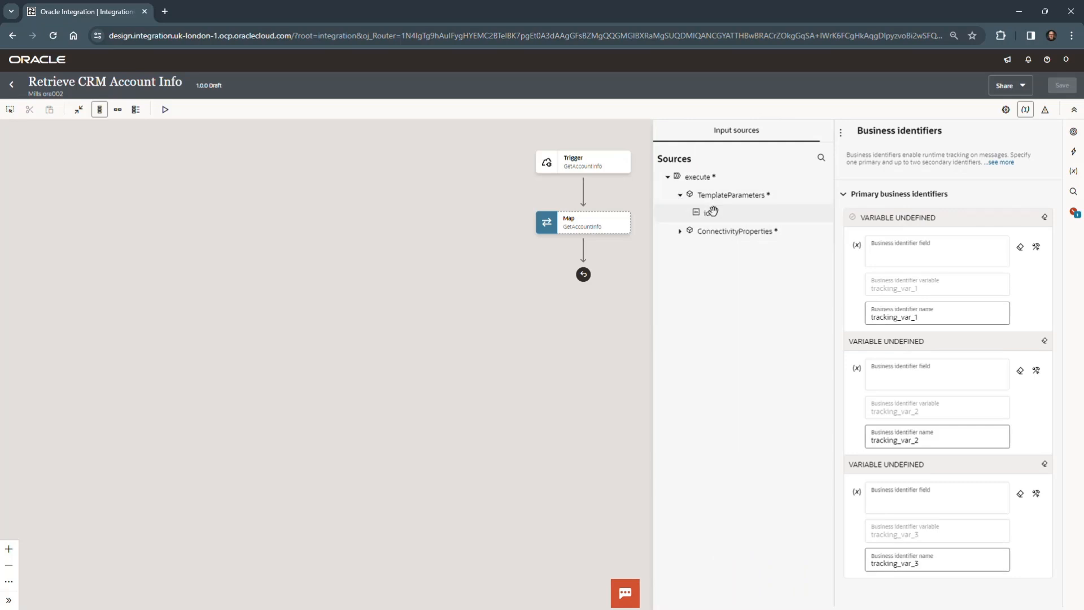
pyautogui.moveTo(709, 212); pyautogui.dragTo(926, 256)
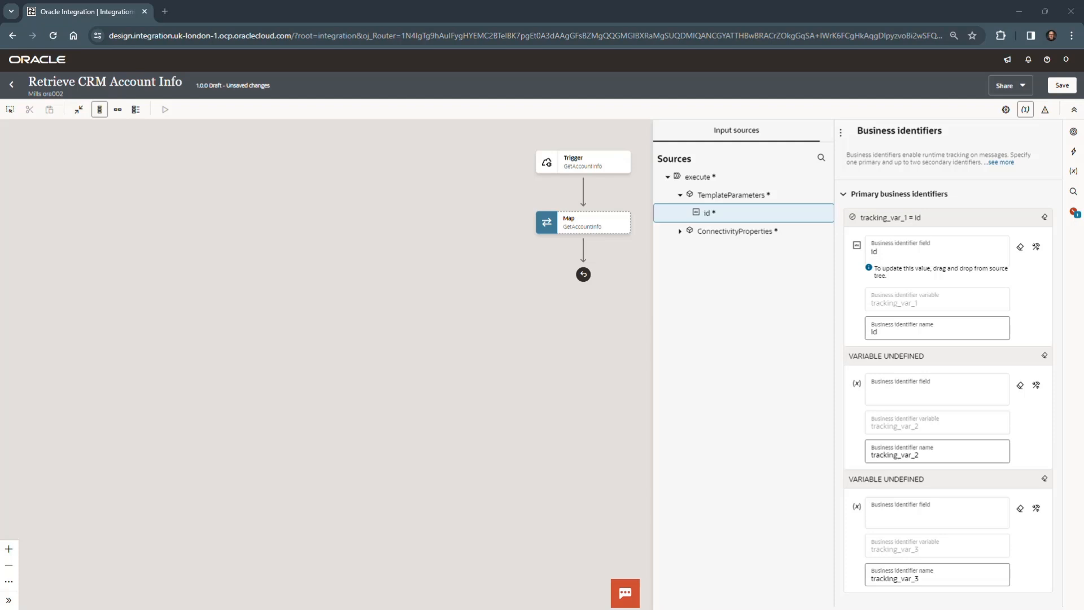
pyautogui.click(889, 327)
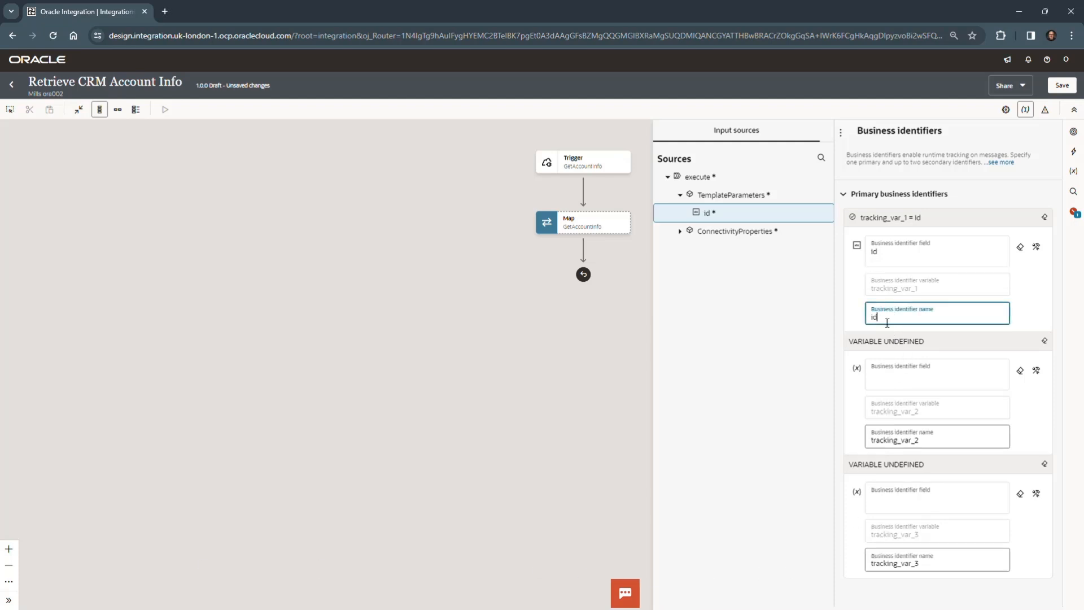
pyautogui.press('BackSpace')
pyautogui.press('BackSpace')
pyautogui.write('Account ID')
# Step: Save the Retrieve CRM Account Info integration and return to the project page
pyautogui.click(1062, 85)
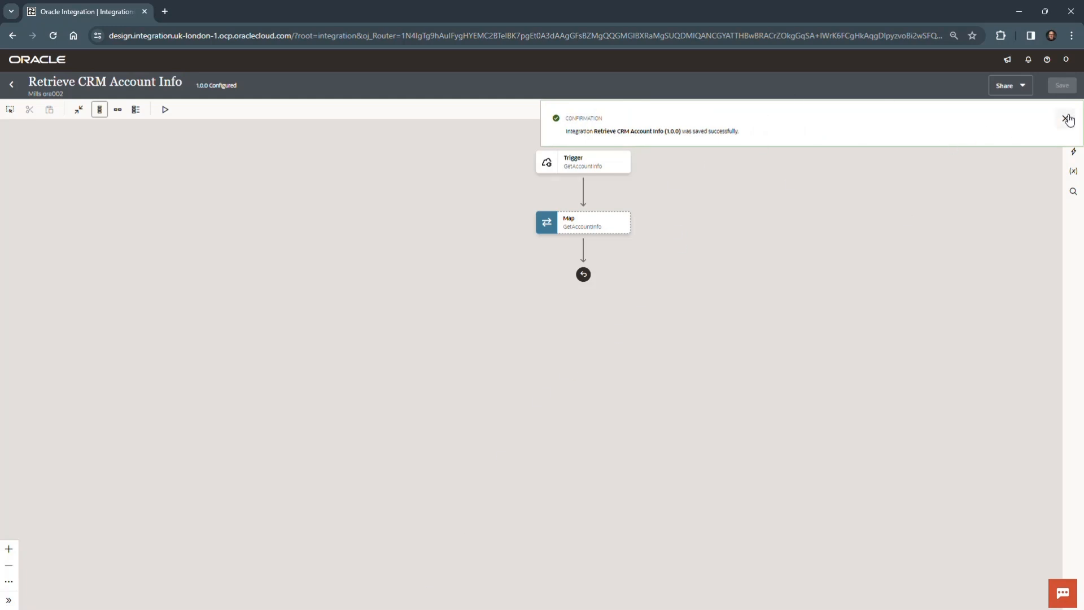
pyautogui.click(1065, 118)
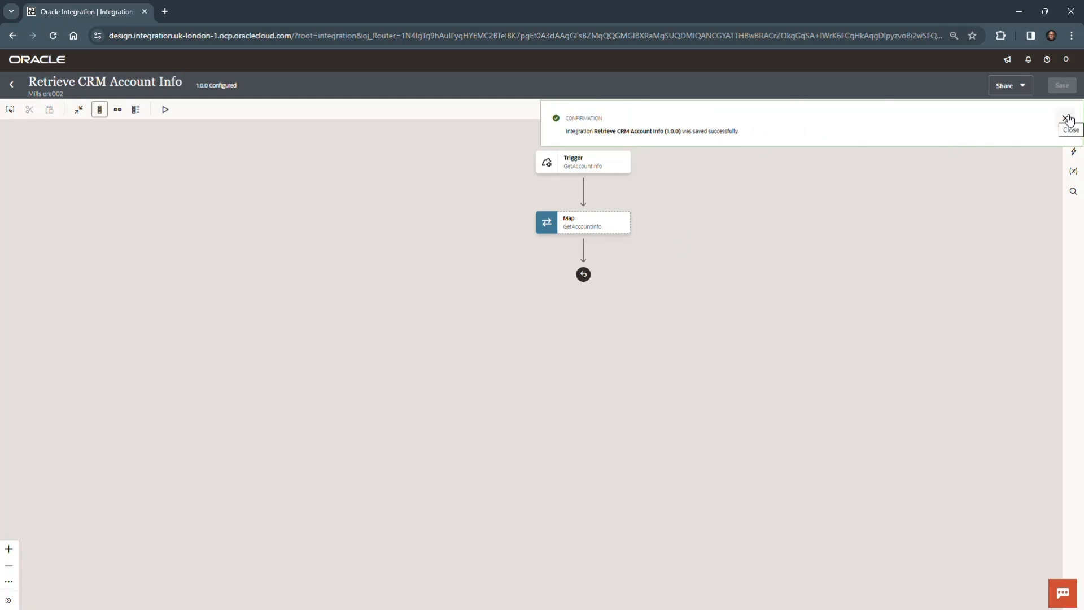
pyautogui.click(12, 85)
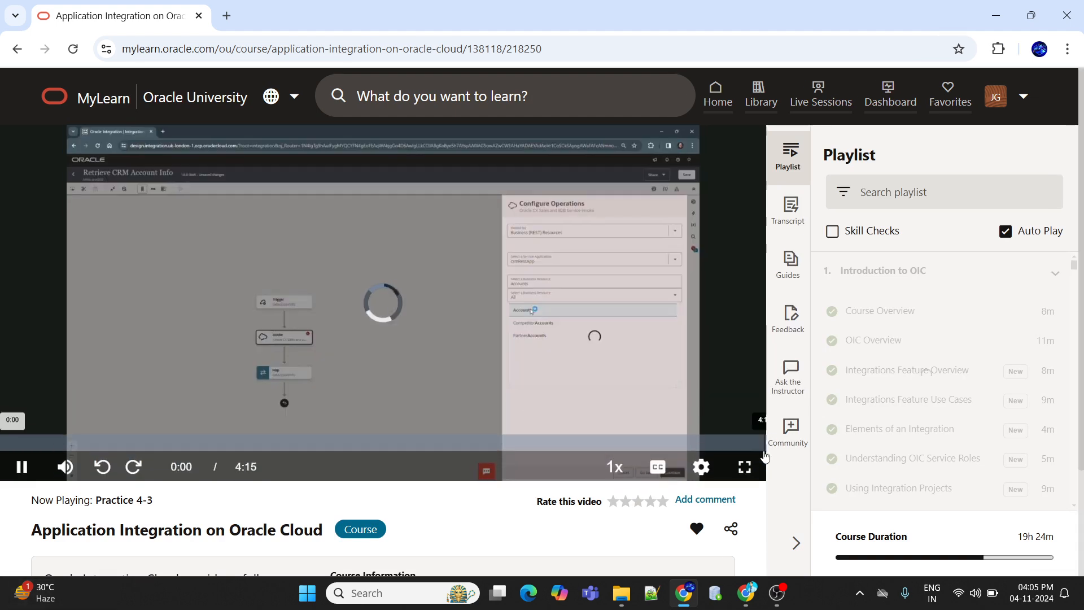
# Step: Show the Practice 4-3 video in full screen and set its playback quality to HD
pyautogui.click(745, 464)
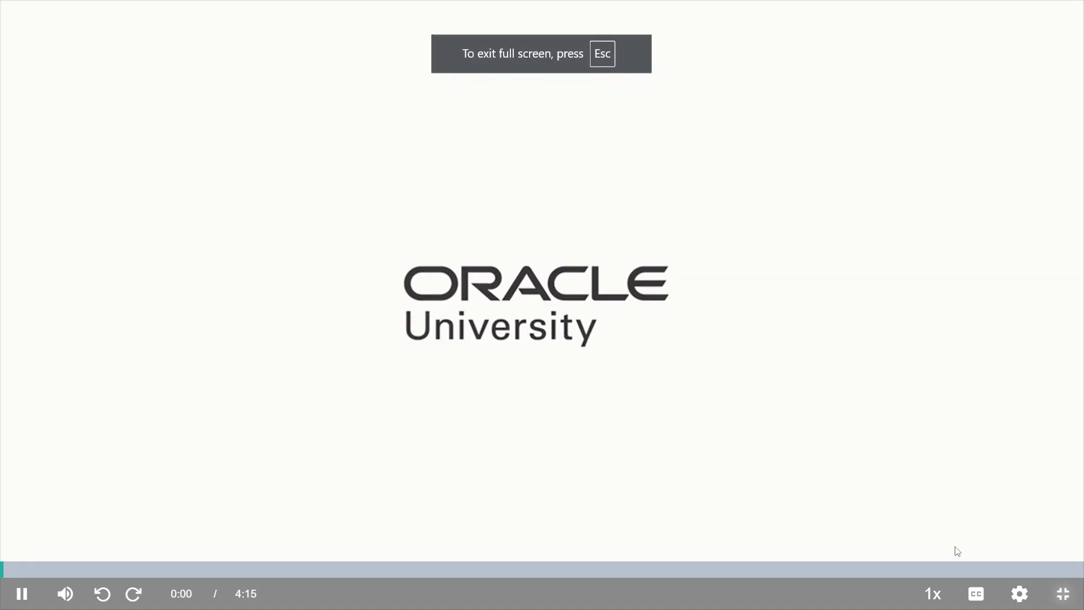
pyautogui.click(1019, 593)
pyautogui.click(1023, 424)
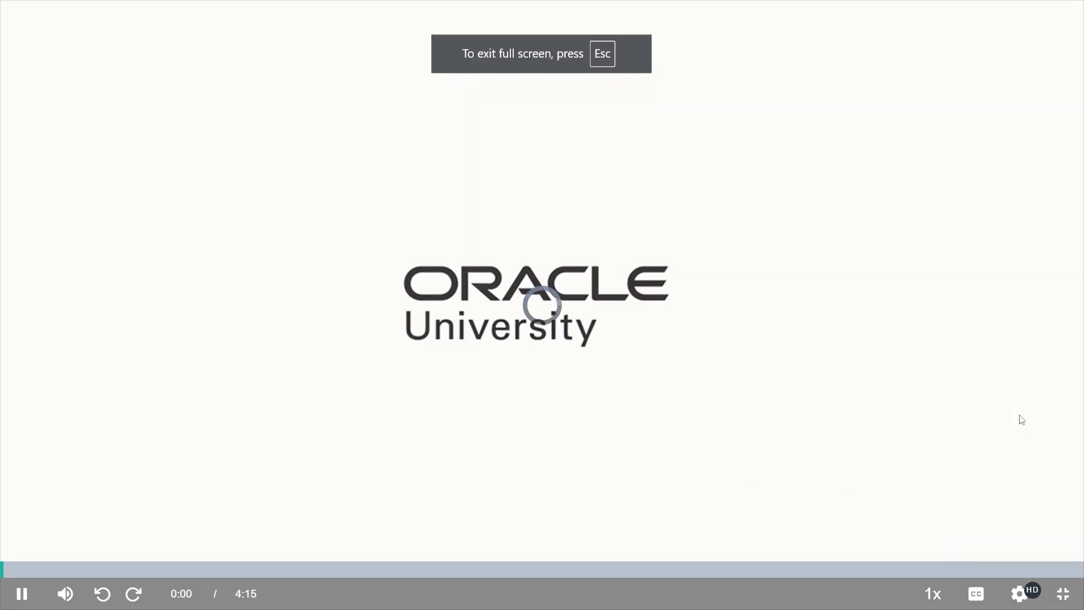
pyautogui.click(1010, 597)
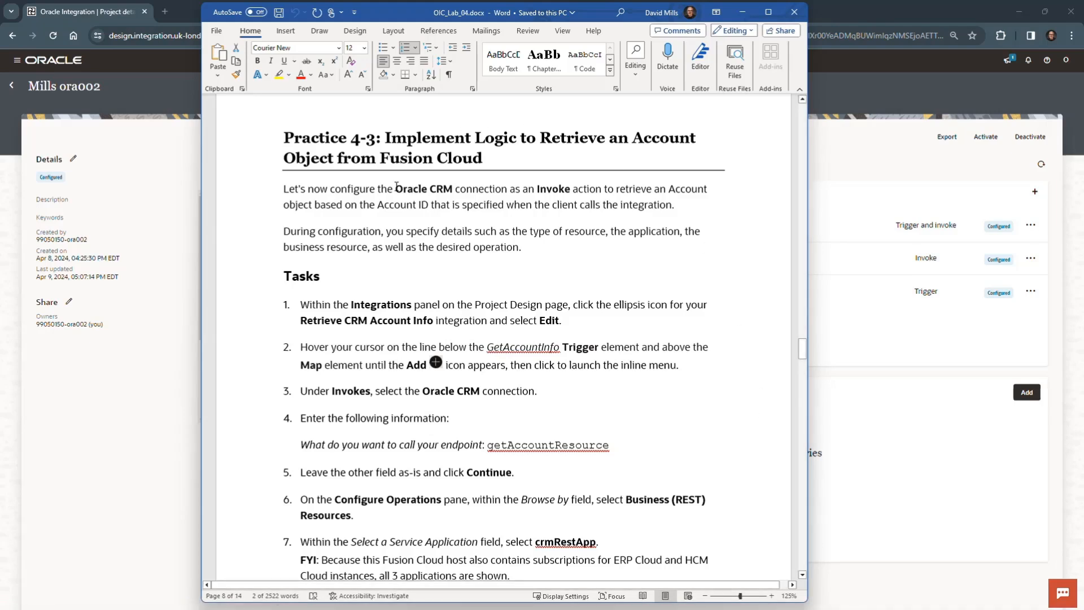
# Step: Read the Practice 4-3 instructions about configuring the Oracle CRM connection, and move the document out of the way
pyautogui.moveTo(397, 186); pyautogui.dragTo(500, 186)
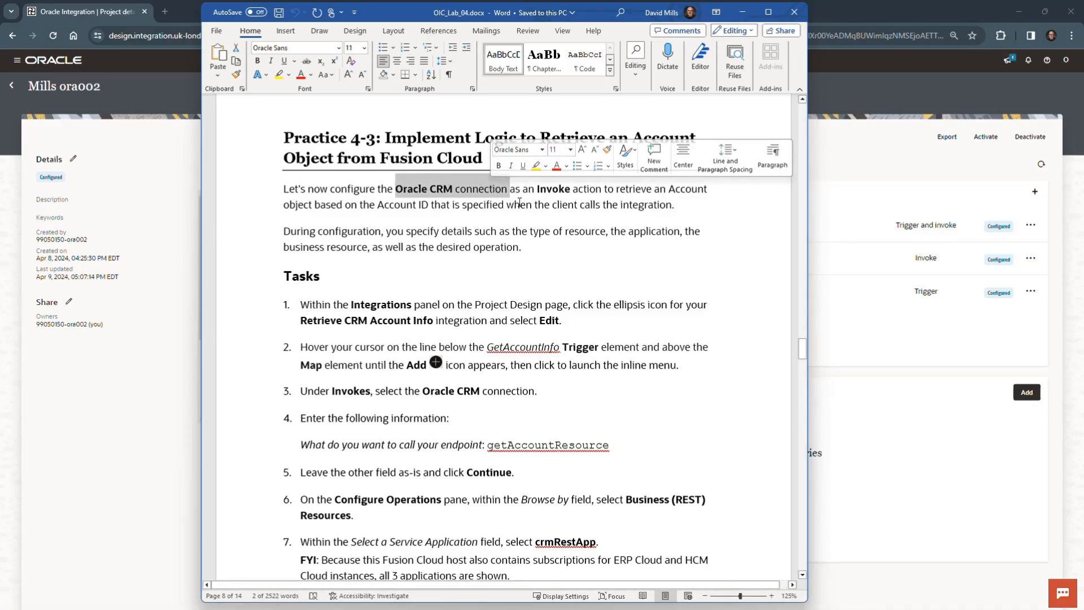
pyautogui.click(536, 247)
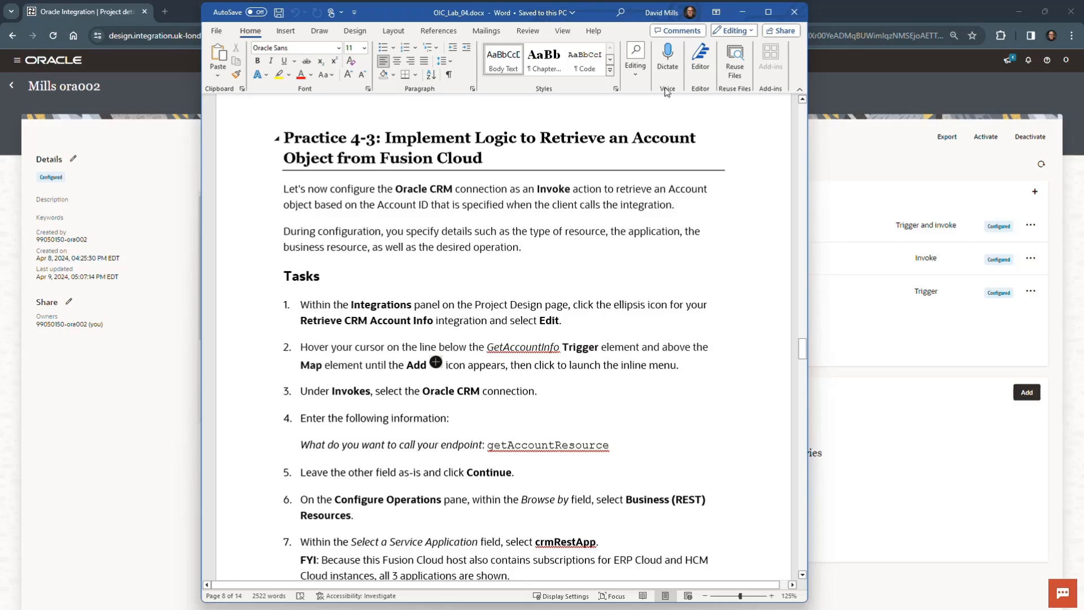
pyautogui.moveTo(588, 15); pyautogui.dragTo(0, 488)
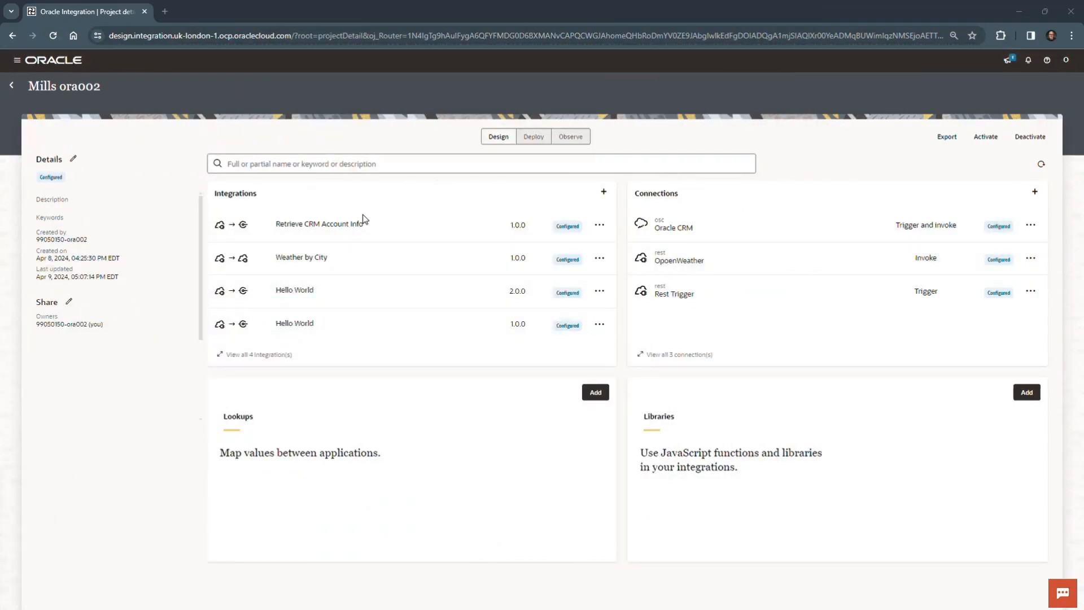
# Step: Open the Retrieve CRM Account Info integration for editing and add an Oracle CRM invoke between the trigger and the map
pyautogui.click(600, 225)
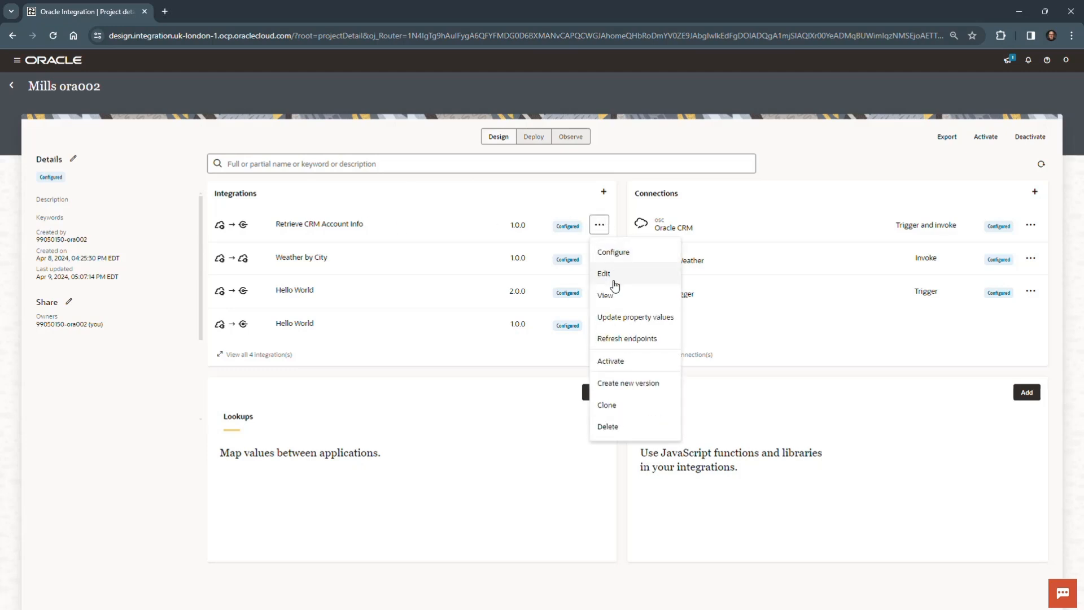
pyautogui.click(619, 279)
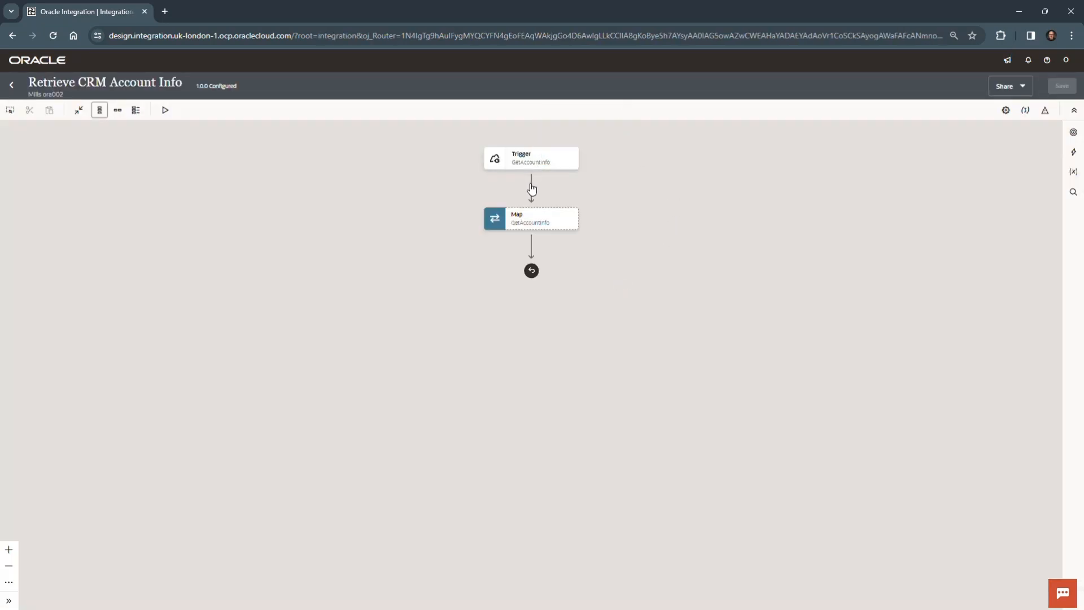
pyautogui.moveTo(528, 187)
pyautogui.click(530, 188)
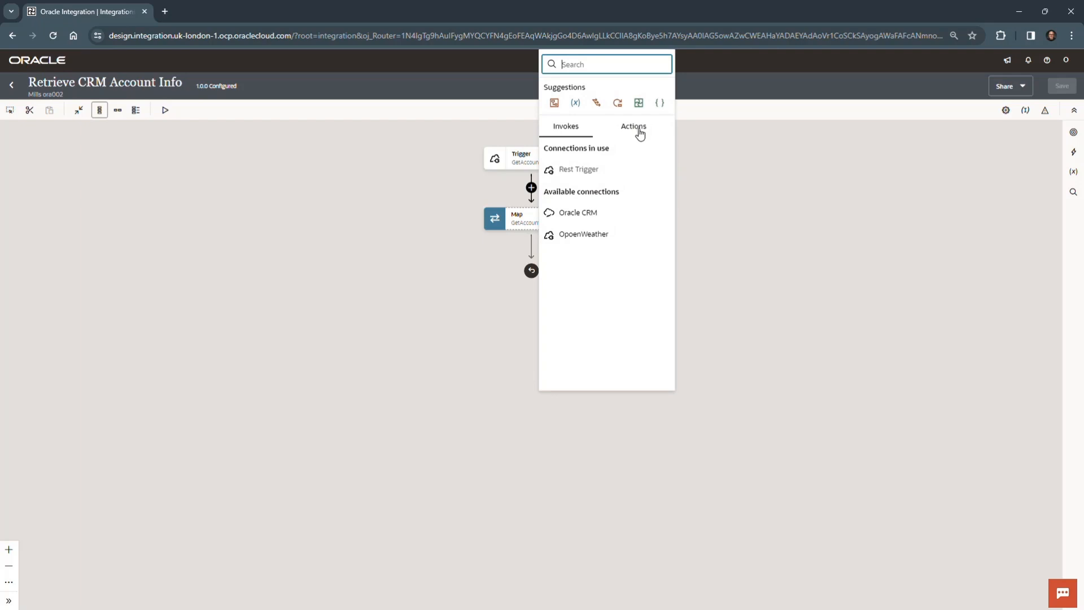
pyautogui.click(595, 213)
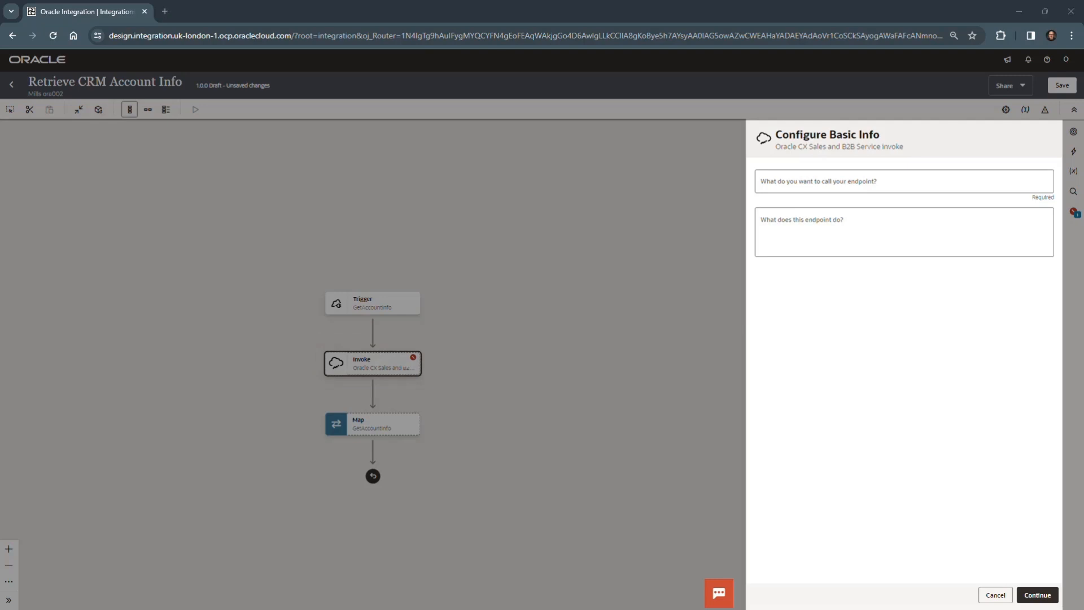
# Step: Name the Oracle CRM invoke endpoint getAccountResource and proceed to configuring its operations
pyautogui.click(789, 182)
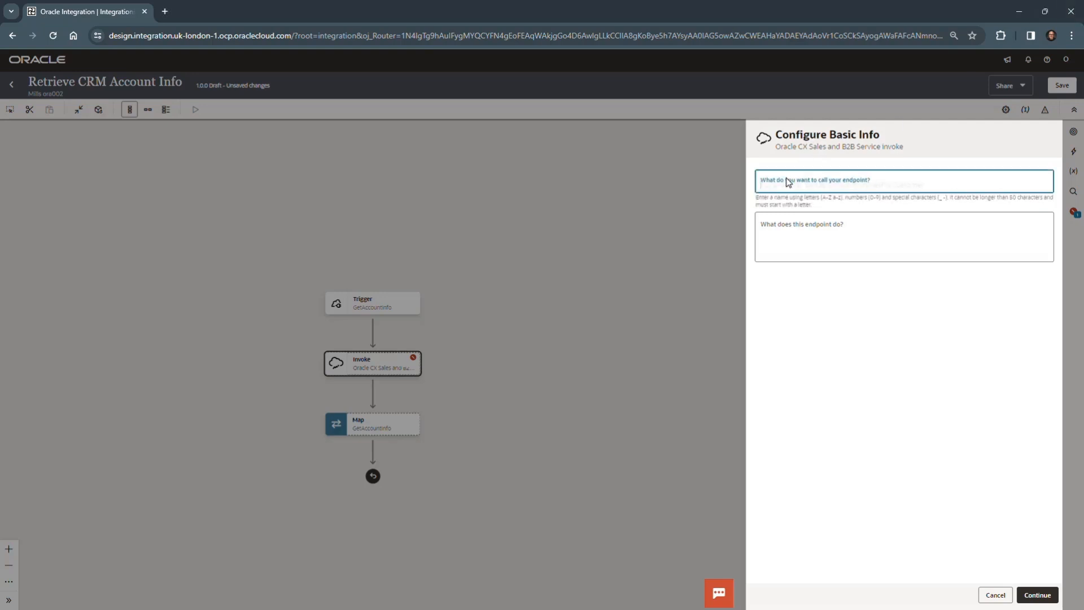
pyautogui.write('getAccountResource')
pyautogui.click(1043, 594)
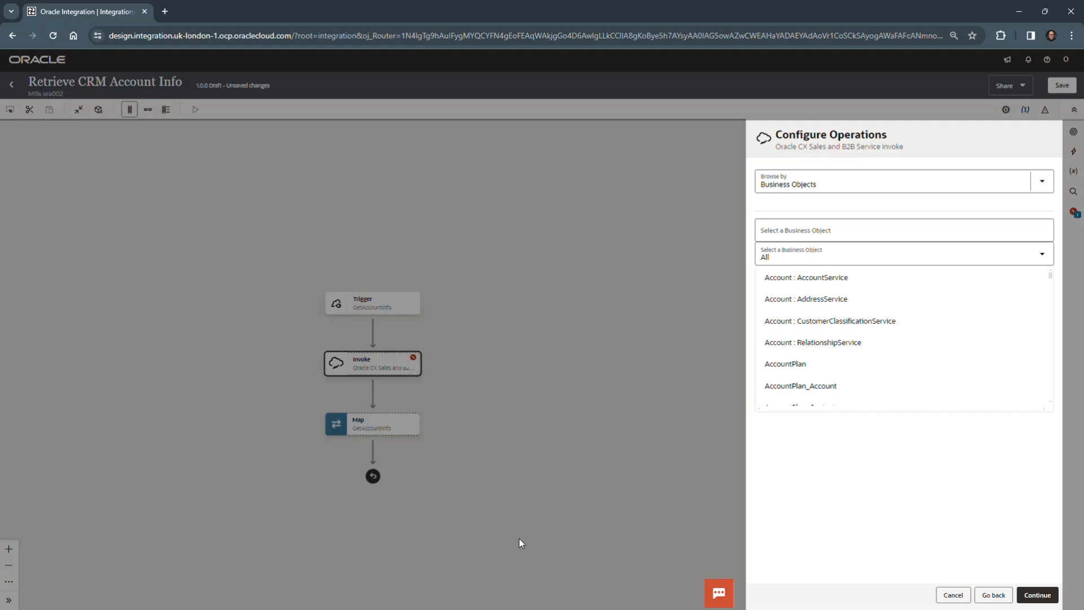
# Step: Browse the invoke's operations by Business (REST) Resources and keep crmRestApp as the service application
pyautogui.click(1044, 182)
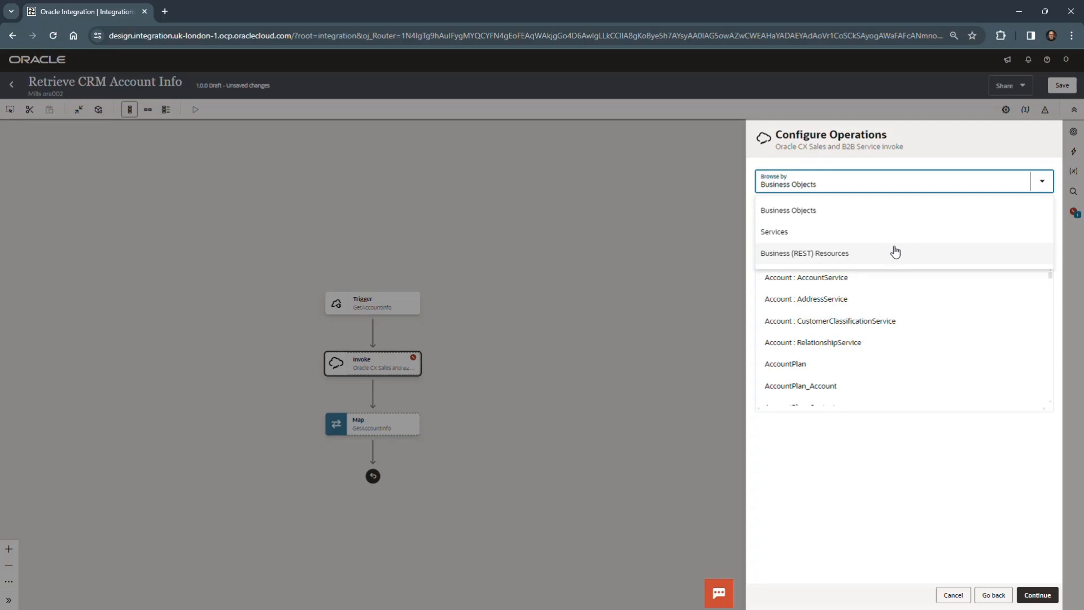
pyautogui.click(869, 258)
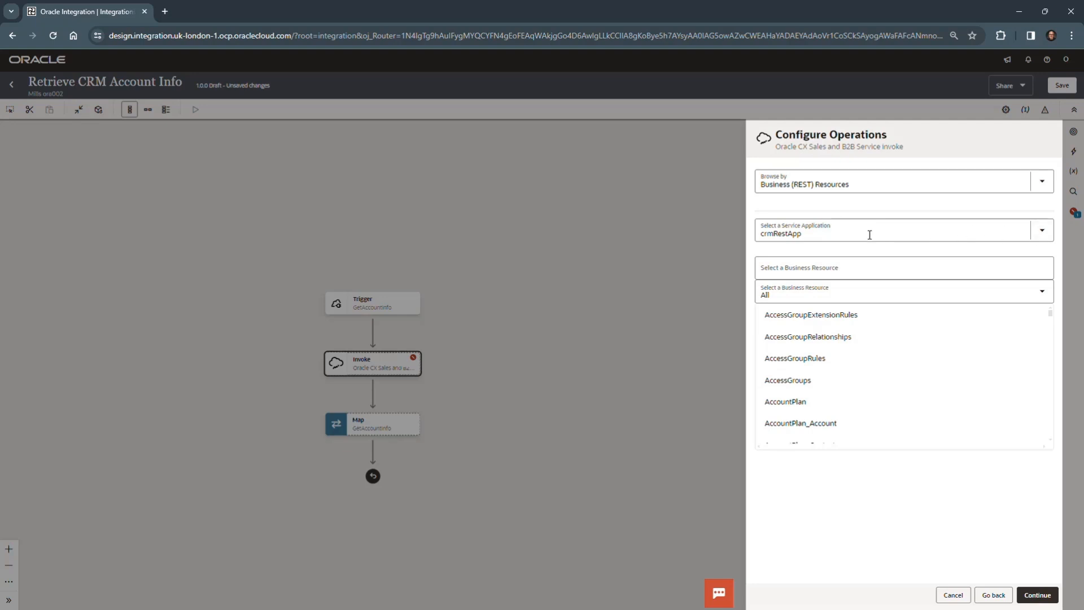
pyautogui.click(1043, 231)
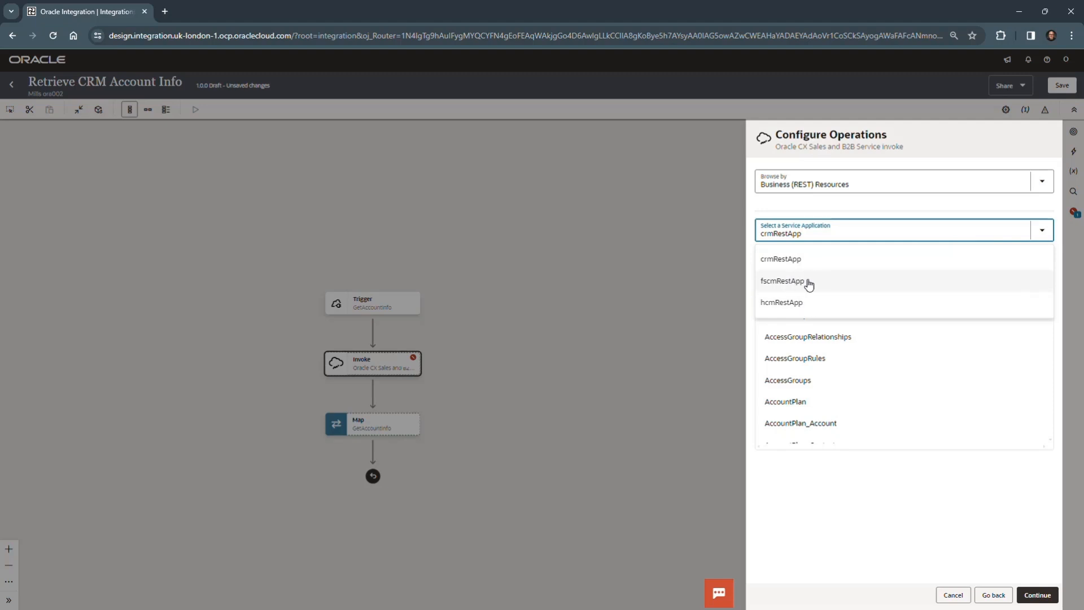
pyautogui.click(906, 212)
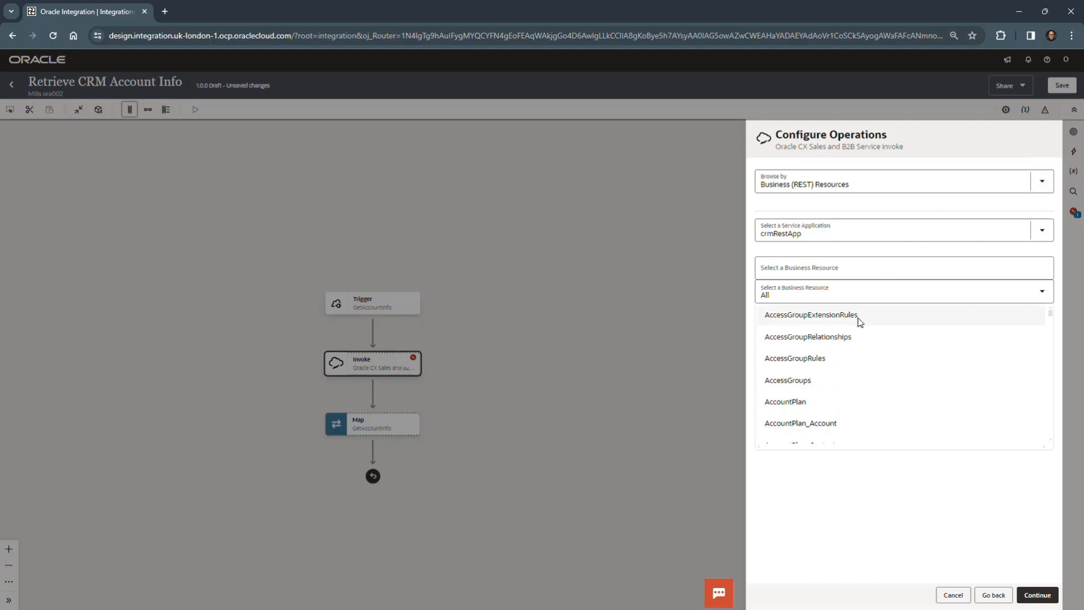
# Step: Filter the business resources by "accounts" and select the Accounts resource
pyautogui.scroll(-2, 795, 398)
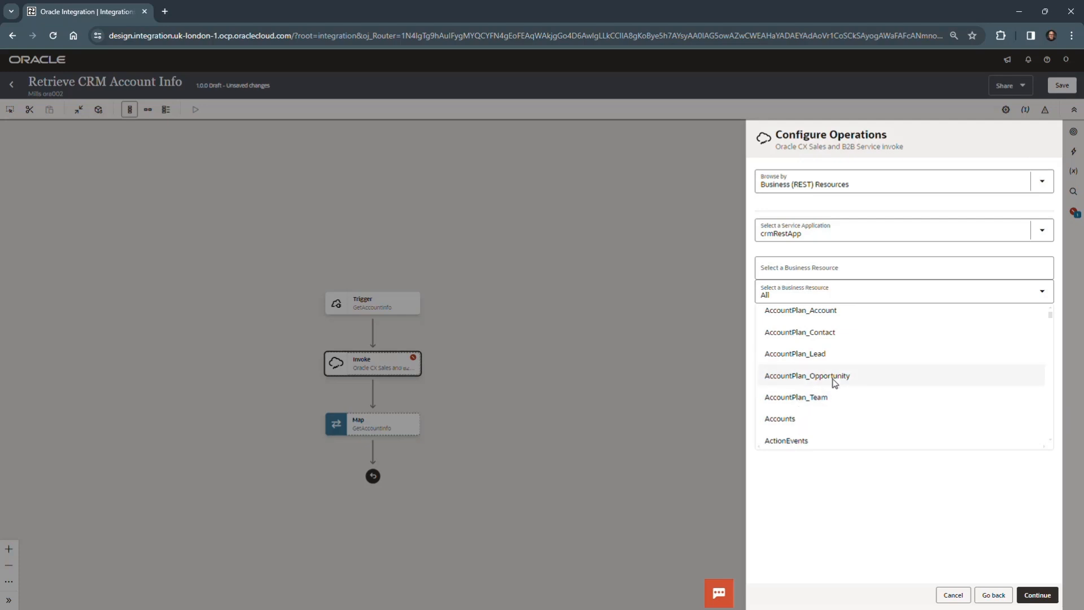
pyautogui.scroll(-5, 833, 378)
pyautogui.scroll(7, 834, 379)
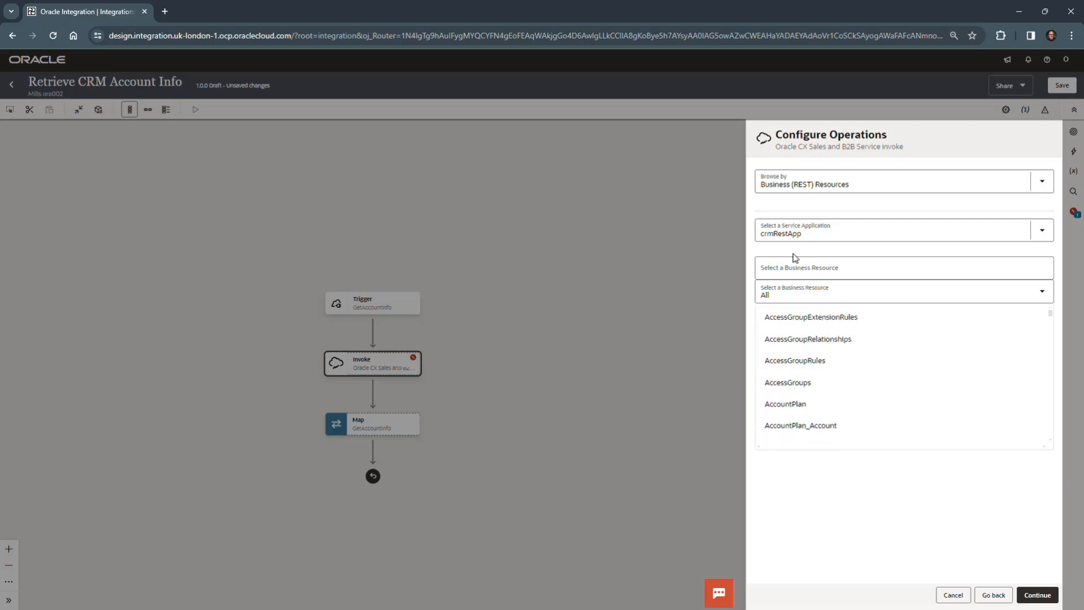
pyautogui.click(793, 268)
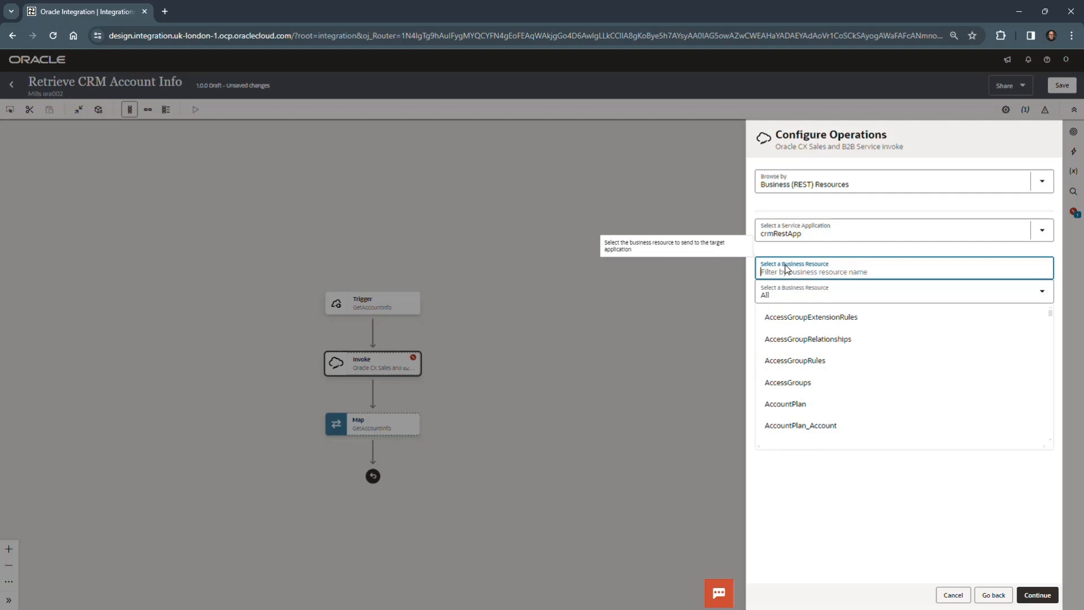
pyautogui.write('accon')
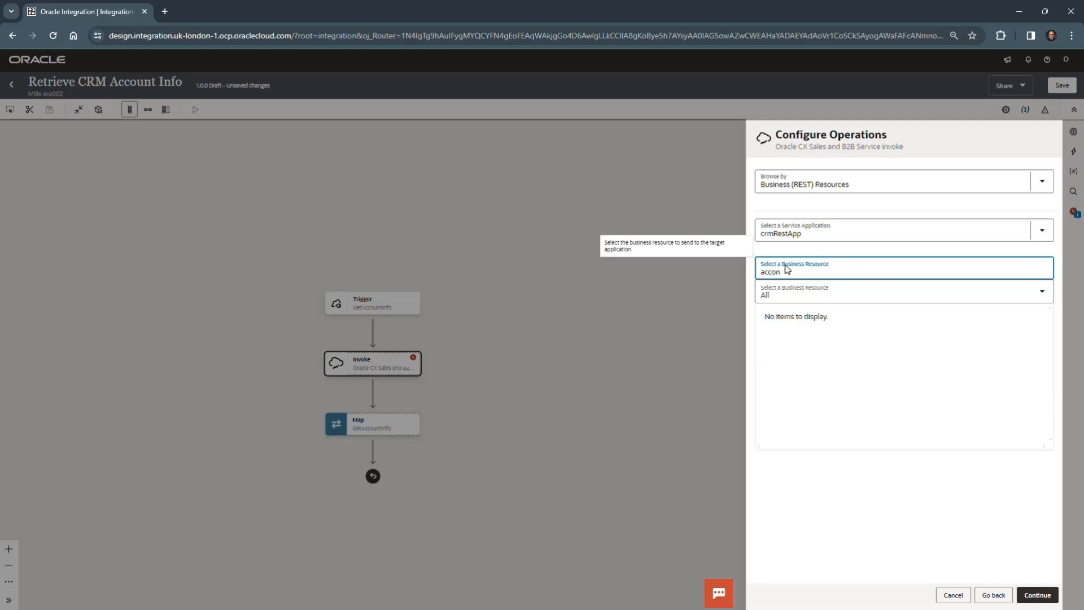
pyautogui.press('BackSpace')
pyautogui.write('unt')
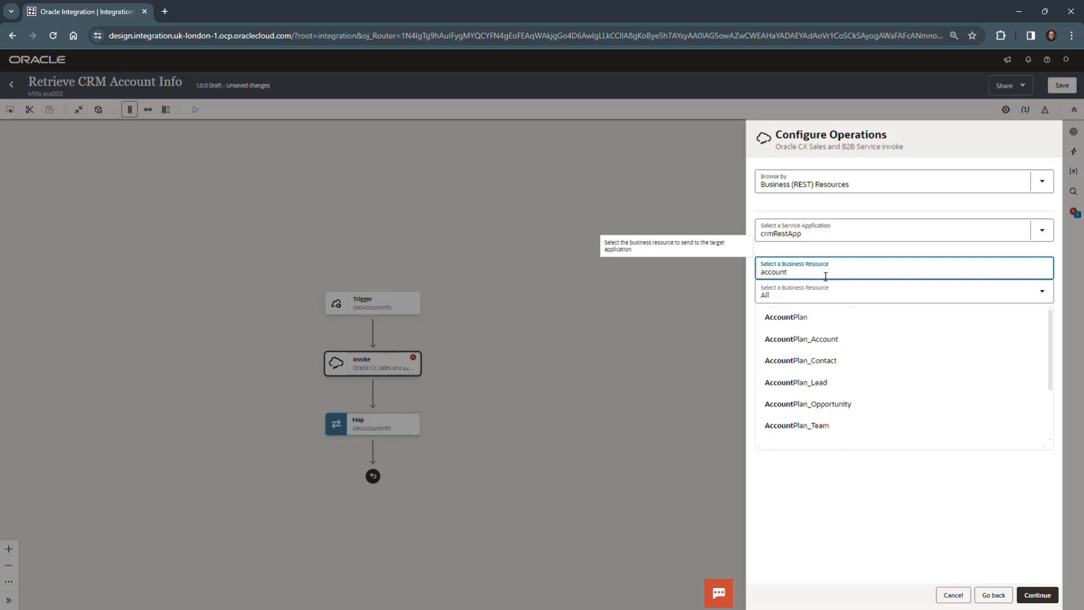
pyautogui.write('s')
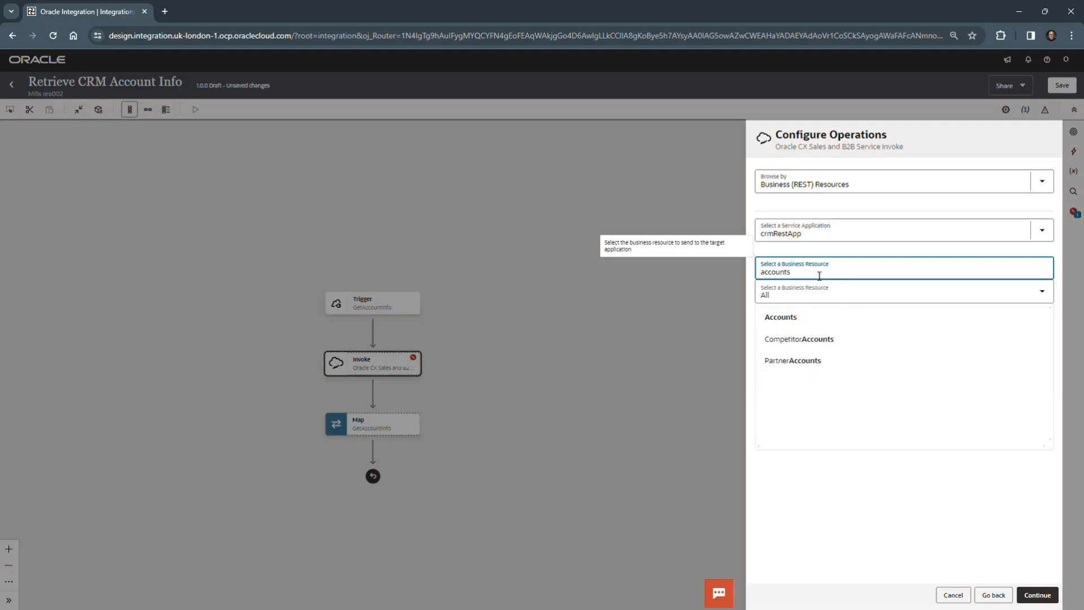
pyautogui.click(796, 319)
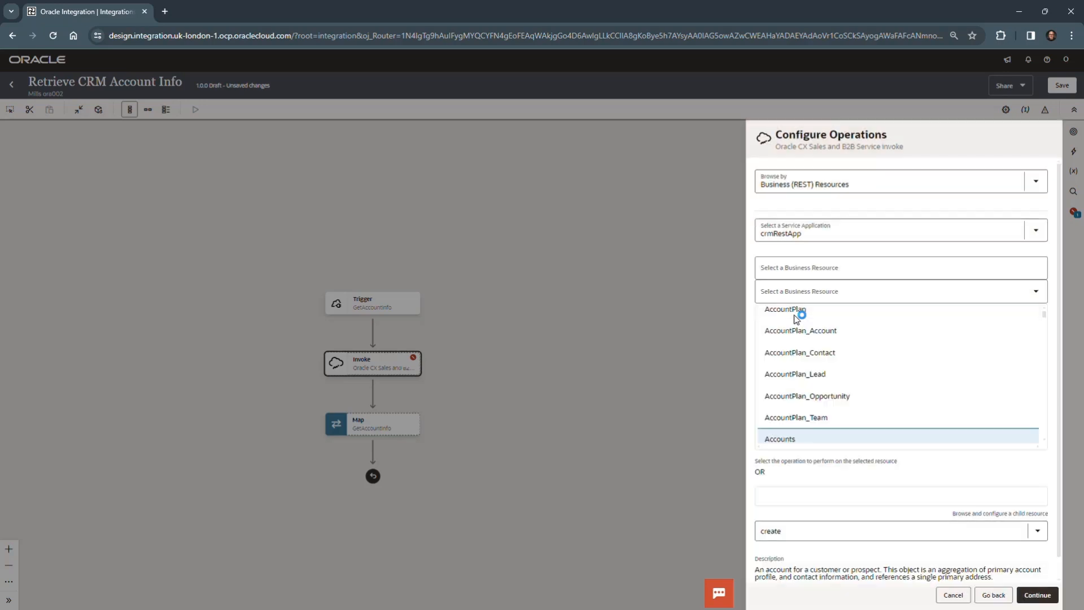
# Step: Set the operation on the Accounts resource to get and proceed to the child resources
pyautogui.scroll(-1, 935, 475)
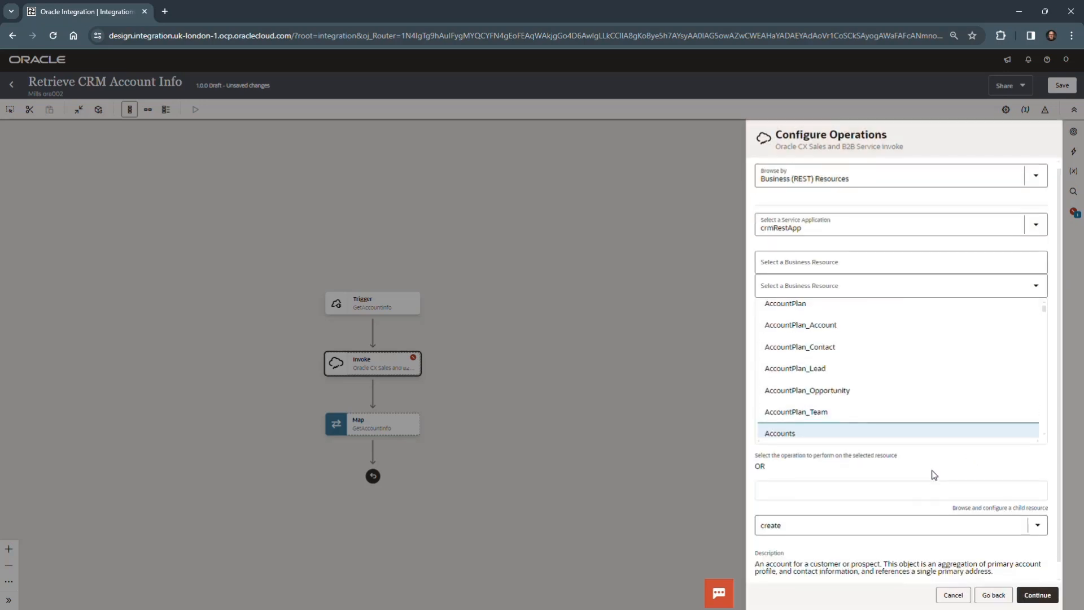
pyautogui.click(1037, 510)
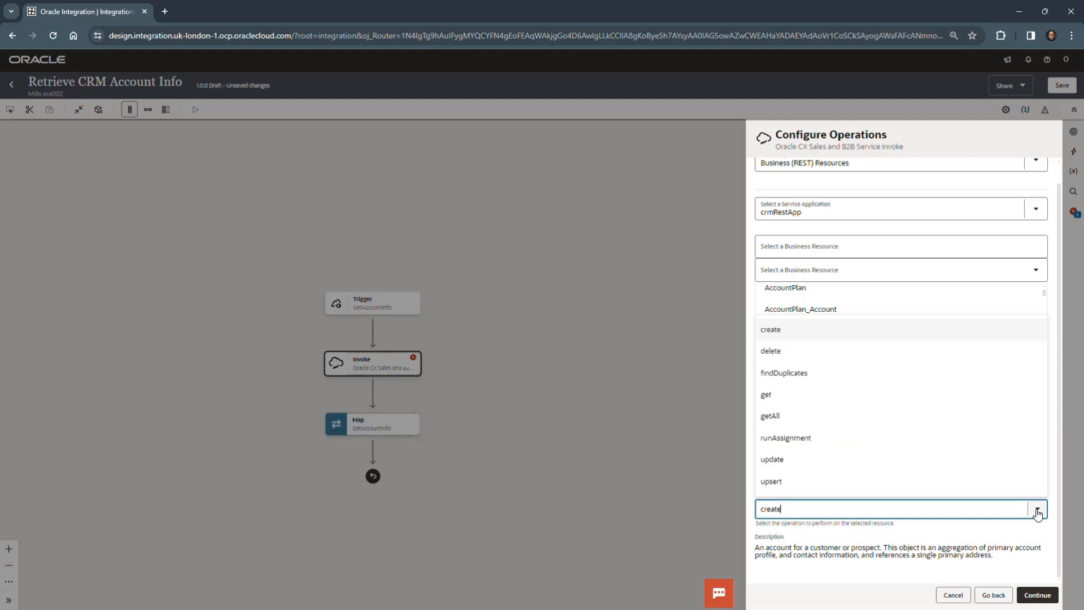
pyautogui.click(799, 395)
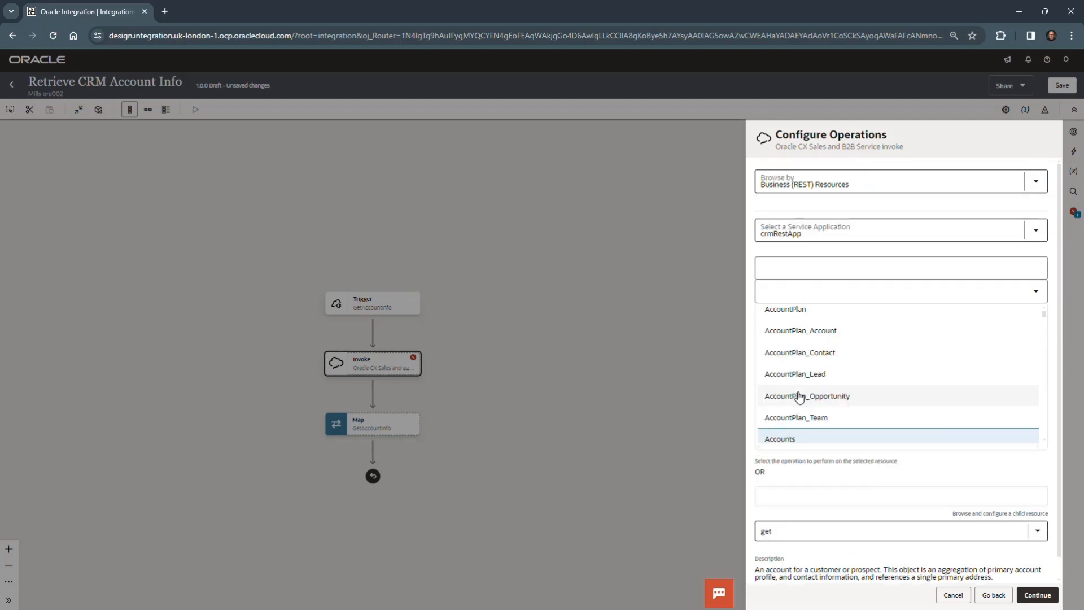
pyautogui.click(1042, 597)
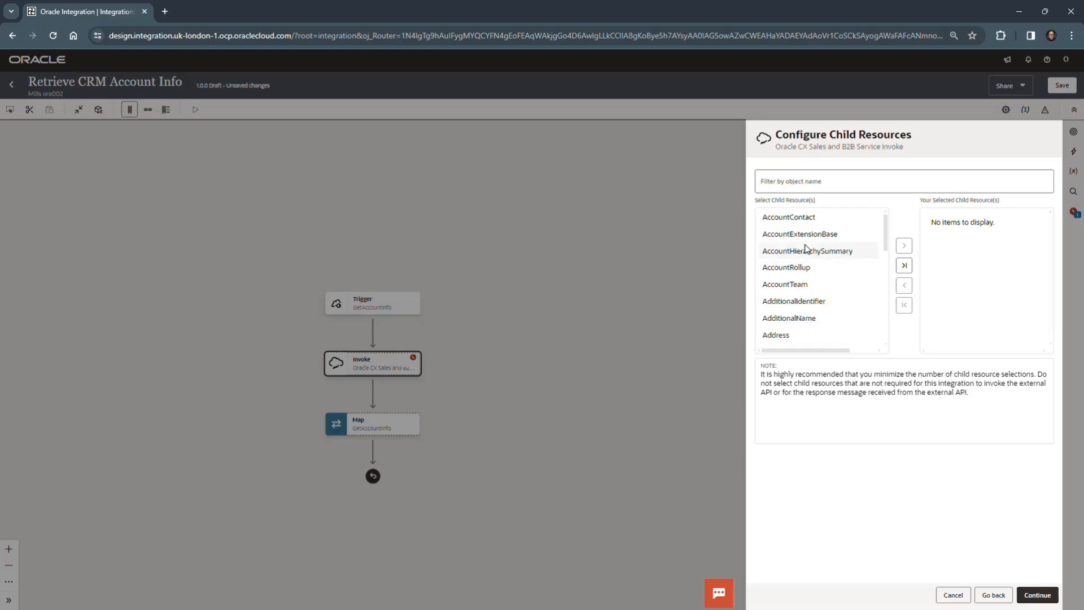
pyautogui.click(811, 217)
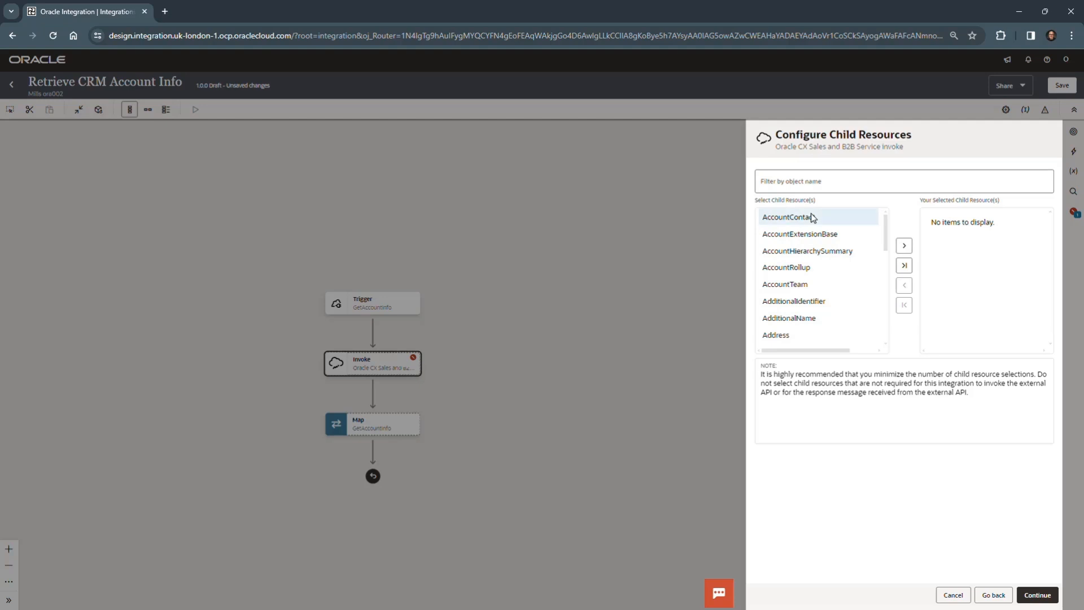
pyautogui.click(904, 245)
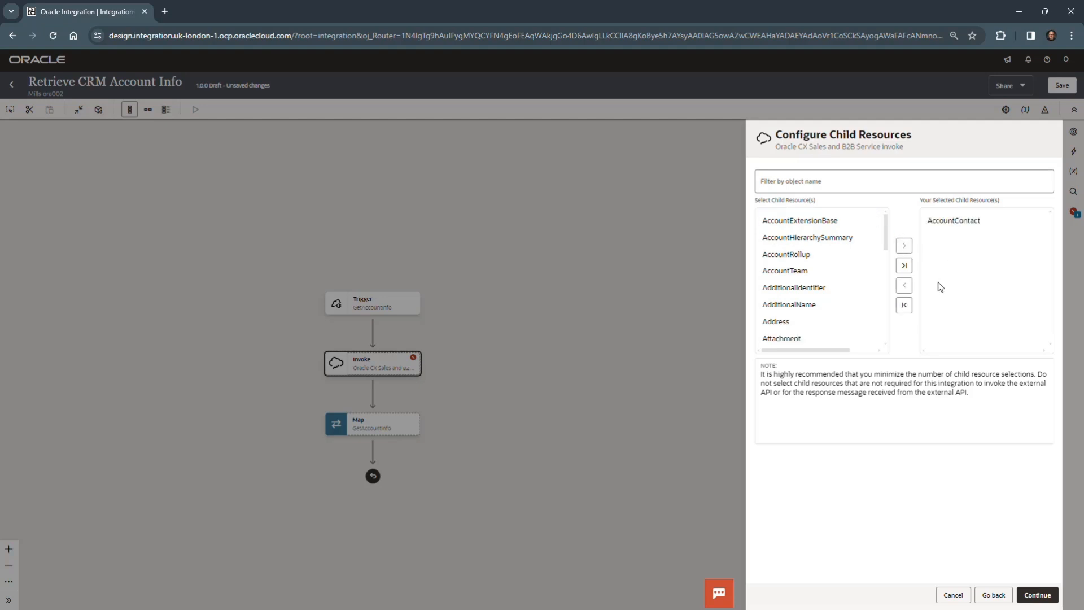
pyautogui.click(903, 305)
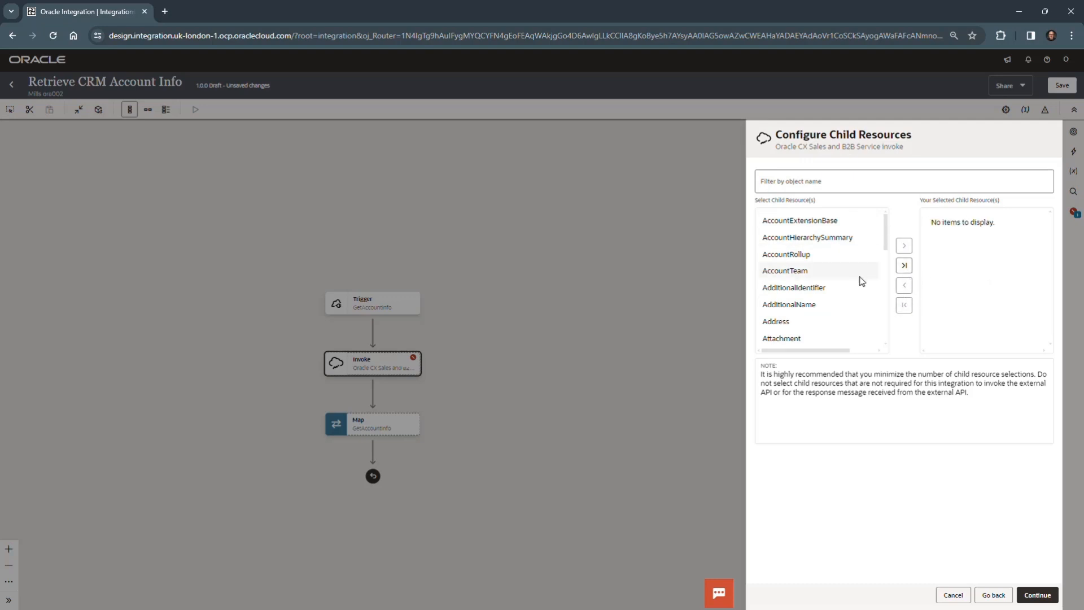
# Step: Finish the getAccountResource invoke without any child resources and save the integration
pyautogui.click(1037, 595)
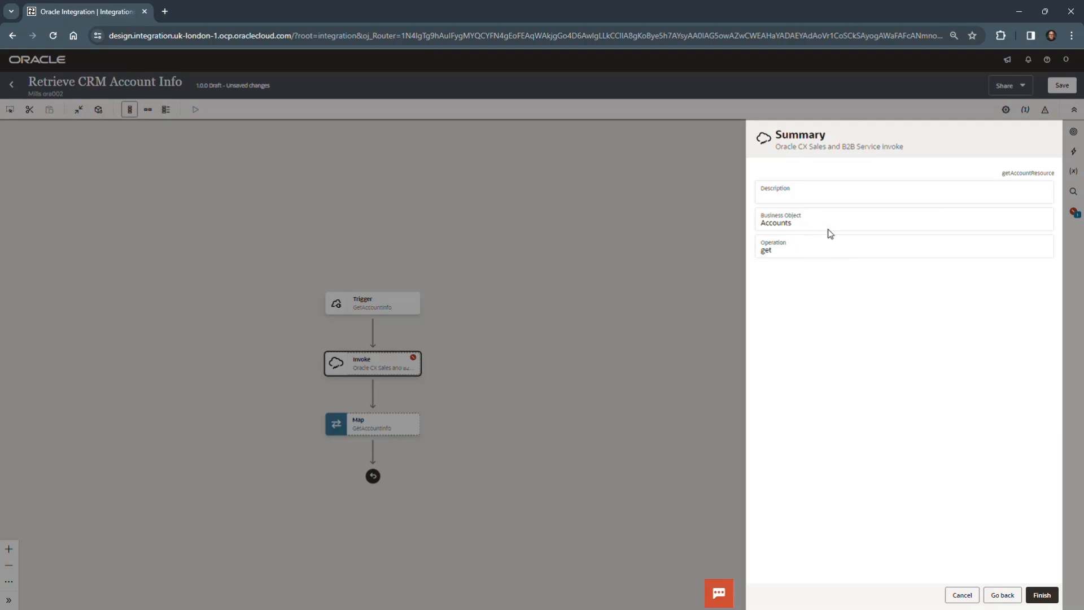
pyautogui.click(1041, 594)
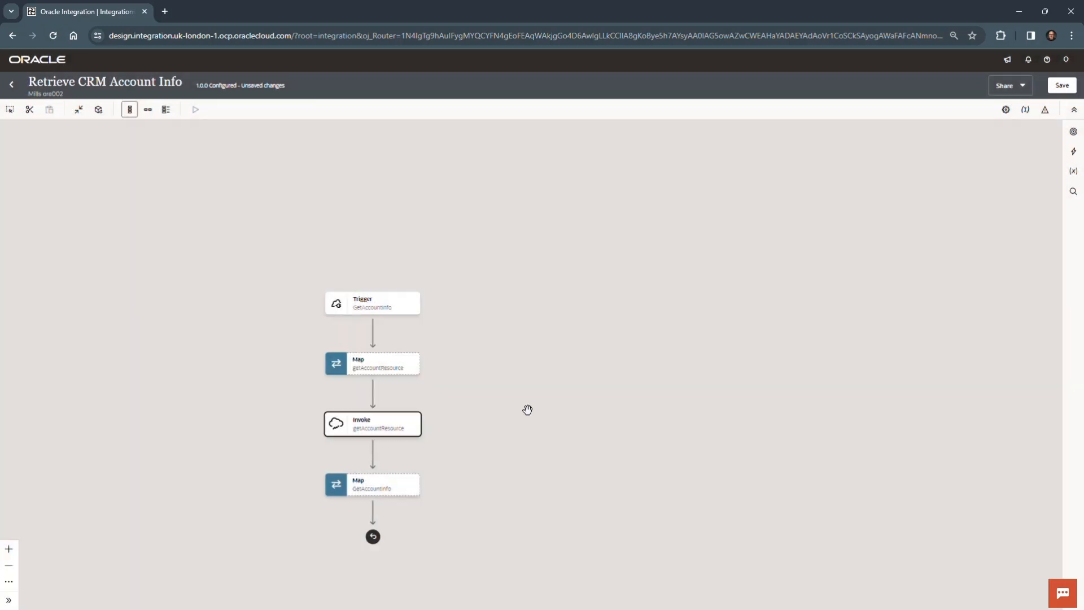
pyautogui.moveTo(527, 409); pyautogui.dragTo(689, 266)
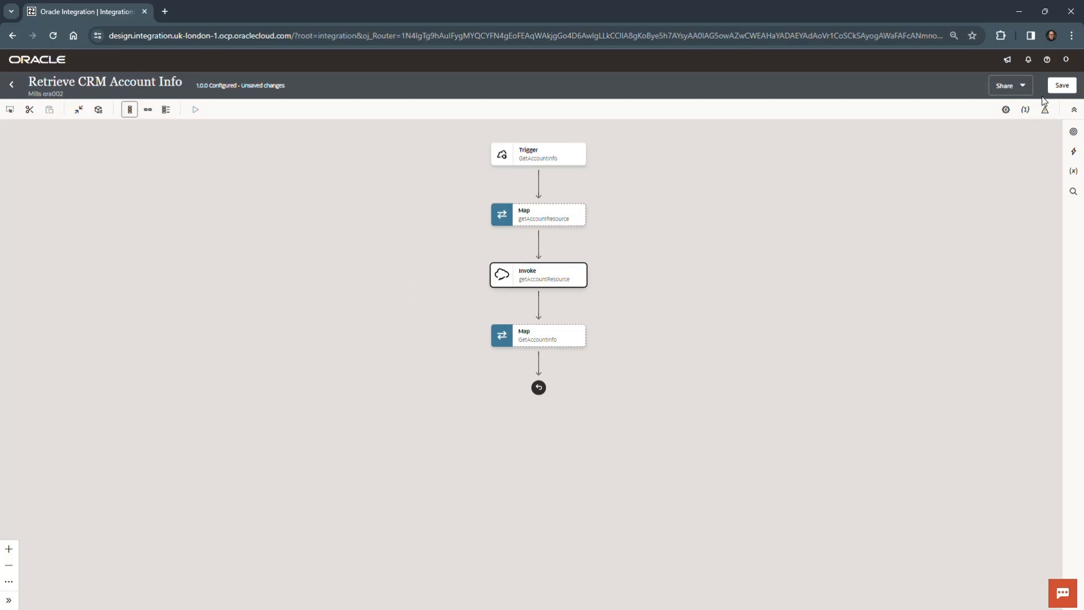
pyautogui.click(1062, 86)
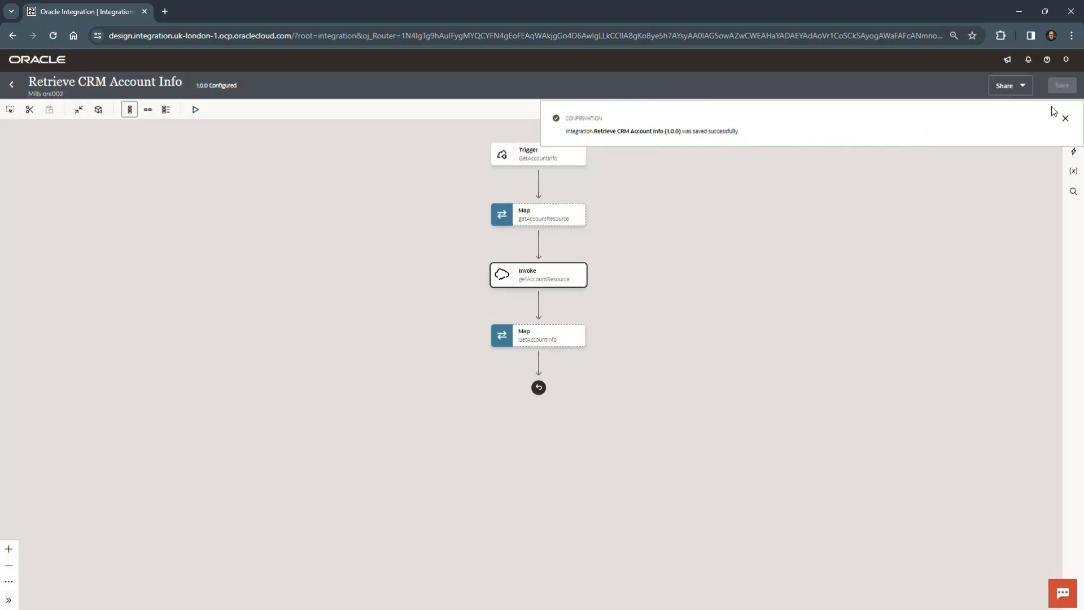
pyautogui.click(1065, 118)
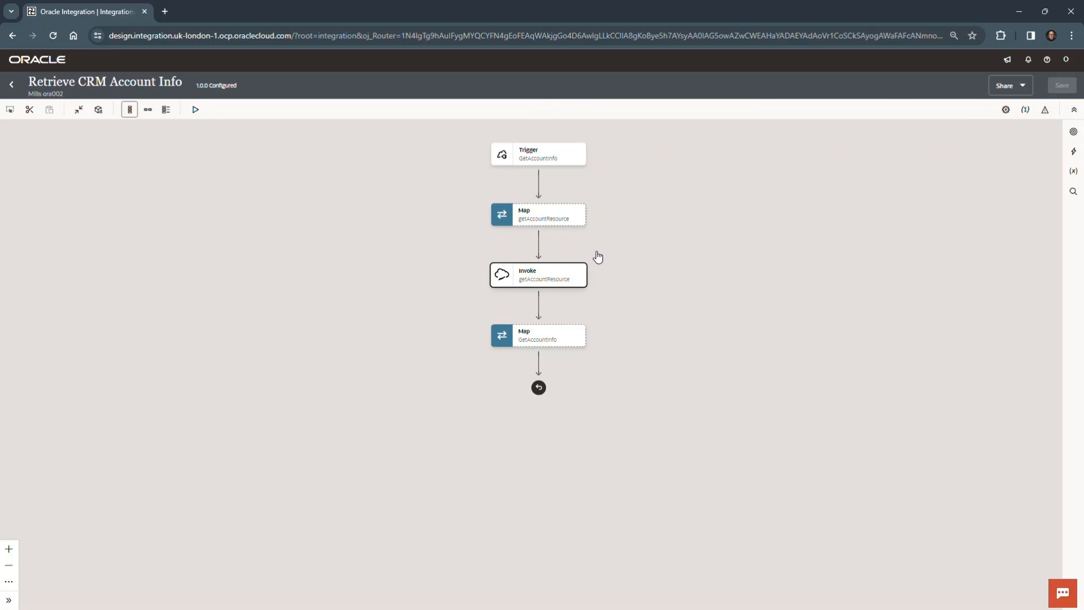
# Step: In the getAccountResource map, map the Id template parameter of the GetAccountInfo request to the Id template parameter of the getAccountResource request
pyautogui.moveTo(559, 214)
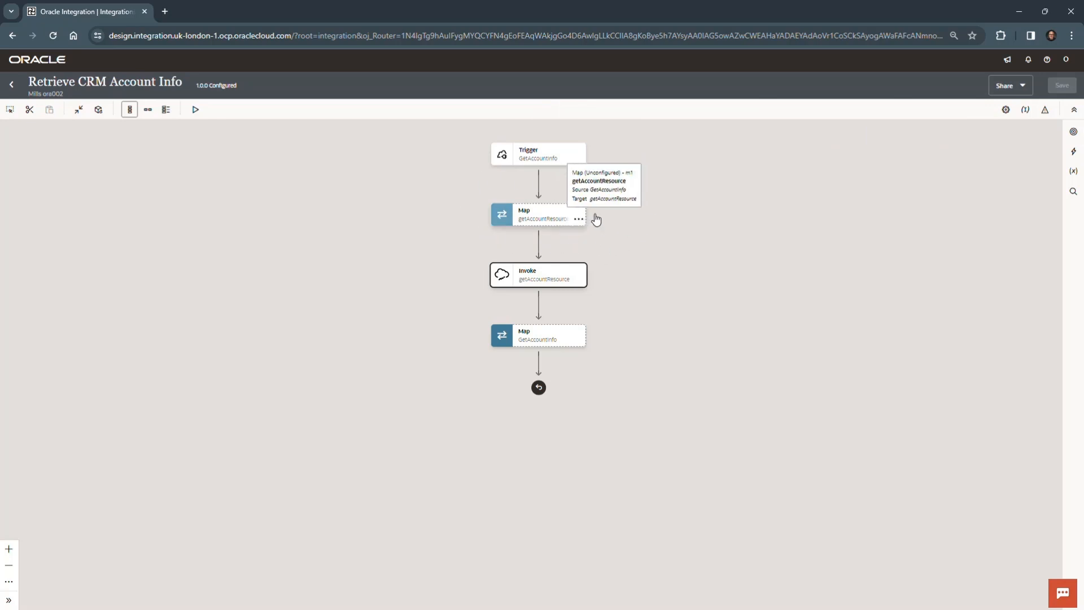
pyautogui.doubleClick(546, 215)
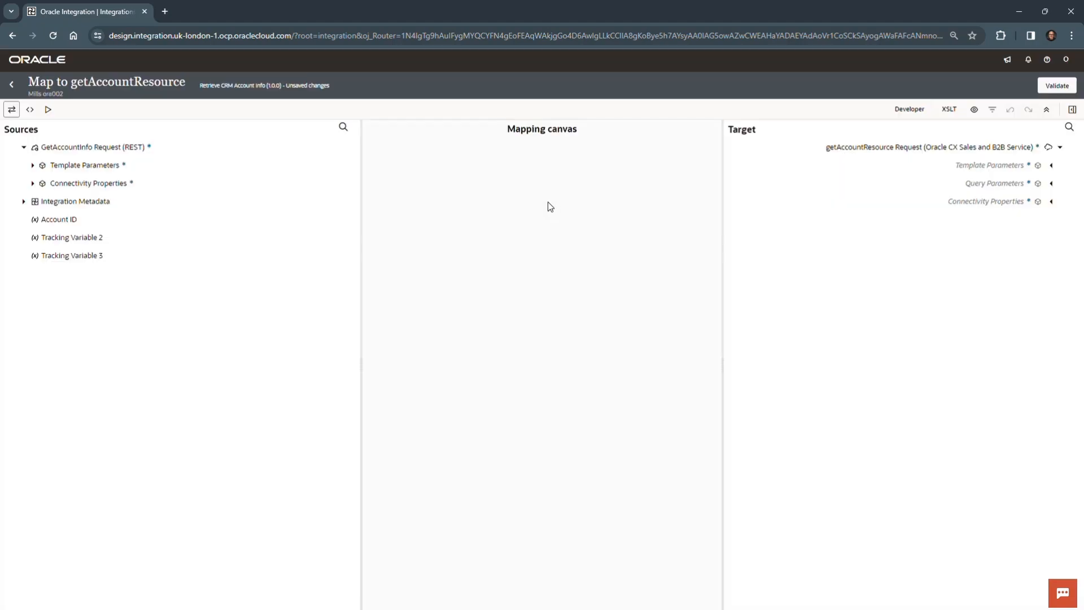
pyautogui.click(32, 166)
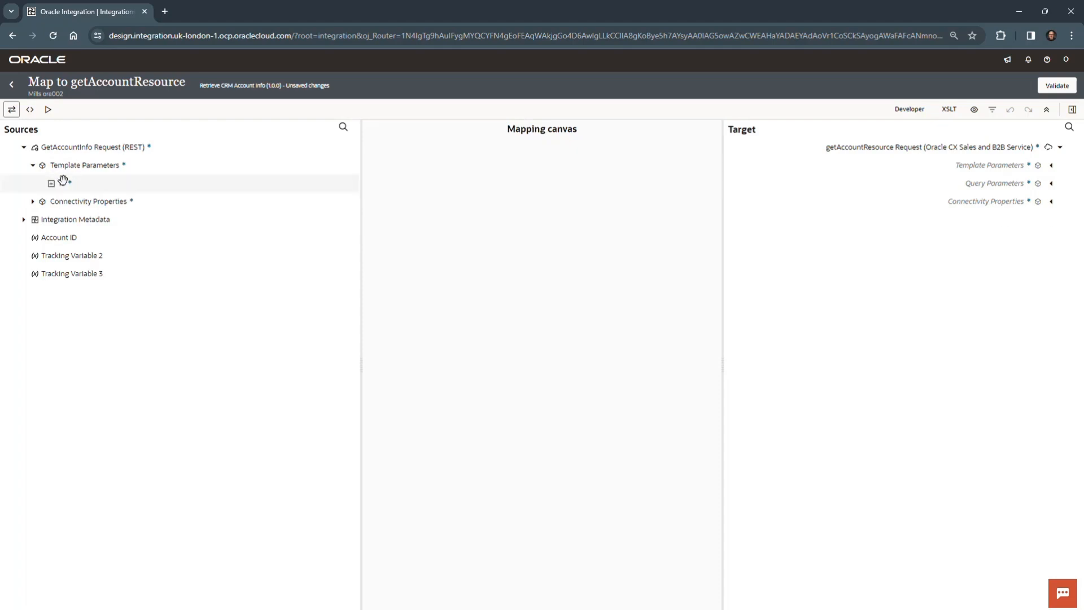
pyautogui.click(1051, 169)
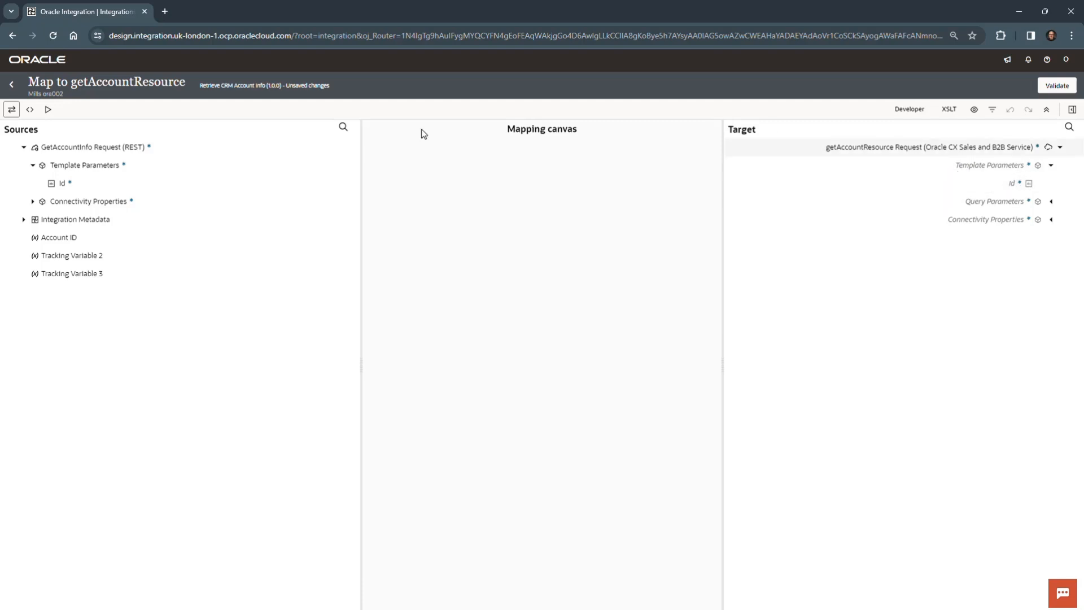
pyautogui.moveTo(70, 185)
pyautogui.mouseDown()
pyautogui.moveTo(312, 203)
pyautogui.moveTo(962, 186)
pyautogui.mouseUp()
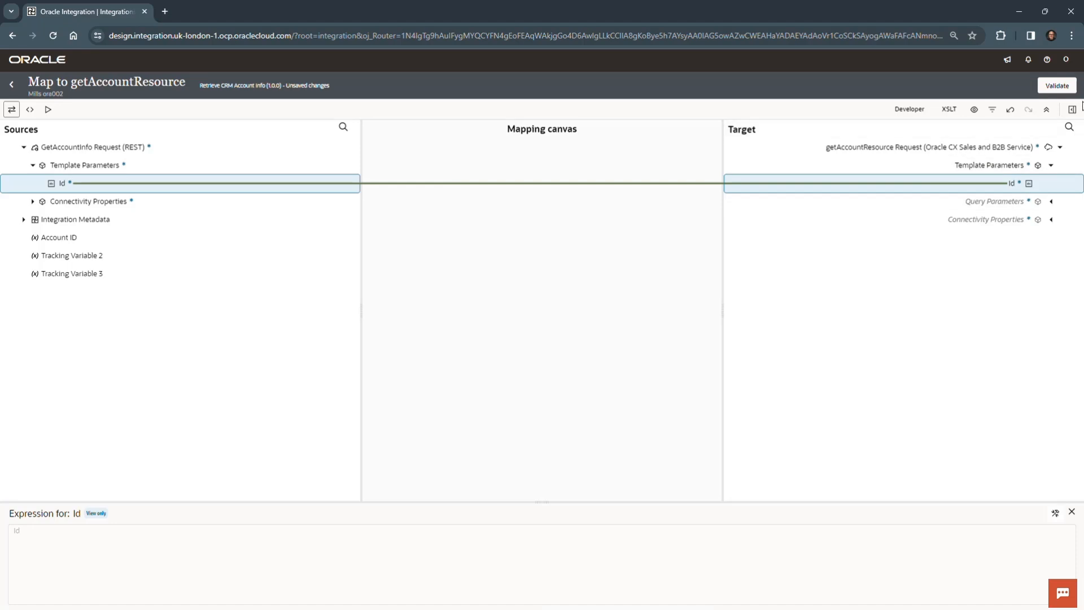
pyautogui.click(1051, 205)
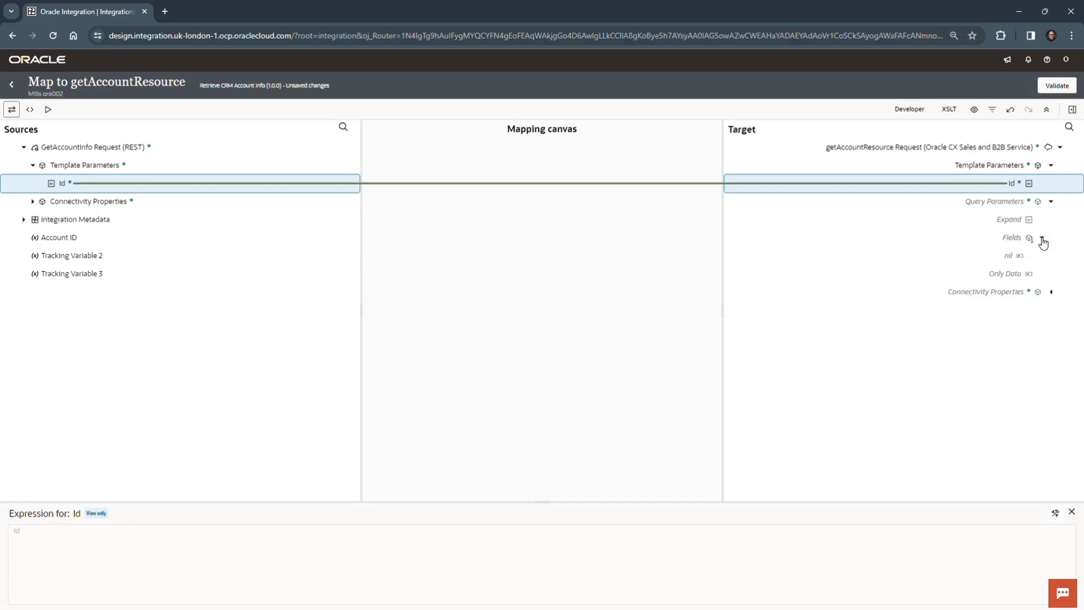
pyautogui.click(1051, 203)
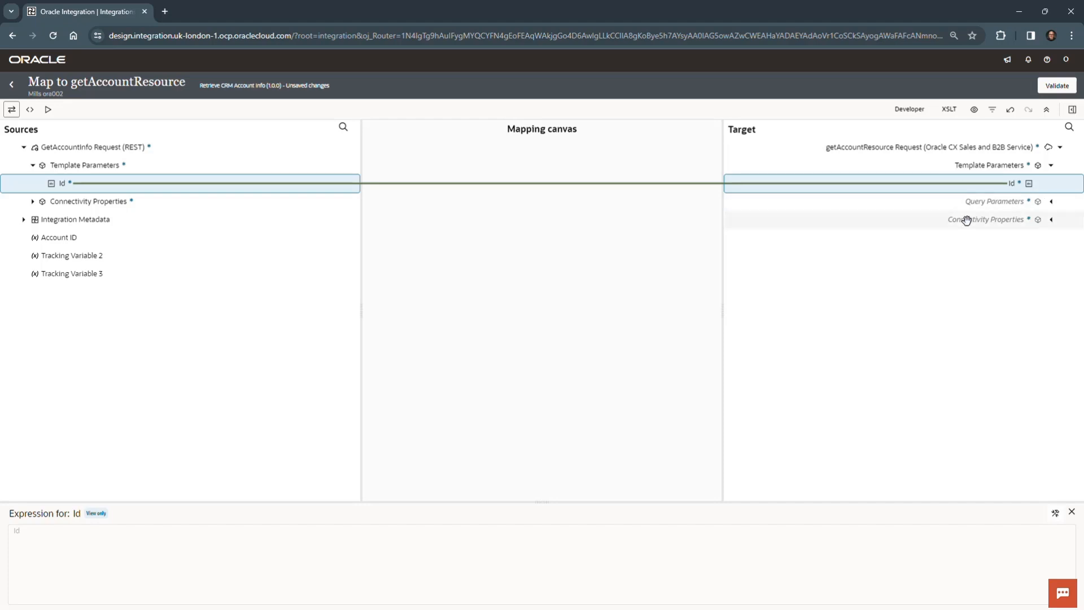
# Step: Validate the getAccountResource map, then return to the integration flow and save it
pyautogui.click(1056, 86)
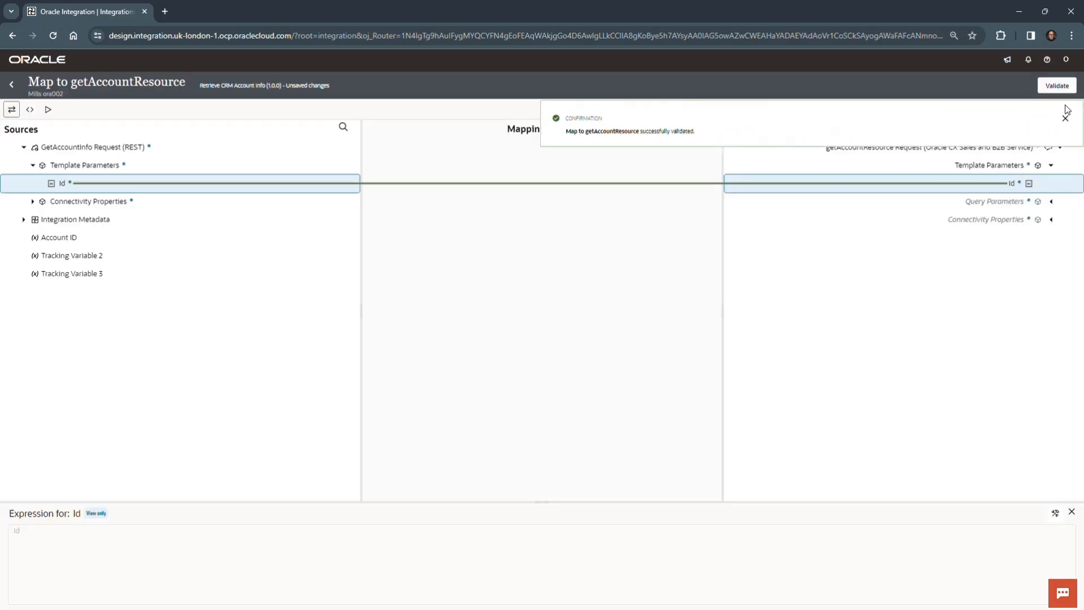
pyautogui.click(1066, 118)
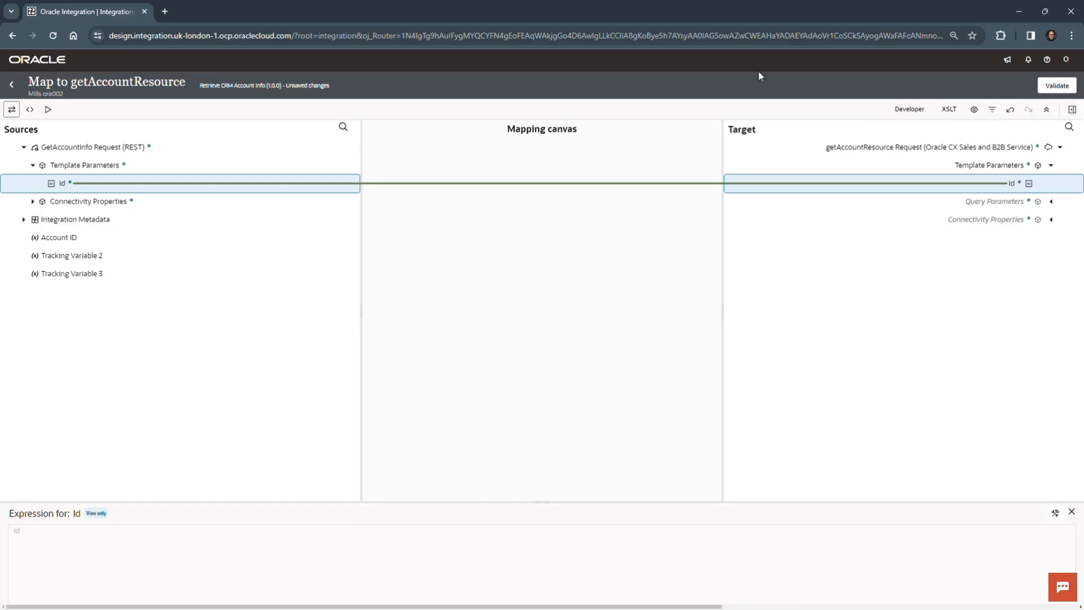
pyautogui.click(13, 84)
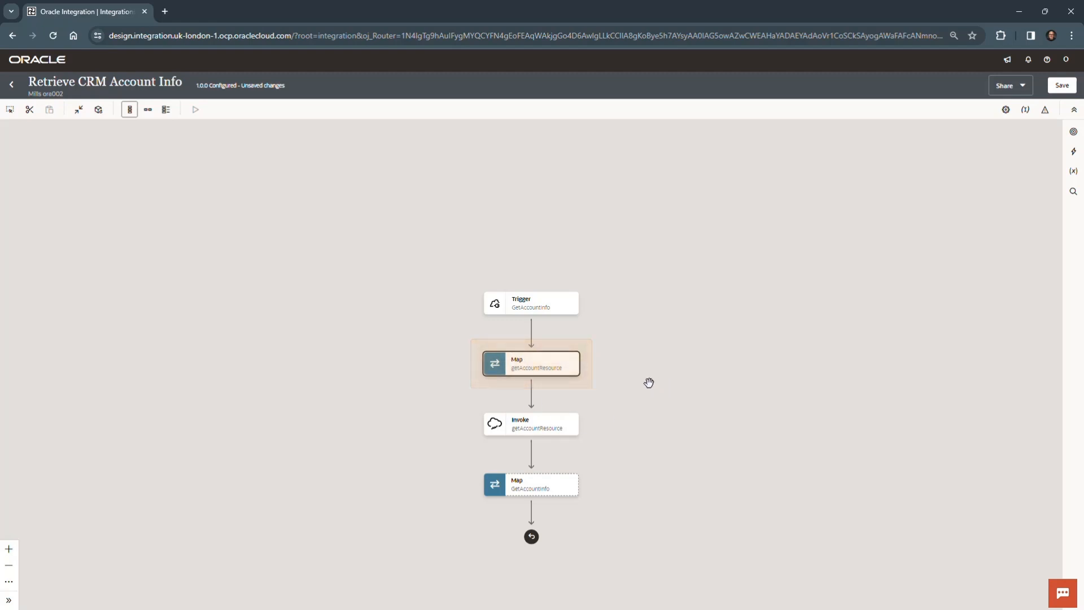
pyautogui.moveTo(648, 382); pyautogui.dragTo(685, 261)
pyautogui.click(1061, 86)
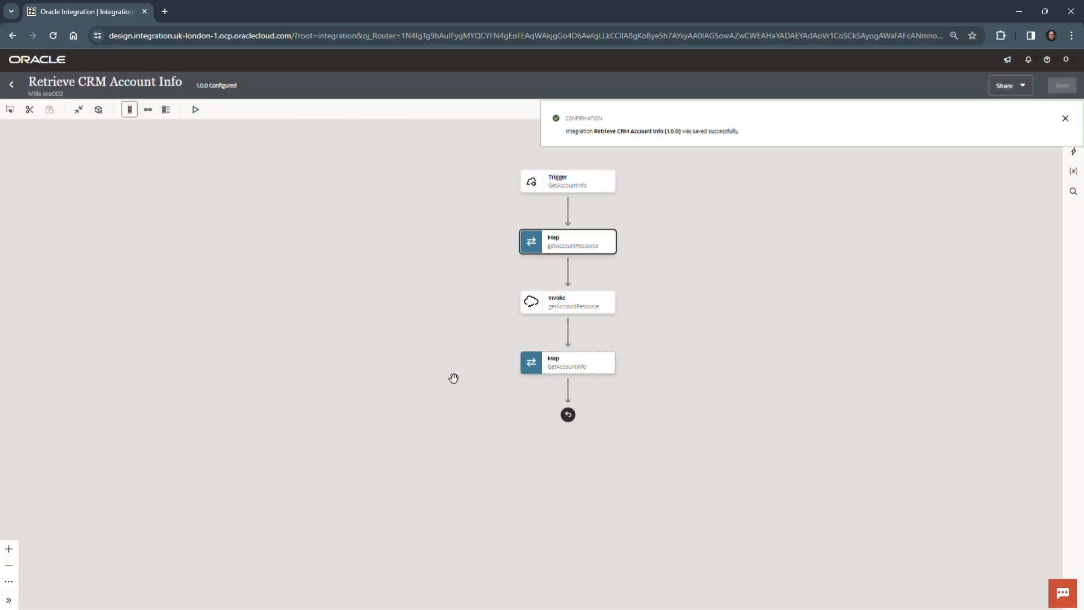
pyautogui.click(1065, 119)
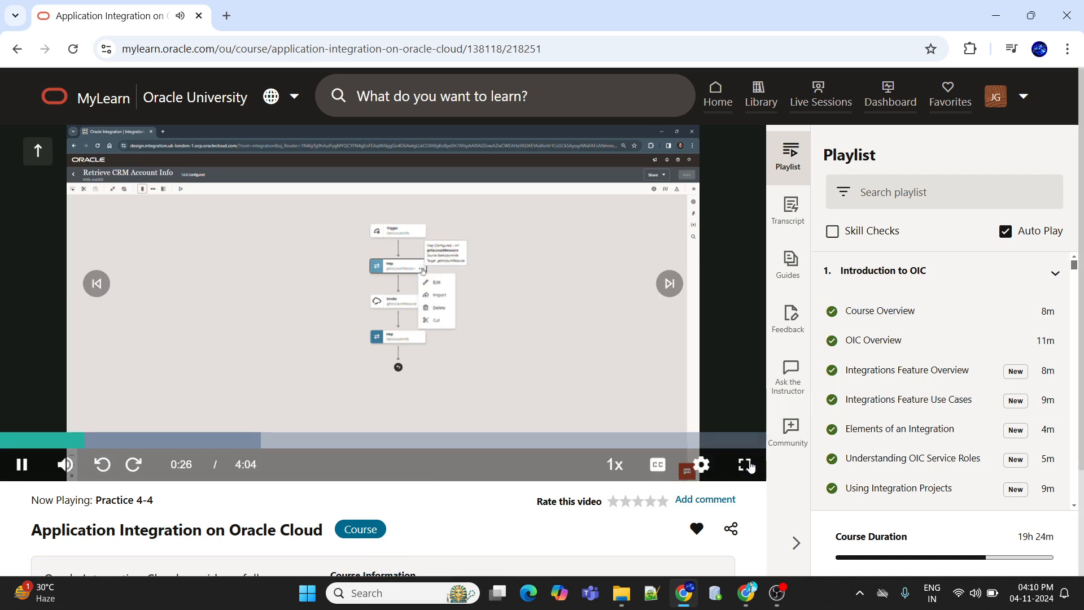
pyautogui.click(744, 465)
pyautogui.click(1016, 599)
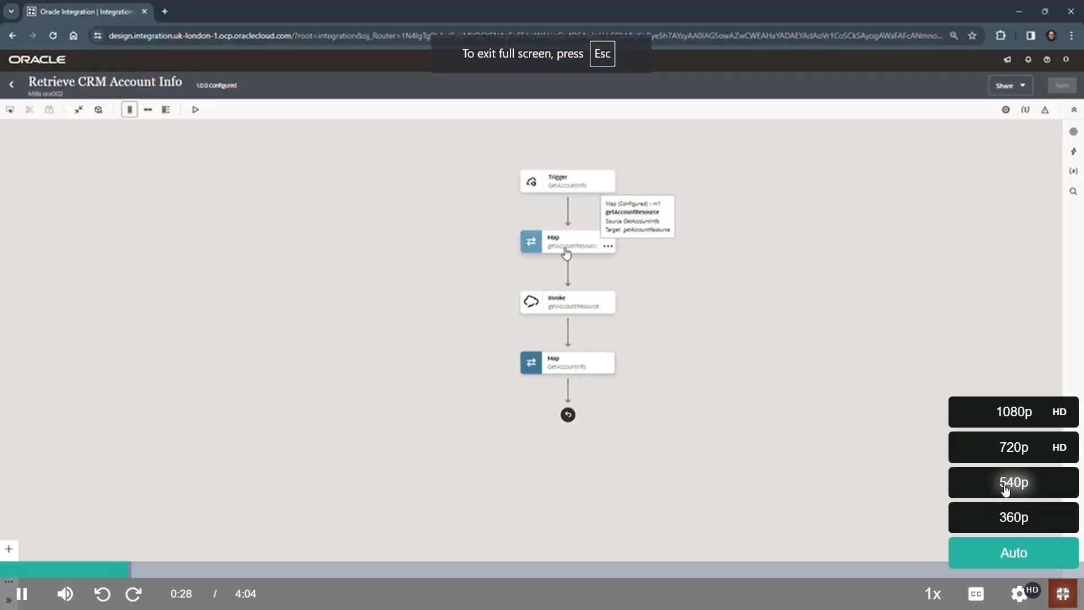
pyautogui.click(1012, 421)
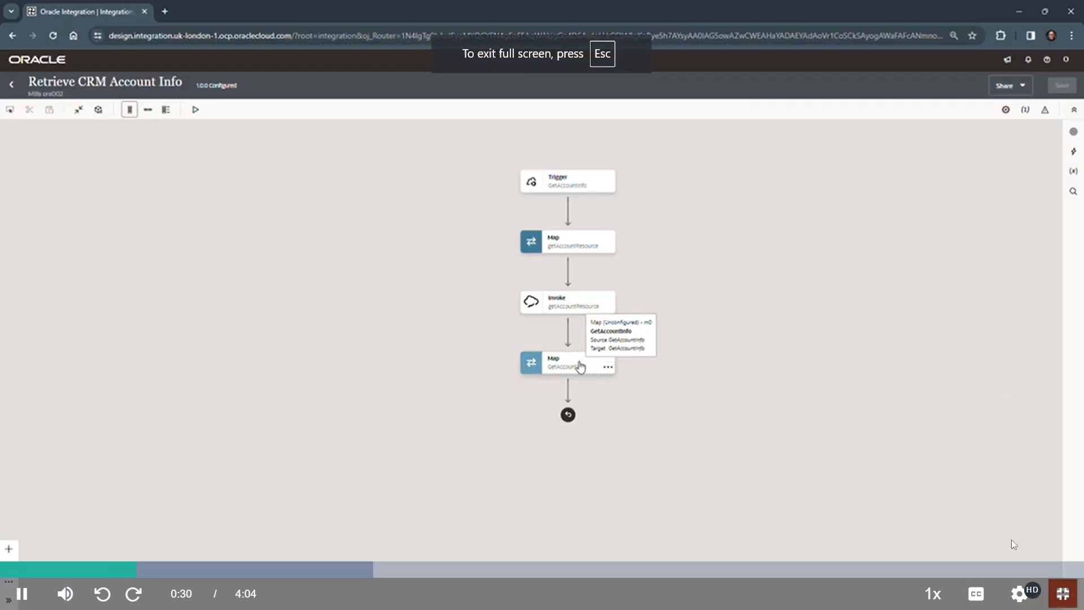
pyautogui.click(1019, 593)
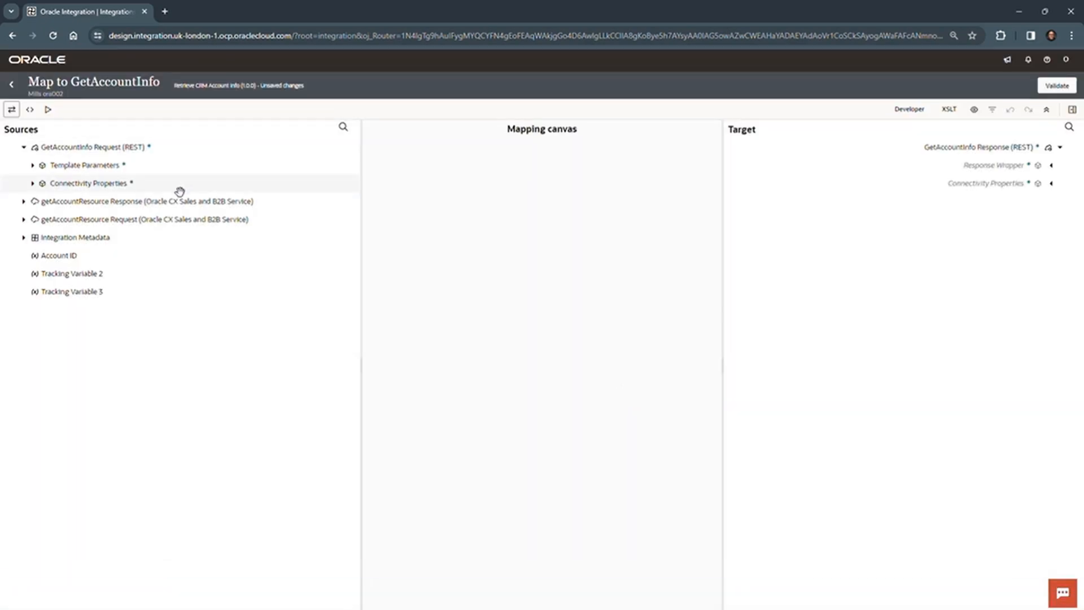
# Step: In the GetAccountInfo map, expand the getAccountResource Get Response in the sources and the Response Wrapper in the target
pyautogui.click(24, 201)
pyautogui.click(34, 219)
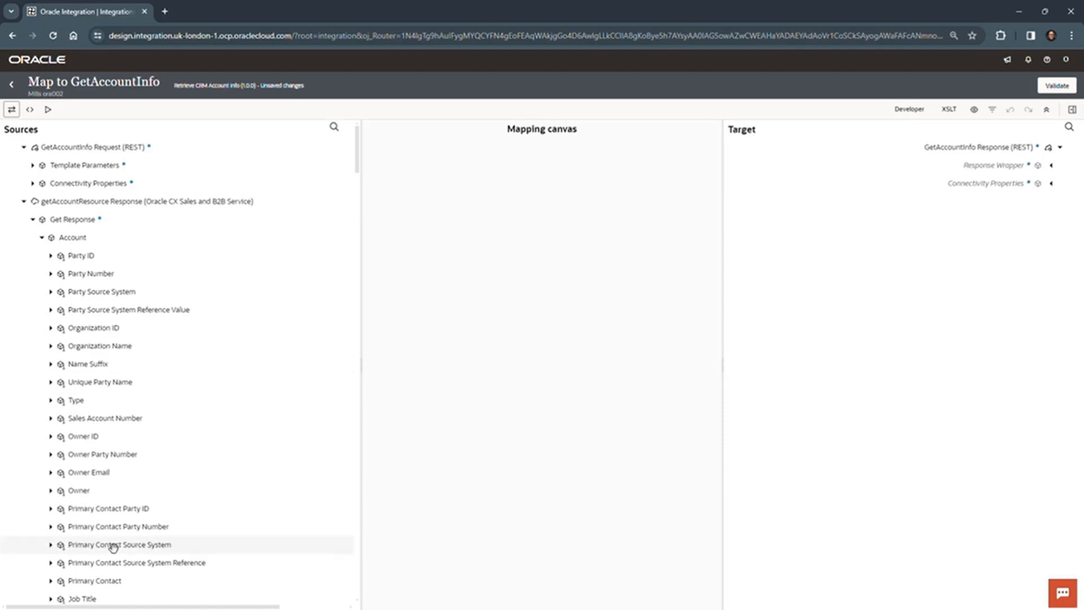
pyautogui.click(1051, 166)
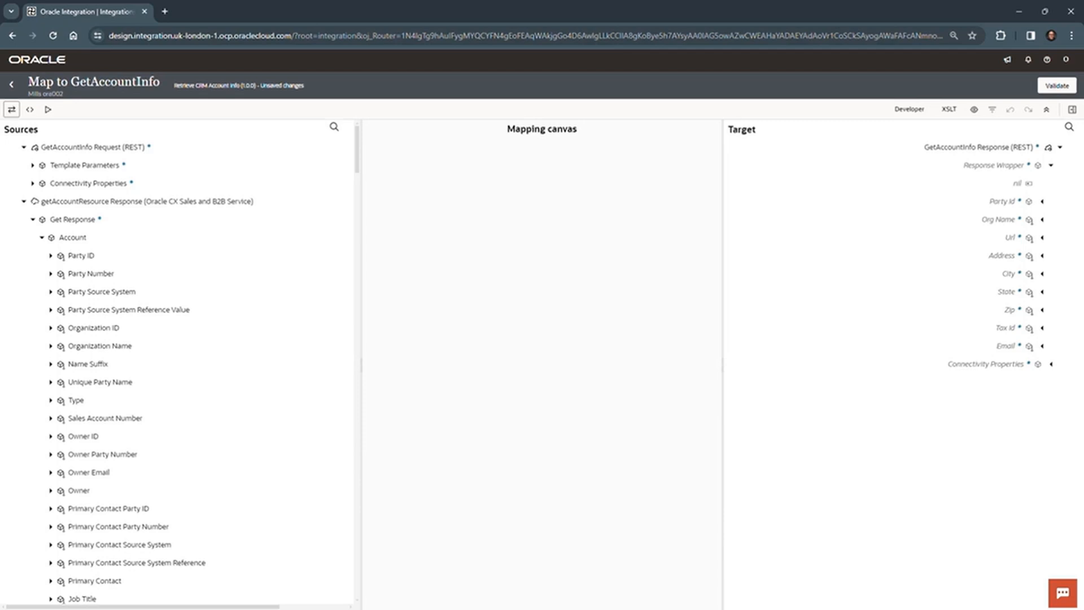
pyautogui.click(335, 128)
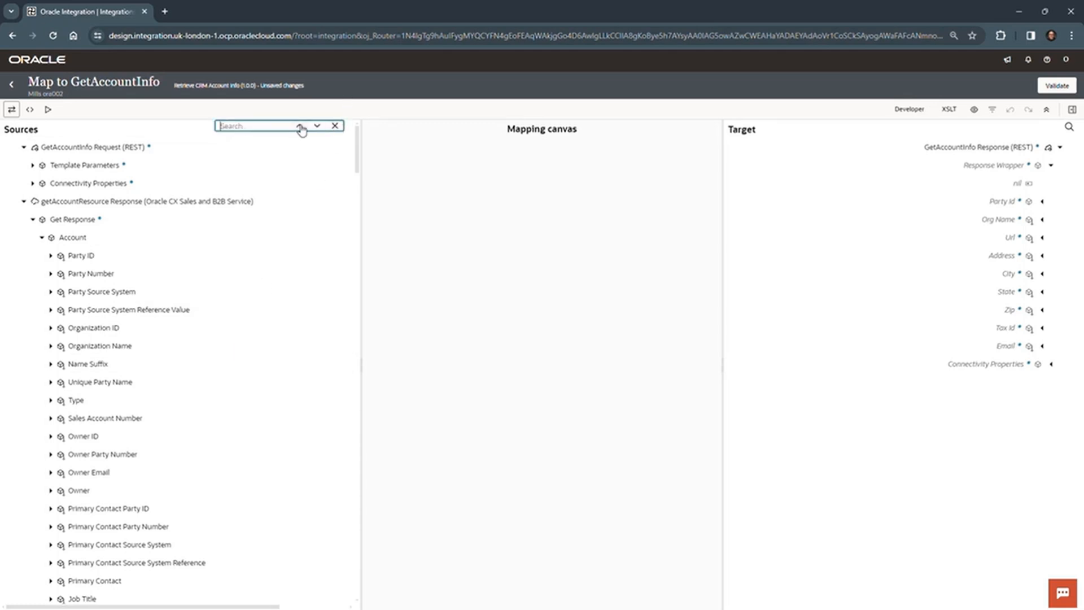
pyautogui.click(335, 125)
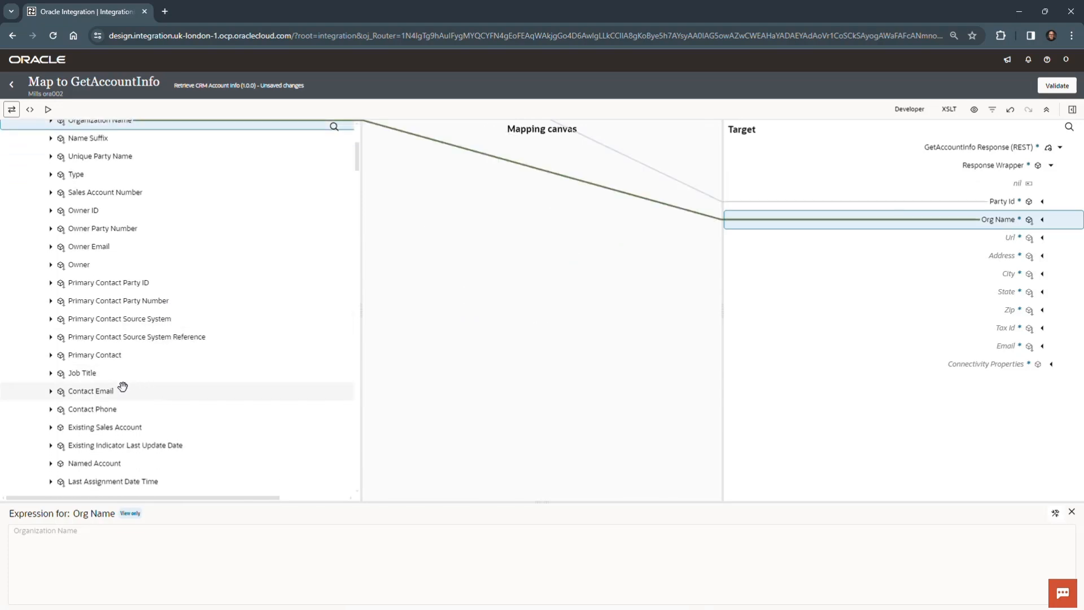
# Step: Map Contact Email to the target Email field and Taxpayer Identification Number to Tax Id
pyautogui.moveTo(143, 389); pyautogui.dragTo(938, 352)
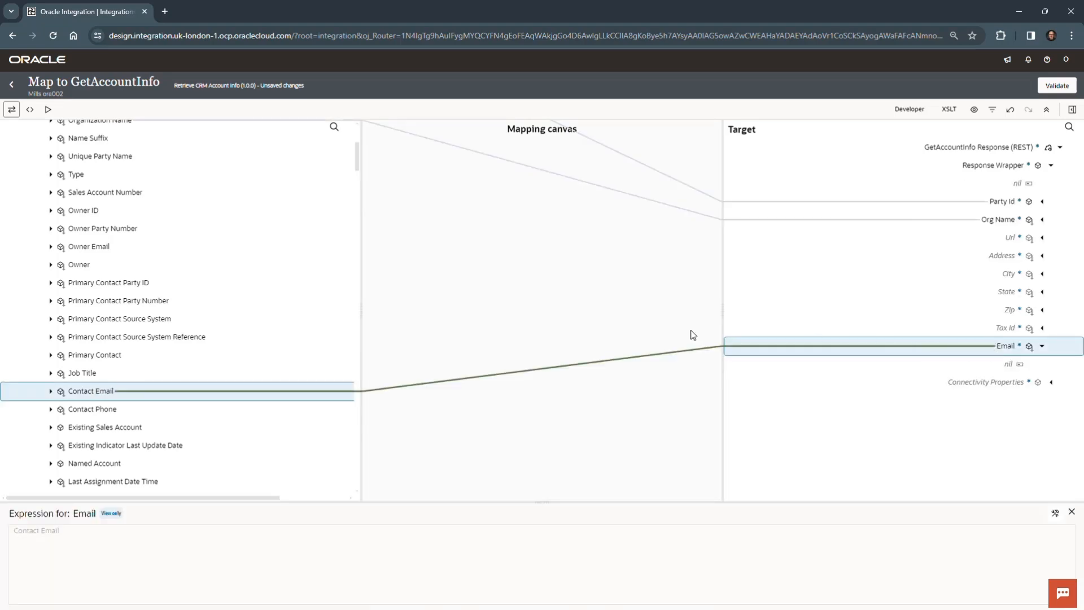
pyautogui.scroll(-3, 145, 418)
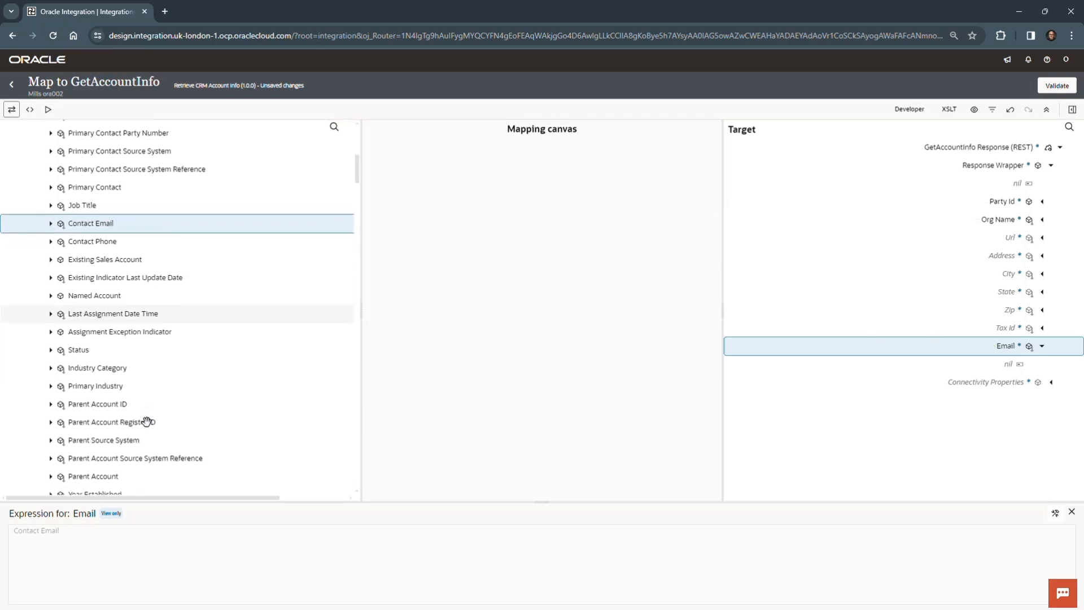
pyautogui.scroll(-1, 147, 420)
pyautogui.scroll(-5, 147, 418)
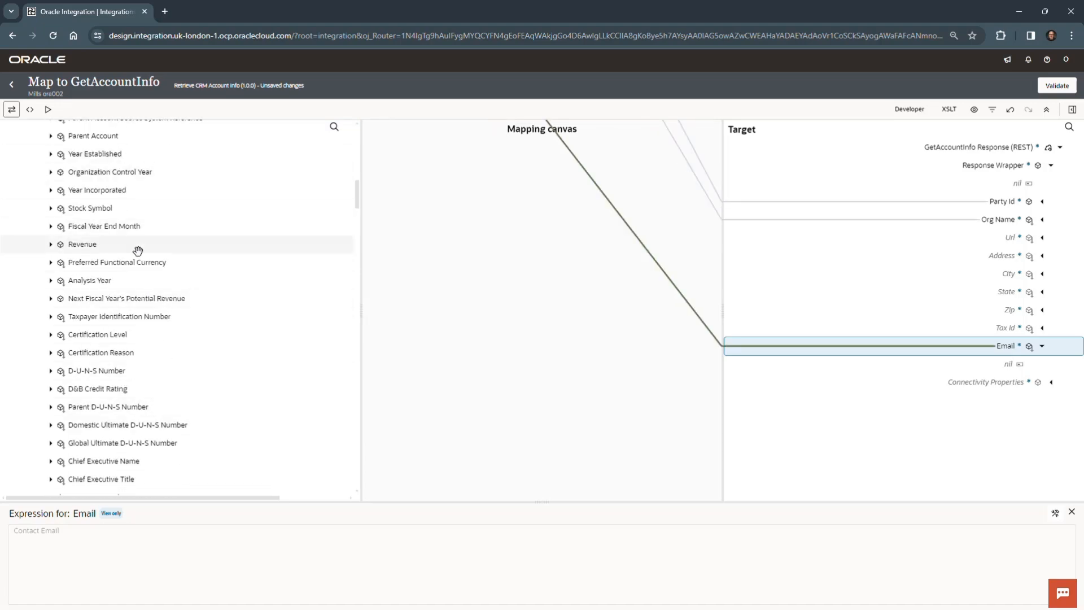
pyautogui.click(136, 321)
pyautogui.moveTo(132, 317); pyautogui.dragTo(867, 326)
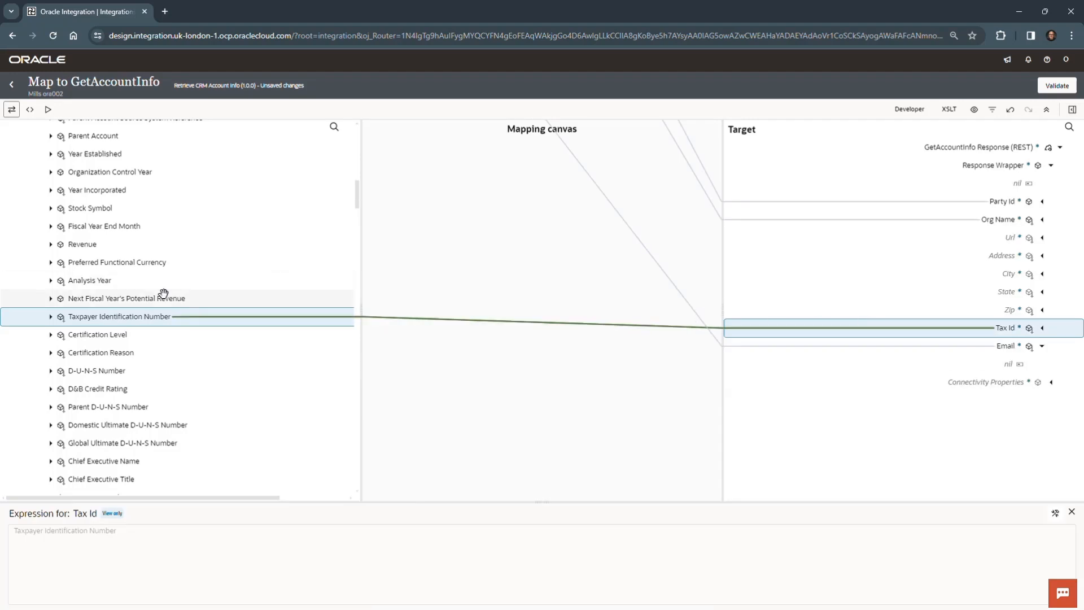
# Step: Find the URL field in the getAccountResource response by searching the sources, and map it to the target Url field
pyautogui.scroll(-3, 163, 346)
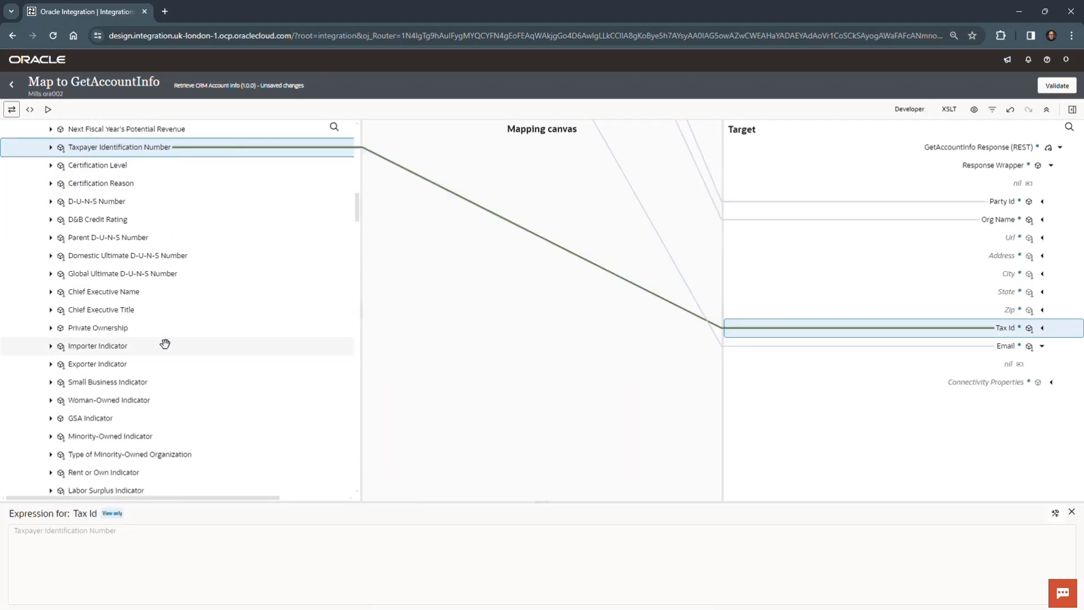
pyautogui.scroll(5, 165, 344)
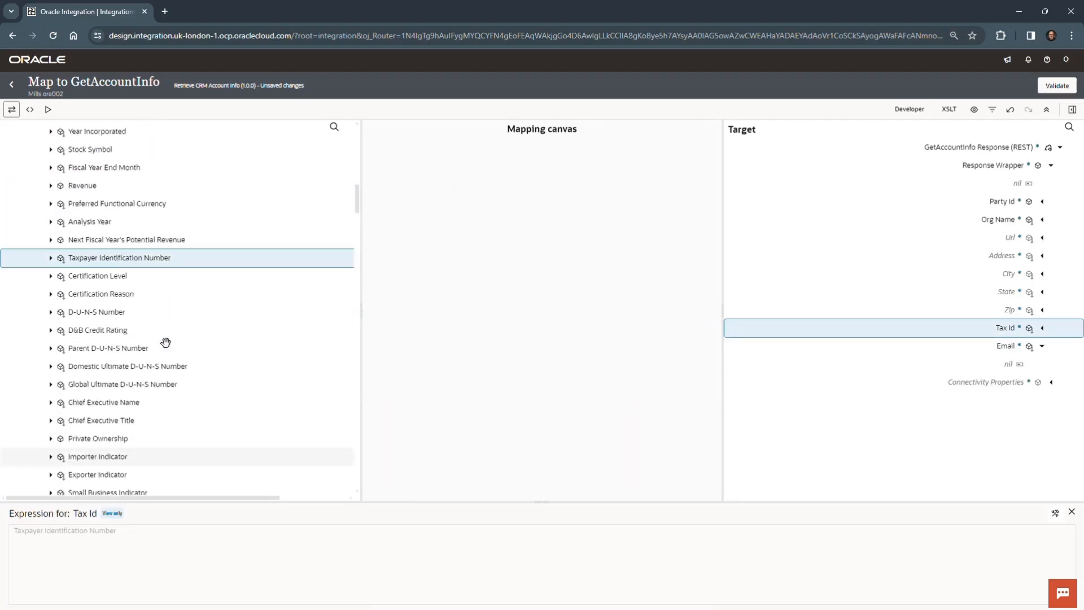
pyautogui.click(336, 125)
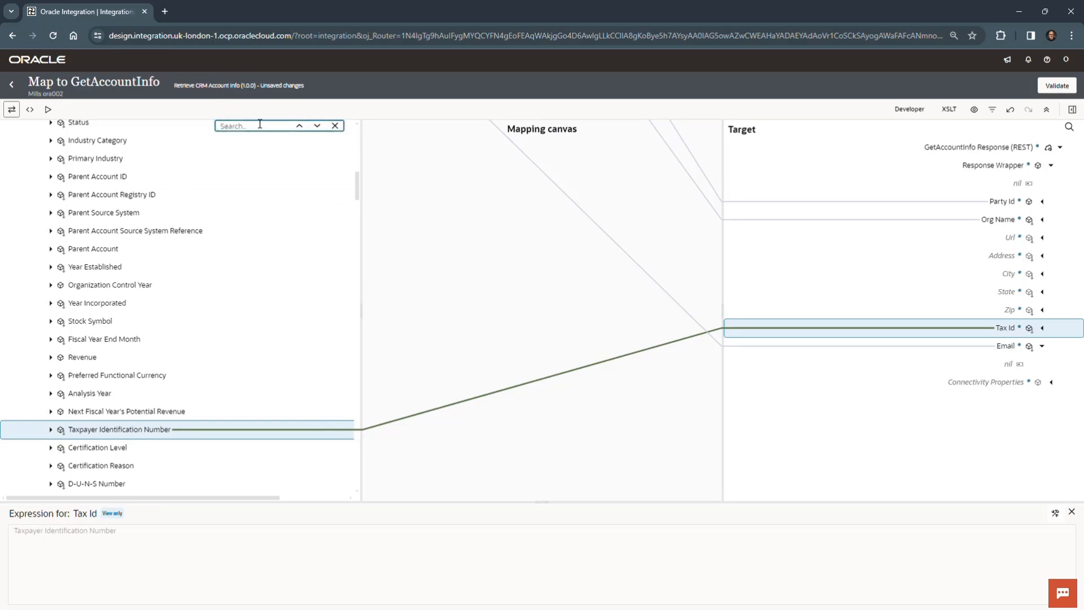
pyautogui.write('u')
pyautogui.press('Return')
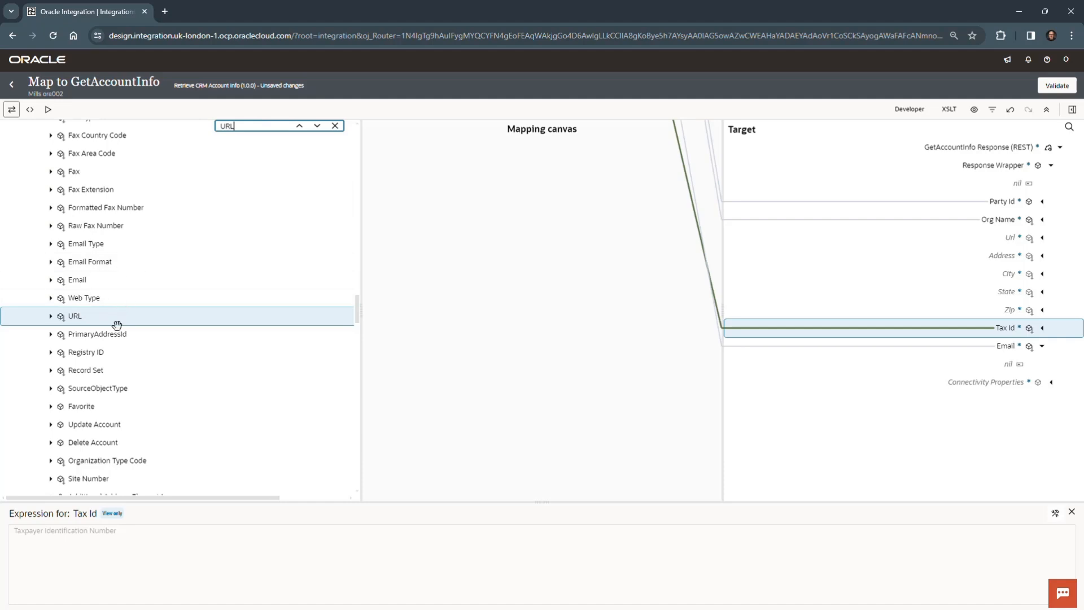
pyautogui.moveTo(125, 320); pyautogui.dragTo(867, 240)
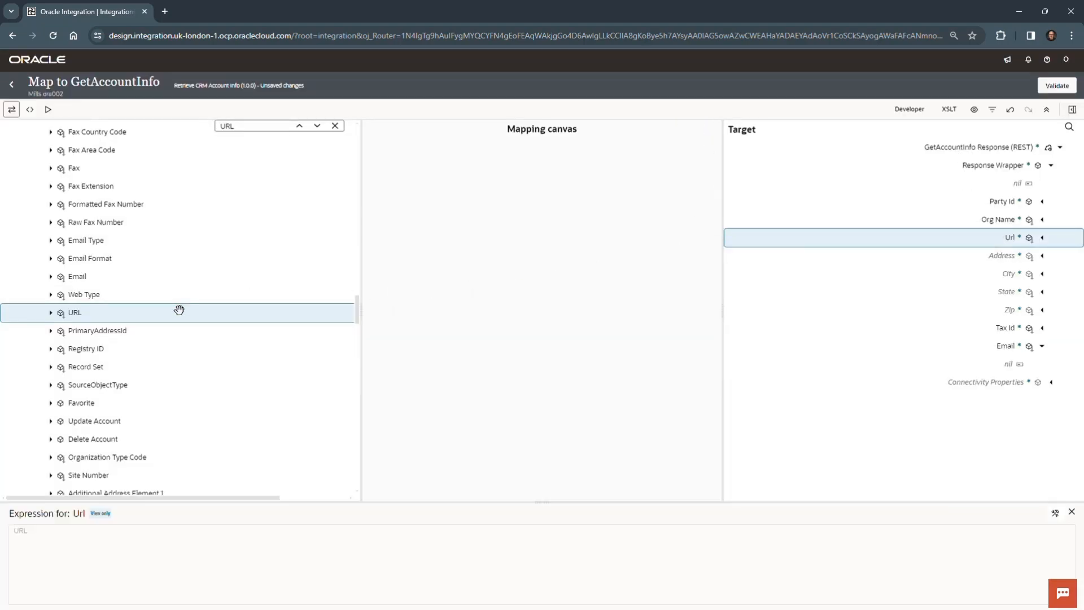
# Step: Search the sources for Address Line 1 and map that field to the target Address field
pyautogui.scroll(-5, 179, 308)
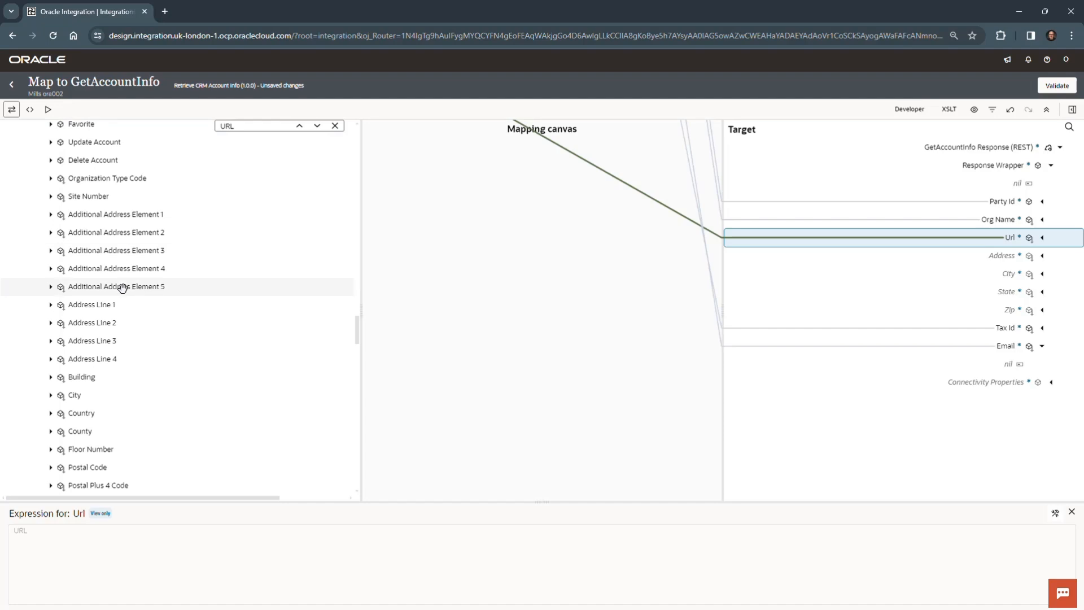
pyautogui.scroll(4, 125, 247)
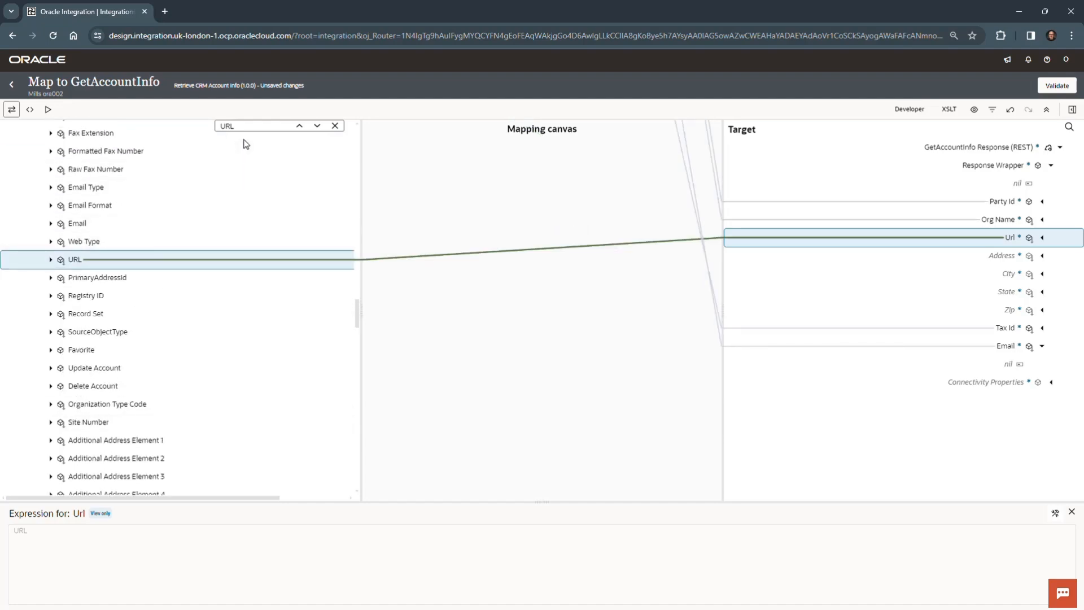
pyautogui.moveTo(246, 124); pyautogui.dragTo(212, 120)
pyautogui.write('Address Line 1')
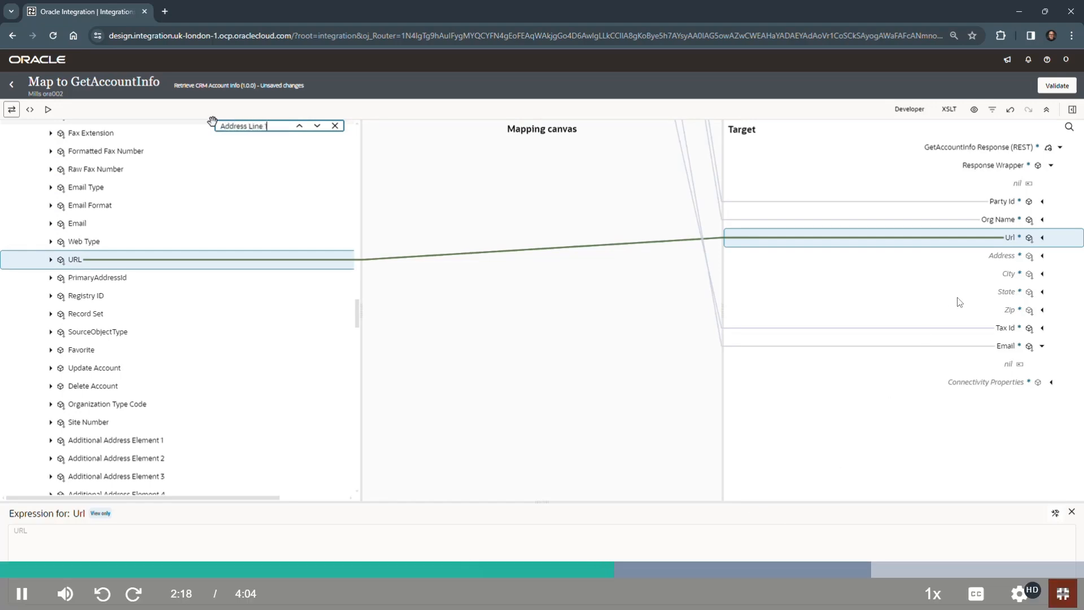
pyautogui.press('Return')
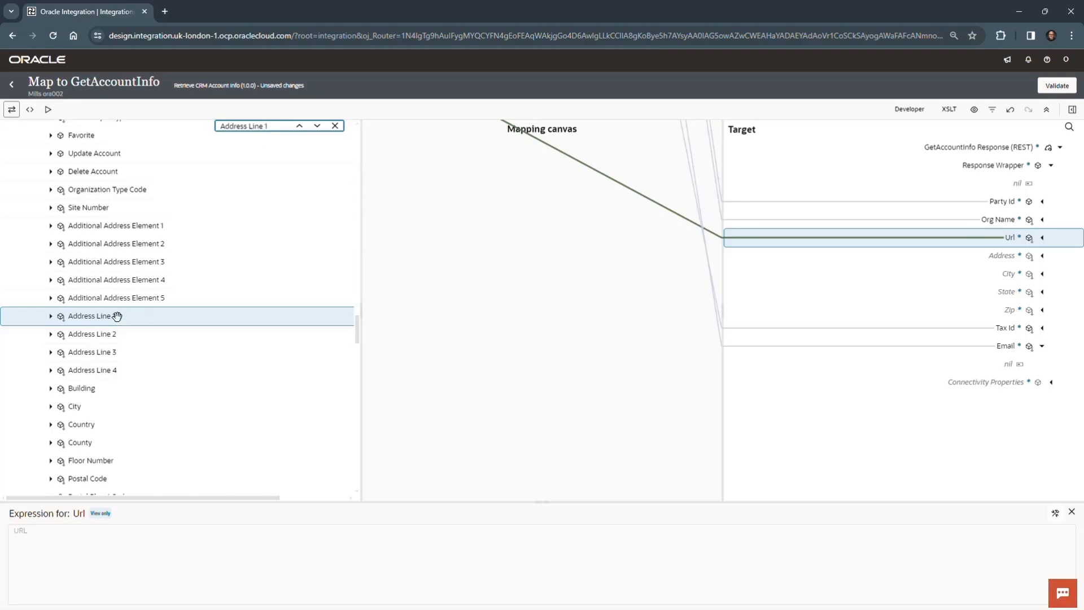
pyautogui.moveTo(117, 315); pyautogui.dragTo(793, 257)
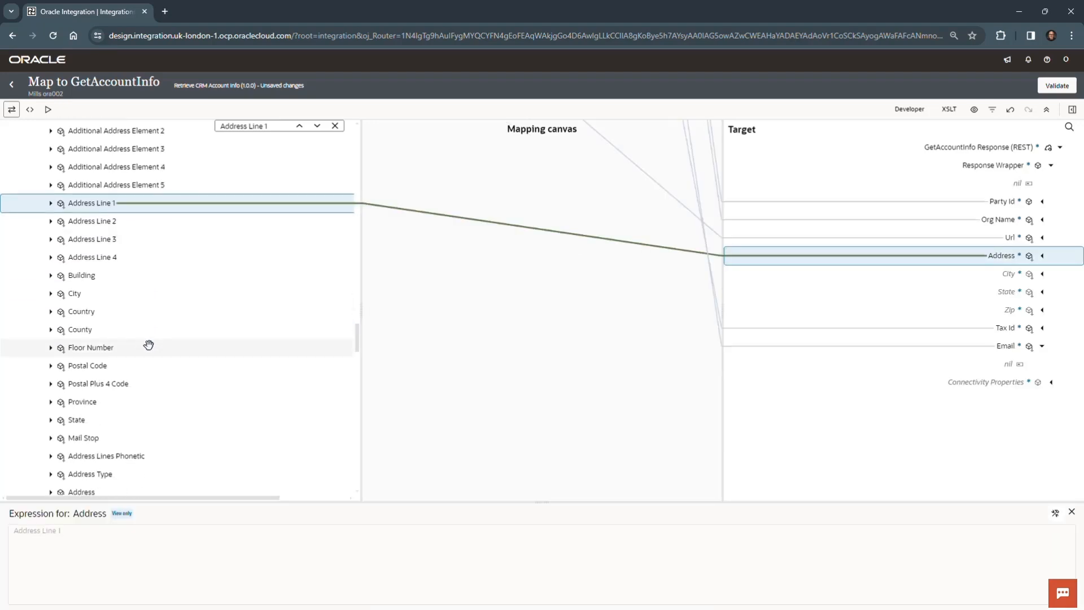
# Step: Map City to City, State to State and Postal Code to Zip, then validate the GetAccountInfo map
pyautogui.moveTo(82, 294); pyautogui.dragTo(954, 277)
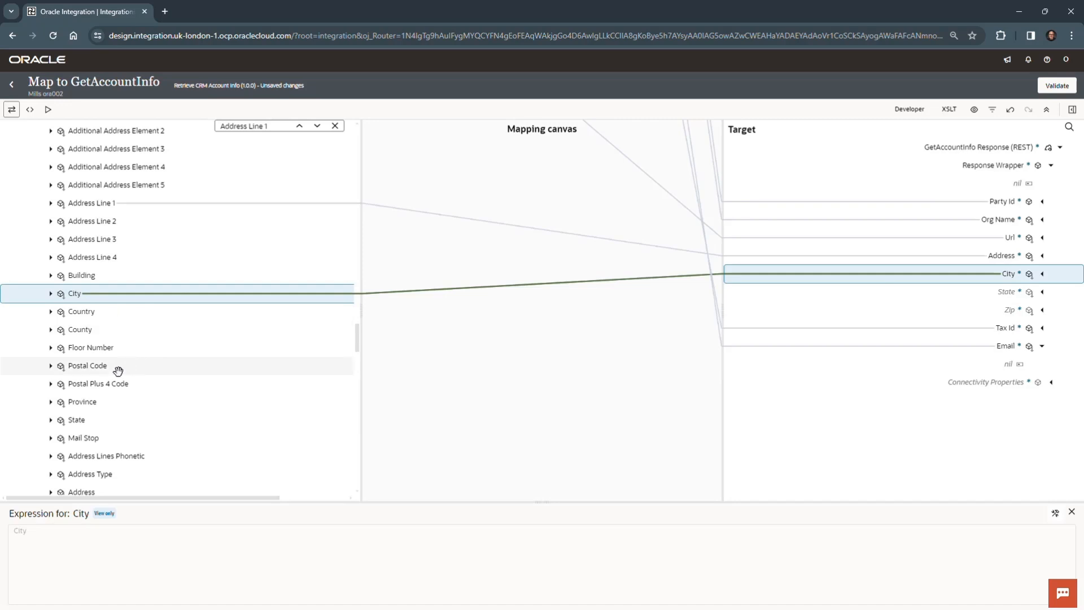
pyautogui.moveTo(92, 368); pyautogui.dragTo(948, 293)
pyautogui.click(118, 314)
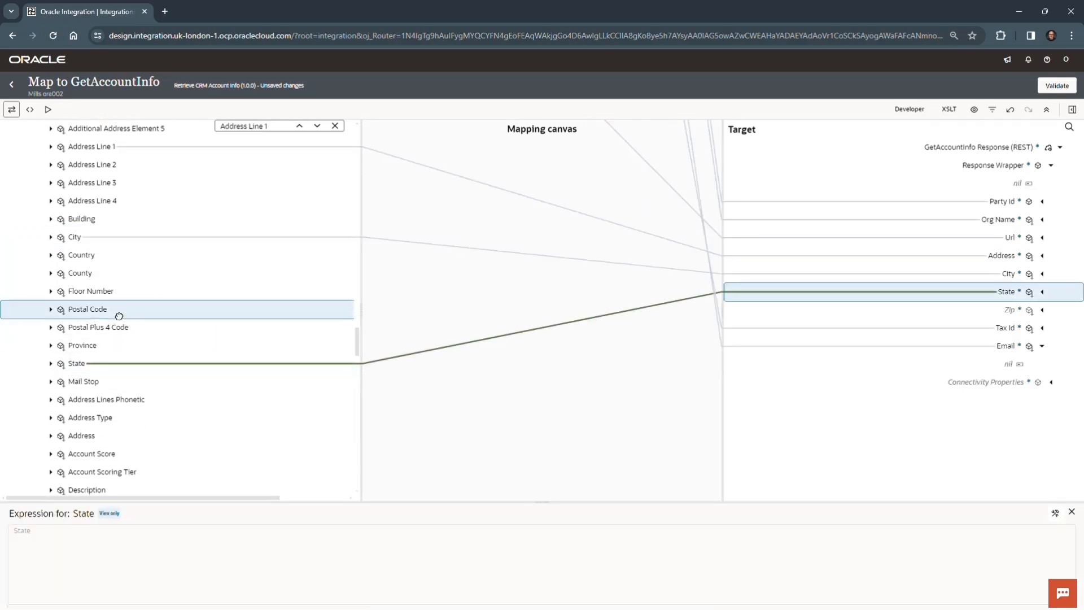
pyautogui.moveTo(118, 312); pyautogui.dragTo(914, 311)
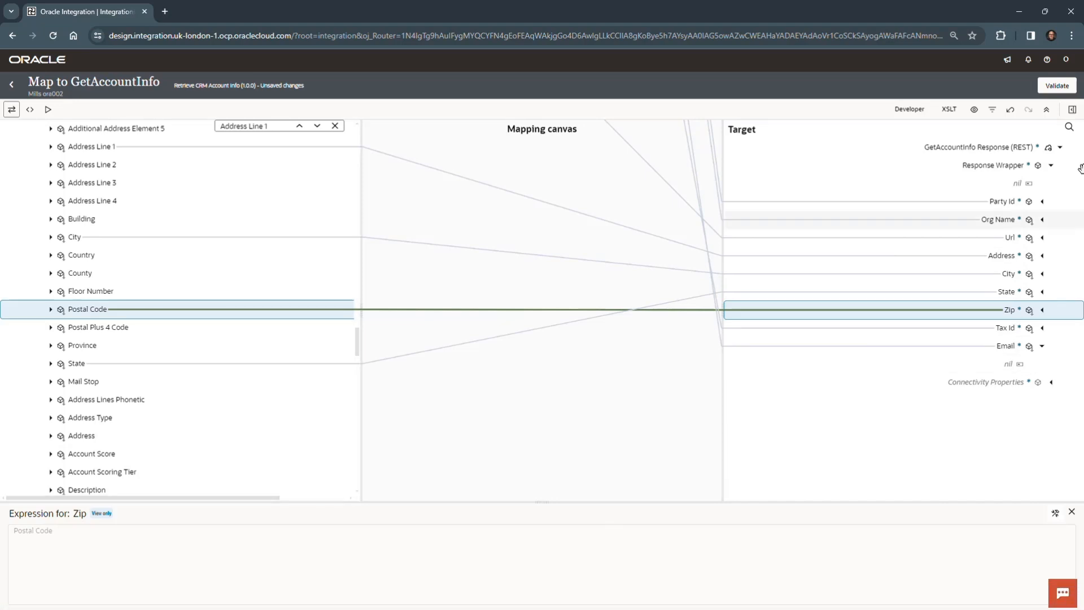
pyautogui.click(1057, 86)
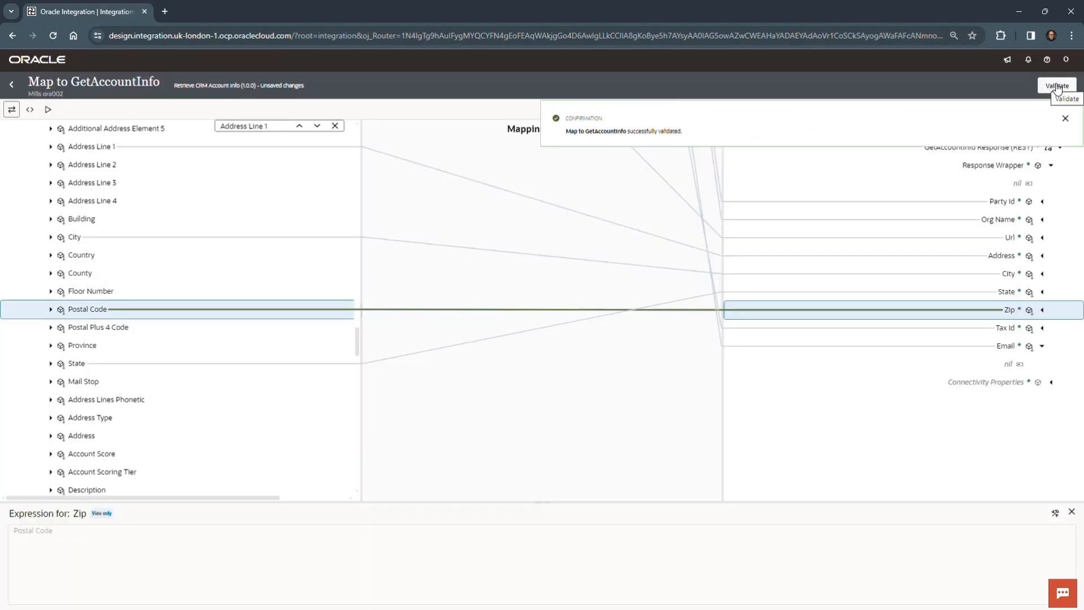
pyautogui.click(1065, 118)
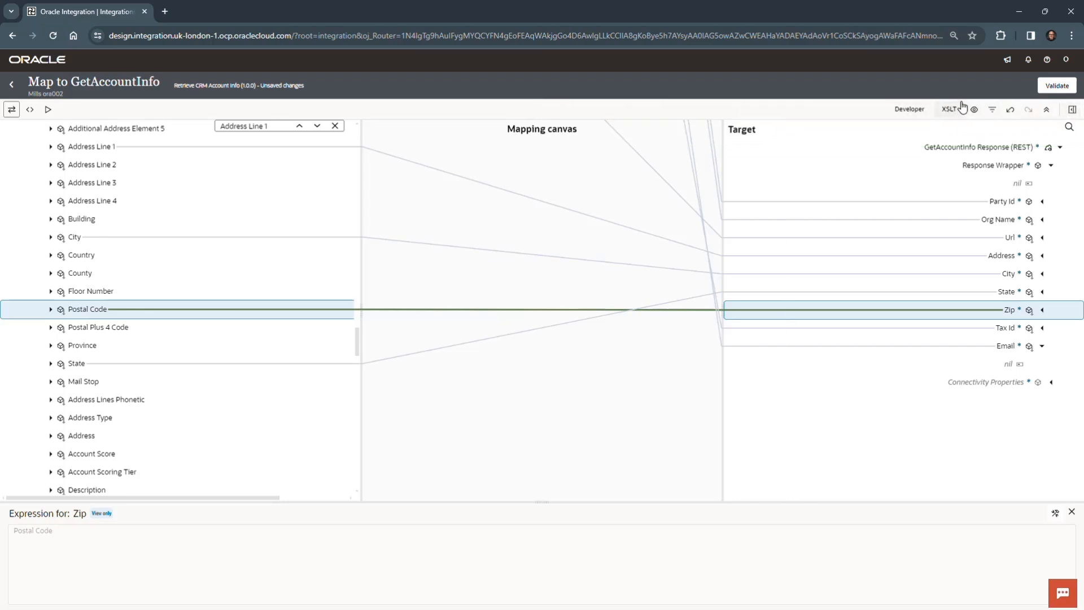
# Step: Filter the sources to mapped fields only and expand the getAccountResource Response down to the Account fields to review the mappings
pyautogui.click(992, 111)
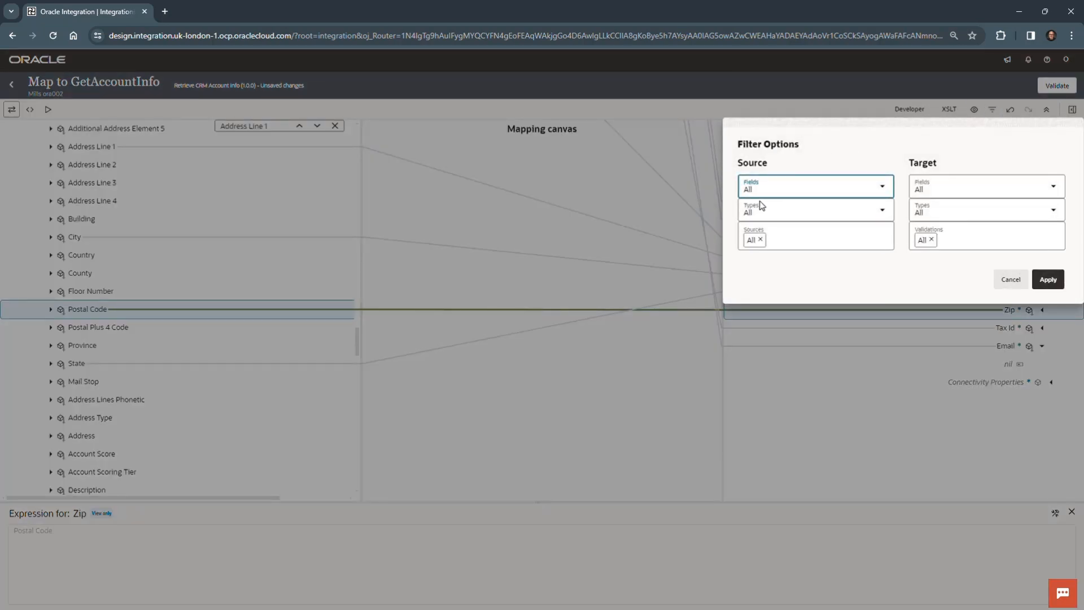
pyautogui.click(884, 189)
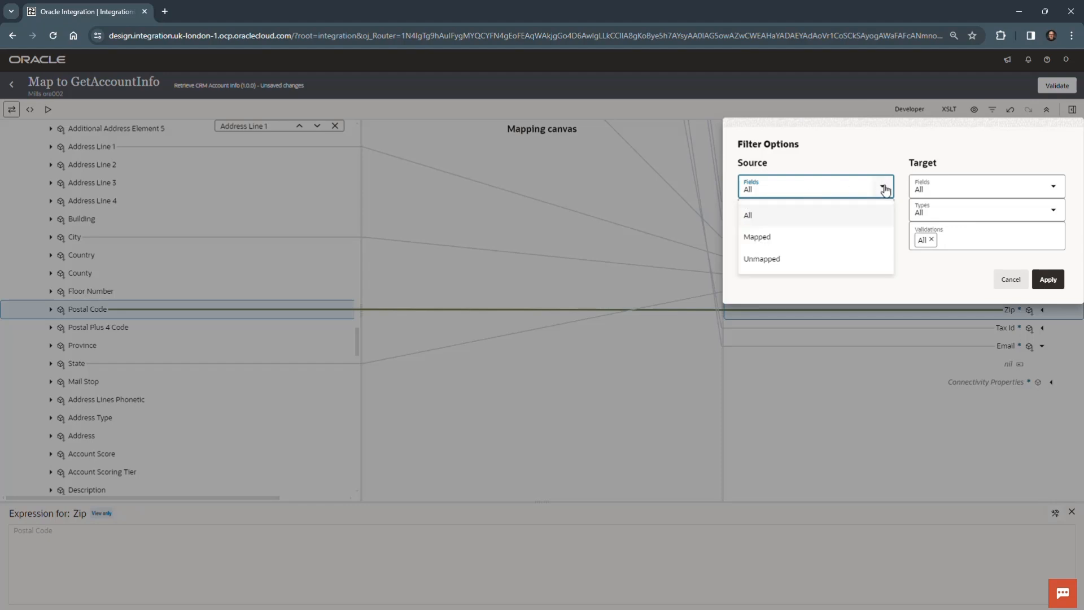
pyautogui.click(852, 241)
pyautogui.click(1057, 283)
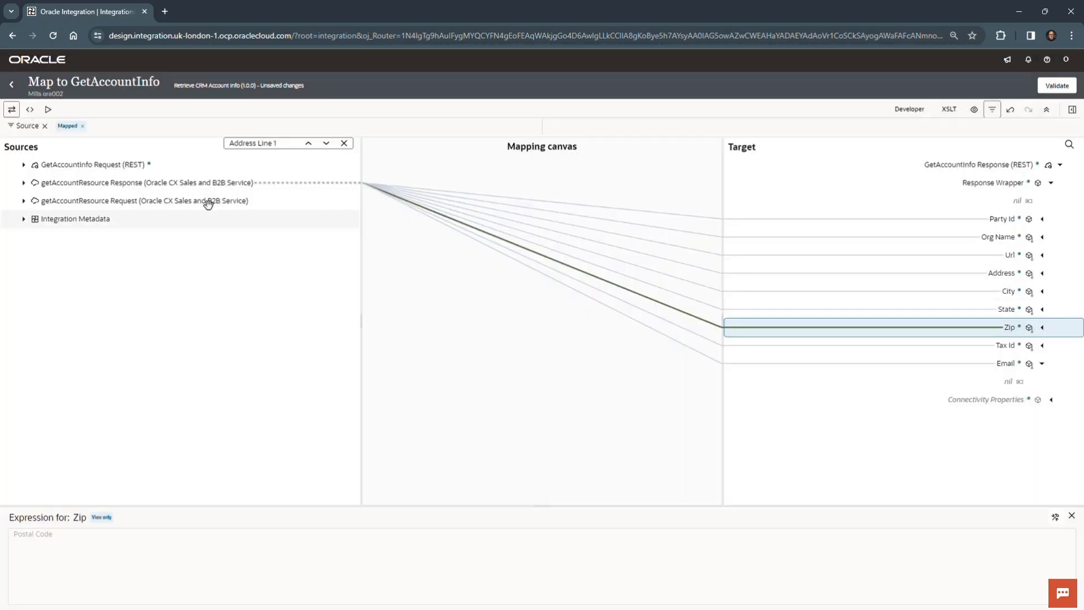
pyautogui.click(24, 184)
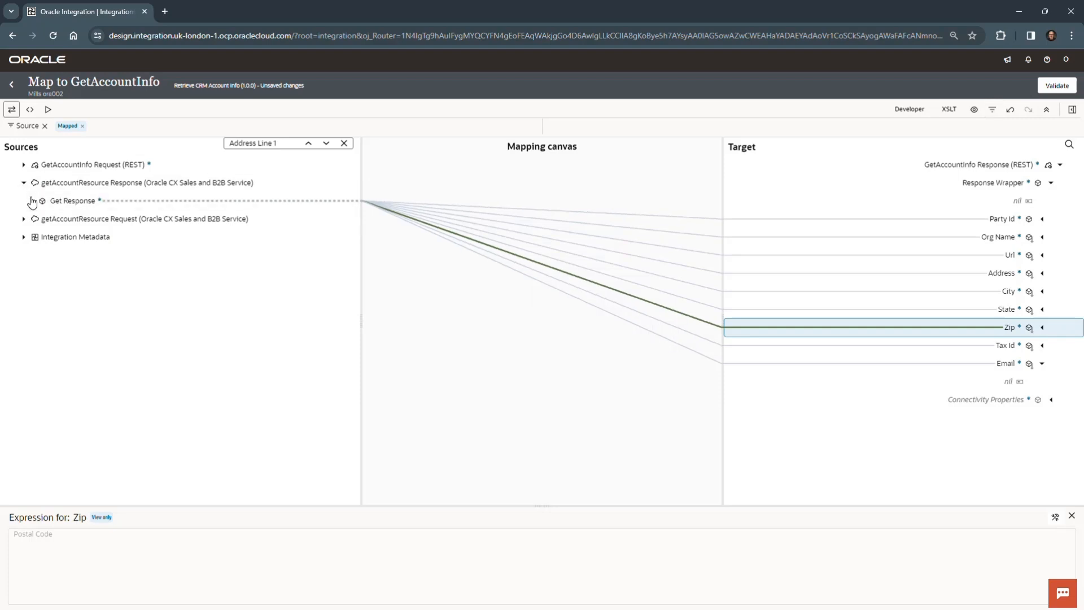
pyautogui.click(33, 200)
pyautogui.click(41, 219)
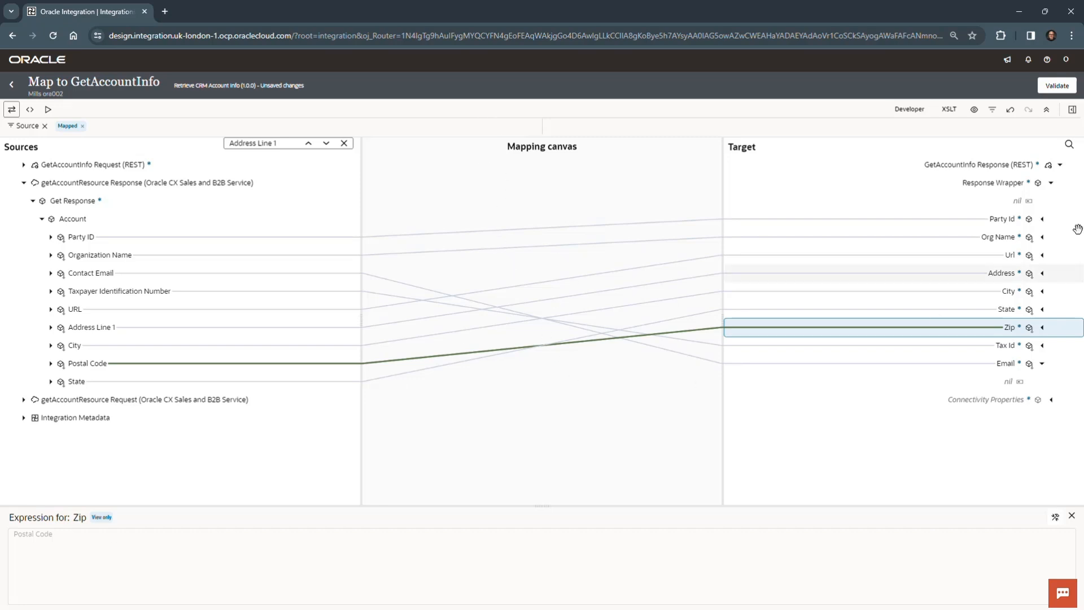
# Step: Reset the source filter of the map to show all fields
pyautogui.click(992, 109)
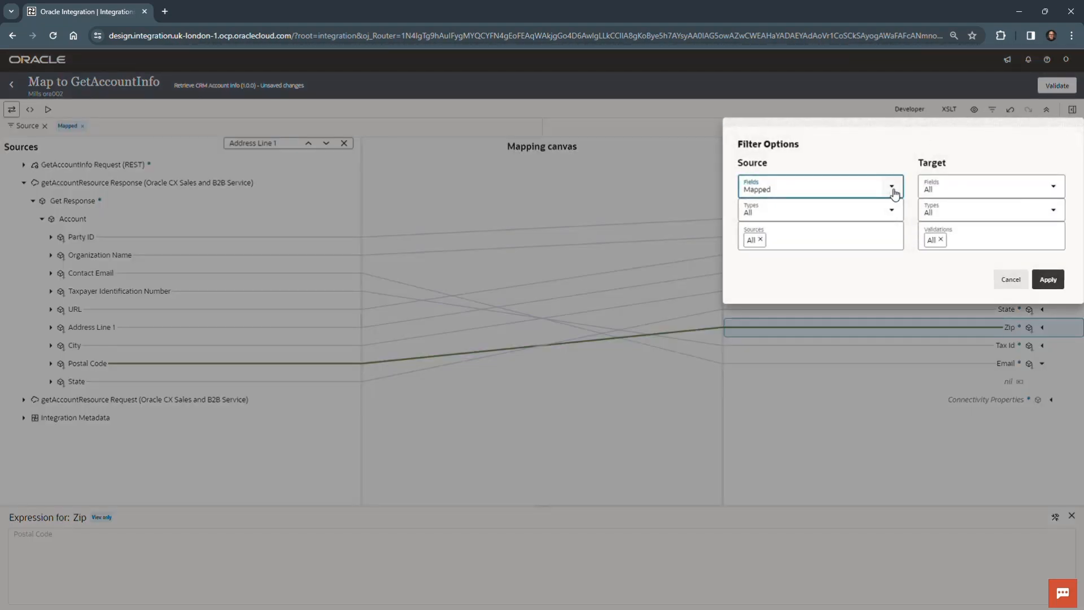
pyautogui.click(893, 187)
pyautogui.click(856, 212)
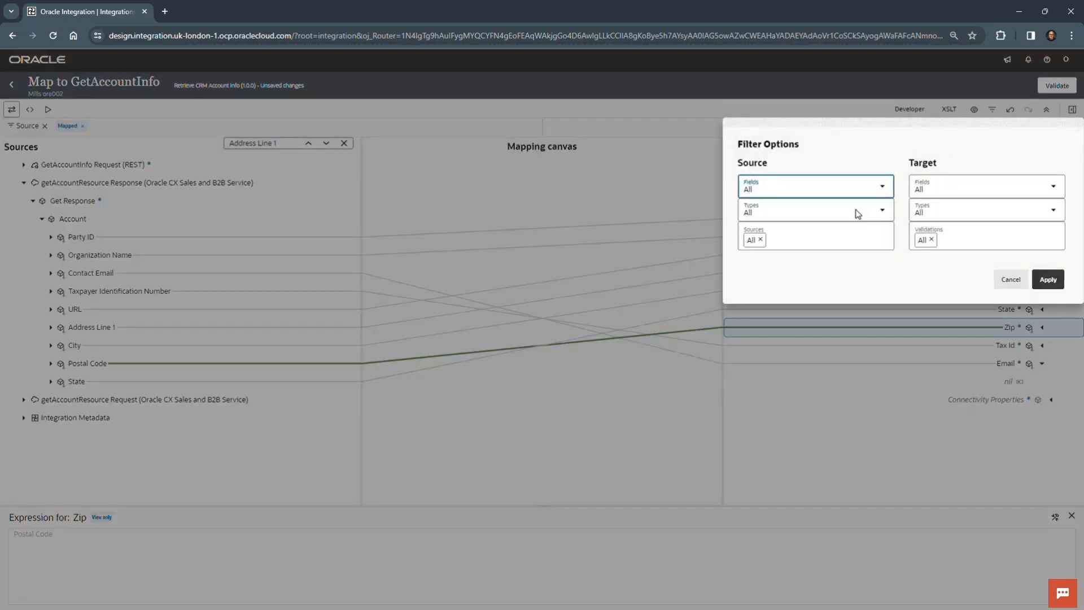
pyautogui.click(1047, 279)
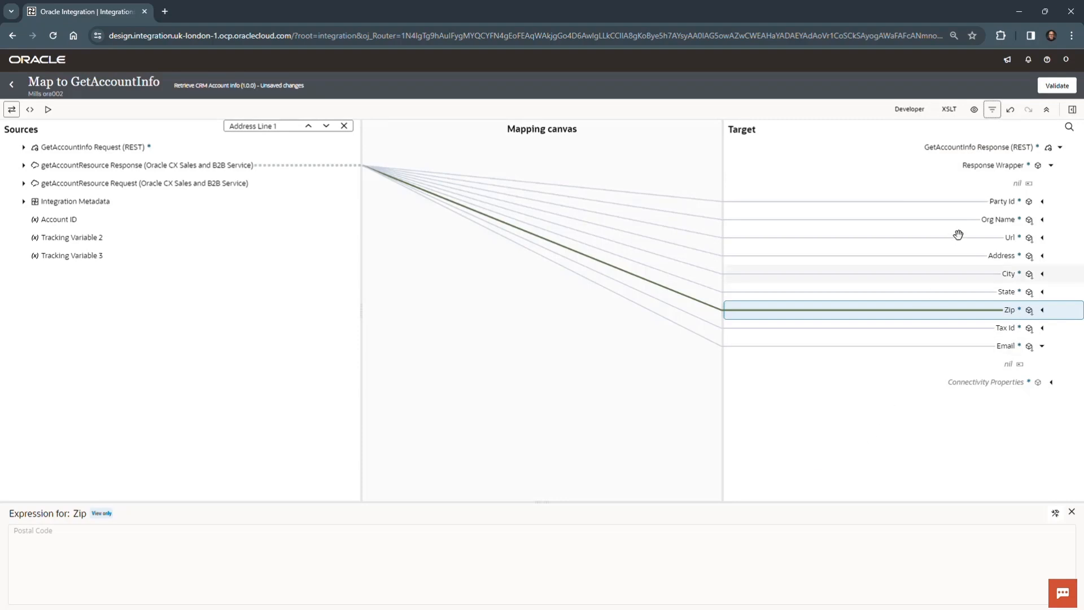
# Step: Validate the GetAccountInfo map again, return to the integration flow, and save and close the integration
pyautogui.click(1066, 90)
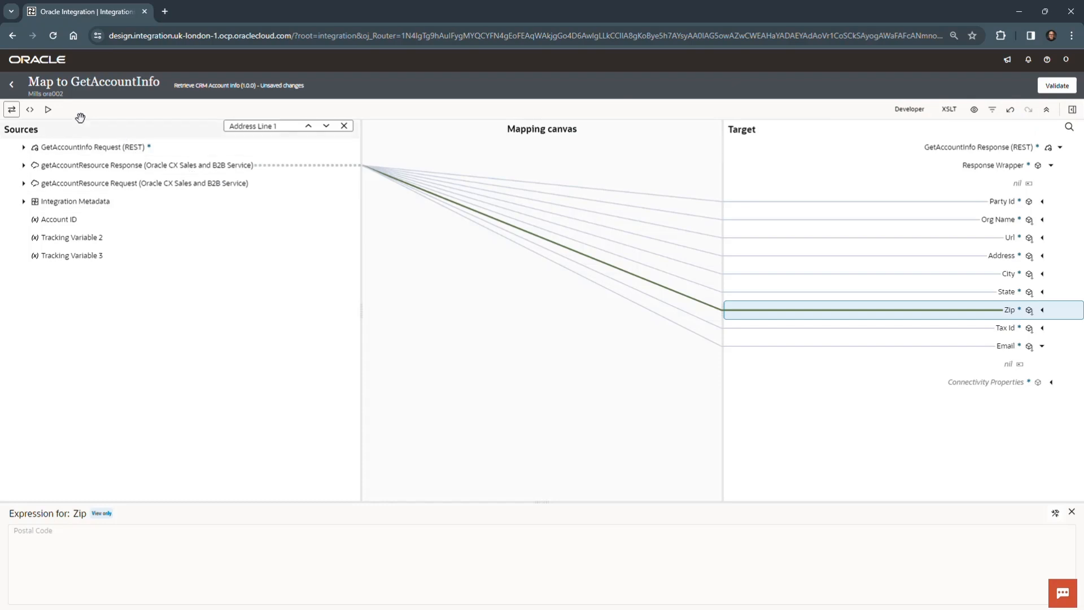
pyautogui.click(11, 85)
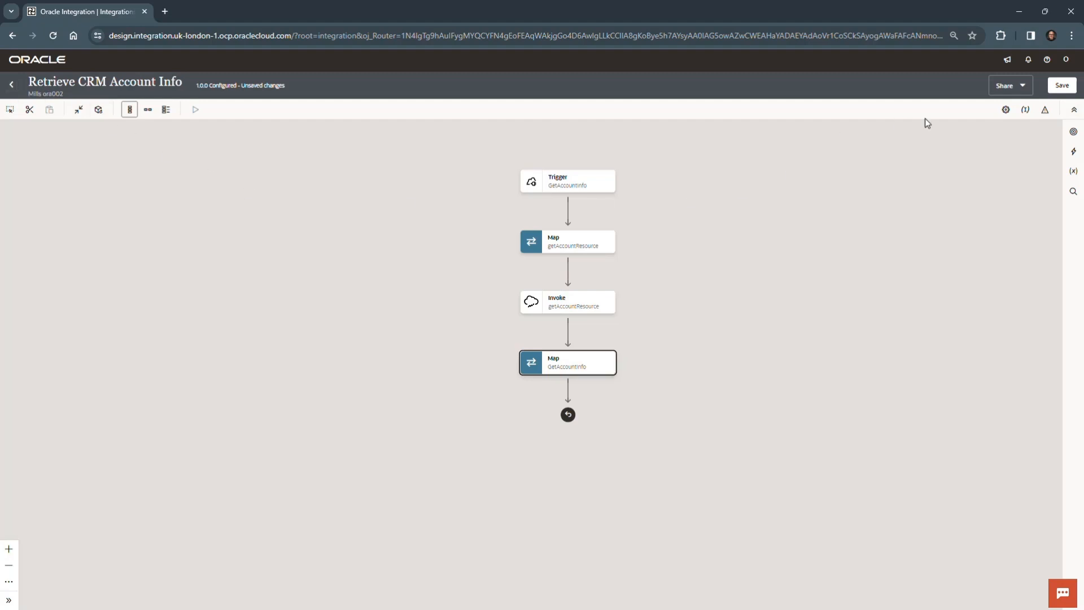
pyautogui.click(1072, 89)
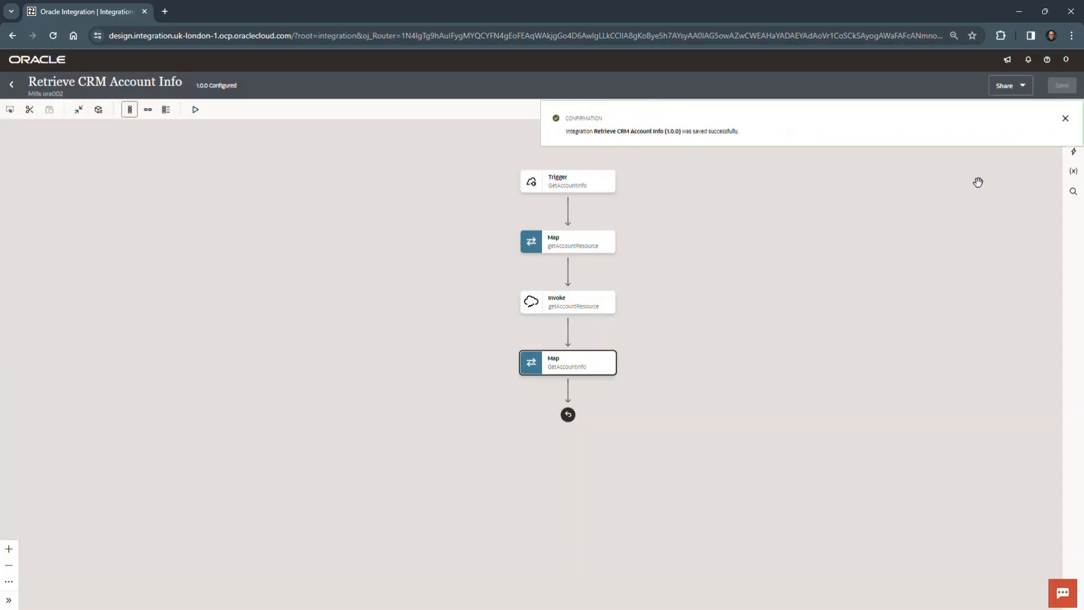
pyautogui.click(1064, 120)
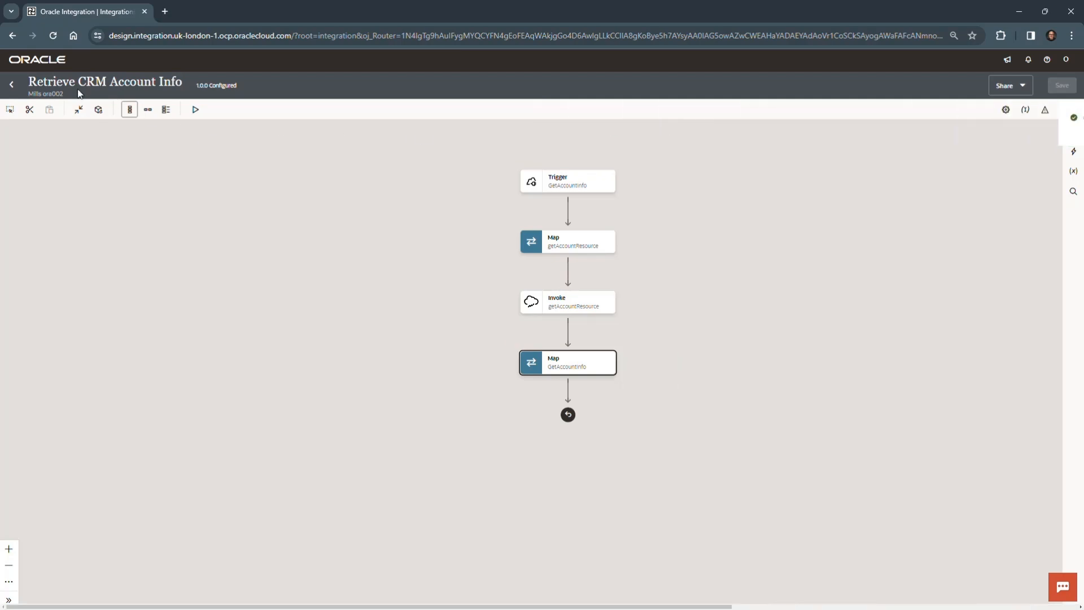
pyautogui.click(10, 86)
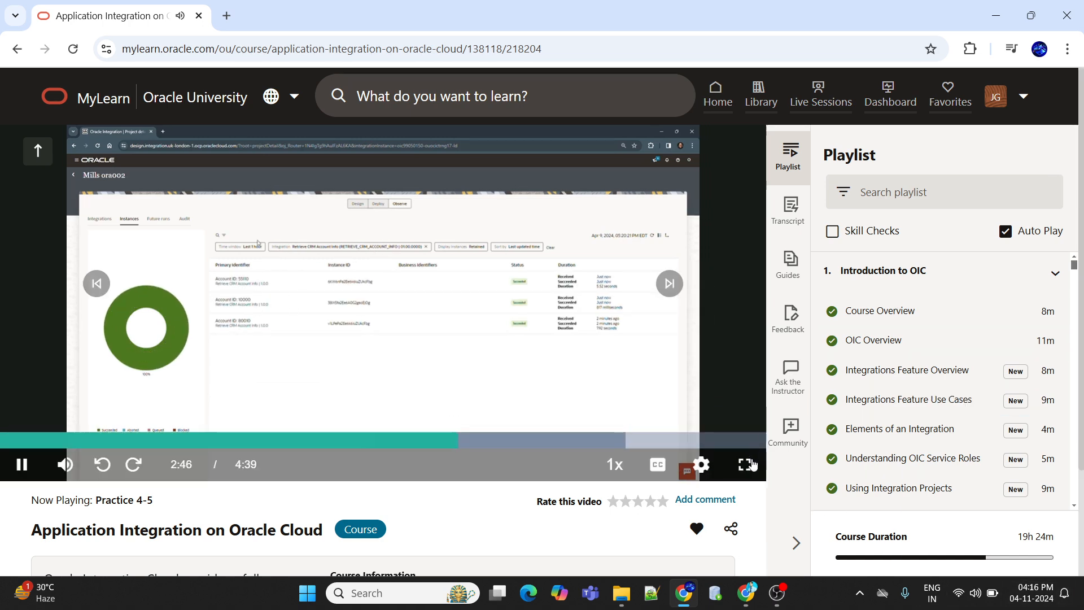
pyautogui.click(747, 463)
pyautogui.click(1016, 593)
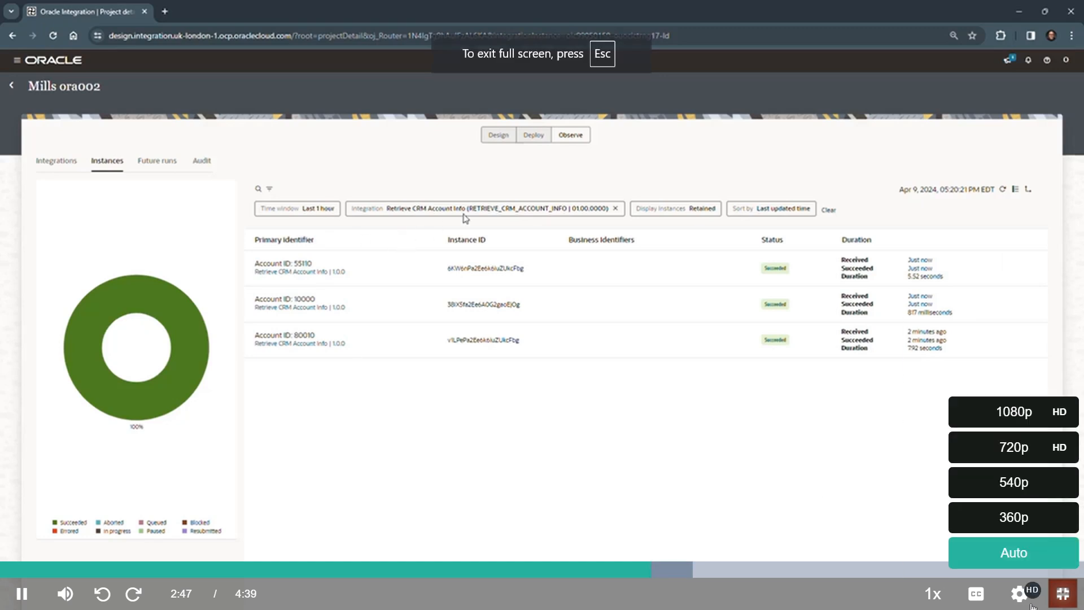
pyautogui.click(1013, 418)
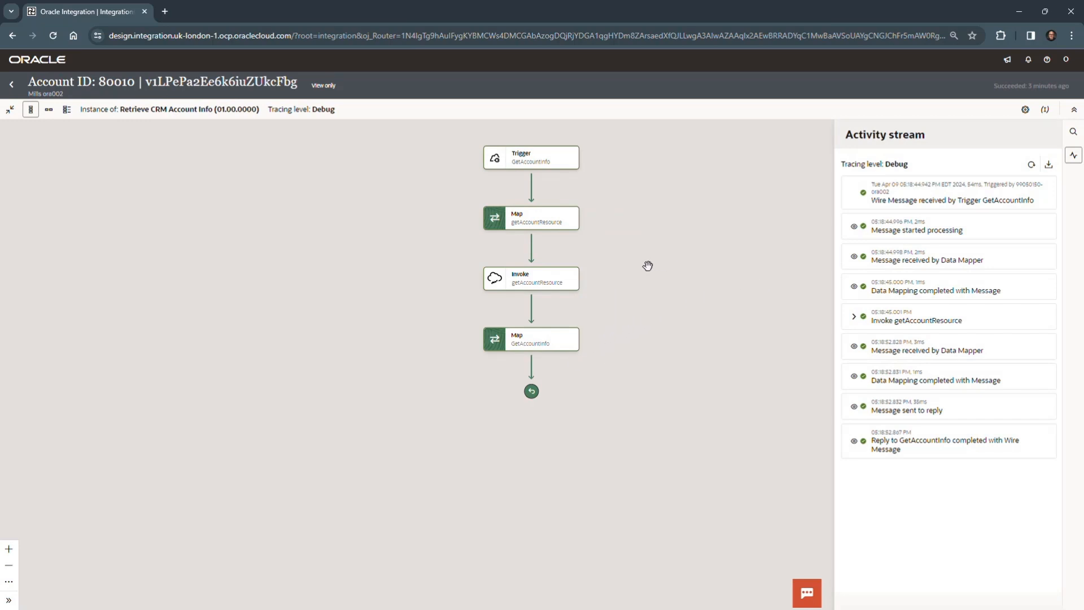
# Step: In the instance's activity stream, expand the Invoke getAccountResource entry to examine its individual messages
pyautogui.moveTo(553, 280)
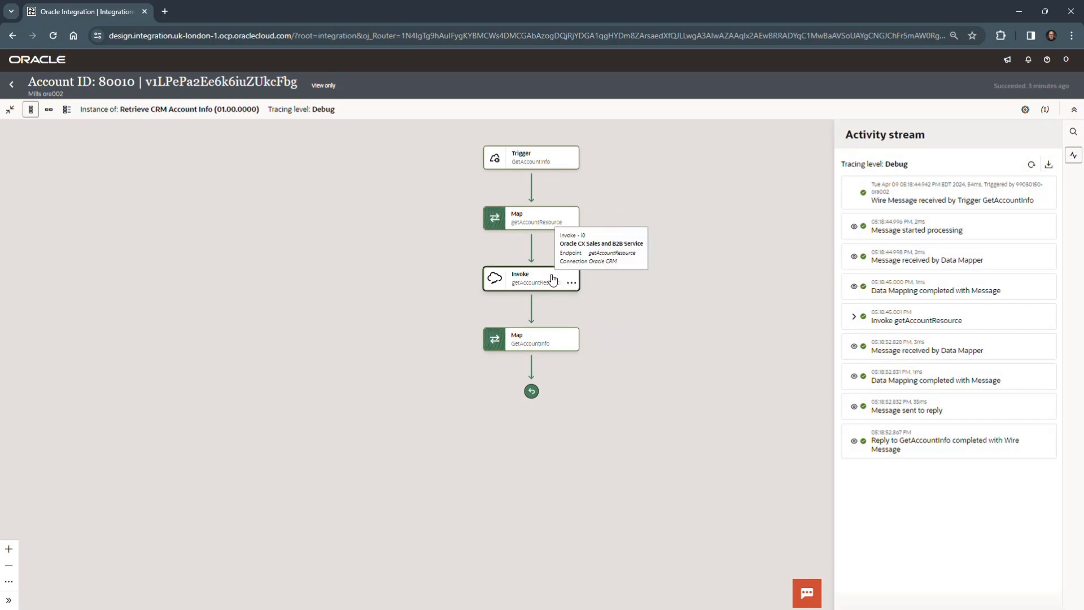
pyautogui.click(553, 281)
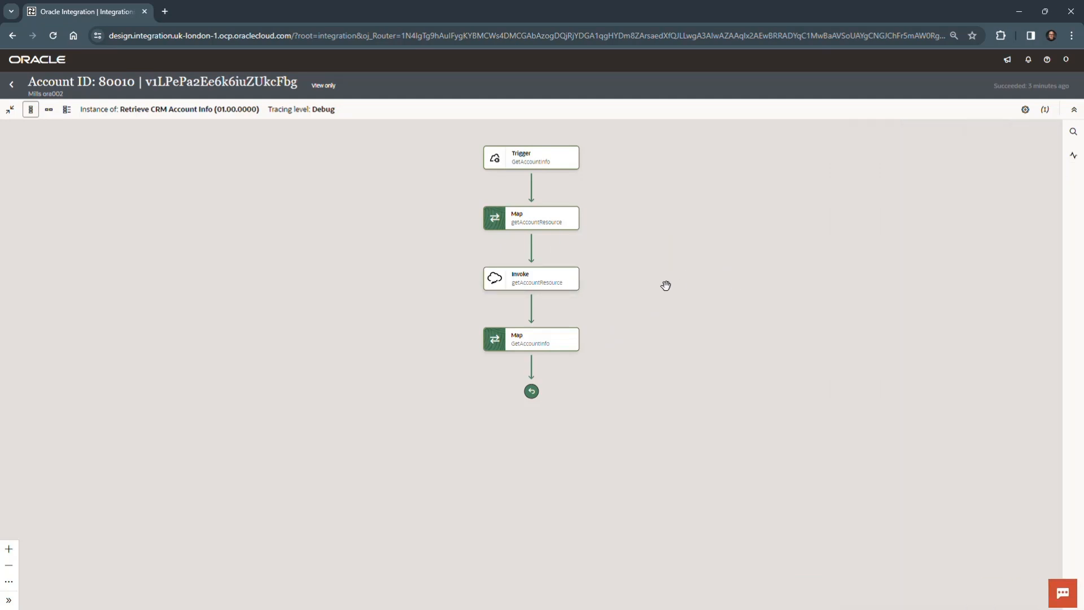
pyautogui.click(540, 287)
pyautogui.click(1074, 155)
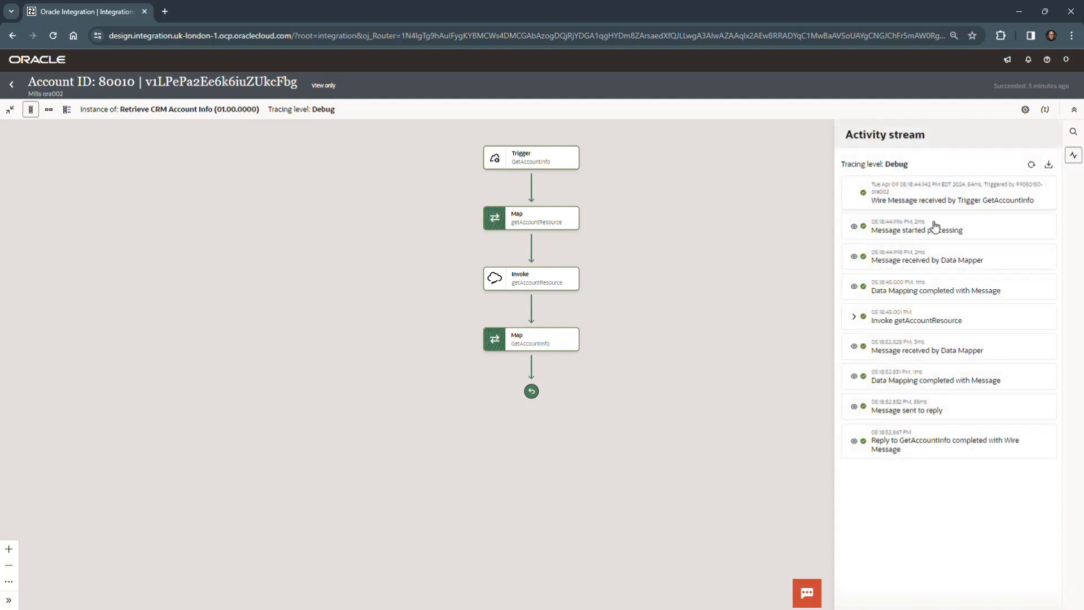
pyautogui.click(855, 317)
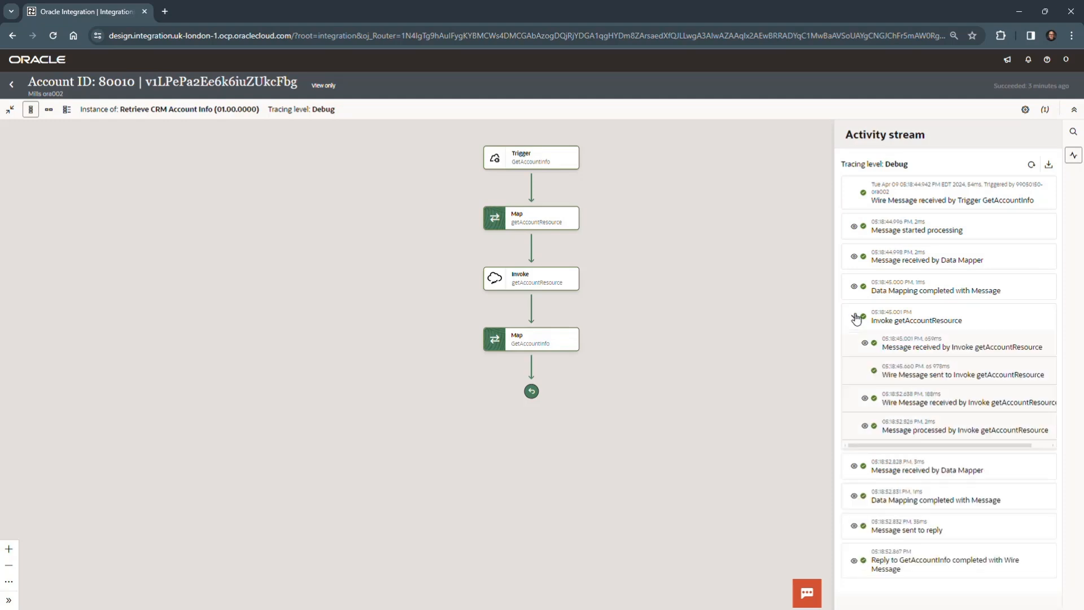
# Step: View the payload of the message received by Invoke getAccountResource in the activity stream, collapsing and re-expanding the invoke entry
pyautogui.click(866, 344)
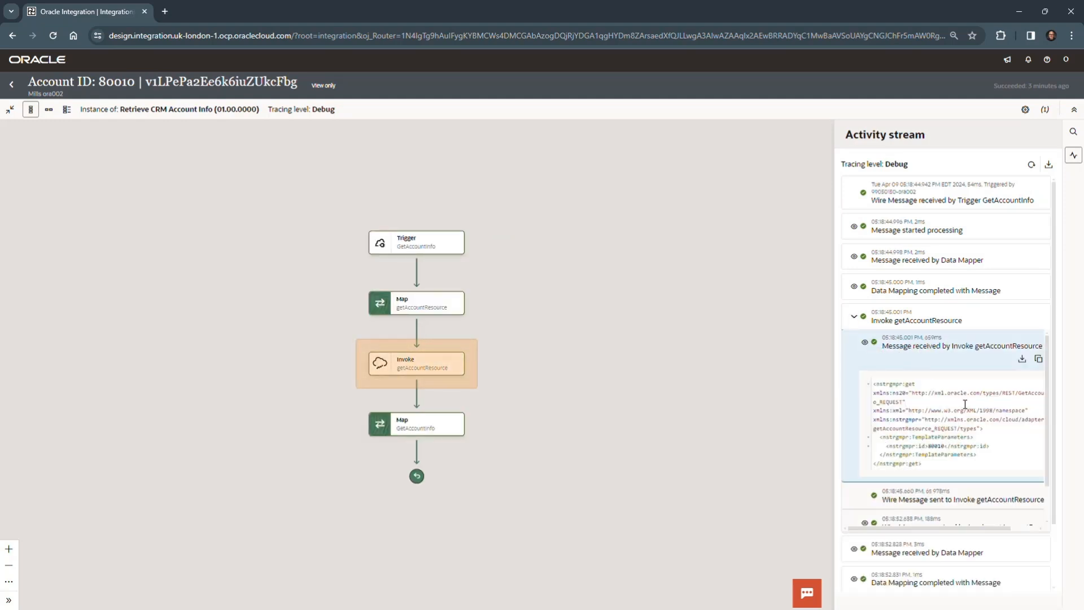
pyautogui.scroll(-1, 967, 406)
pyautogui.click(856, 318)
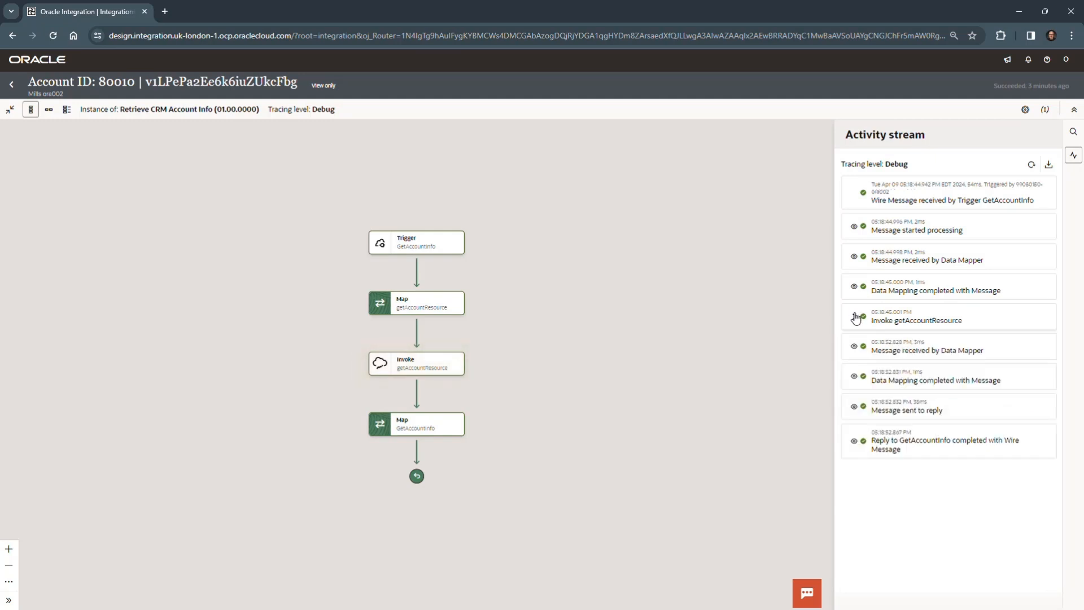
pyautogui.click(855, 318)
pyautogui.scroll(-1, 903, 446)
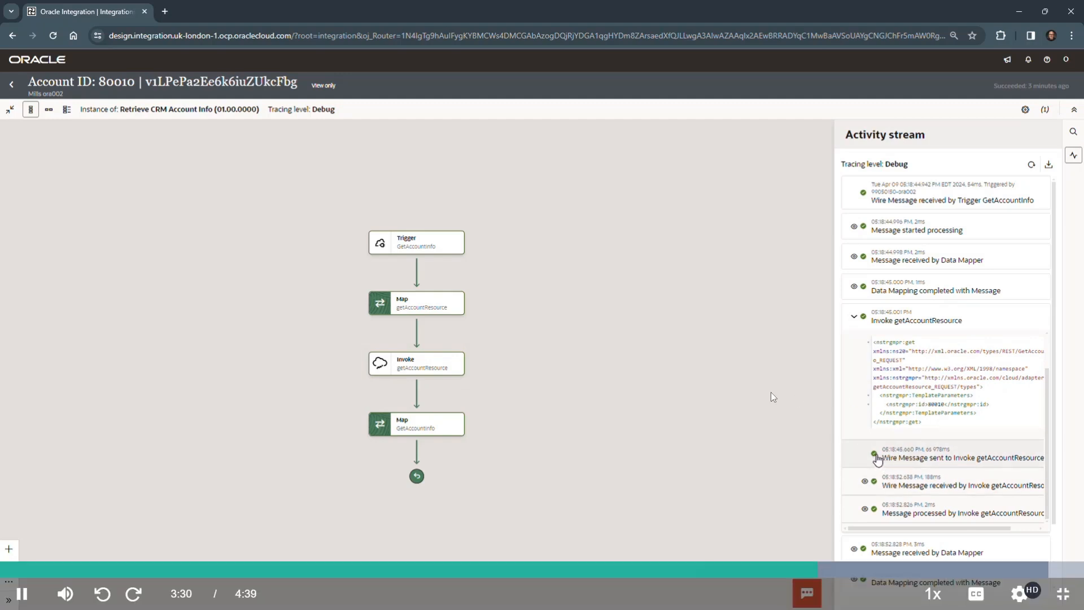
# Step: Open the wire message received by Invoke getAccountResource and examine the account fields throughout its JSON payload
pyautogui.click(865, 481)
pyautogui.scroll(-3, 954, 417)
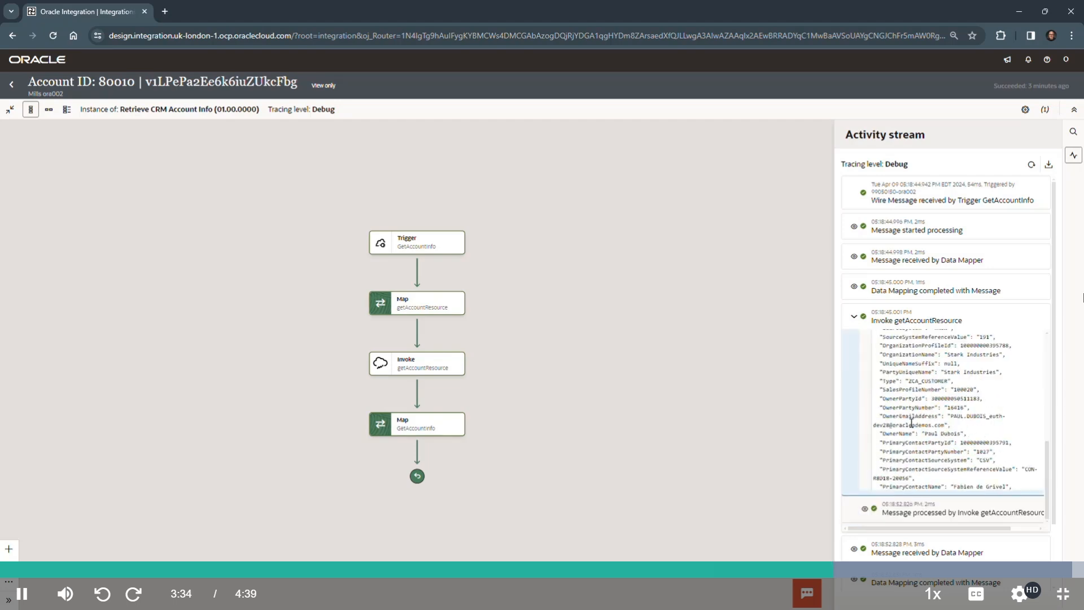
pyautogui.scroll(-5, 954, 417)
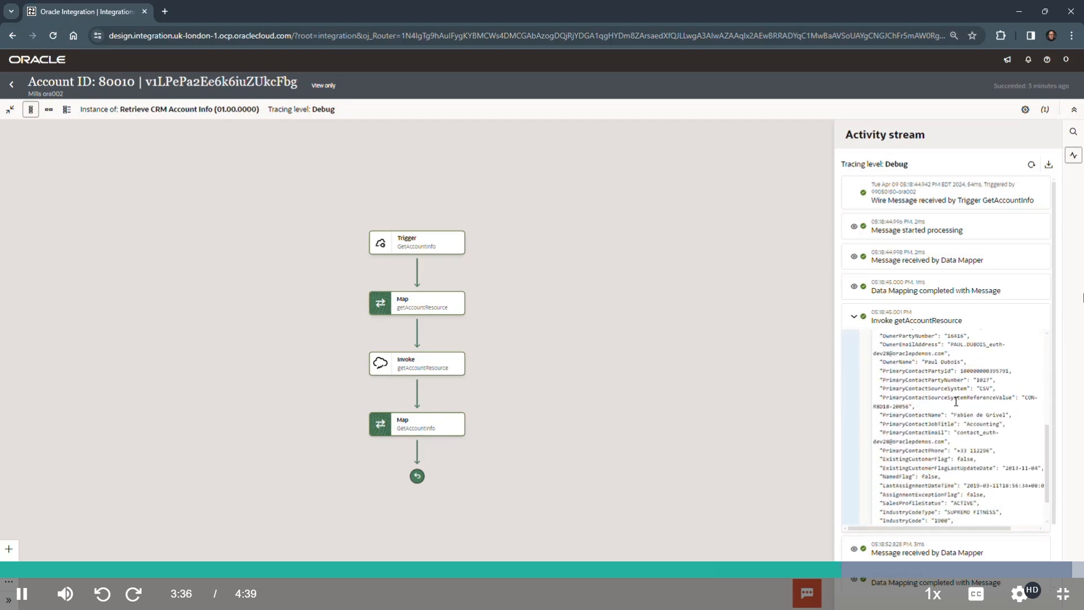
pyautogui.scroll(-5, 955, 399)
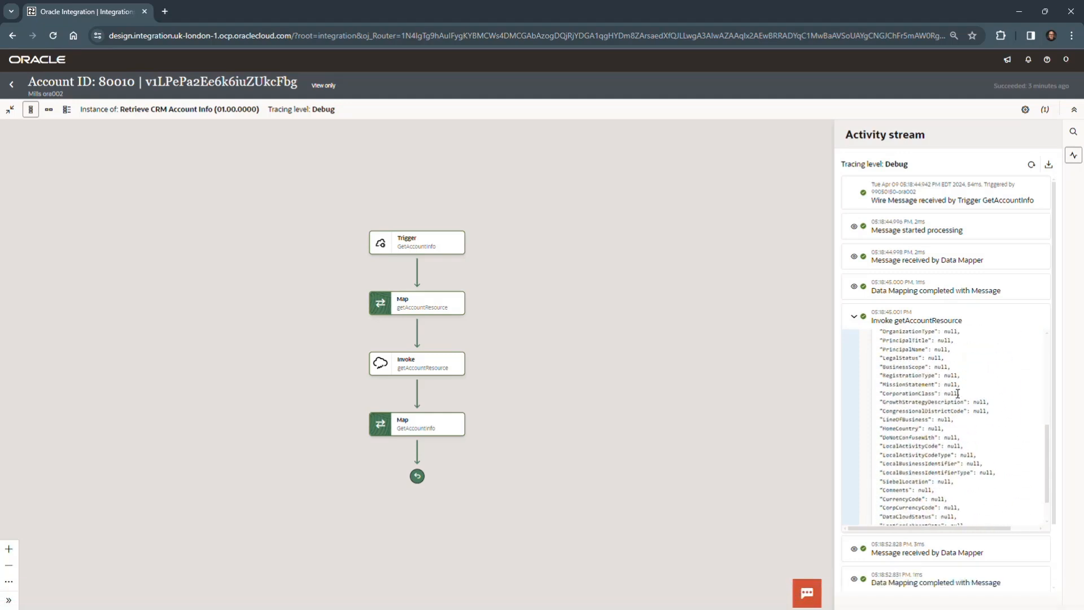
pyautogui.scroll(-4, 958, 392)
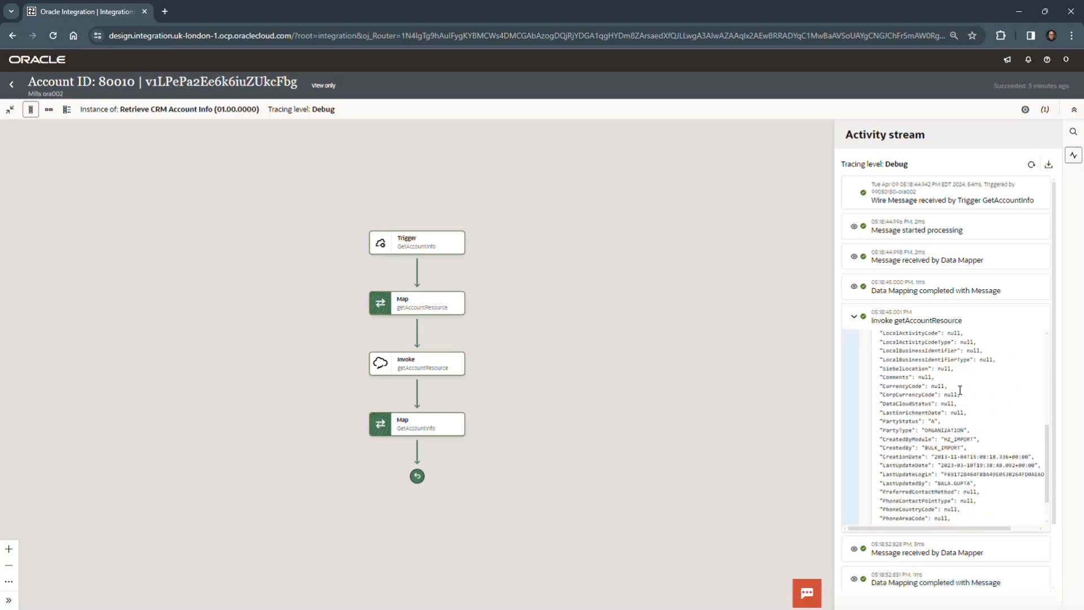
pyautogui.scroll(-1, 959, 389)
pyautogui.scroll(15, 960, 389)
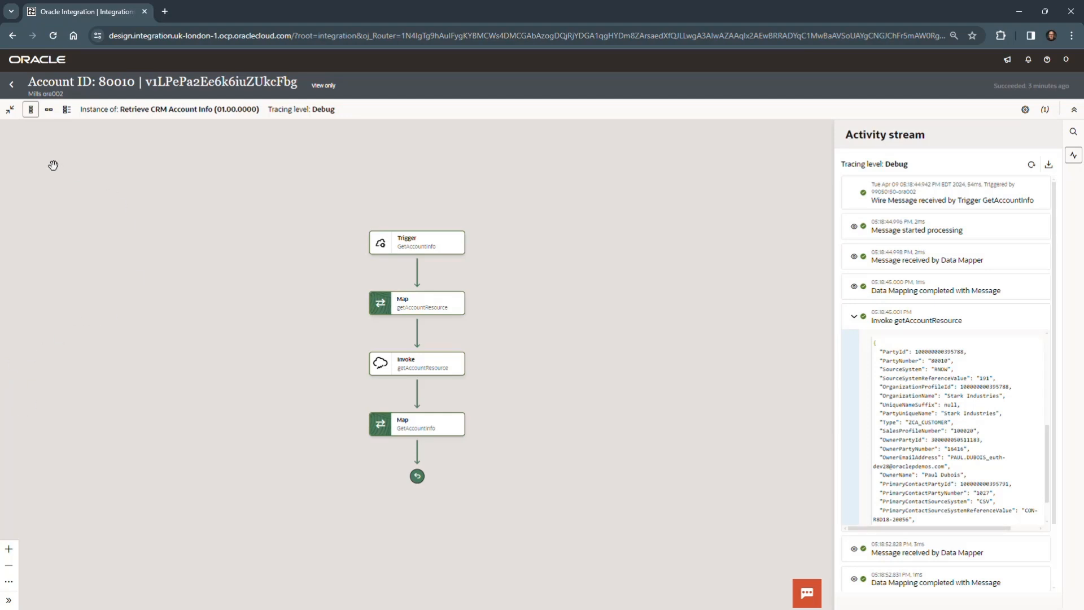
# Step: Deactivate the Retrieve CRM Account Info 1.0.0 integration from the project's Design view and refresh its status
pyautogui.click(12, 86)
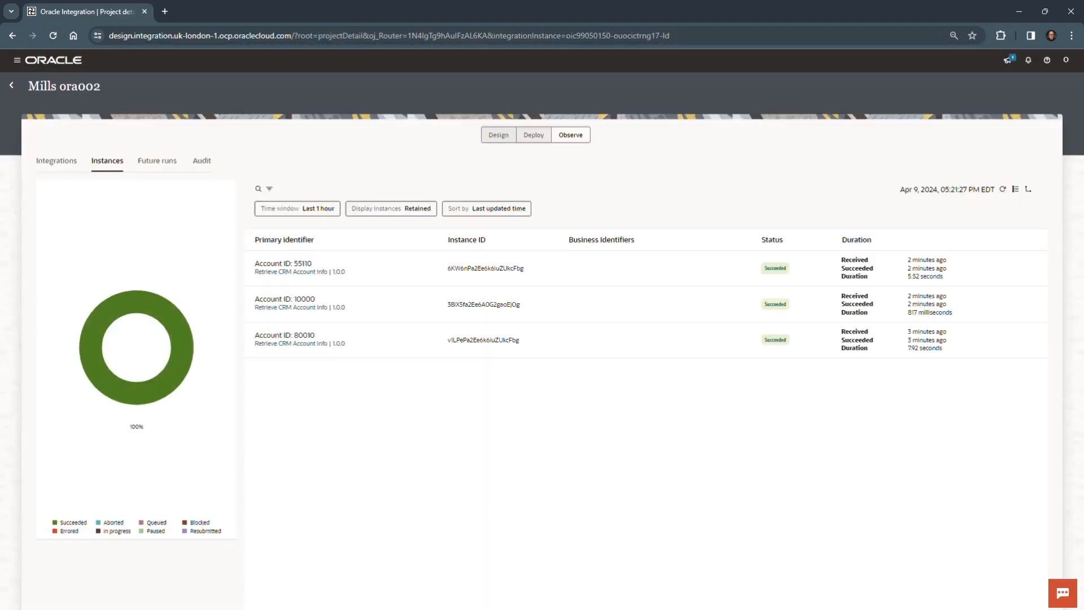
pyautogui.click(499, 136)
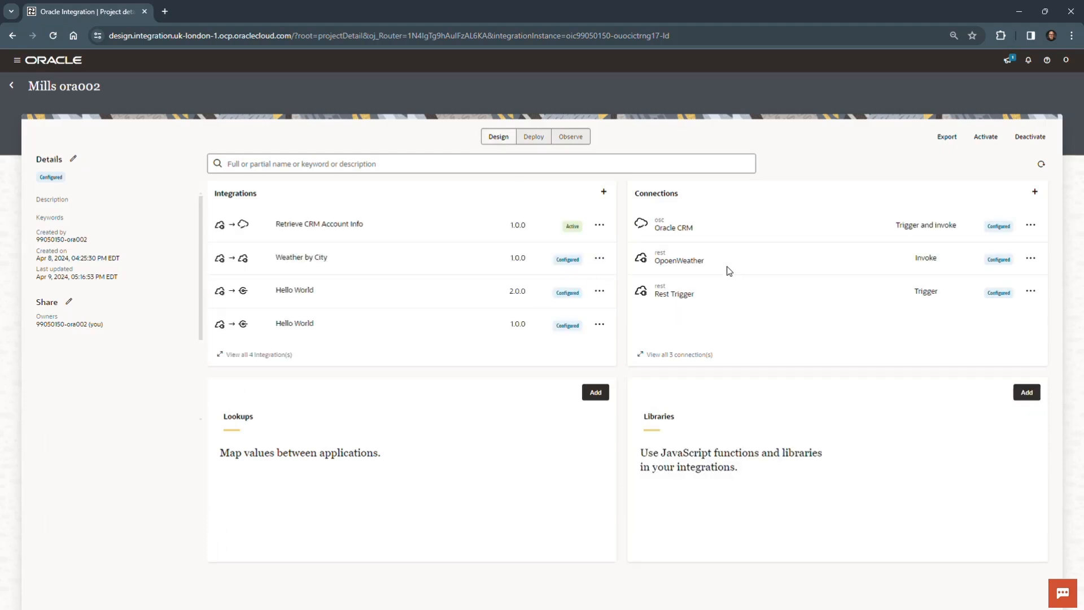
pyautogui.click(600, 225)
pyautogui.click(613, 361)
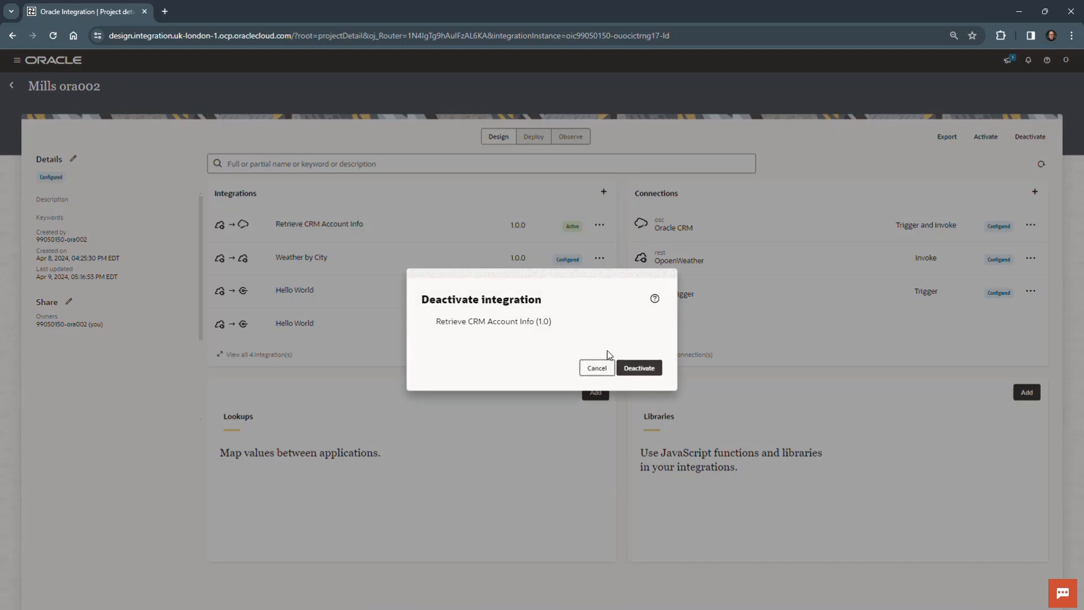
pyautogui.click(649, 368)
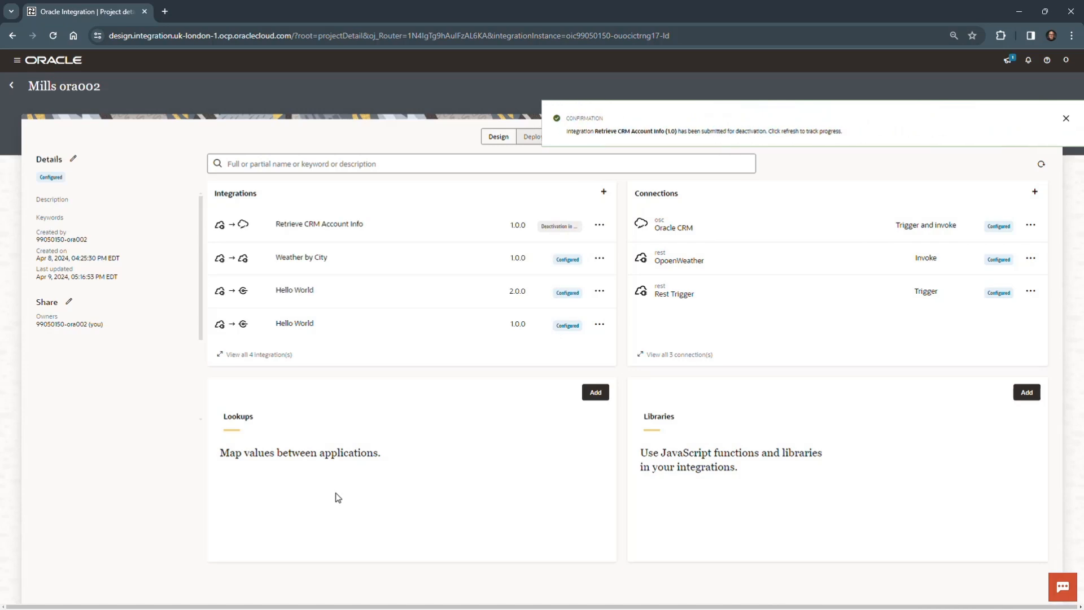
pyautogui.click(1062, 120)
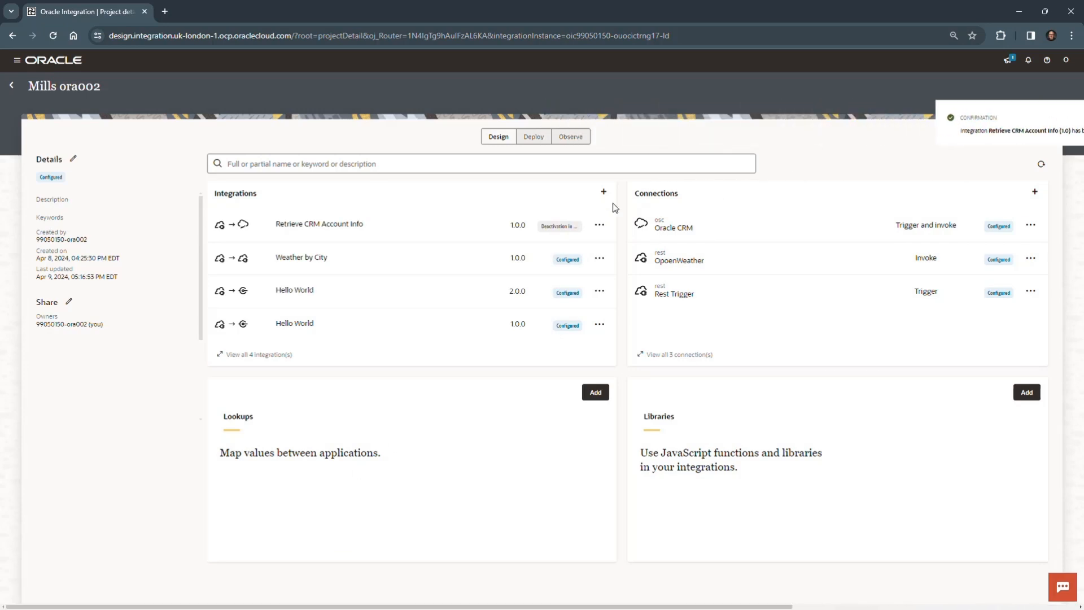
pyautogui.click(1041, 165)
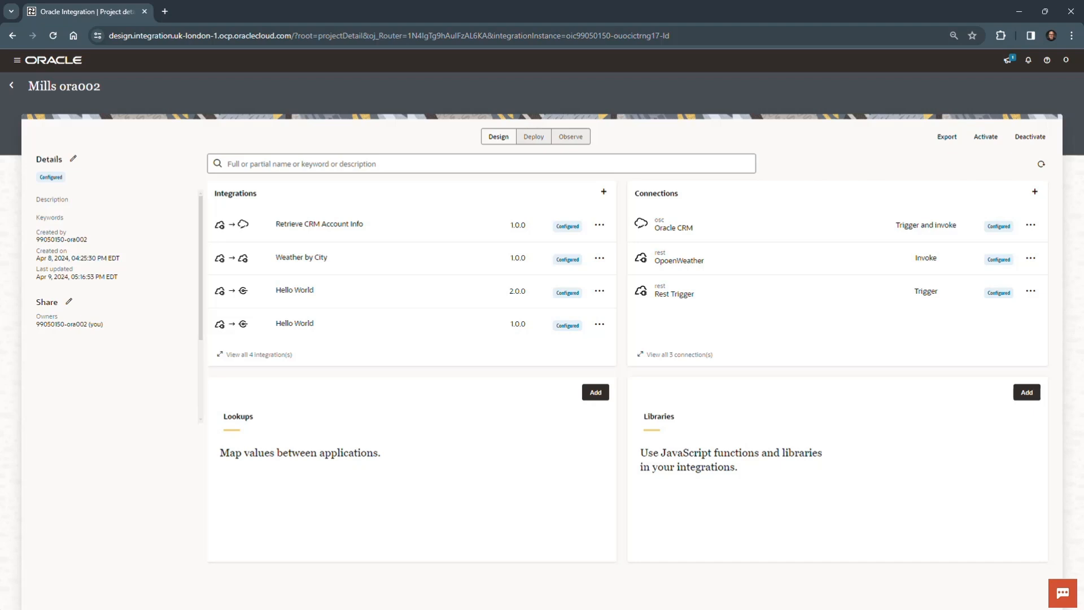
# Step: Bring the OIC_Lab_05.docx lab guide into view in Word and read its Overview section
pyautogui.moveTo(605, 608); pyautogui.dragTo(562, 30)
pyautogui.scroll(-5, 590, 266)
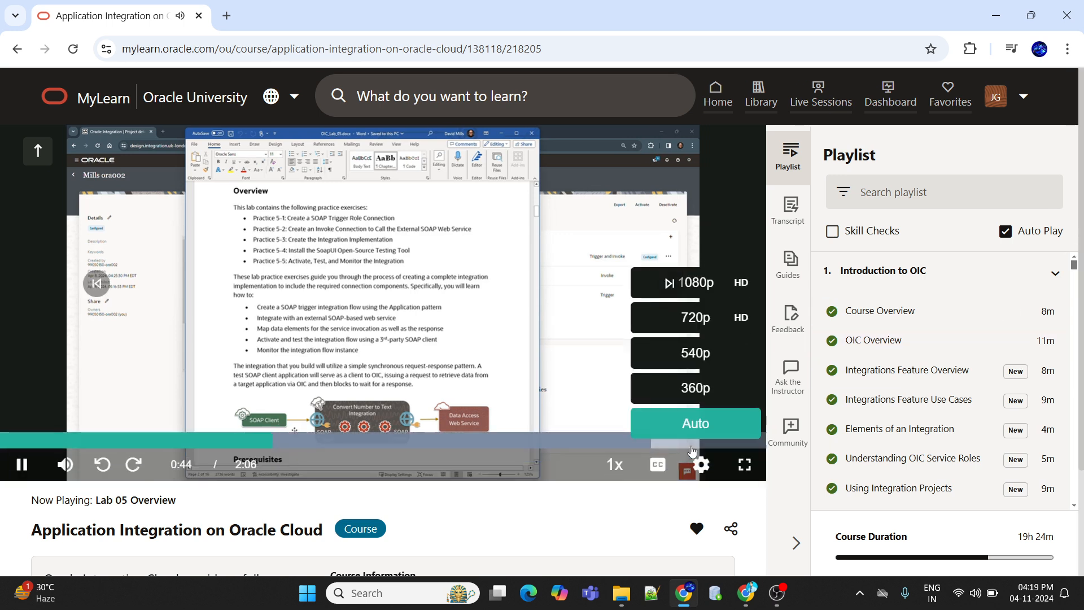
pyautogui.click(744, 464)
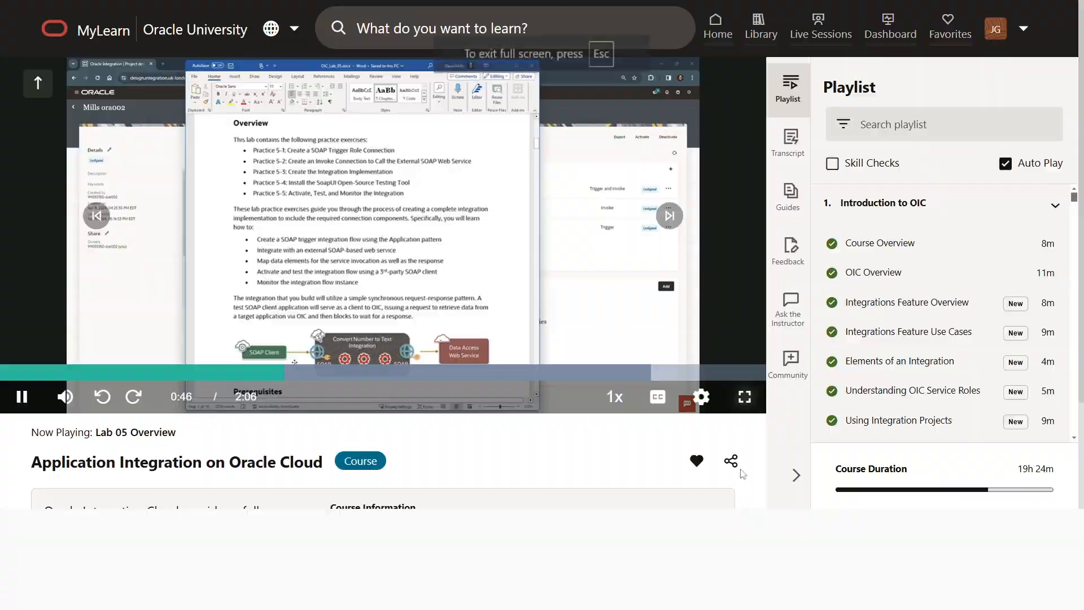
pyautogui.moveTo(1020, 594)
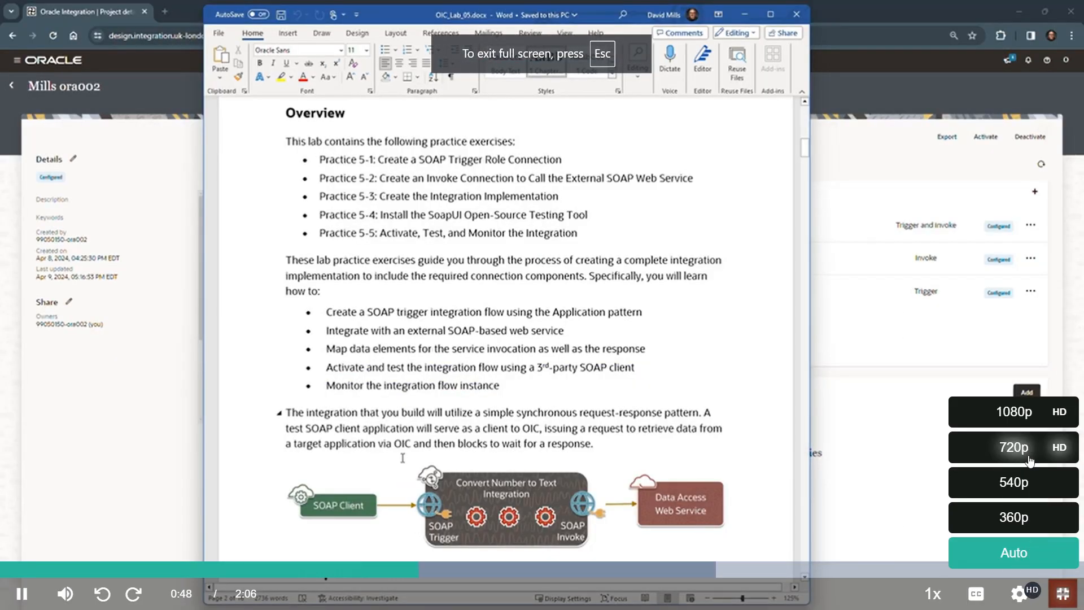
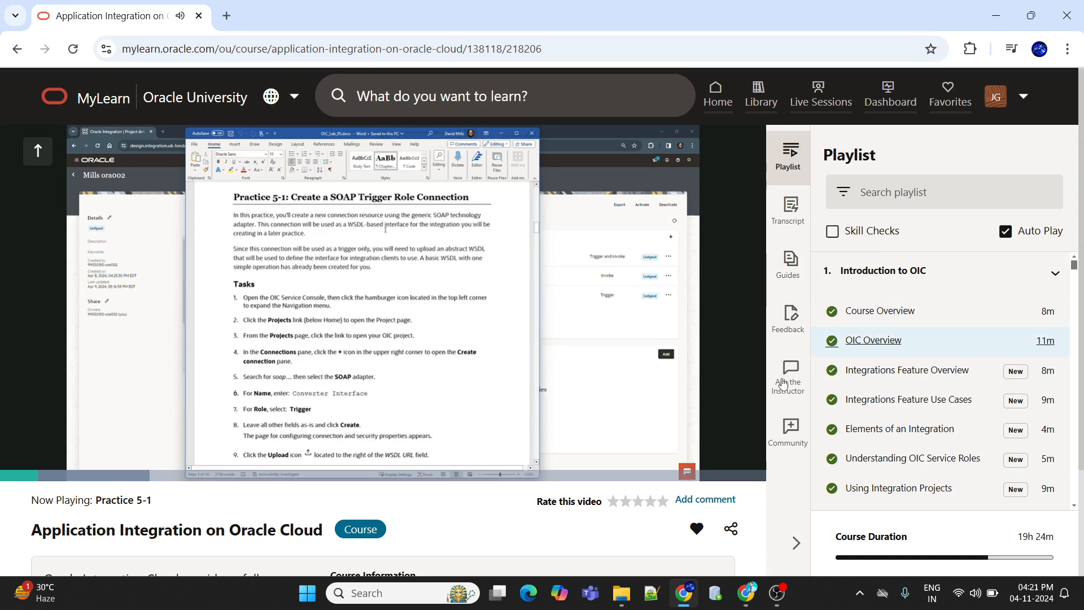
# Step: Show the Practice 5-1 video in full screen and set its playback quality to 1080p
pyautogui.click(744, 464)
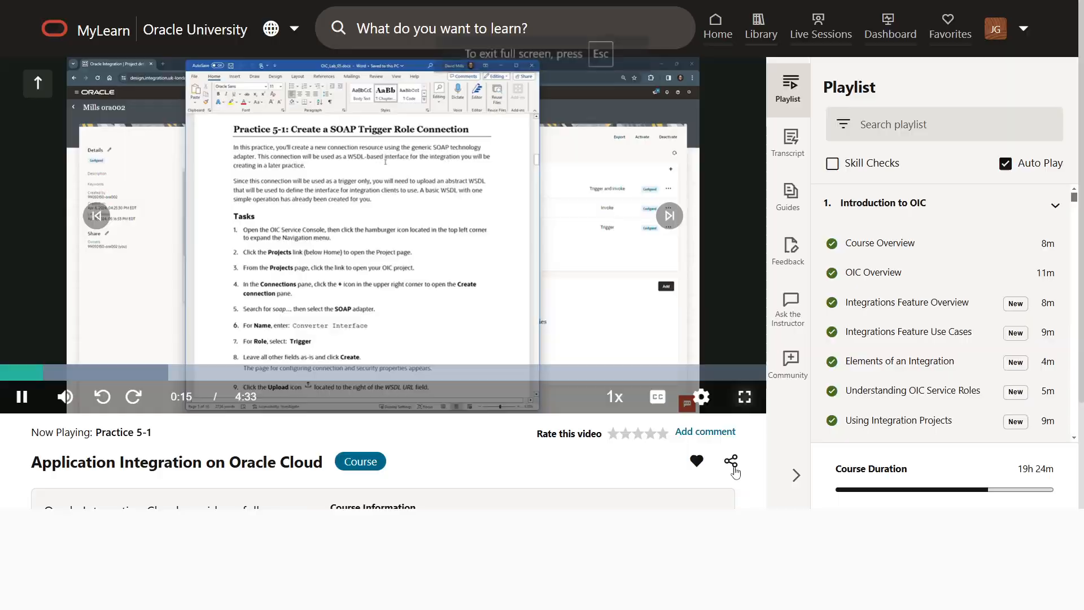
pyautogui.moveTo(1019, 593)
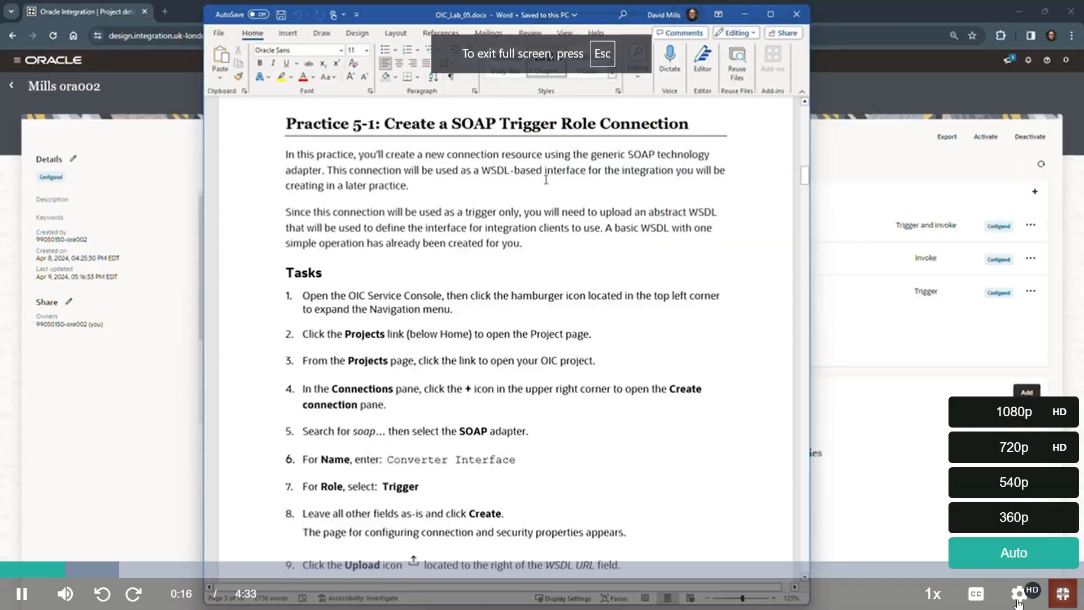
pyautogui.click(1021, 417)
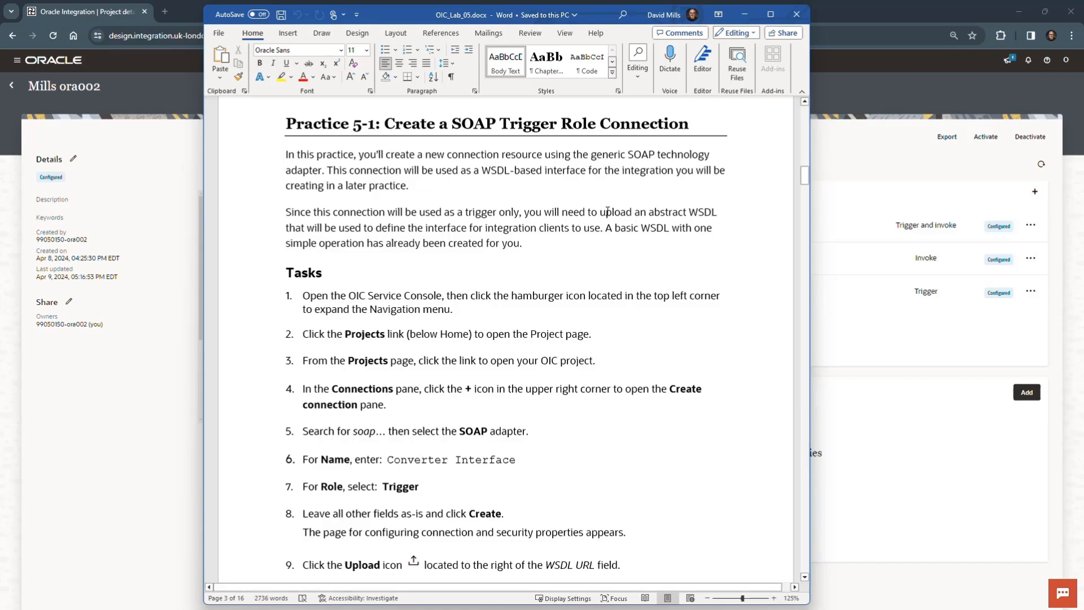
# Step: Read the Practice 5-1 introduction in the lab guide, highlighting "upload an abstract WSDL", and move the document out of the way
pyautogui.moveTo(610, 213); pyautogui.dragTo(725, 215)
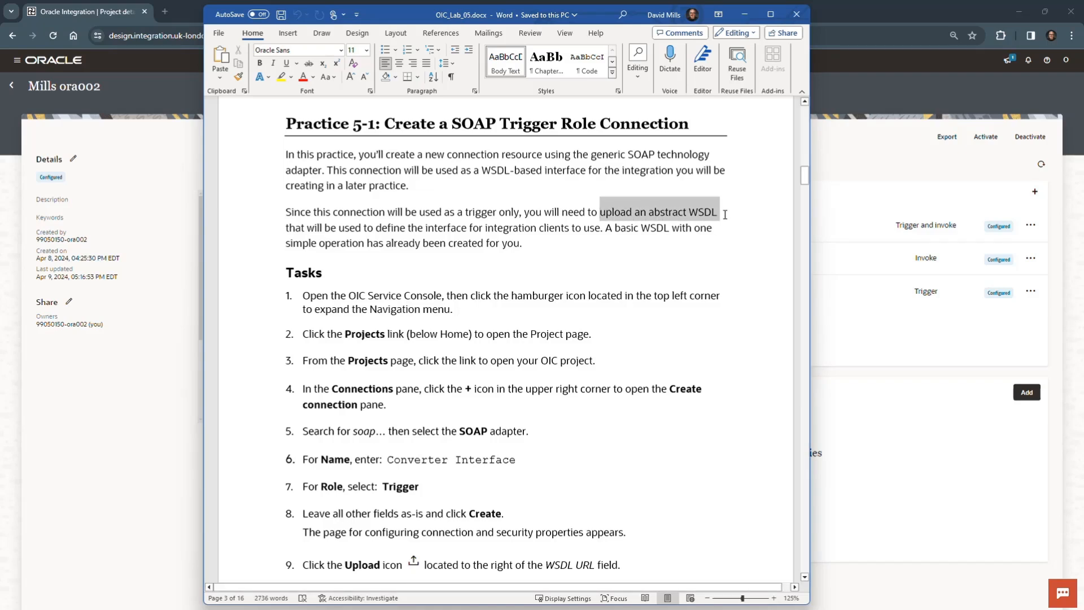
pyautogui.click(692, 248)
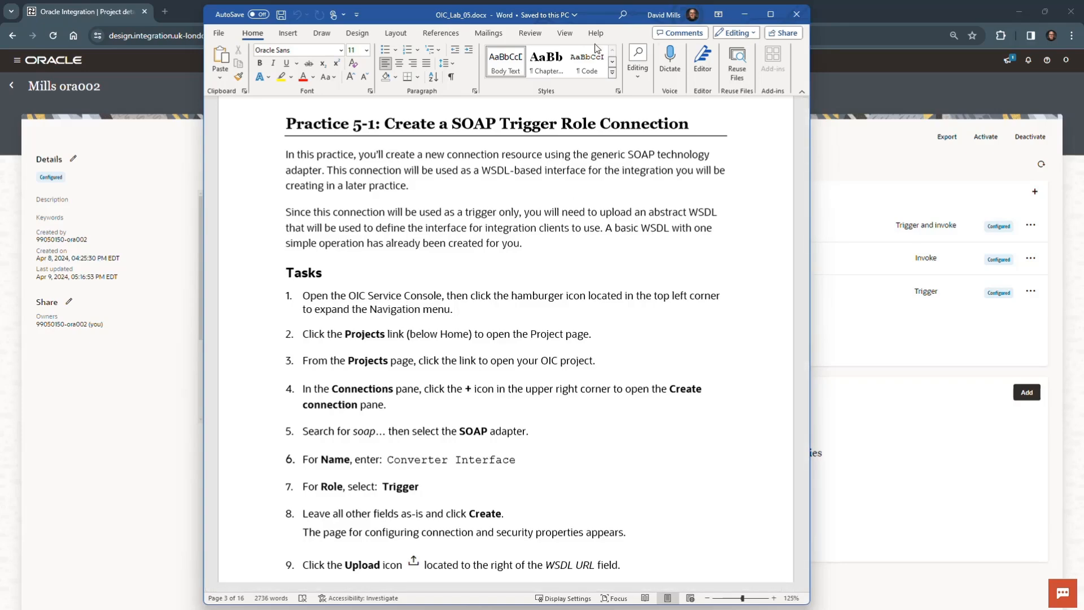
pyautogui.moveTo(602, 17); pyautogui.dragTo(0, 486)
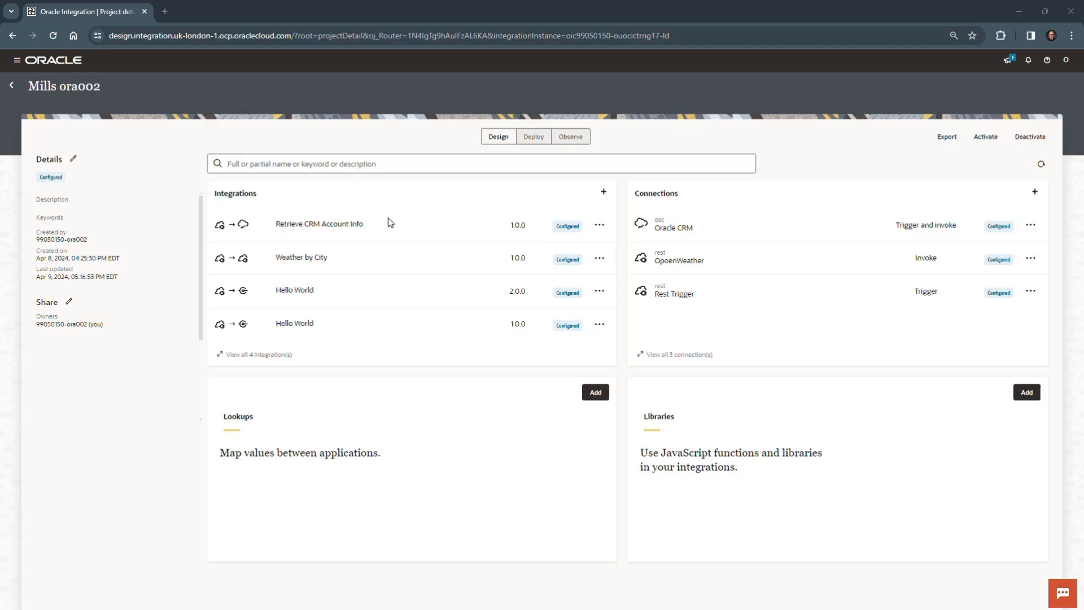
# Step: Start a new connection in the project and find and choose the SOAP adapter for it
pyautogui.click(1037, 192)
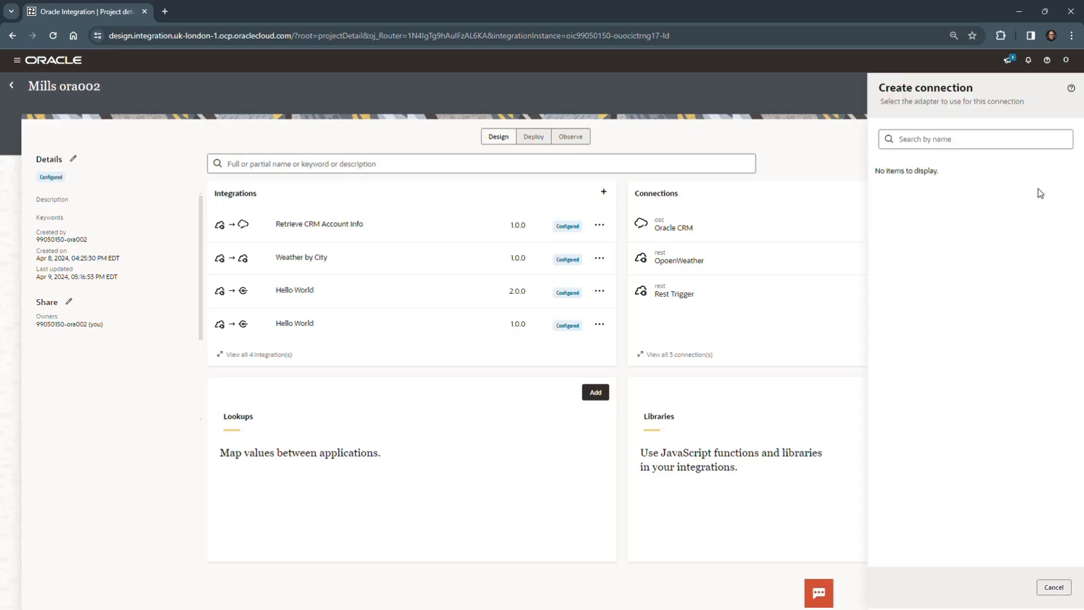
pyautogui.click(966, 138)
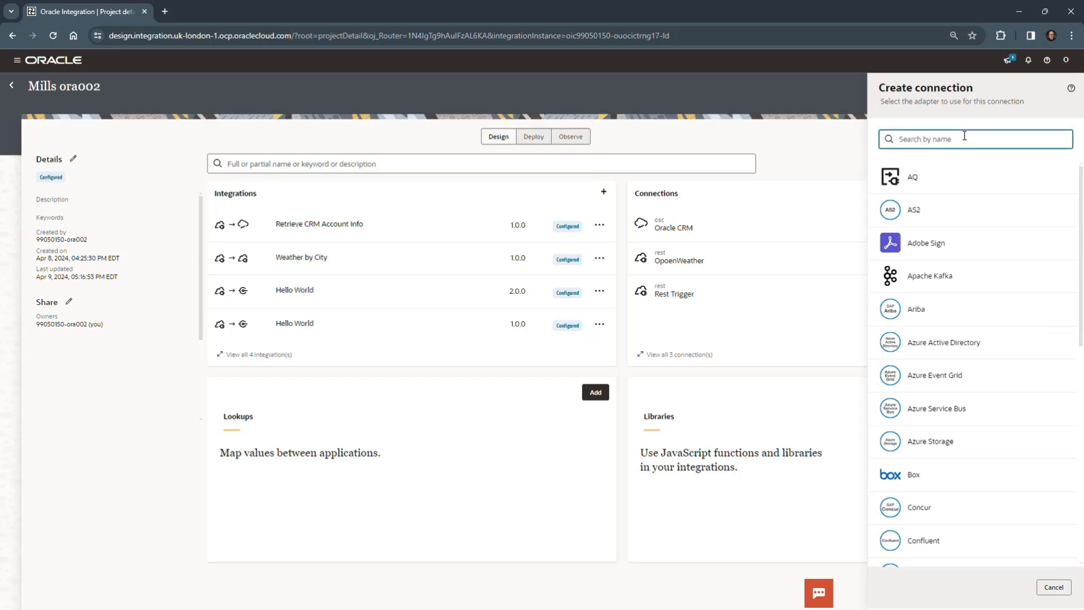
pyautogui.write('soap')
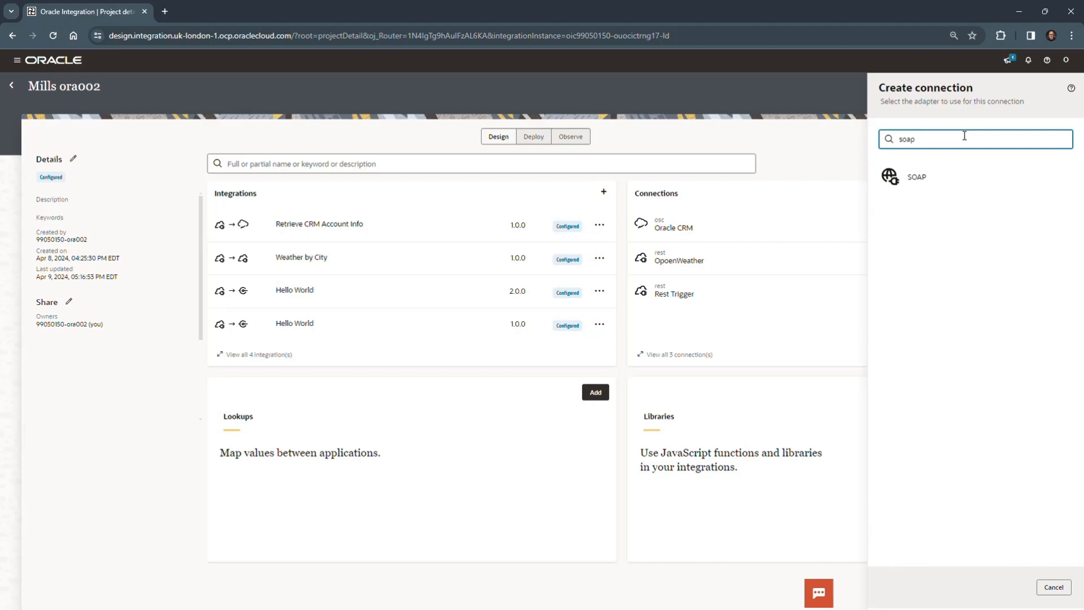
pyautogui.click(931, 172)
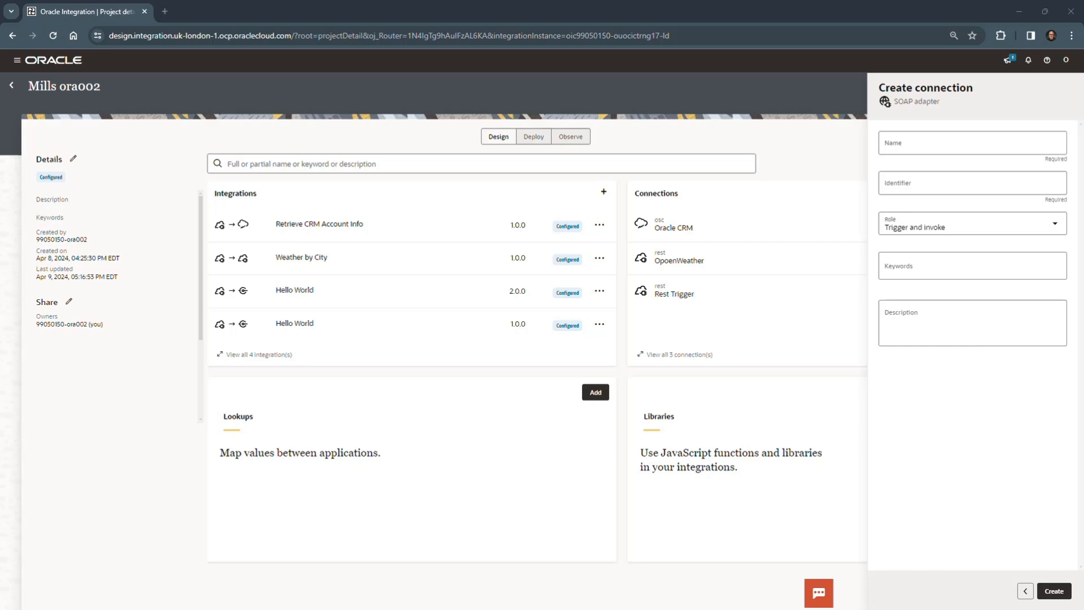
# Step: Name the SOAP connection Converter Interface, set its role to Trigger, and create it
pyautogui.click(962, 139)
pyautogui.write('Converter Interface')
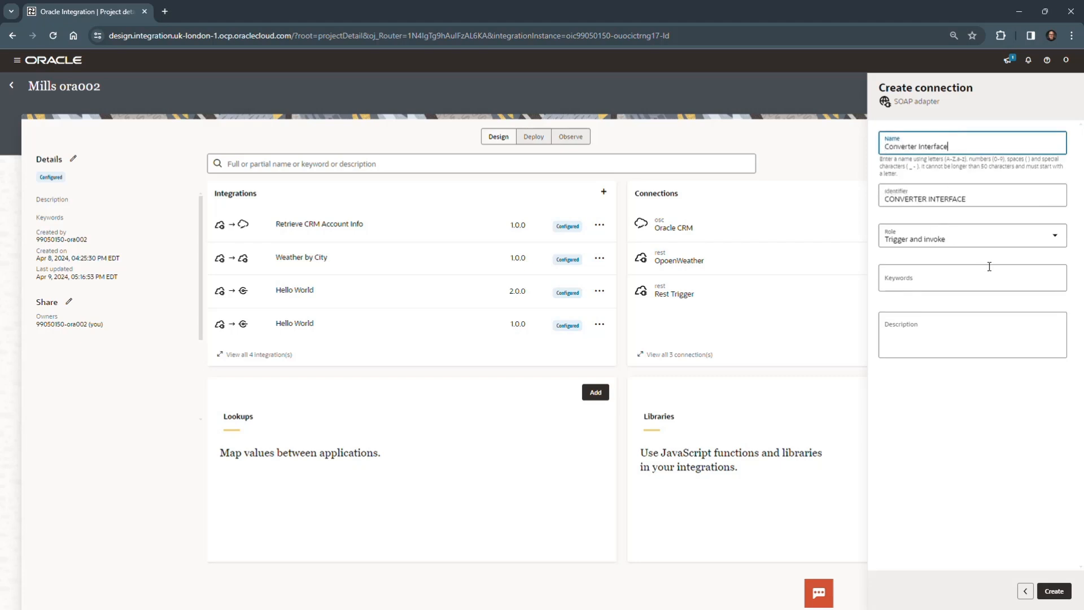
pyautogui.click(1057, 235)
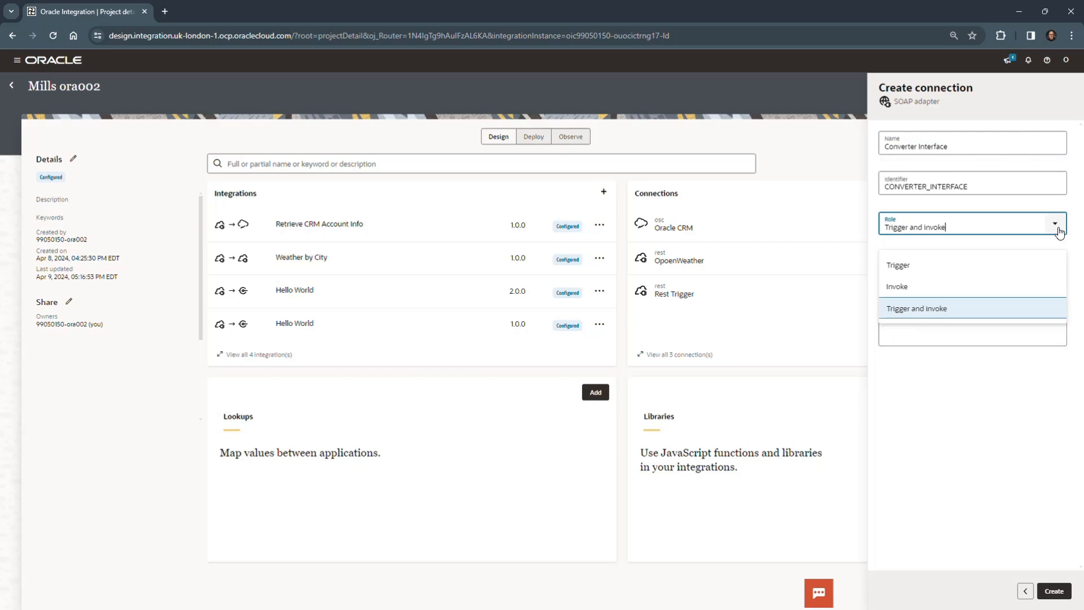
pyautogui.click(964, 264)
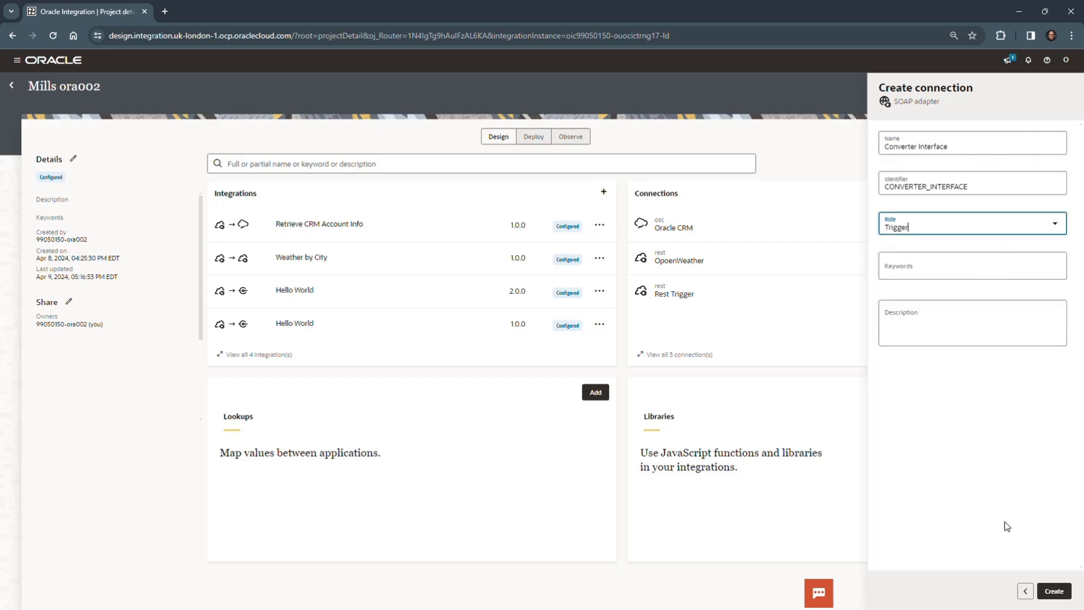
pyautogui.click(1045, 590)
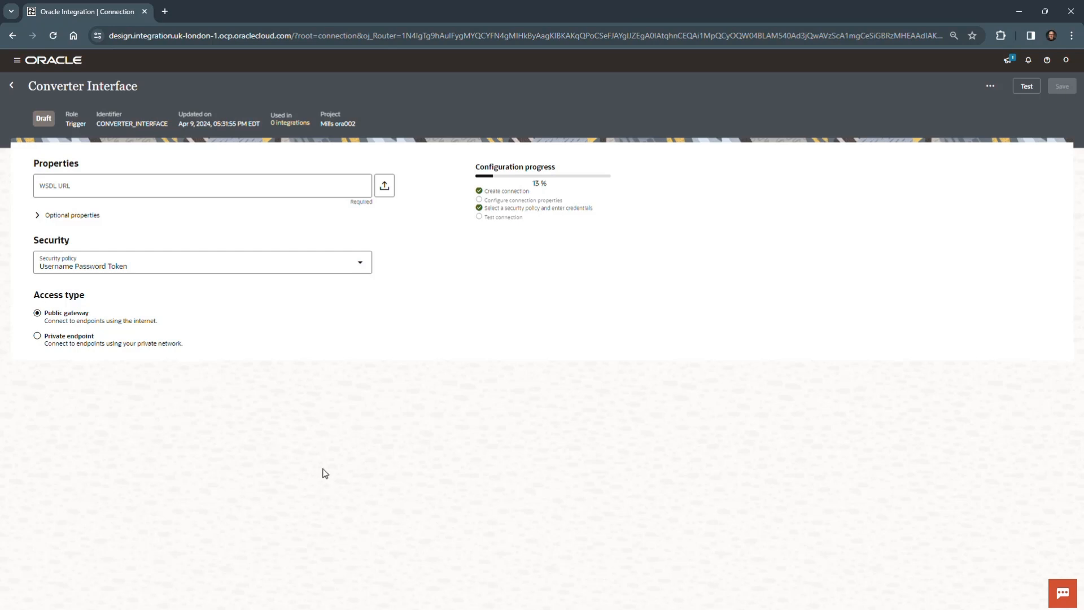
# Step: Upload Converter_Interface.wsdl from the lab resources folder as the connection's WSDL file
pyautogui.click(145, 185)
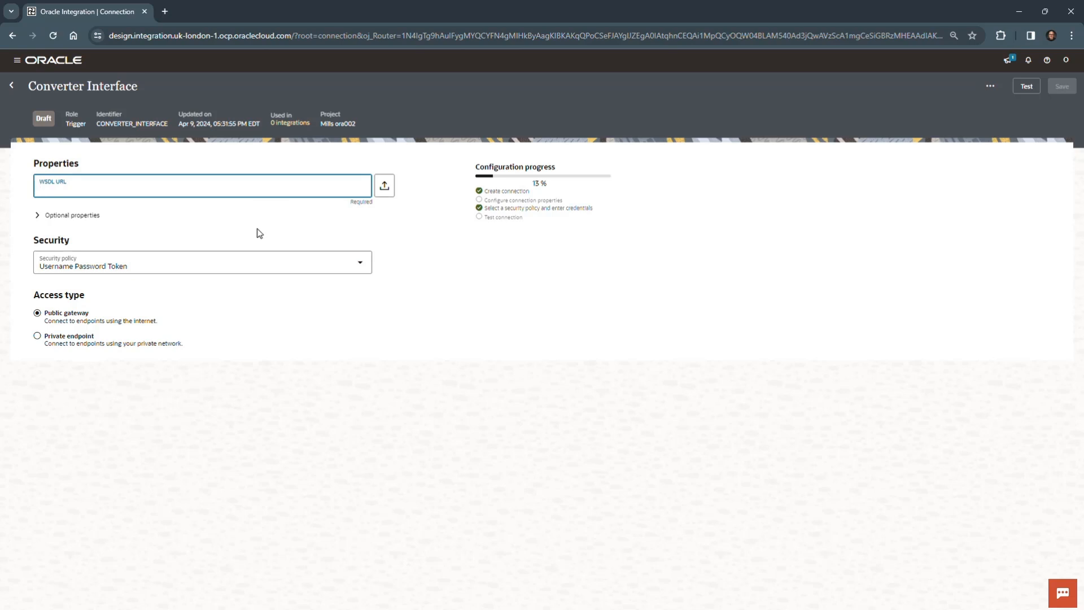
pyautogui.click(383, 188)
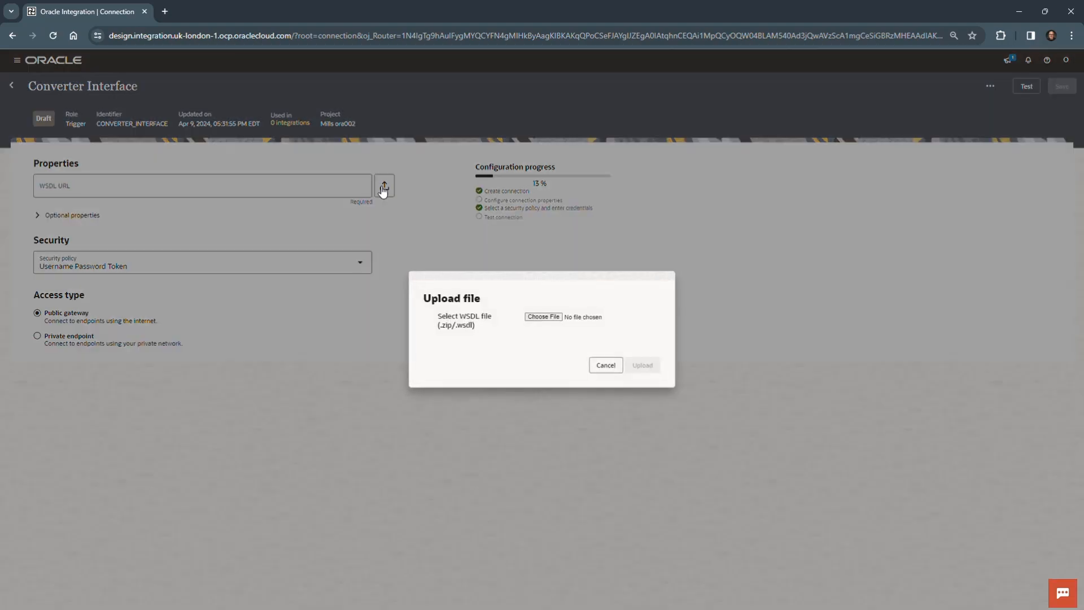
pyautogui.click(543, 317)
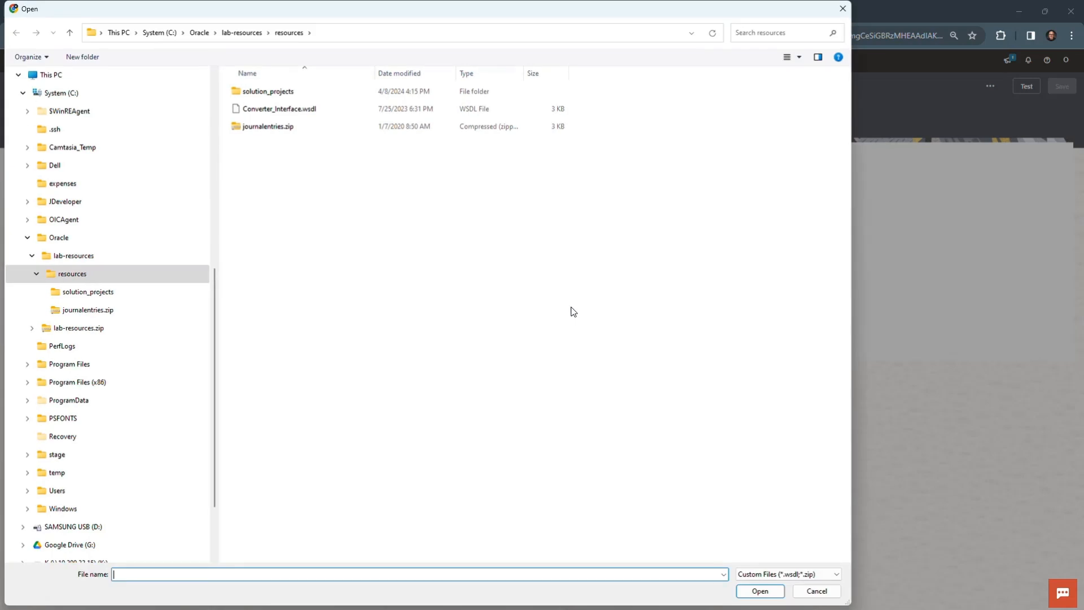
pyautogui.click(295, 112)
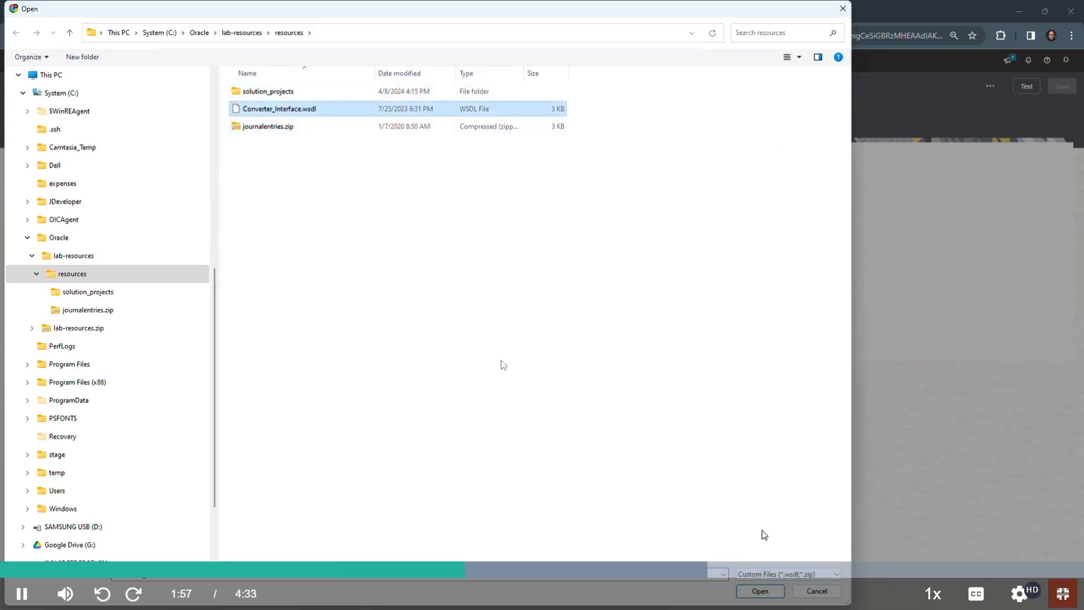
pyautogui.click(760, 590)
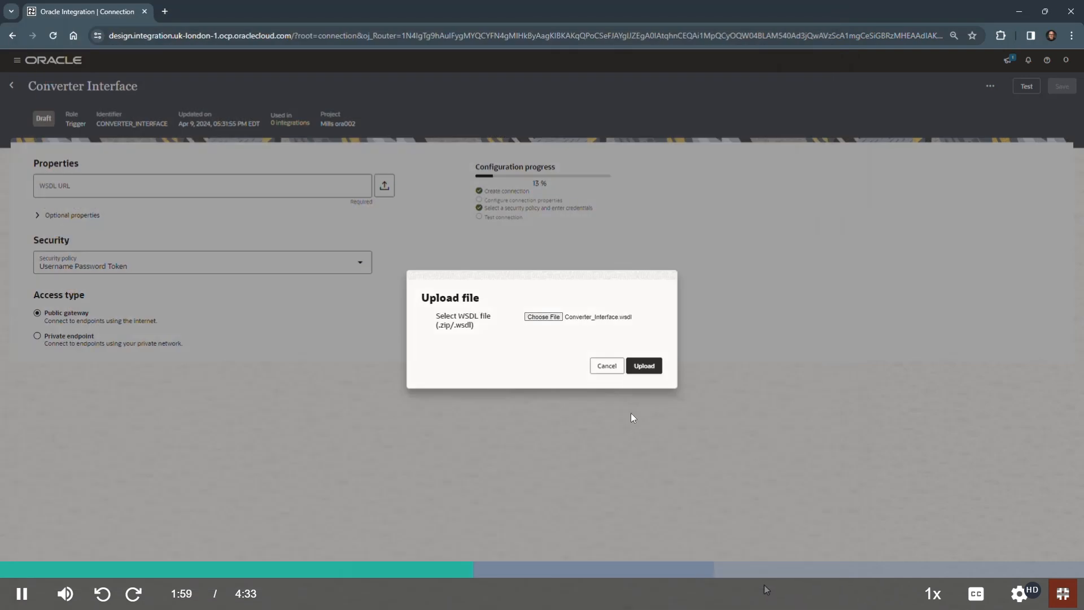
pyautogui.click(643, 366)
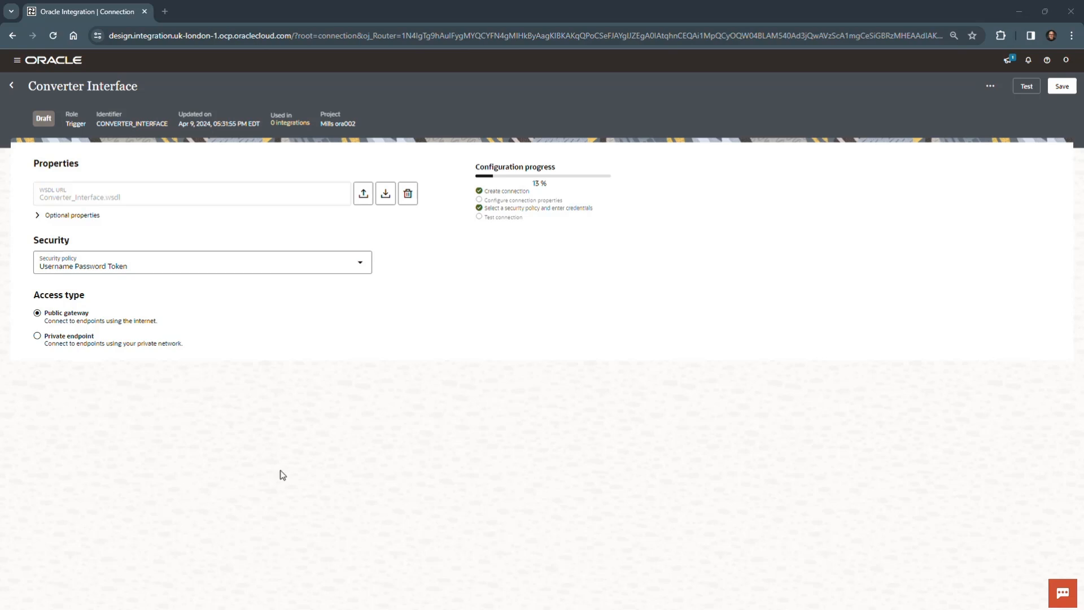
# Step: Review the security policy options, keep Username Password Token, and run the basic test of the Converter Interface connection
pyautogui.click(359, 265)
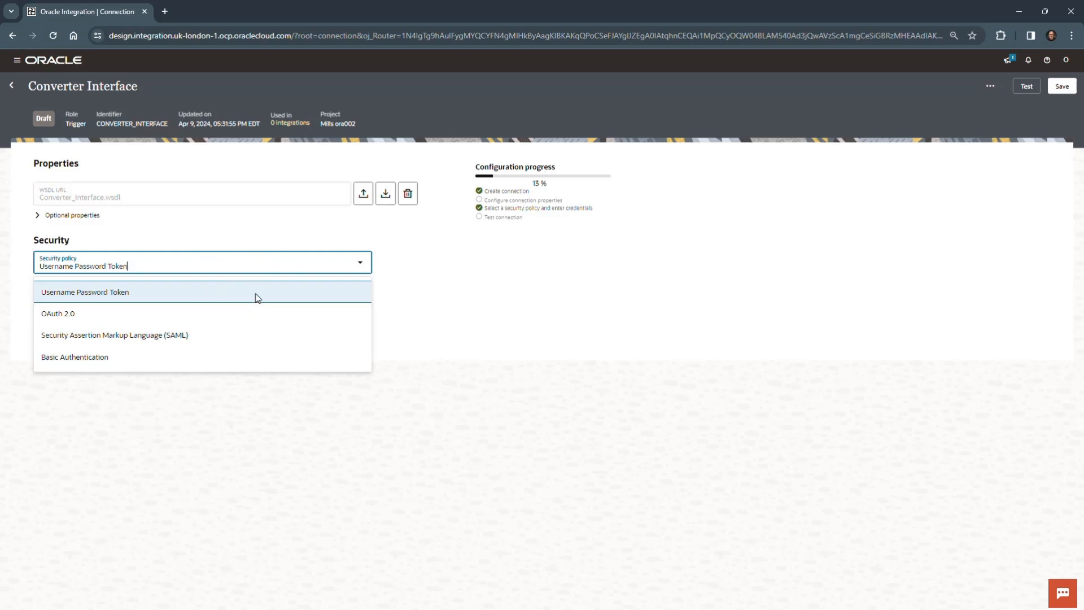
pyautogui.click(462, 264)
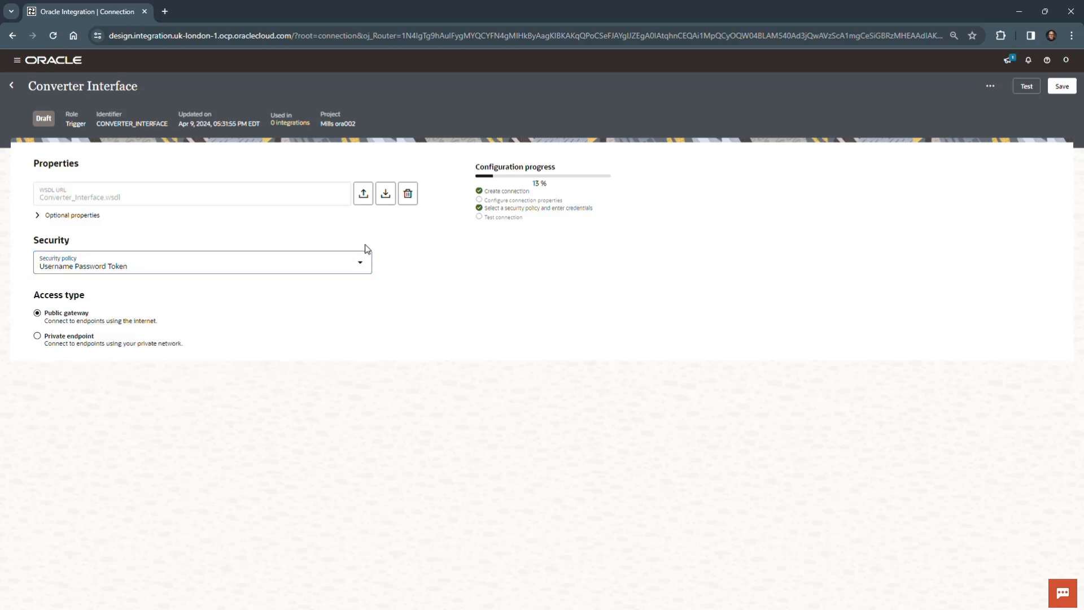
pyautogui.click(1028, 86)
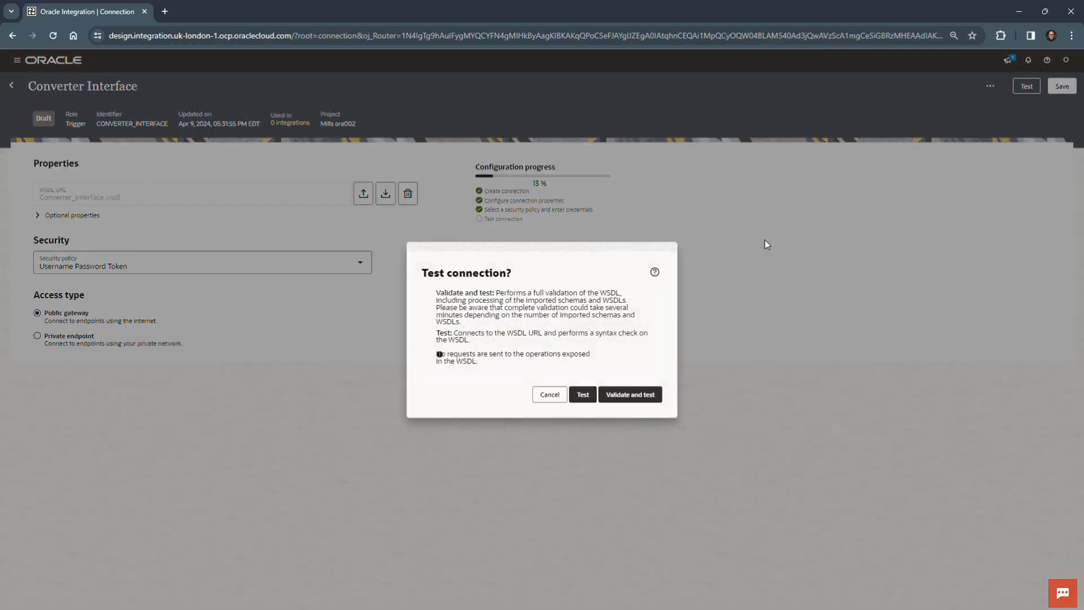
pyautogui.click(583, 394)
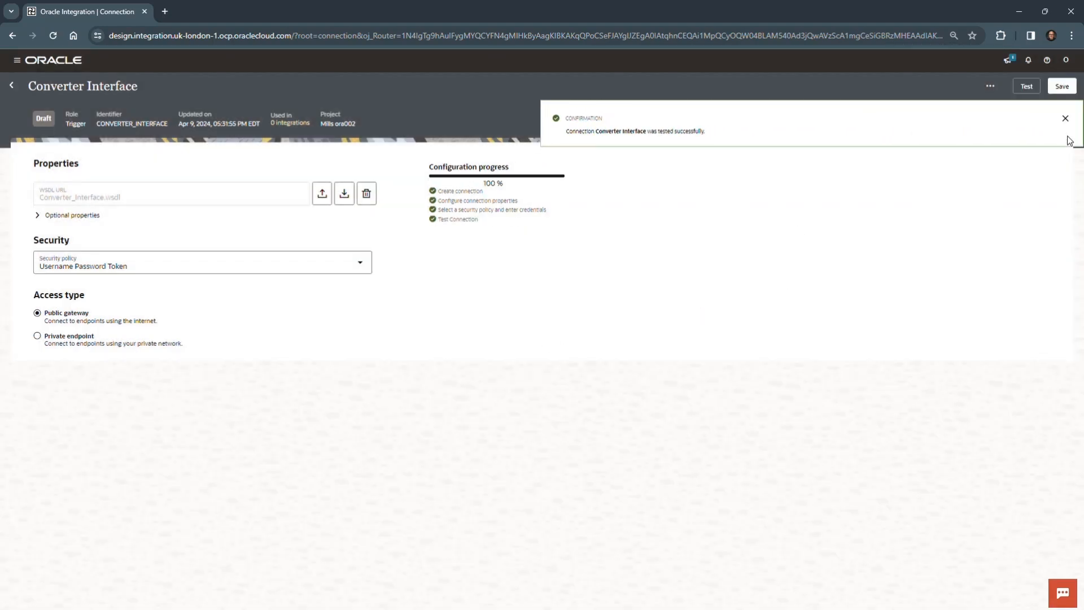
pyautogui.click(1065, 117)
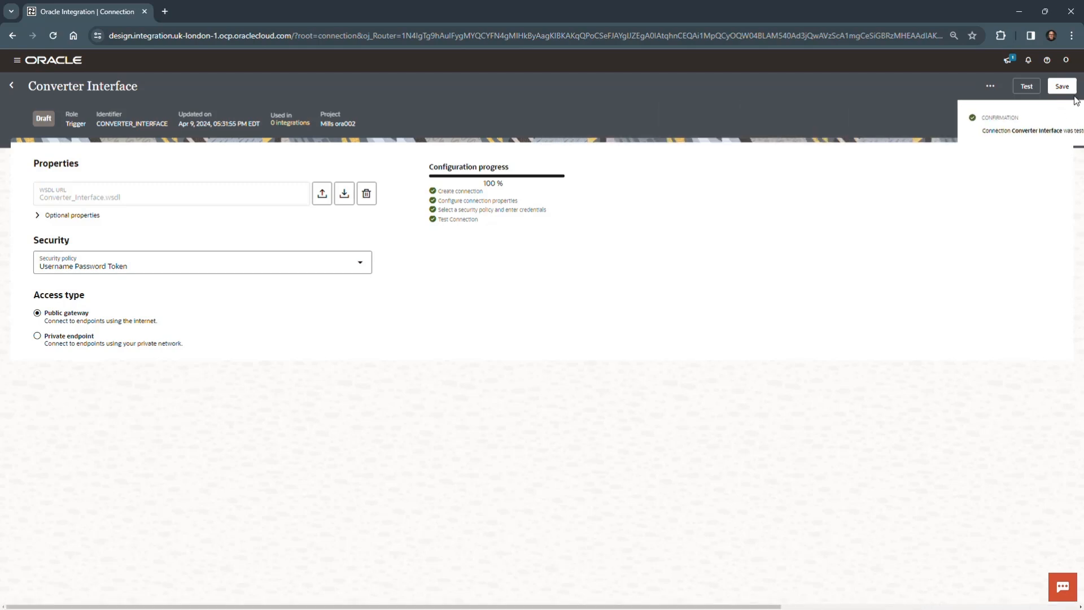
# Step: Save the Converter Interface connection and return to the project page
pyautogui.click(1068, 88)
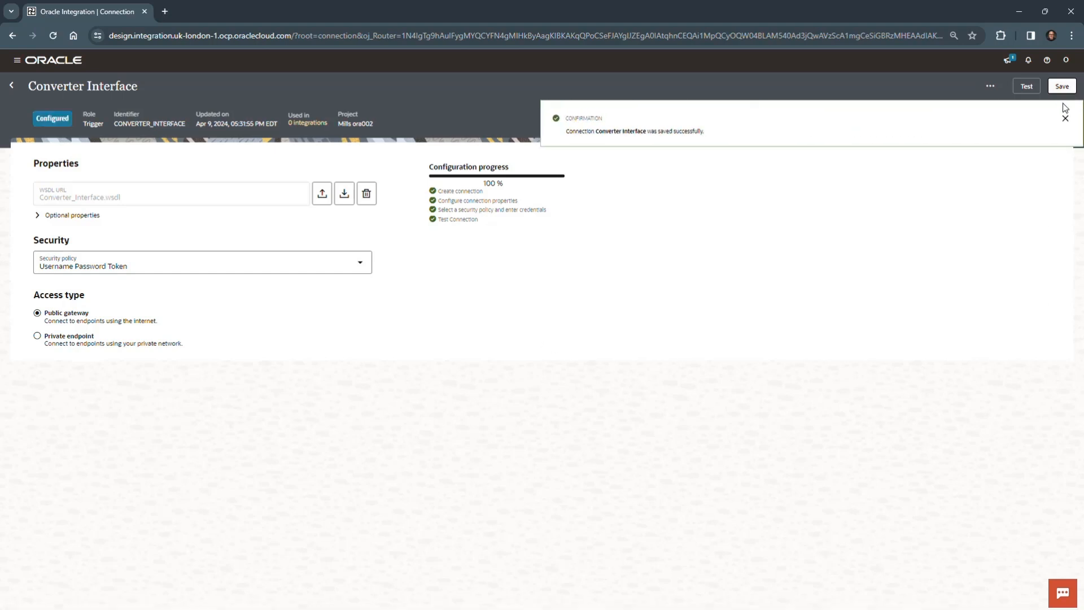
pyautogui.click(1065, 117)
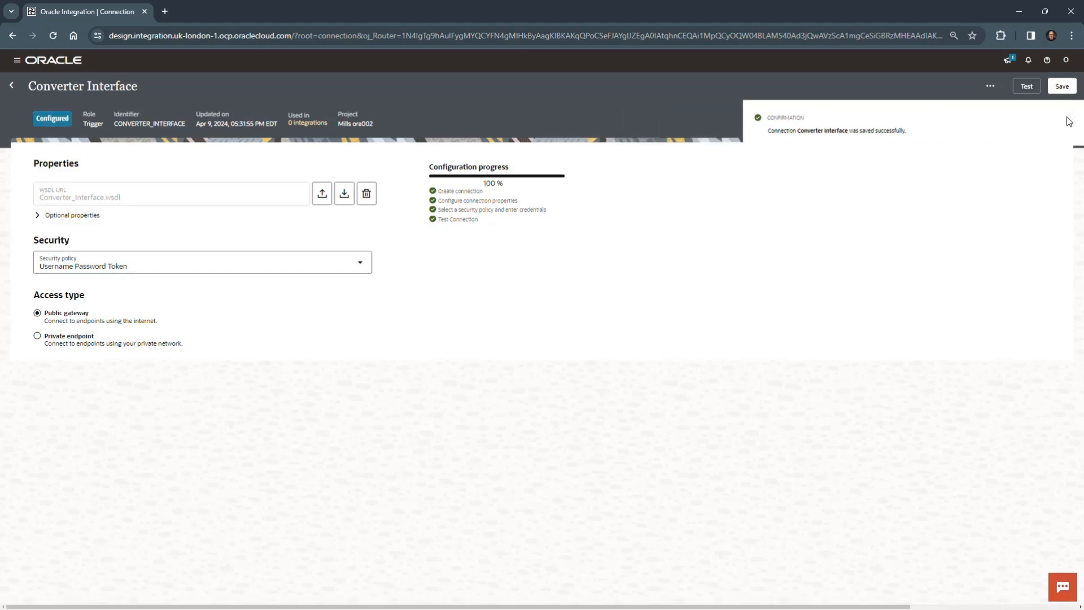
pyautogui.click(14, 86)
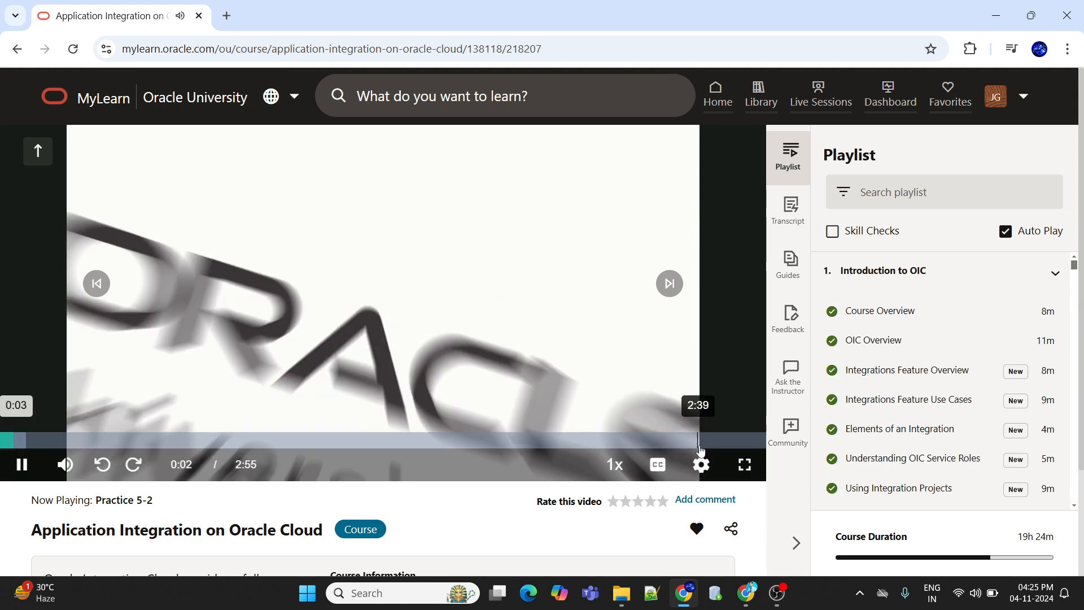
# Step: Show the Practice 5-2 video in full screen and set its playback quality to 1080p
pyautogui.click(744, 464)
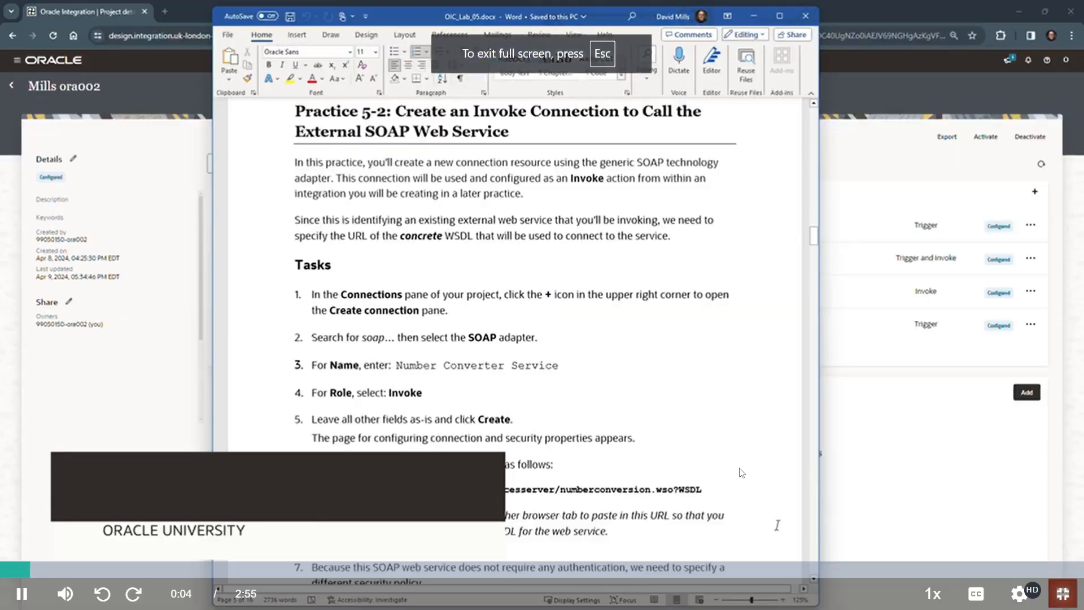
pyautogui.click(1019, 593)
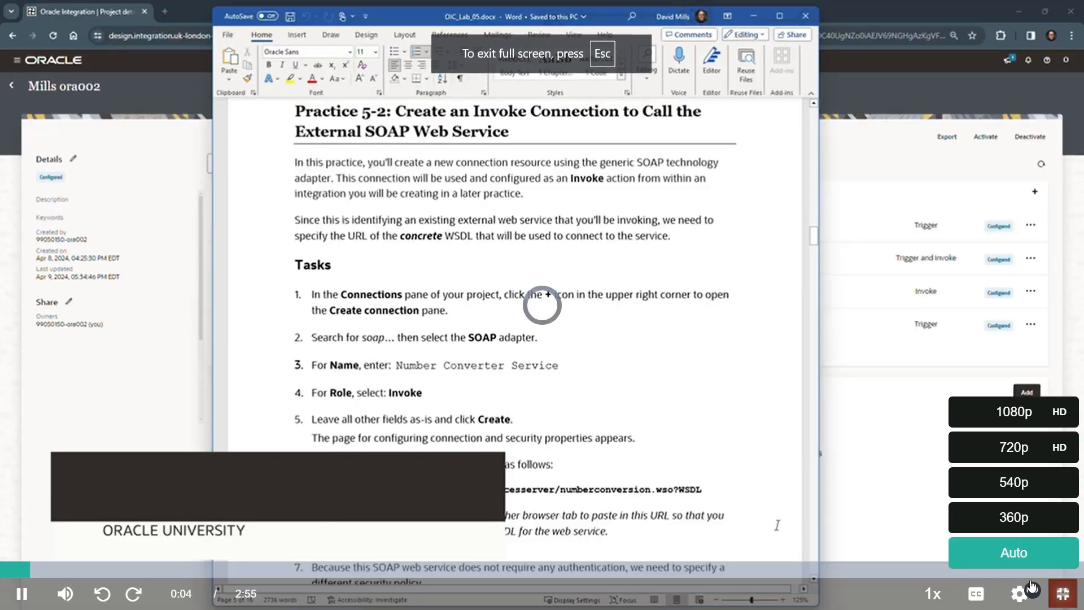
pyautogui.click(1027, 417)
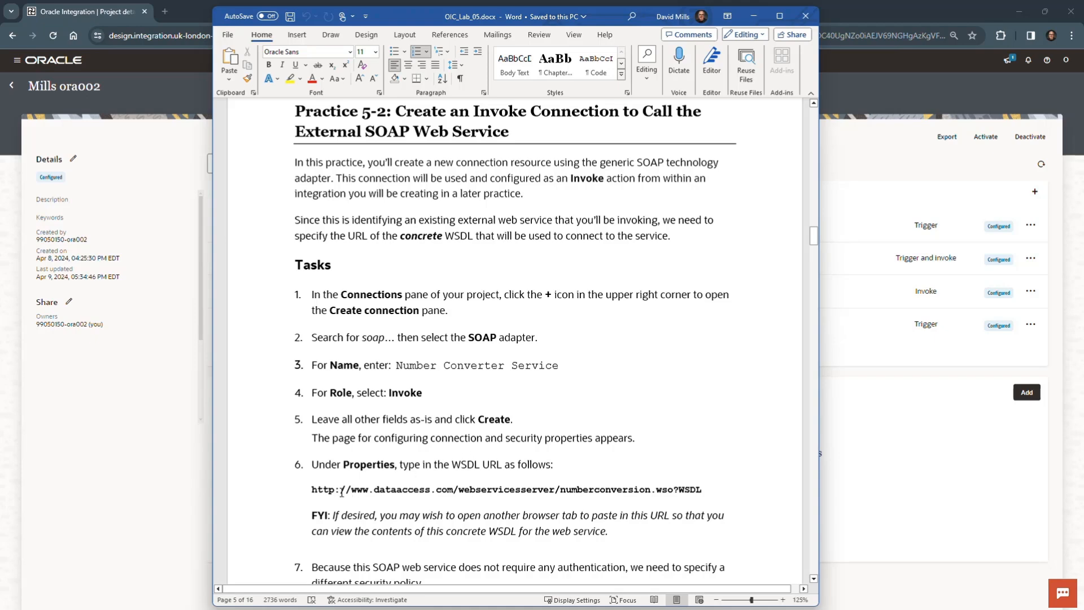
# Step: Select the numberconversion.wso?WSDL URL in the lab guide and examine that web service's WSDL in a separate browser tab
pyautogui.moveTo(312, 489); pyautogui.dragTo(703, 487)
pyautogui.hotkey('ctrl', 'c')
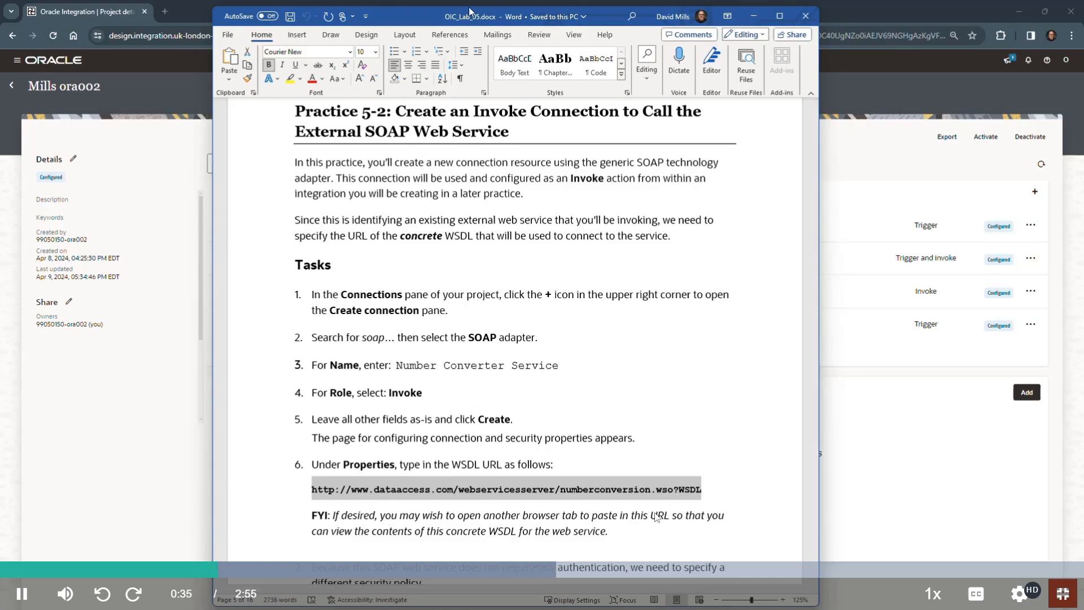
pyautogui.moveTo(426, 21); pyautogui.dragTo(0, 522)
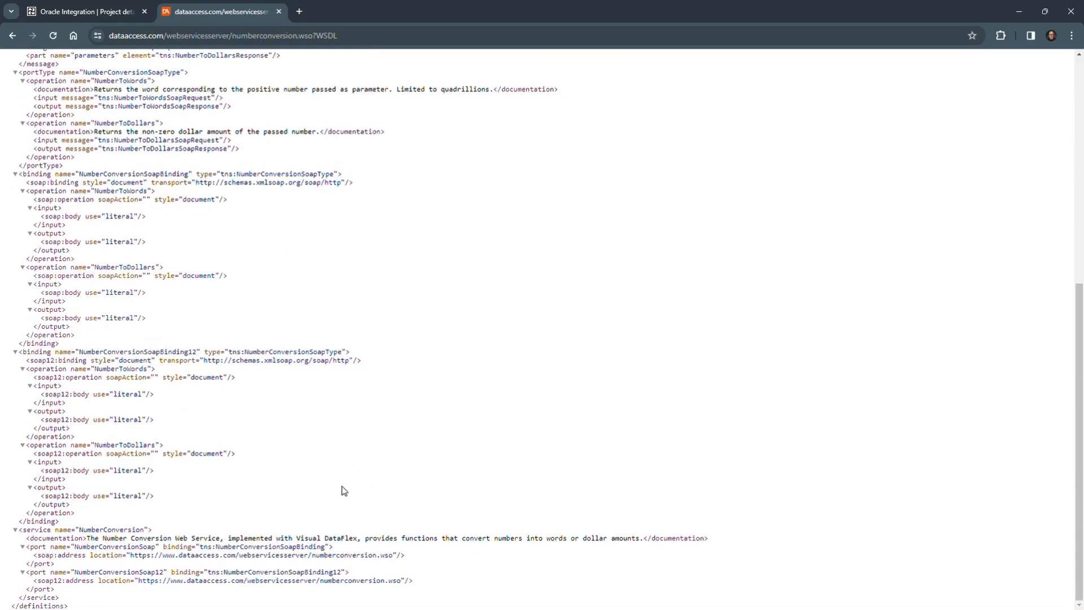
pyautogui.scroll(2, 365, 484)
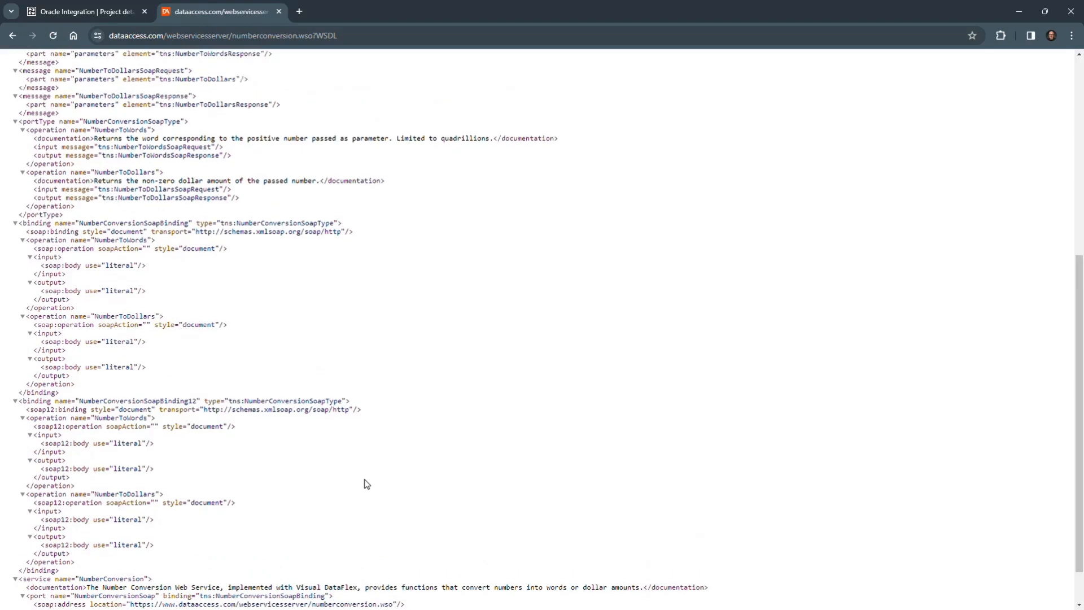
pyautogui.scroll(5, 361, 468)
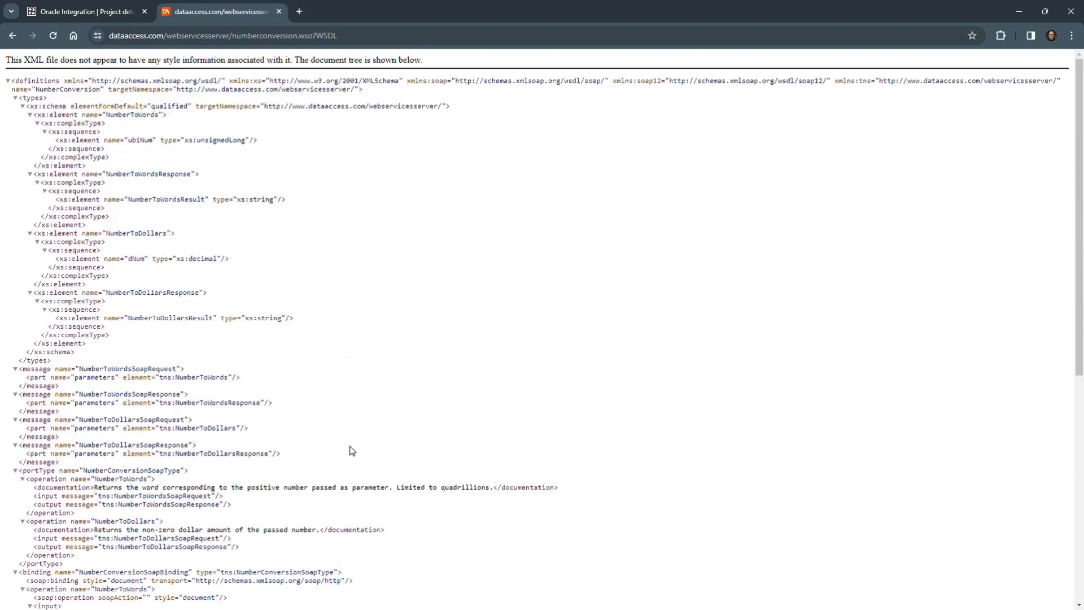
# Step: Return to the Oracle Integration project and start a new connection based on the SOAP adapter
pyautogui.click(115, 13)
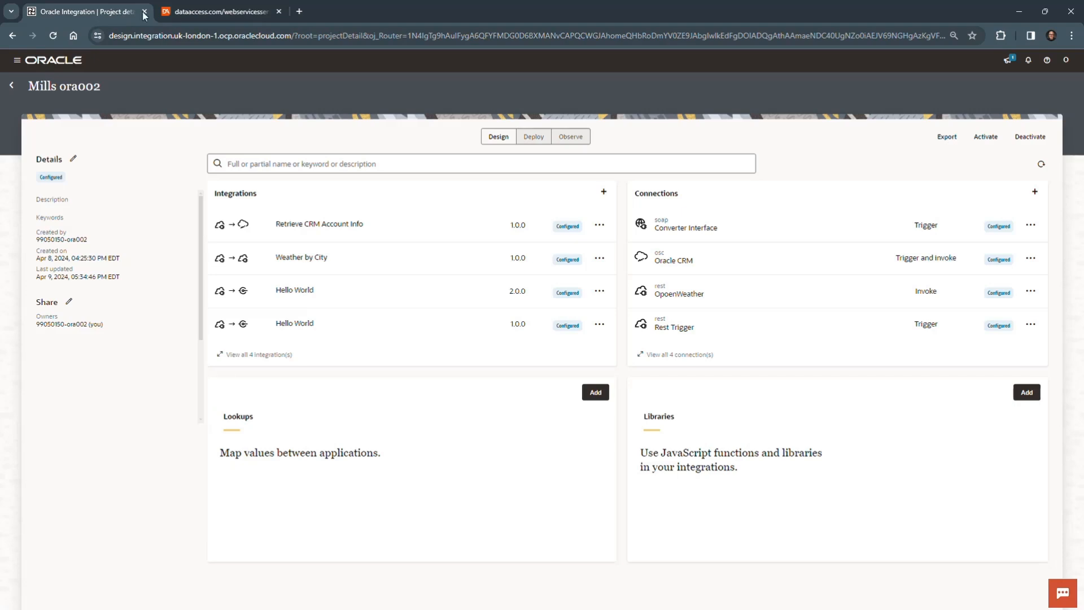
pyautogui.click(1036, 192)
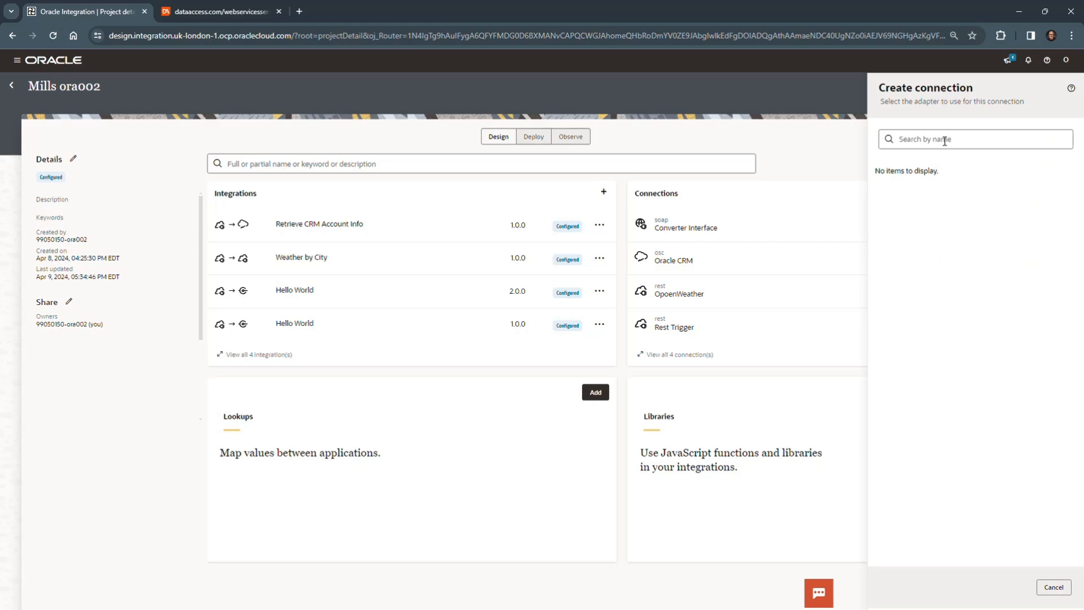
pyautogui.click(944, 141)
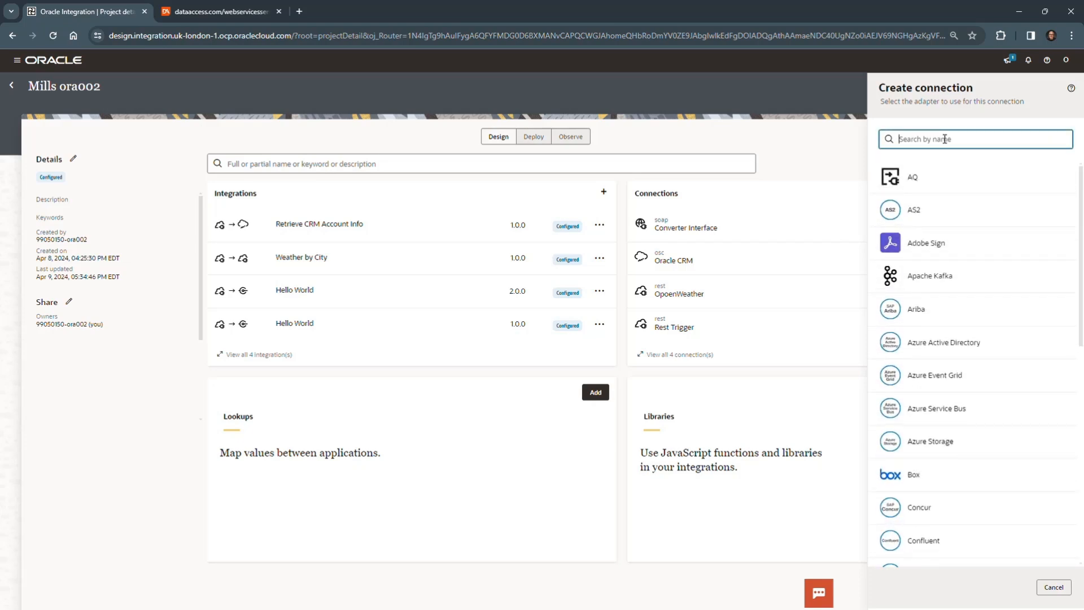
pyautogui.write('soap')
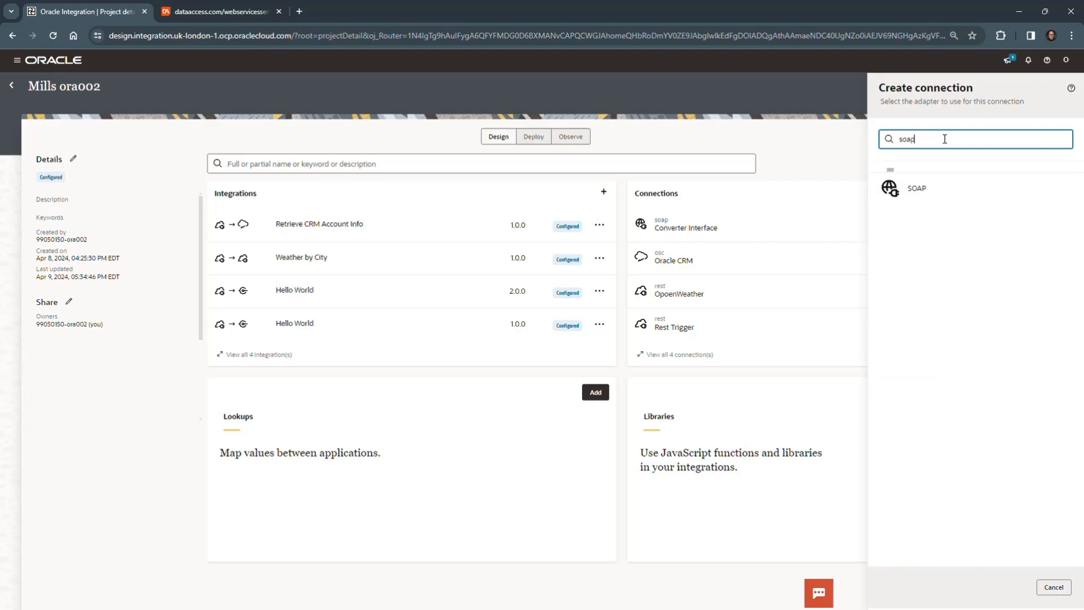
pyautogui.click(941, 179)
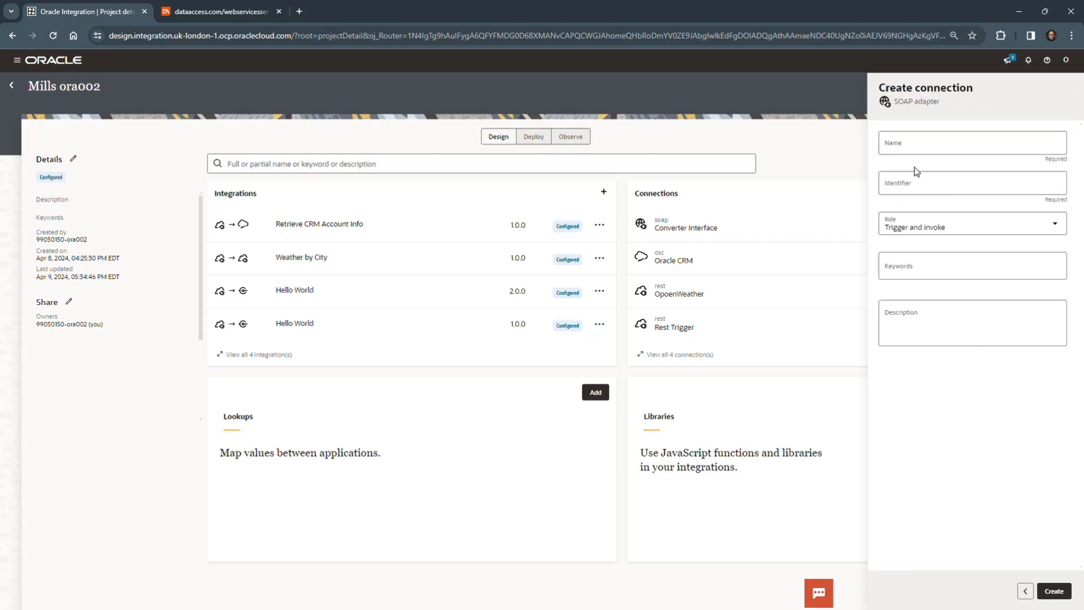
# Step: Set the connection role to Invoke, name it Number Converter Service, and create it
pyautogui.click(1057, 229)
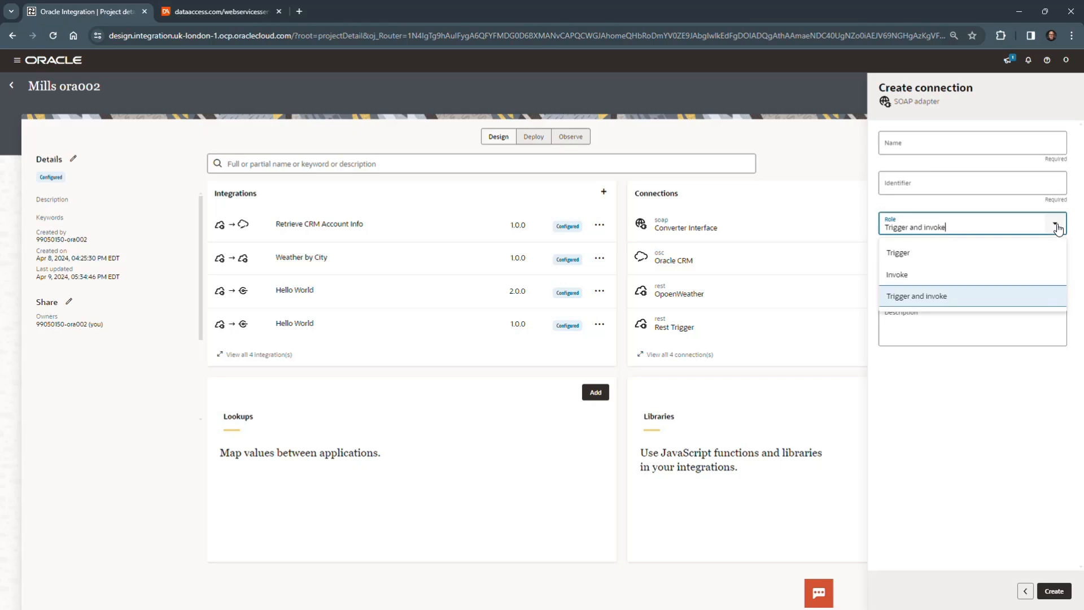
pyautogui.click(953, 280)
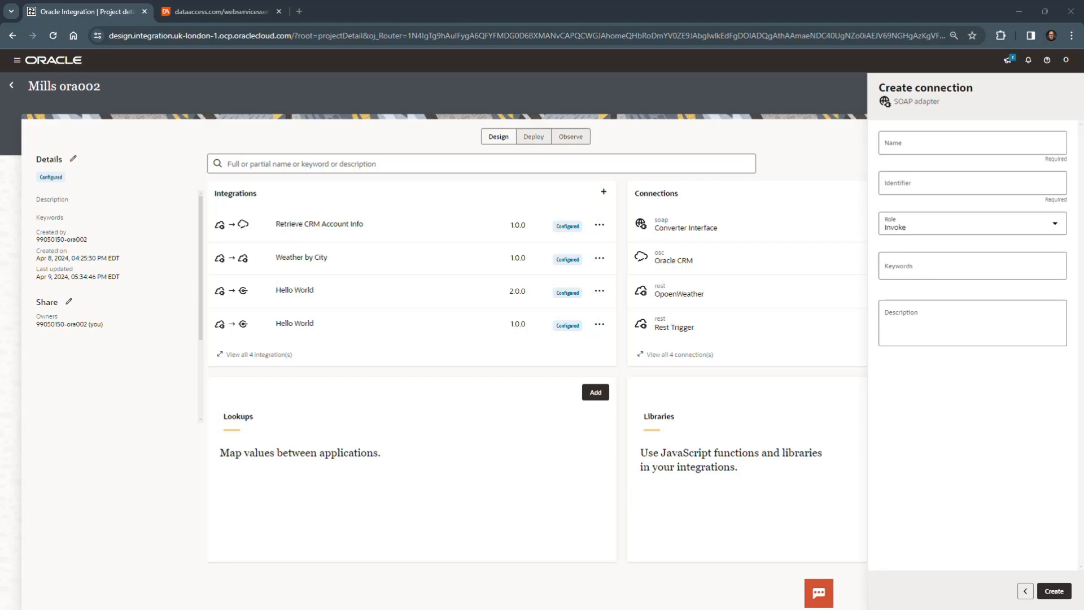
pyautogui.click(915, 145)
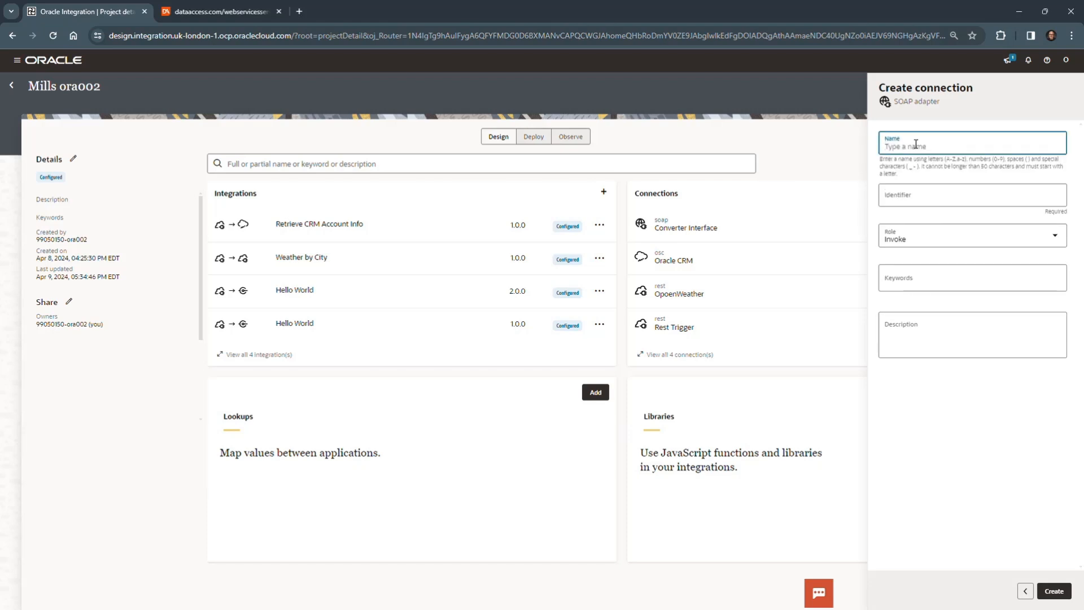
pyautogui.write('Number Converter Service')
pyautogui.click(924, 434)
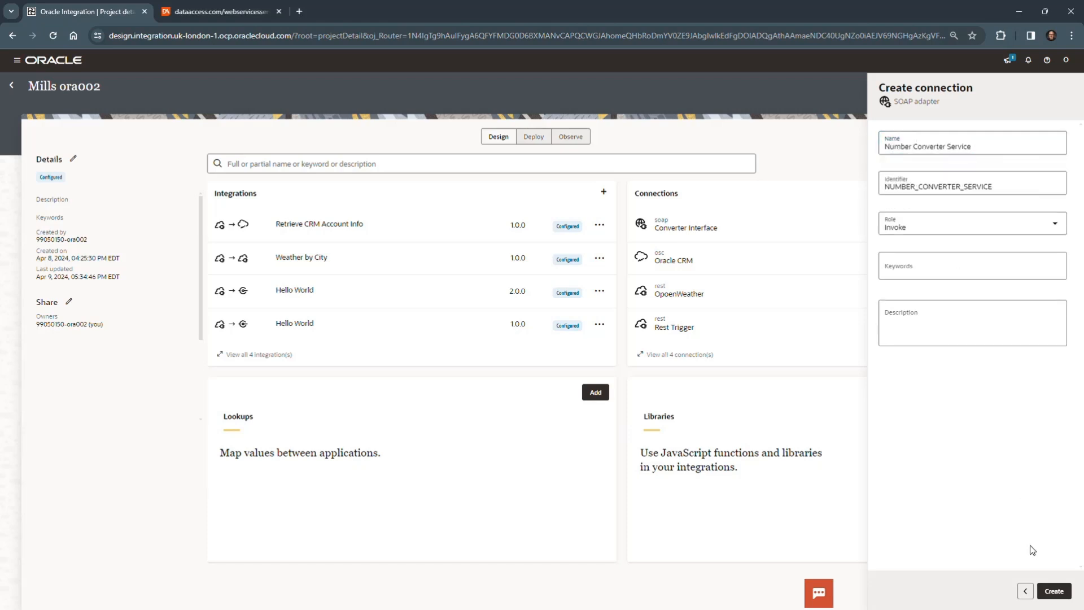
pyautogui.click(1054, 591)
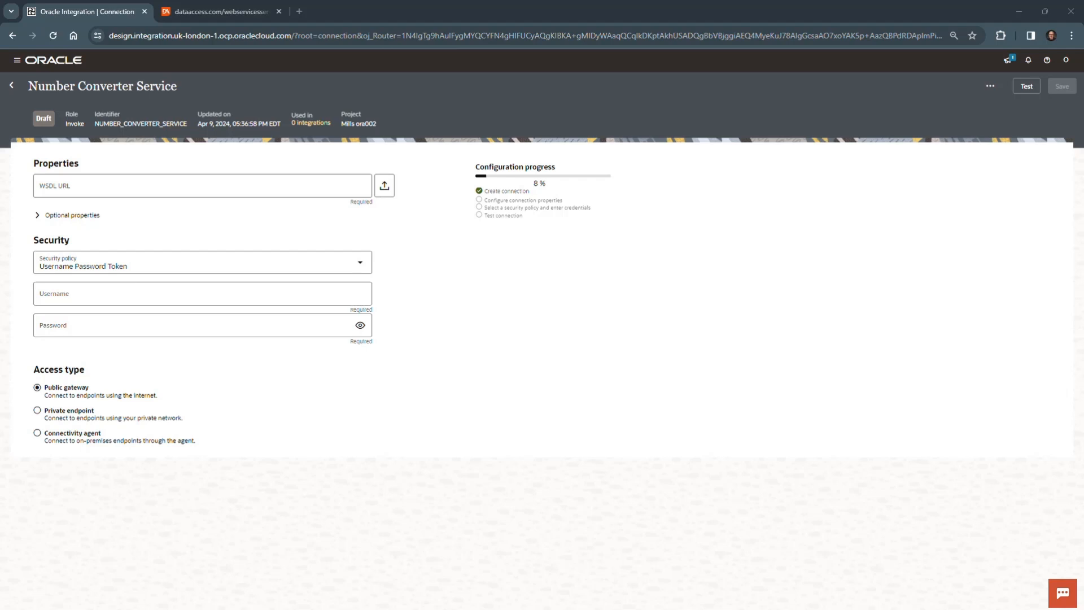
pyautogui.click(103, 187)
pyautogui.hotkey('ctrl', 'v')
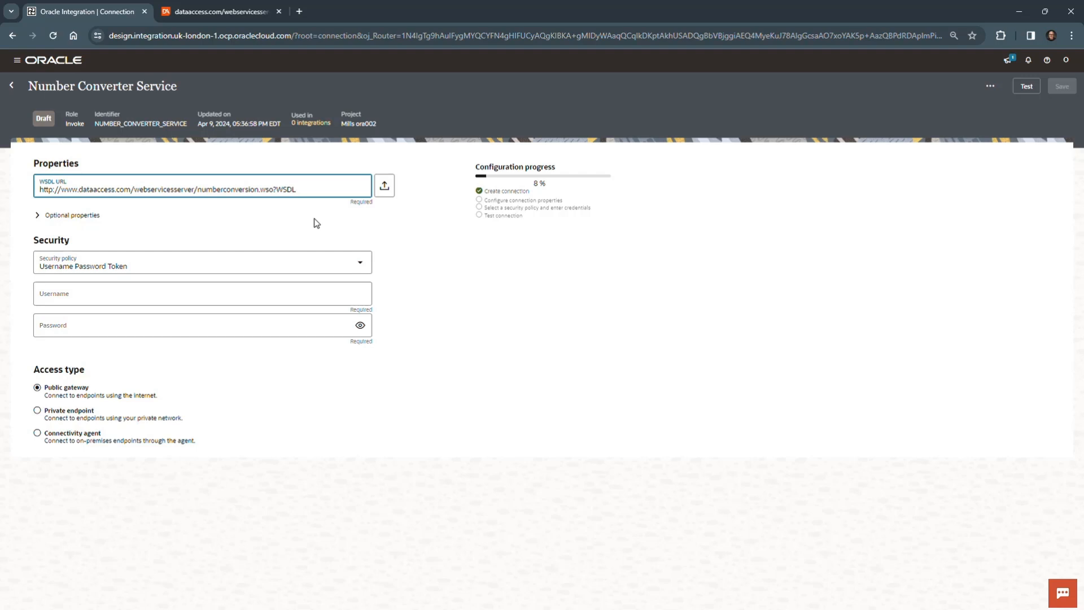
pyautogui.click(38, 217)
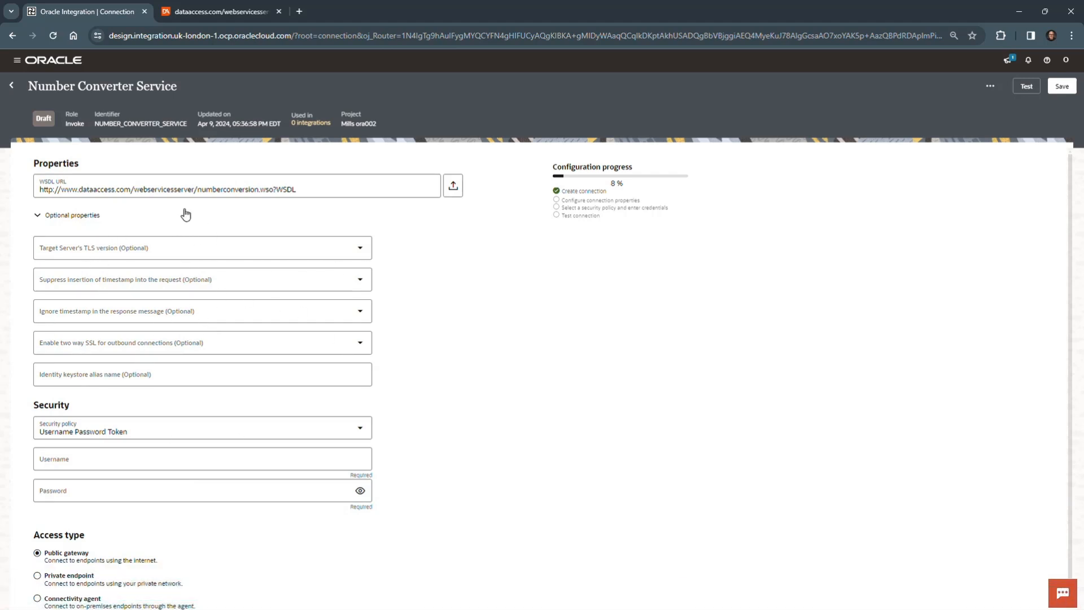
pyautogui.click(38, 216)
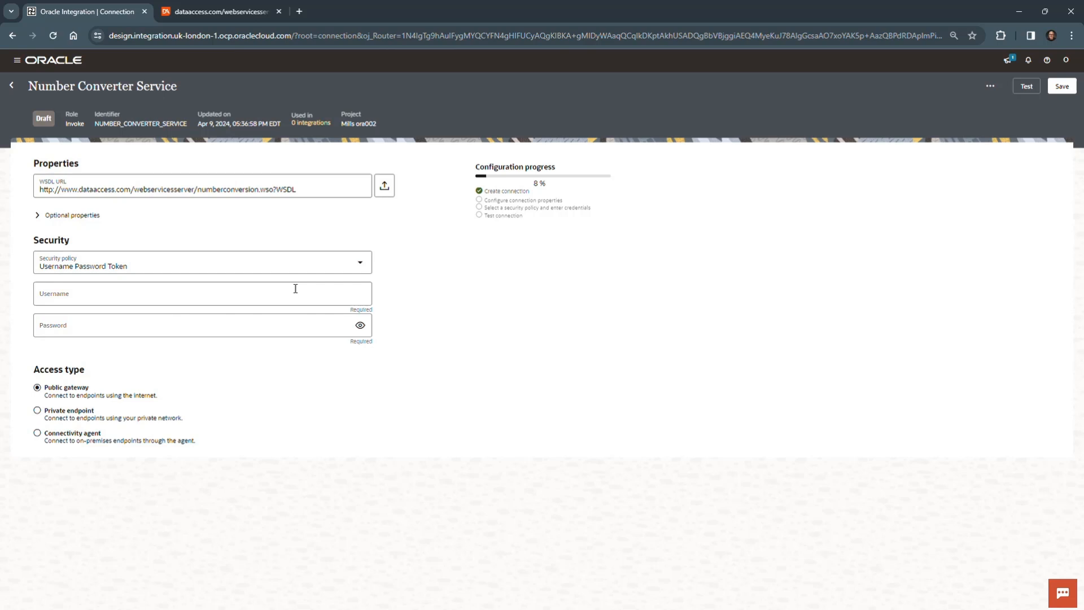
# Step: Set the Number Converter Service connection's security policy to No Security Policy
pyautogui.click(361, 265)
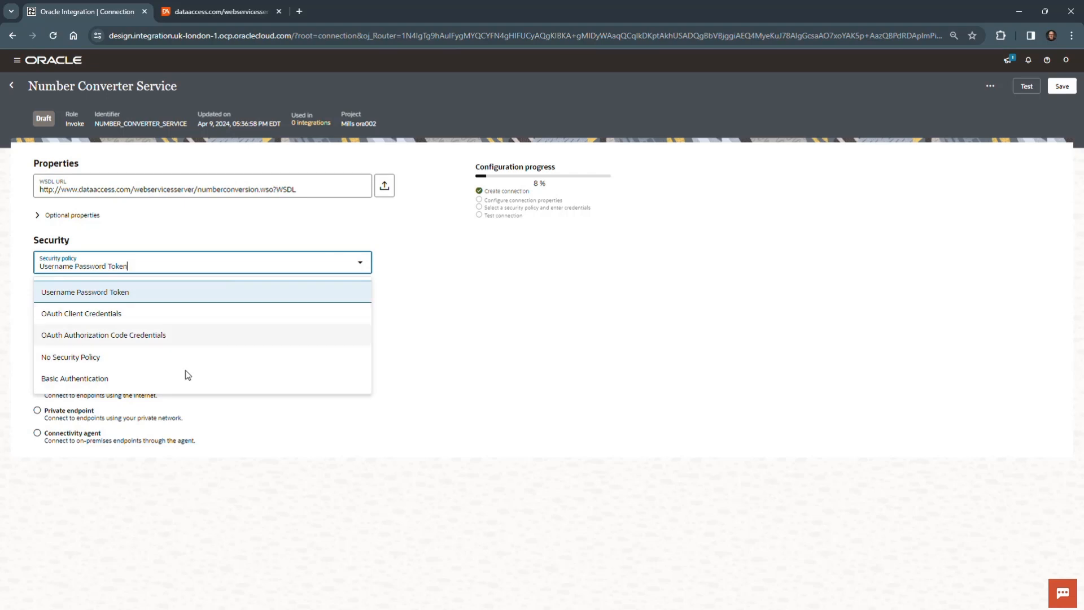
pyautogui.click(130, 357)
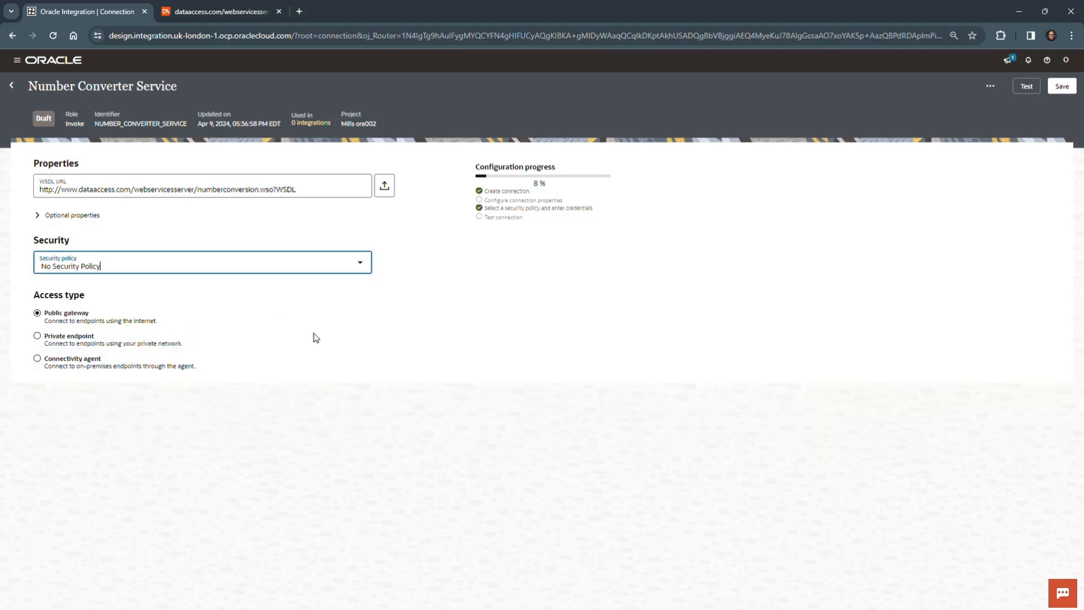
pyautogui.click(380, 366)
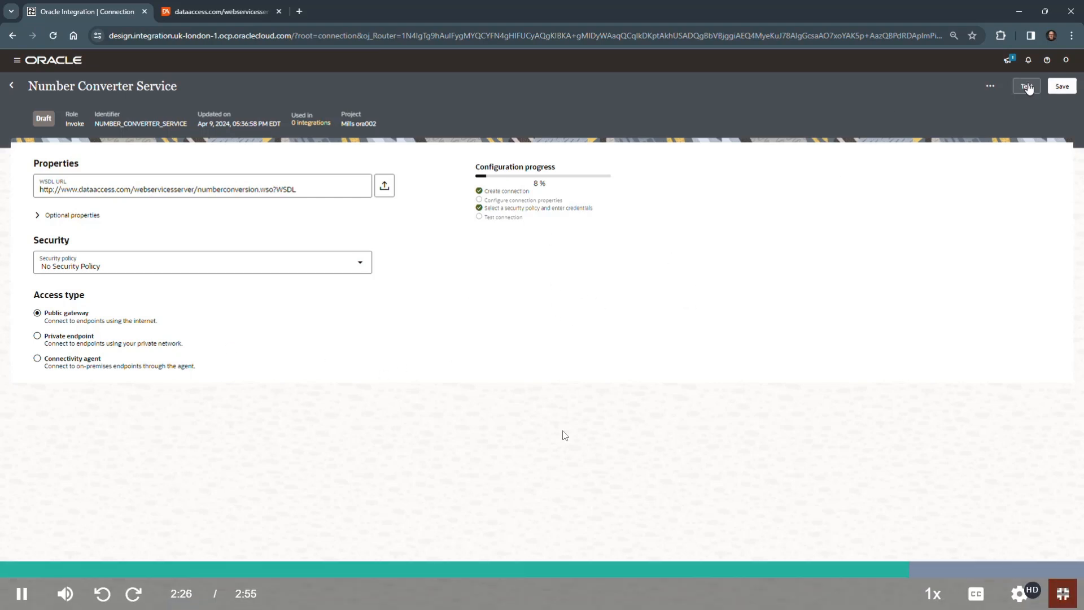
# Step: Run the basic test of the Number Converter Service connection and dismiss the notification
pyautogui.click(1025, 88)
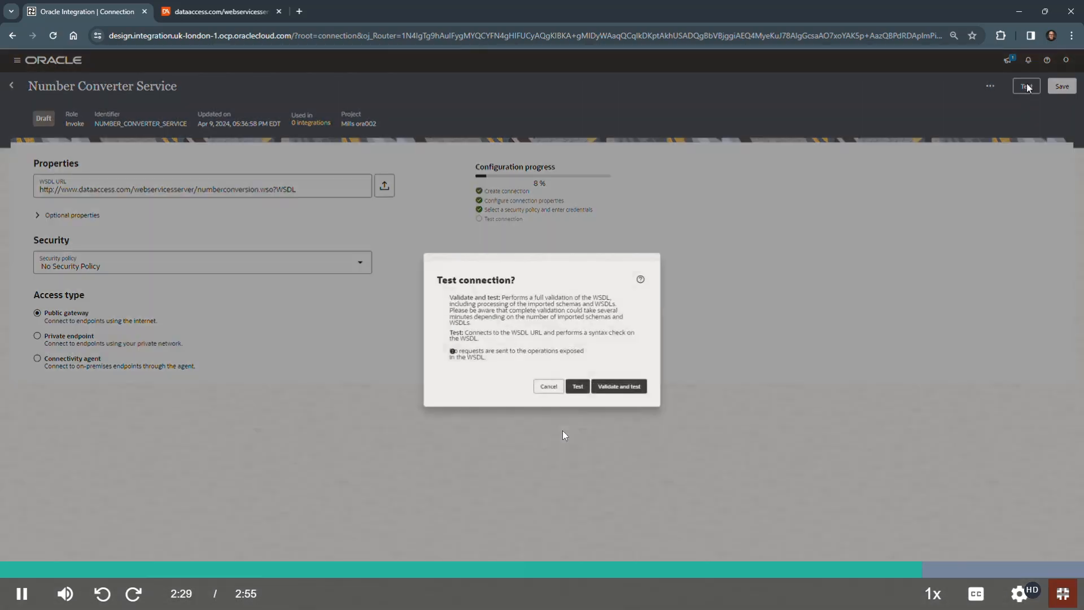
pyautogui.click(581, 395)
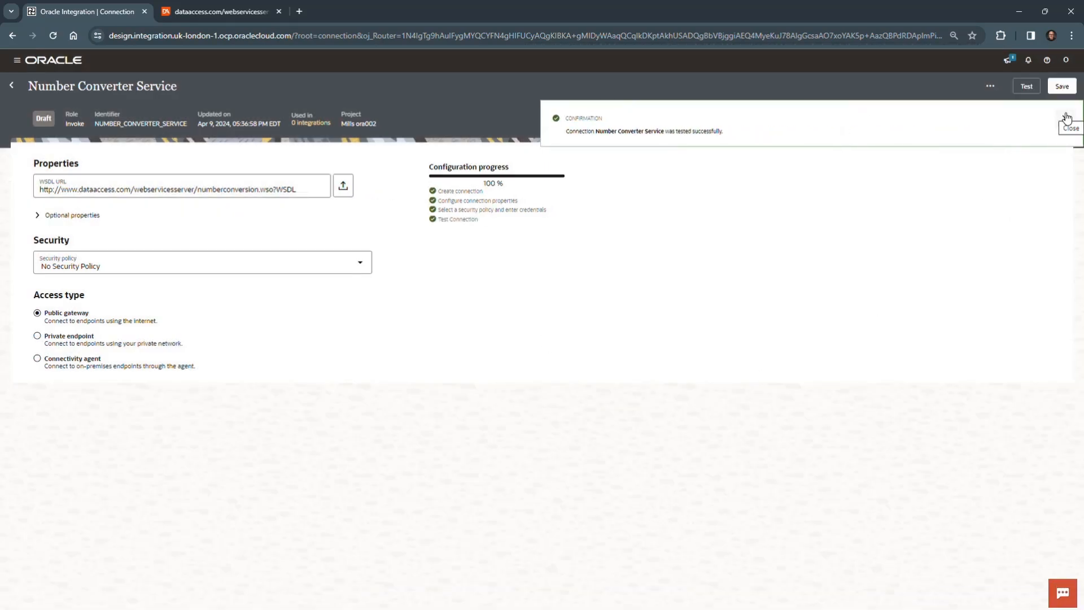
pyautogui.click(1066, 118)
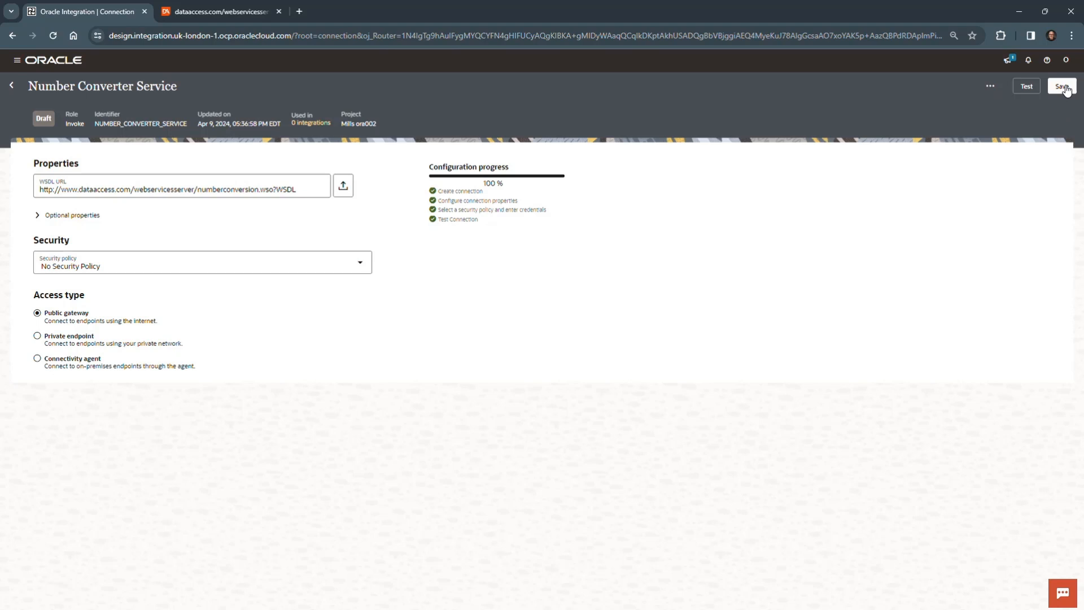
# Step: Save the Number Converter Service connection and return to the project page
pyautogui.click(1065, 88)
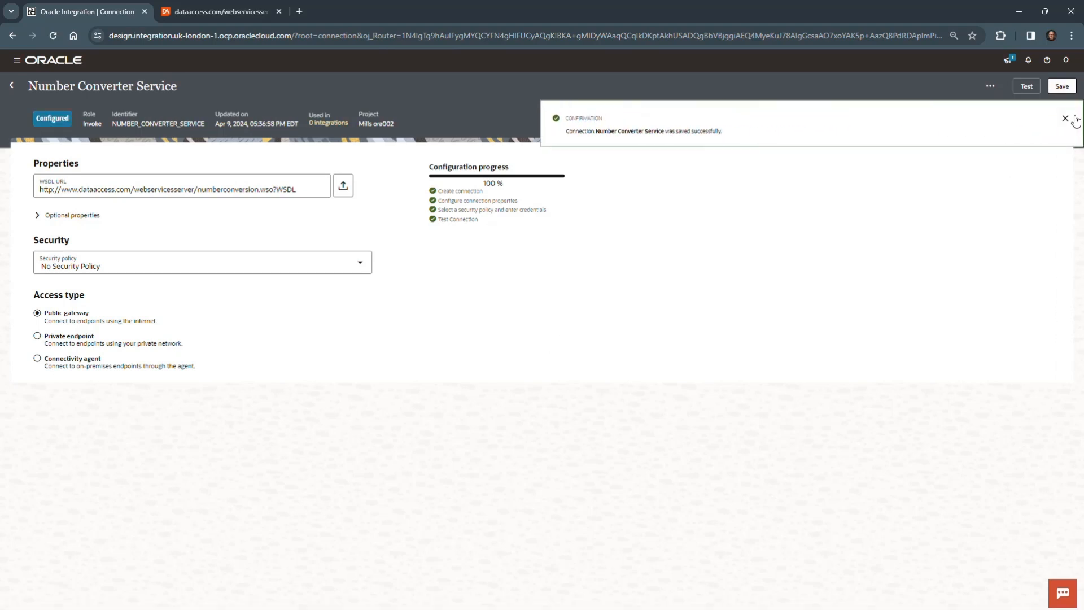
pyautogui.click(1072, 118)
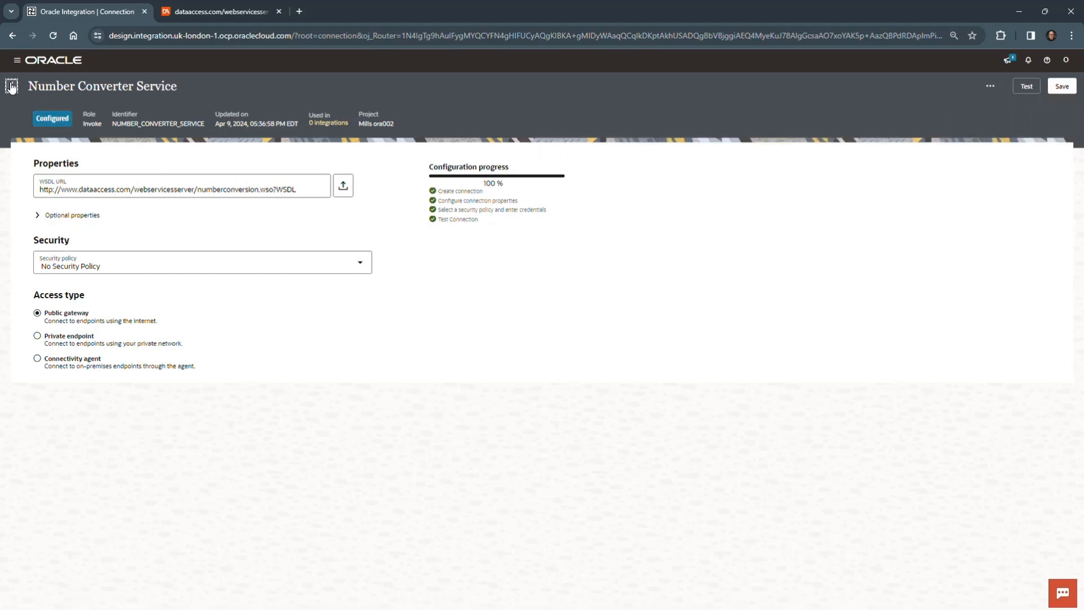
pyautogui.click(11, 86)
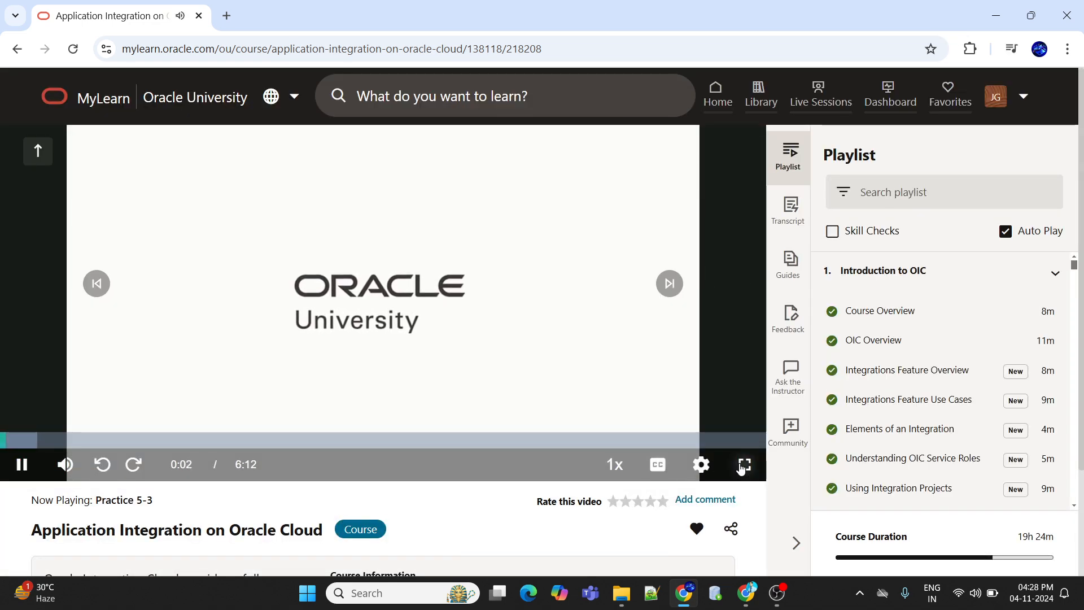
# Step: Show the Practice 5-3 video in full screen and set its playback quality to 1080p
pyautogui.click(744, 464)
pyautogui.moveTo(1026, 597)
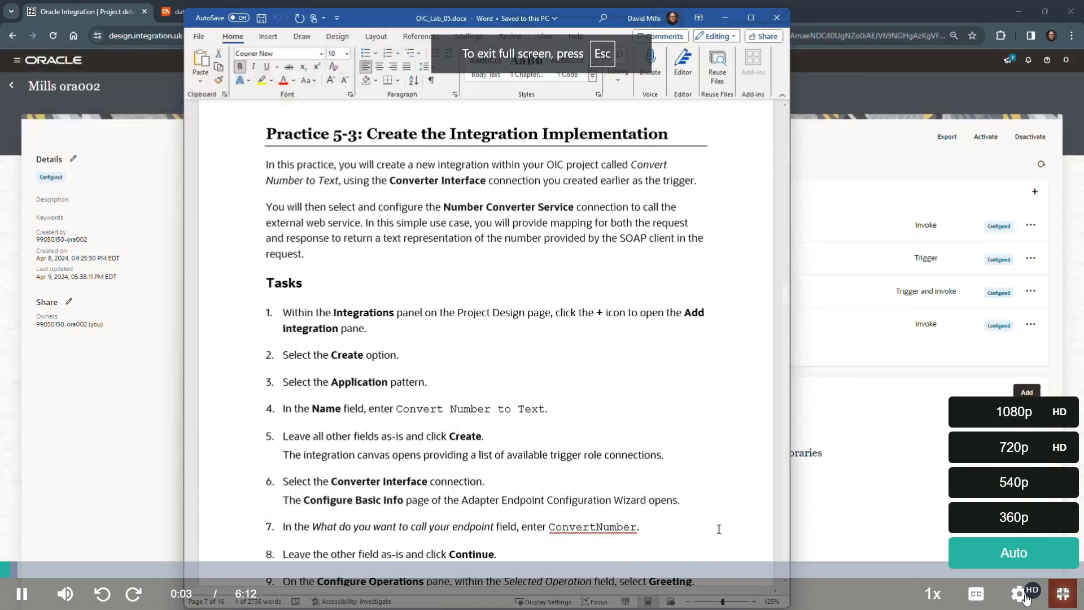
pyautogui.click(1011, 420)
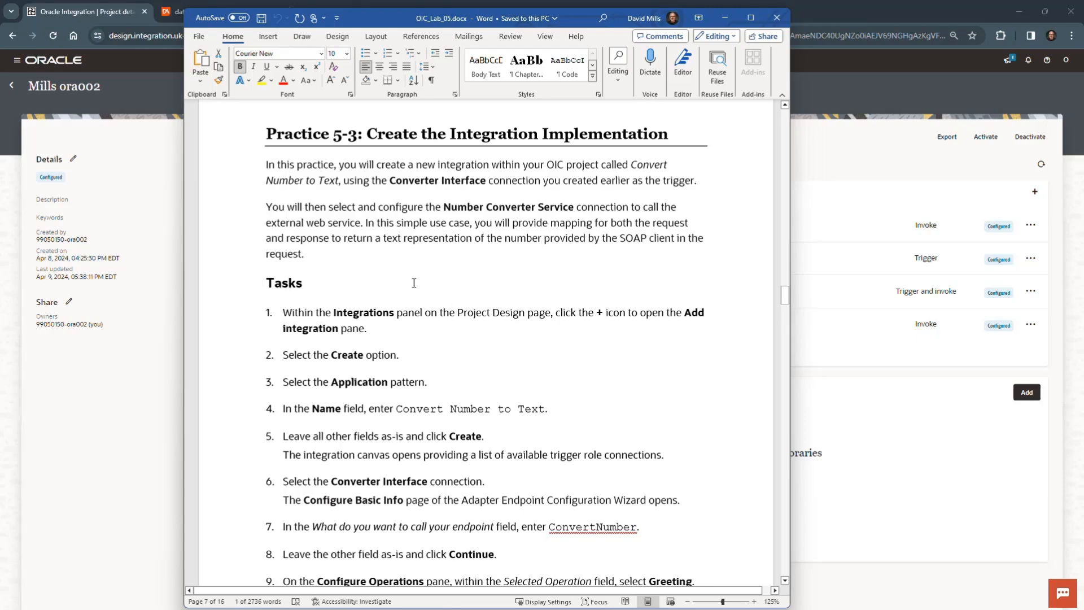
# Step: Move the lab guide out of the way and start a new integration in the project using the Application pattern
pyautogui.moveTo(571, 16); pyautogui.dragTo(0, 480)
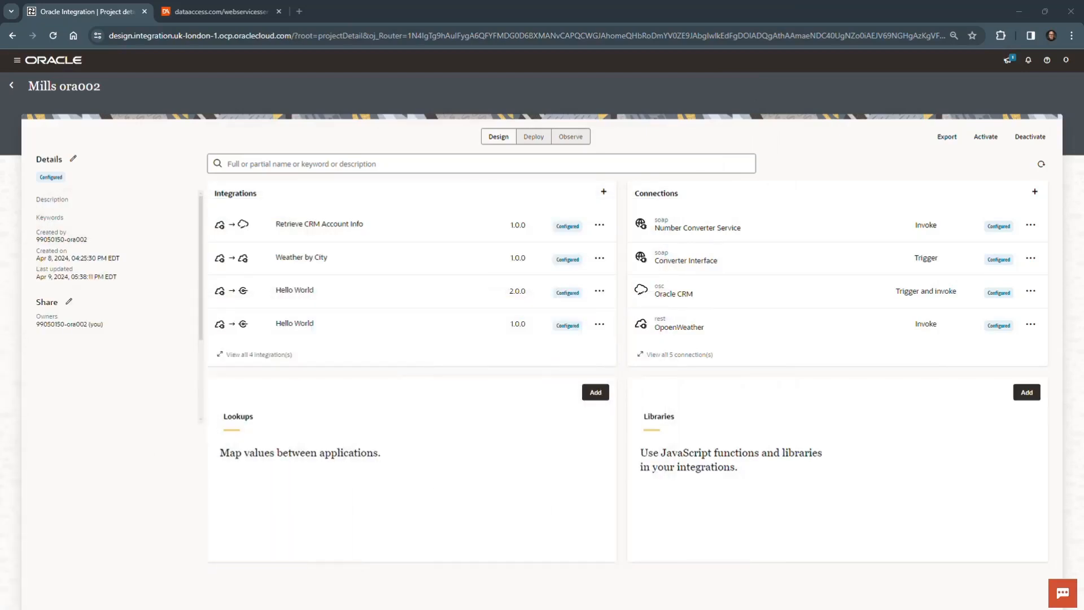
pyautogui.click(605, 192)
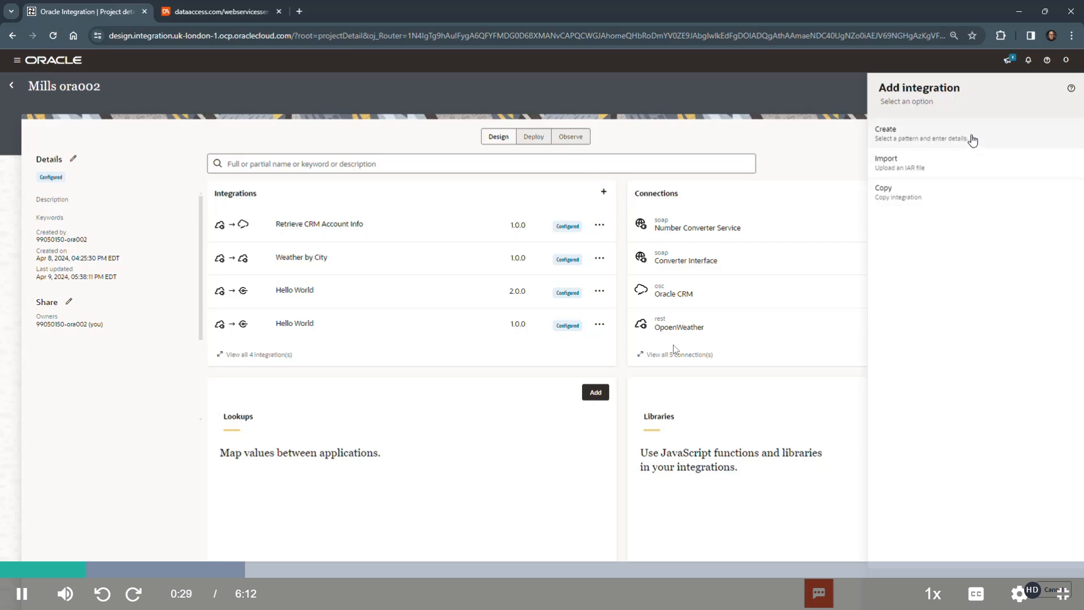
pyautogui.click(972, 140)
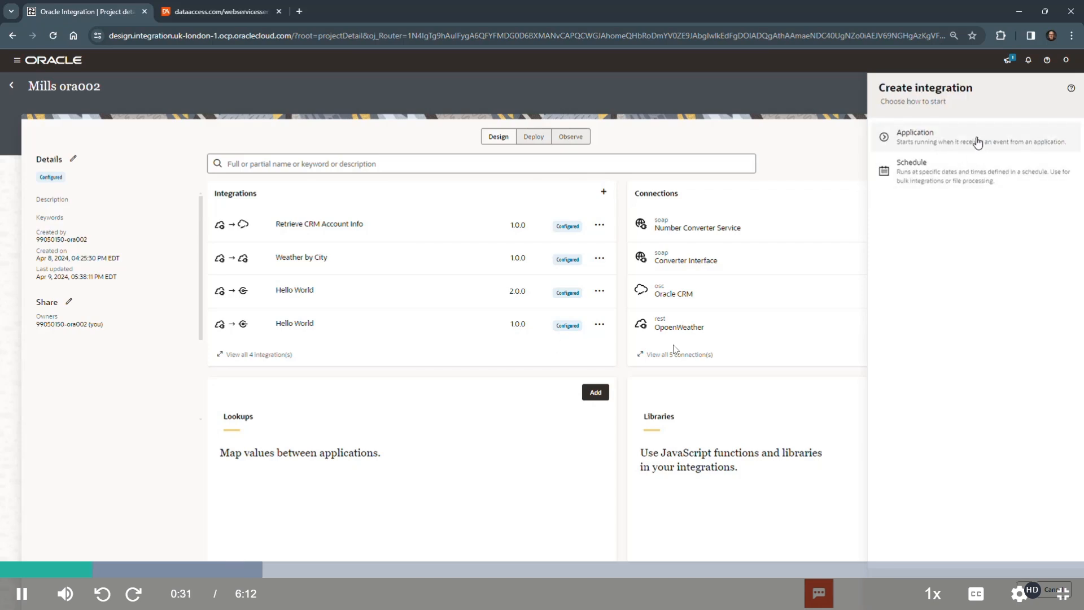
pyautogui.click(977, 142)
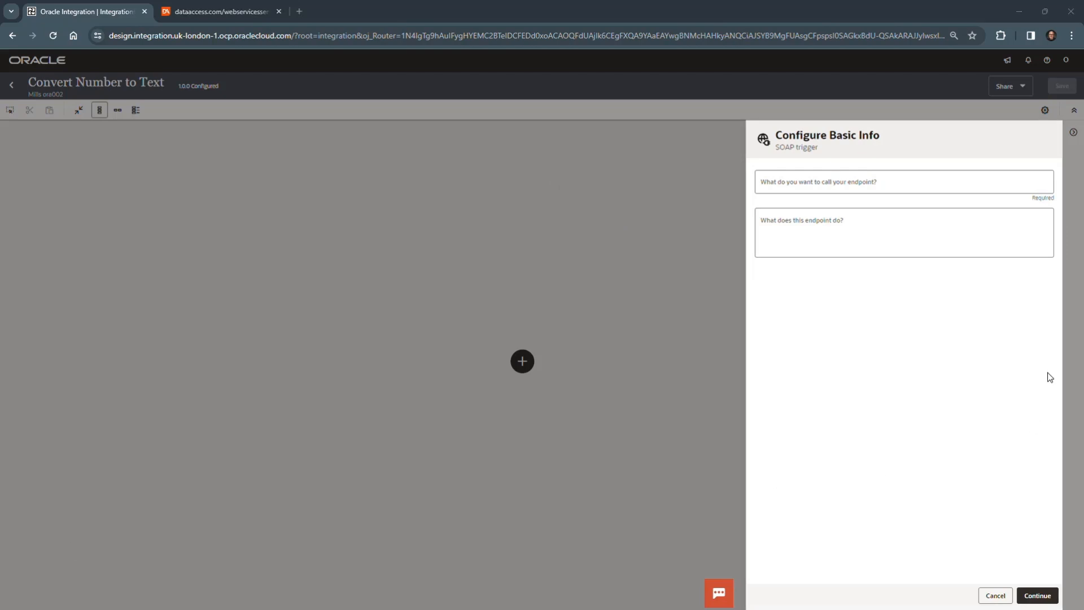
# Step: Name the SOAP trigger endpoint ConvertNumber and continue to its operation settings
pyautogui.click(864, 184)
pyautogui.write('ConvertNumber')
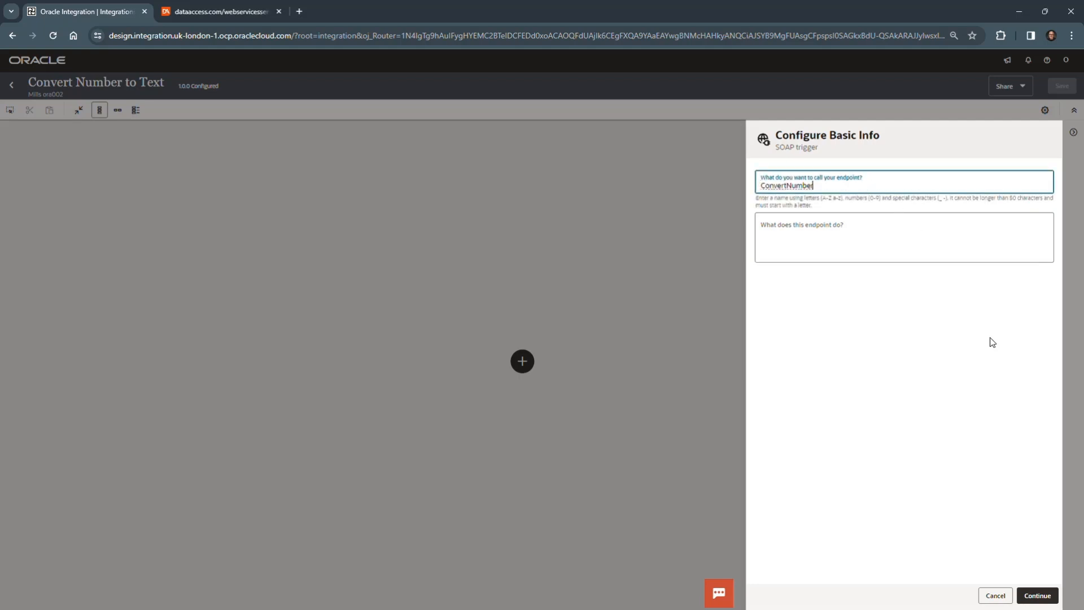
pyautogui.click(1035, 593)
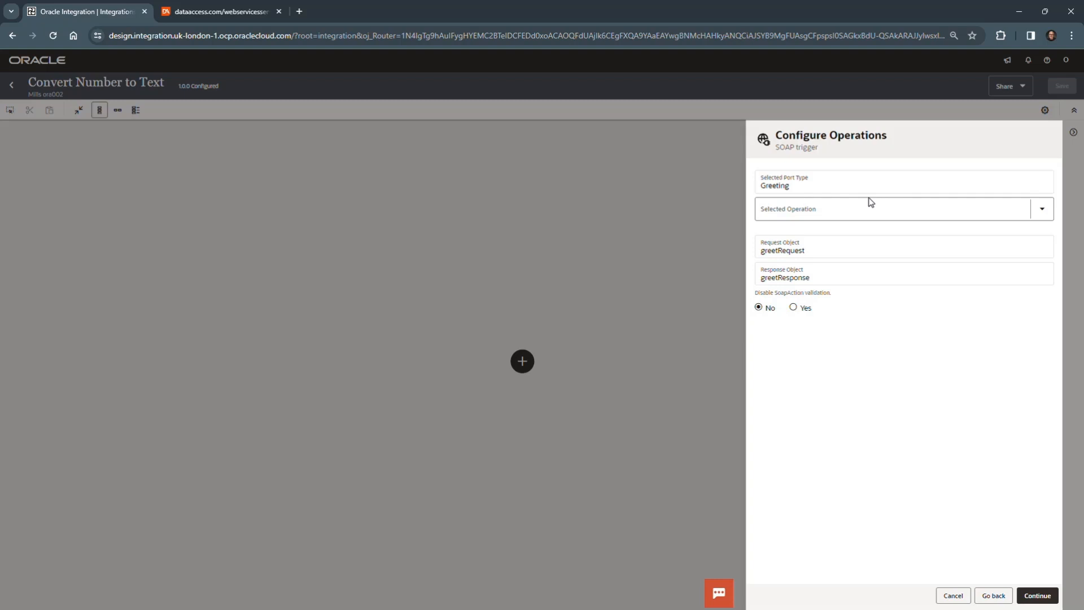
# Step: Select the Greeting operation for the SOAP trigger, leave headers unconfigured, and finish the endpoint configuration
pyautogui.click(1041, 210)
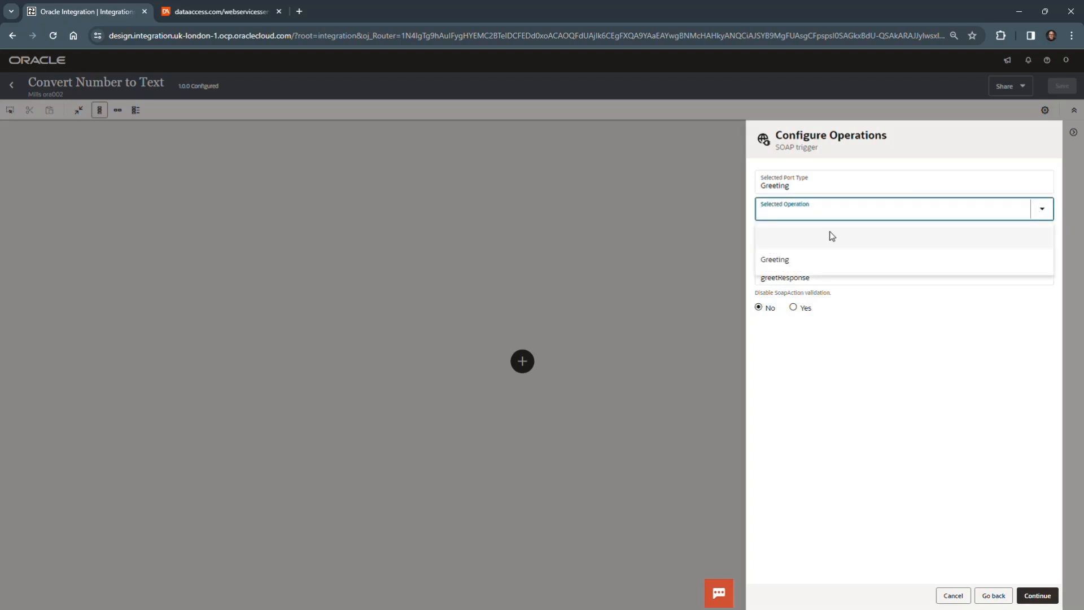
pyautogui.click(779, 260)
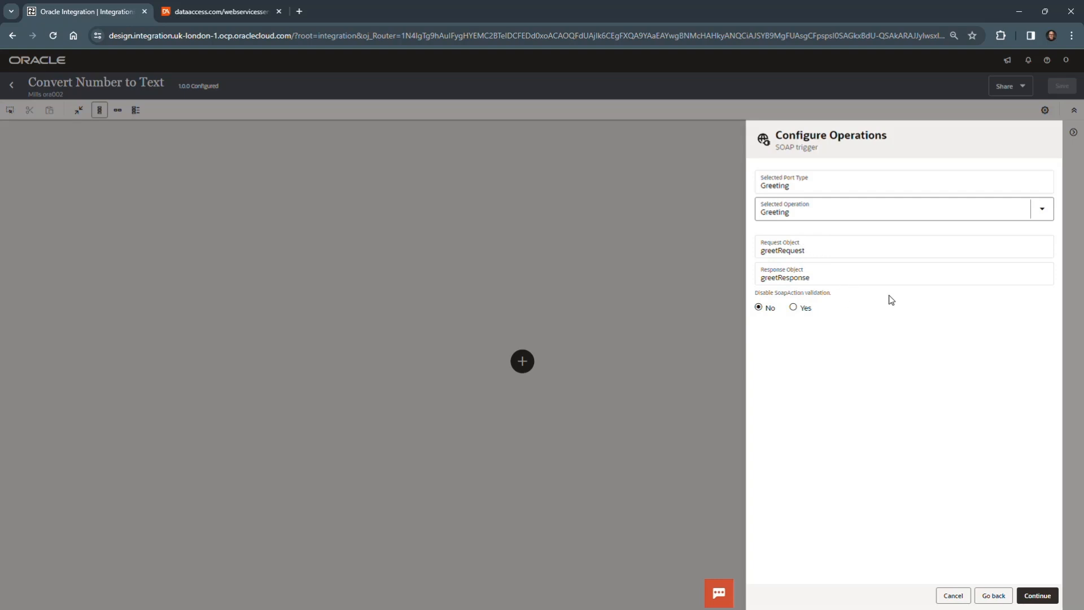
pyautogui.click(1037, 595)
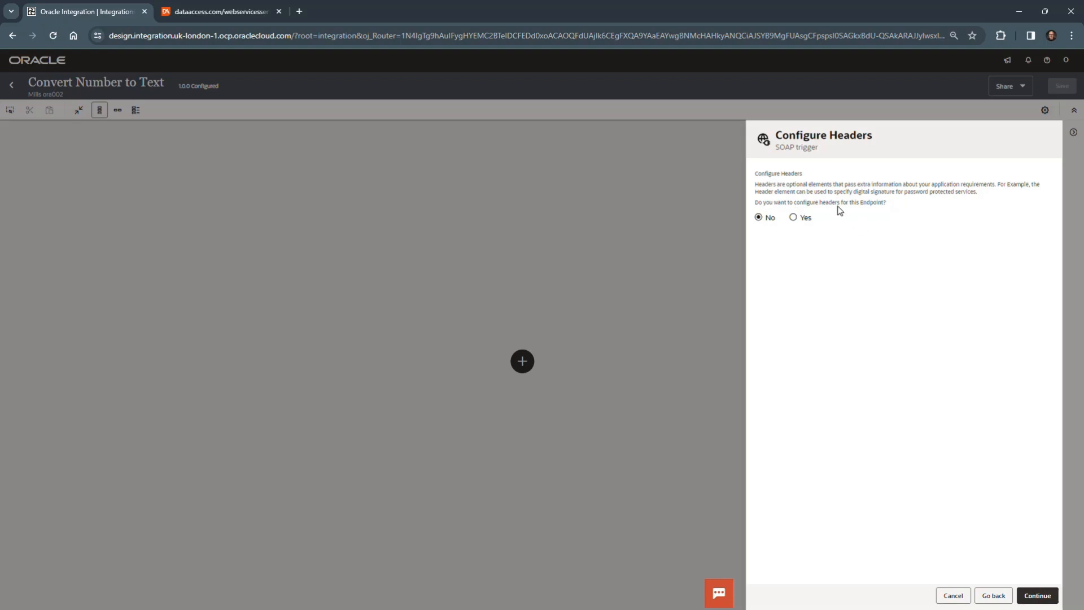
pyautogui.click(1042, 594)
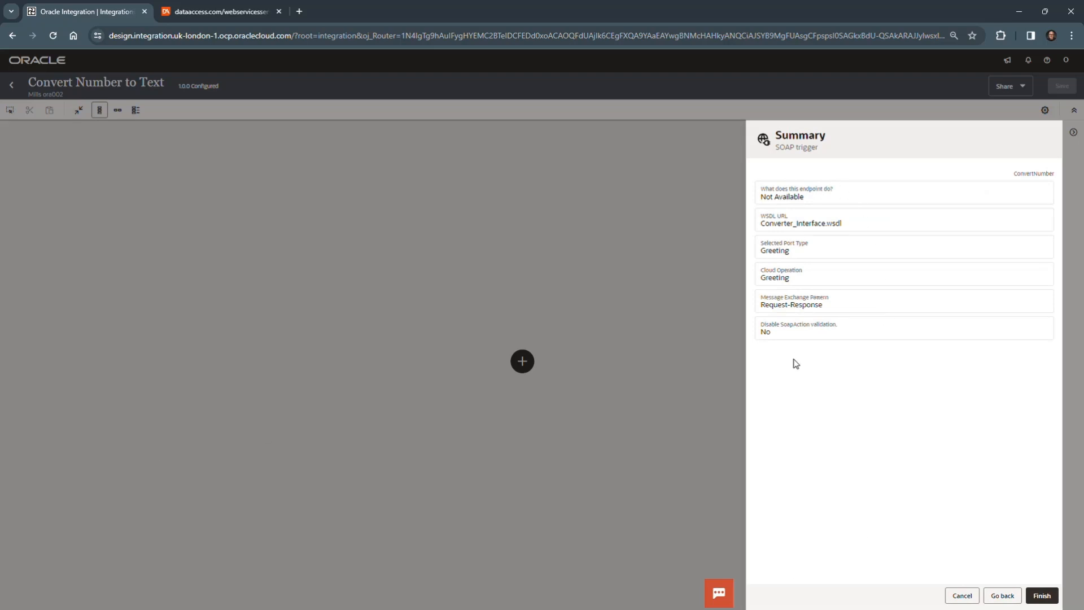
pyautogui.click(1040, 596)
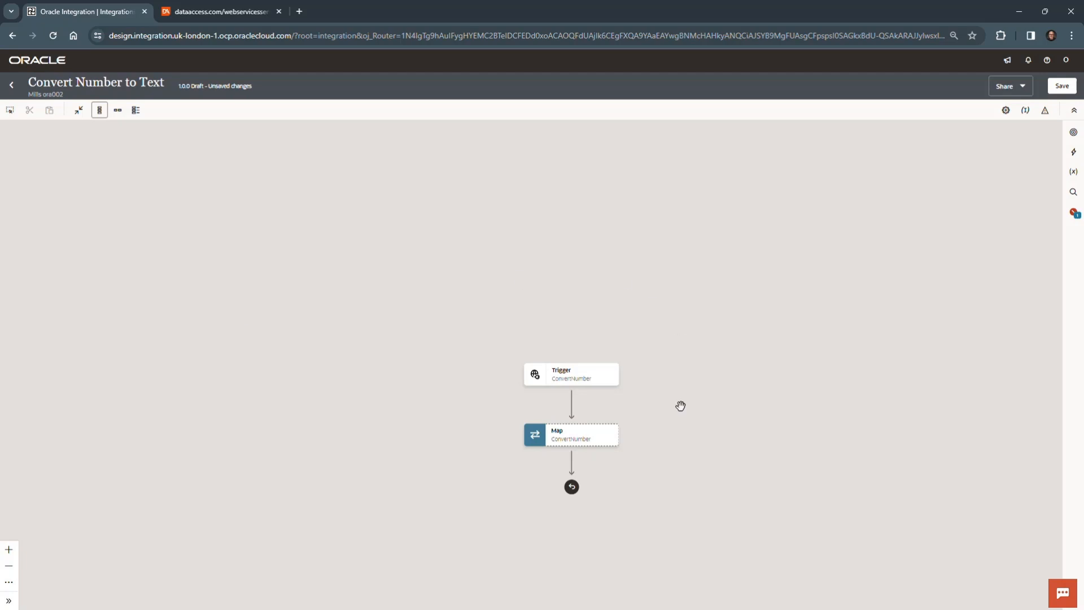
# Step: Save the Convert Number to Text integration with its SOAP trigger in place and dismiss the confirmation
pyautogui.moveTo(688, 450); pyautogui.dragTo(678, 306)
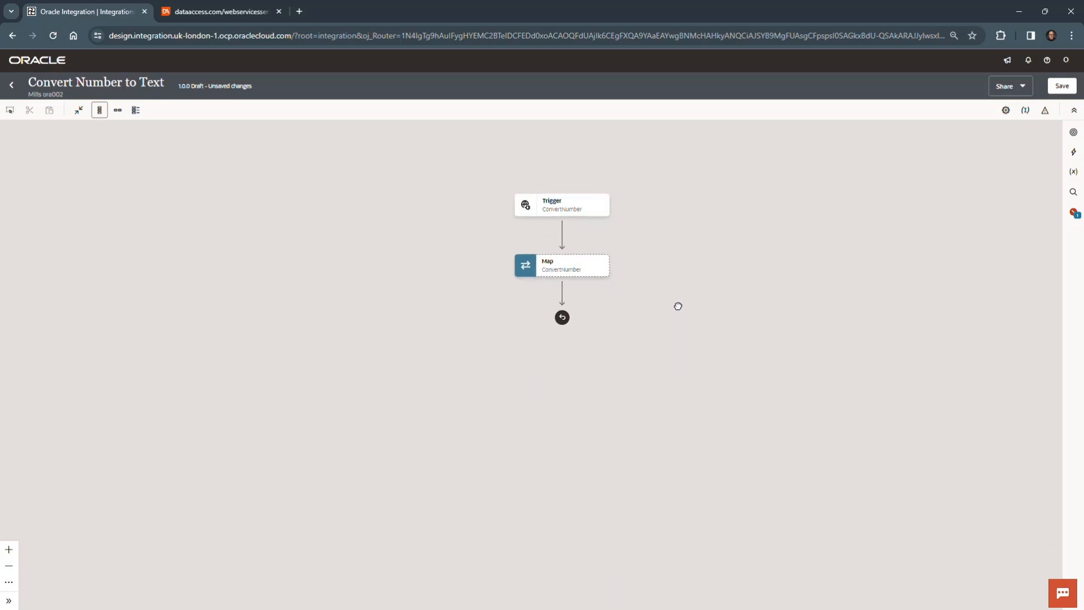
pyautogui.click(1062, 86)
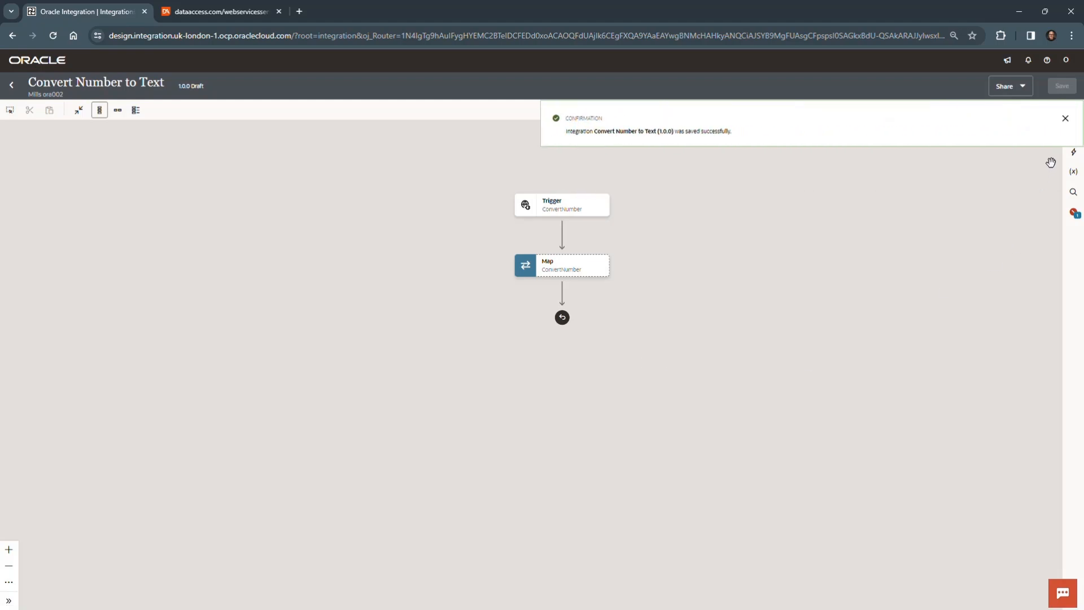
pyautogui.click(1066, 119)
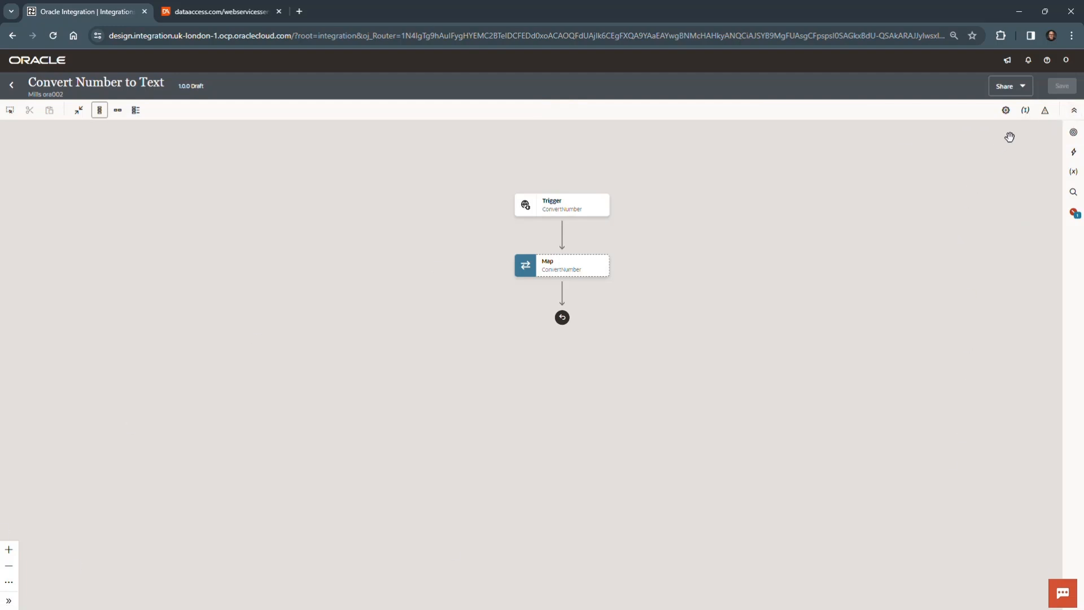
# Step: Assign the GreetRequest Number field as the first primary business identifier and save the integration
pyautogui.click(1027, 113)
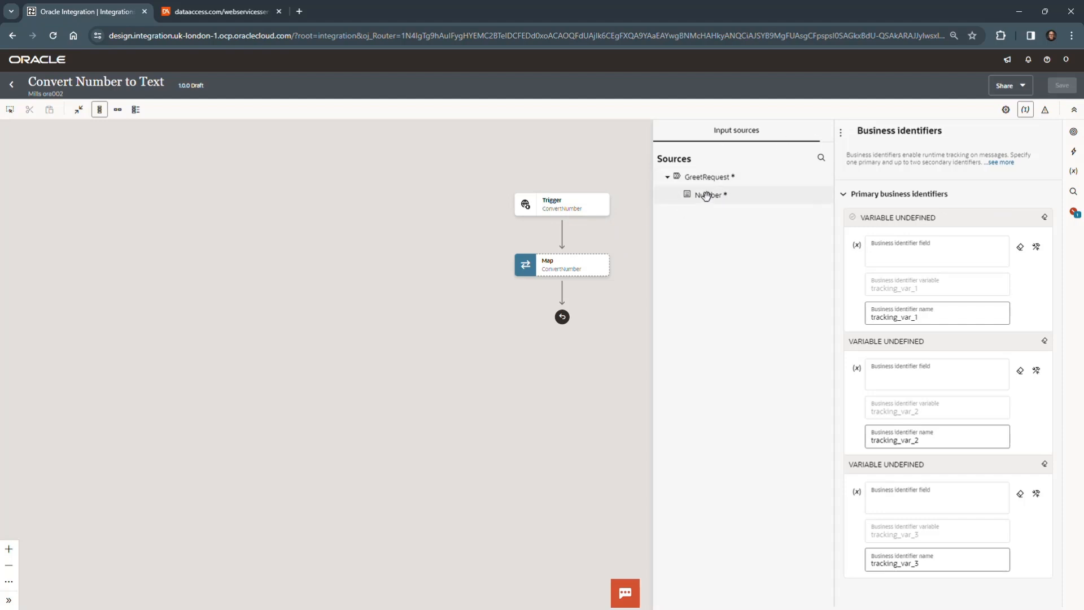
pyautogui.moveTo(707, 195); pyautogui.dragTo(930, 247)
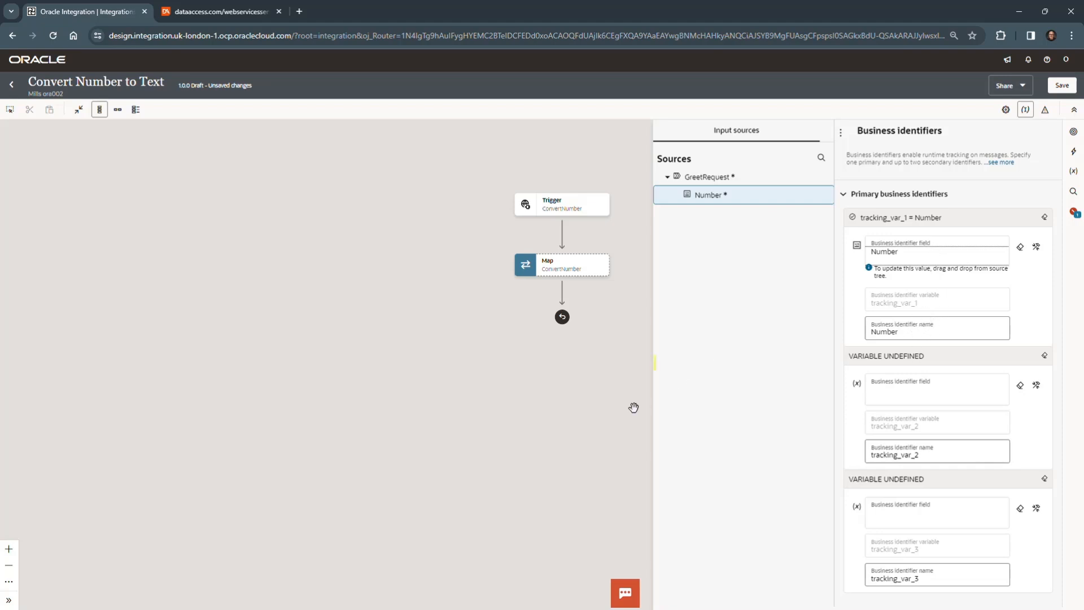
pyautogui.click(594, 412)
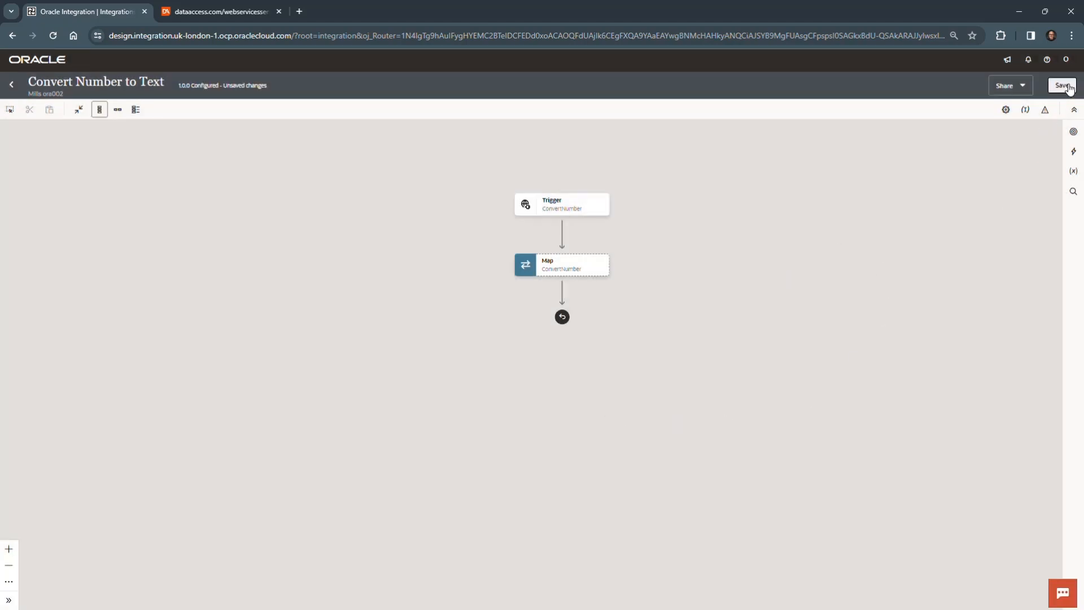
pyautogui.click(1069, 88)
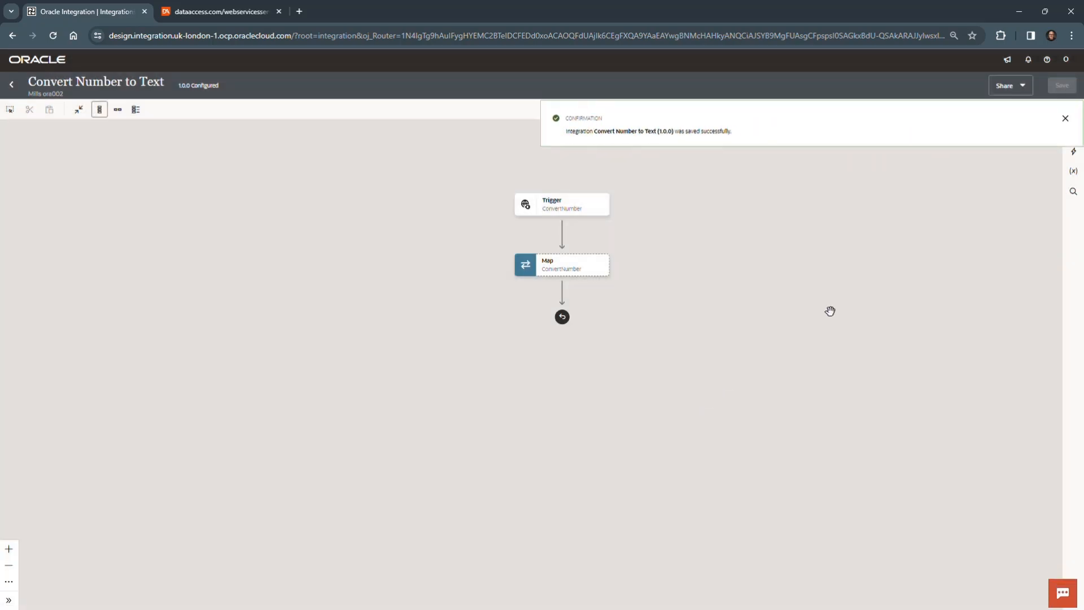
pyautogui.click(1064, 120)
# Step: Add a Number Converter Service invoke between the trigger and the map, name its endpoint GetText, and continue to the operation settings
pyautogui.moveTo(596, 203)
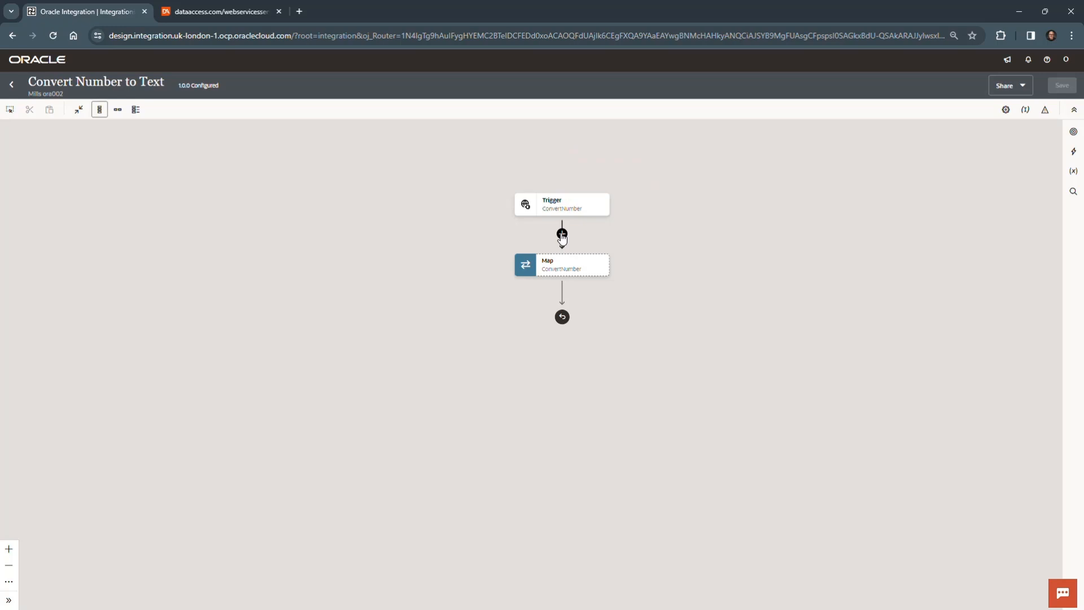
pyautogui.click(562, 234)
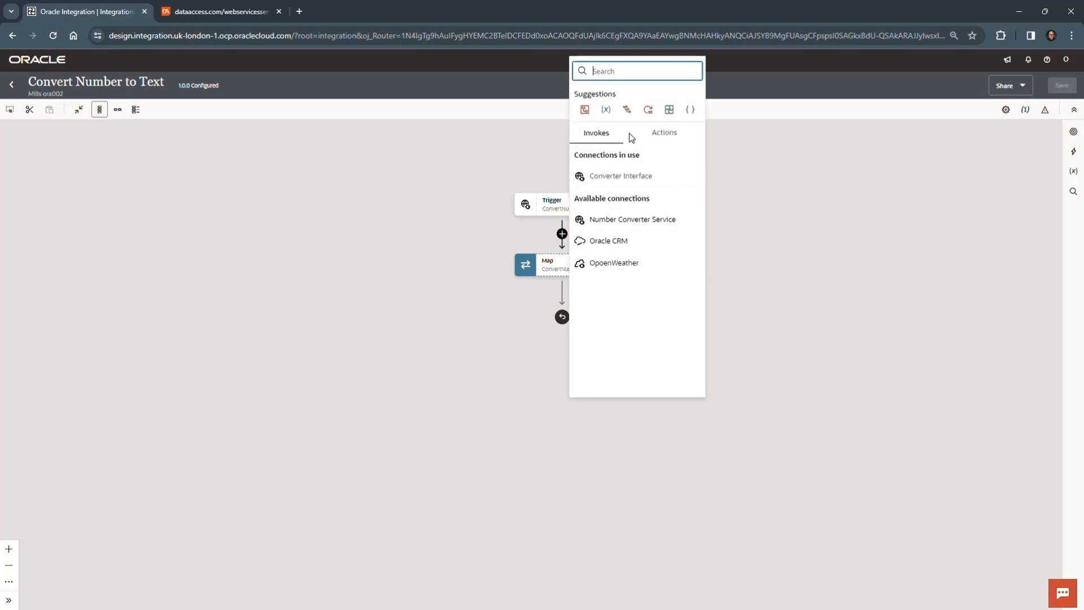
pyautogui.click(622, 221)
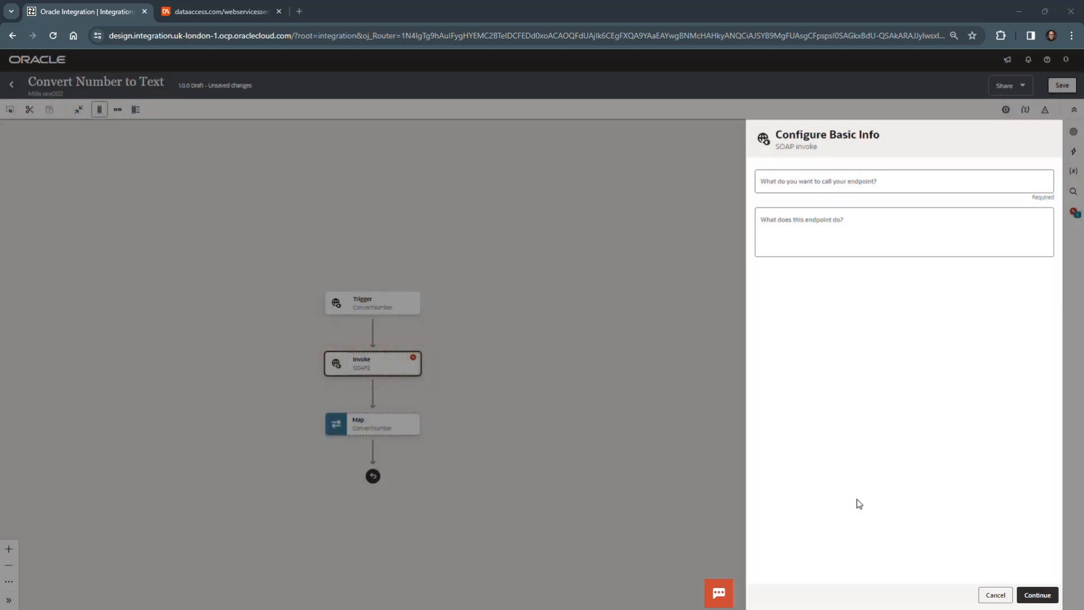
pyautogui.click(862, 174)
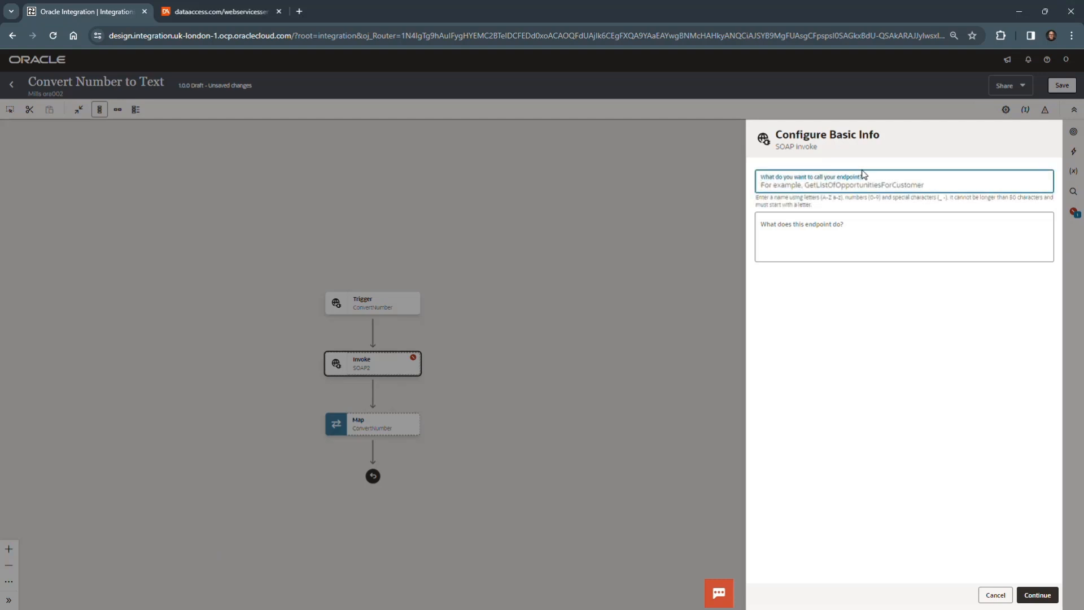
pyautogui.write('GetText')
pyautogui.click(909, 318)
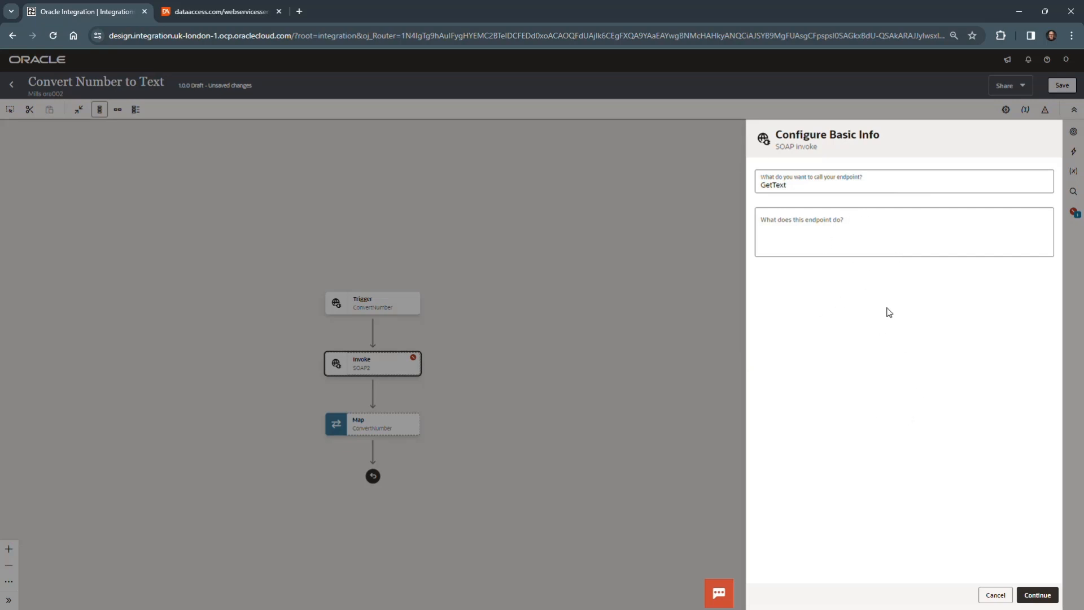
pyautogui.click(1046, 597)
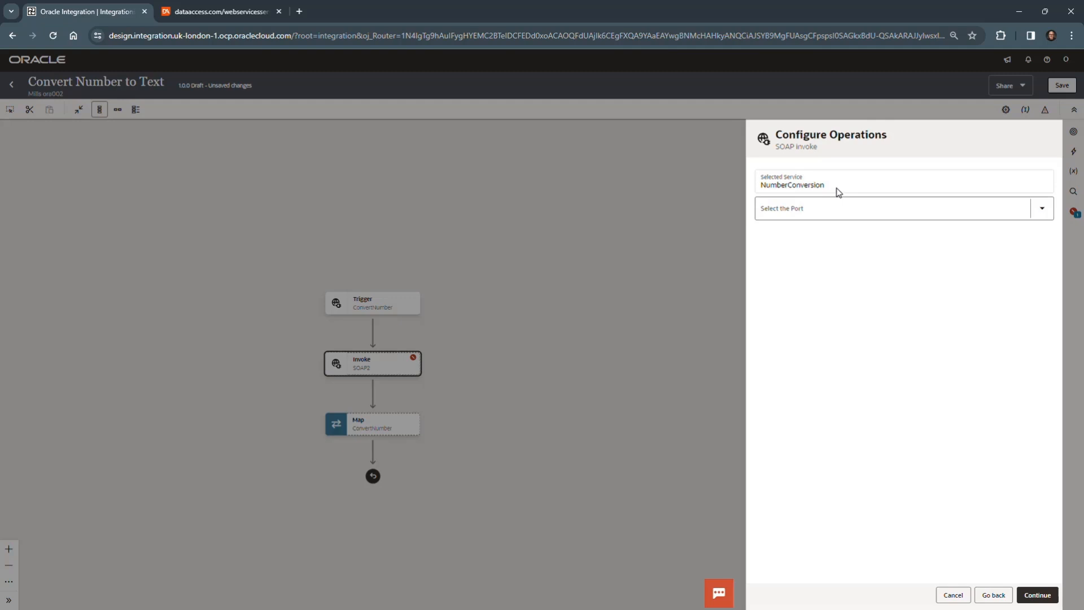
# Step: Configure the GetText invoke with port NumberConversionSoap and operation NumberToWords, leave headers unconfigured, and finish the endpoint
pyautogui.click(1036, 208)
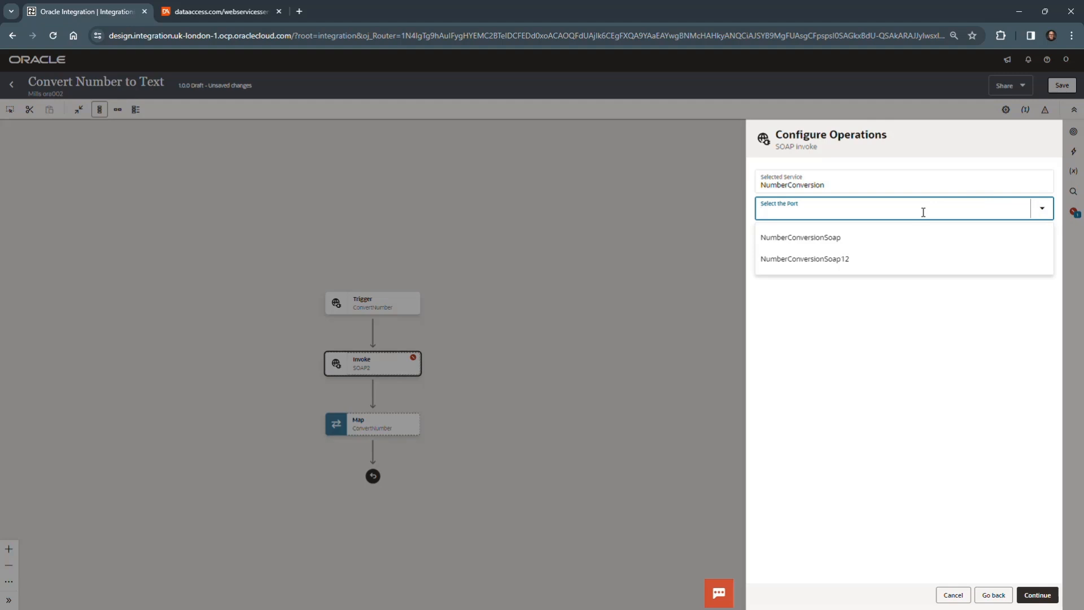
pyautogui.click(818, 239)
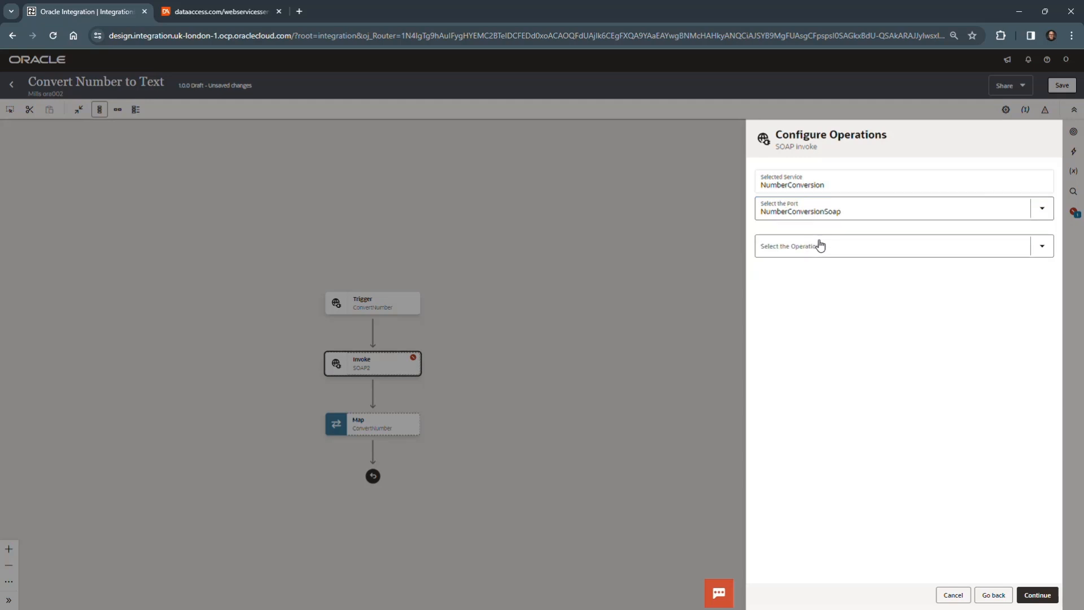
pyautogui.click(1042, 245)
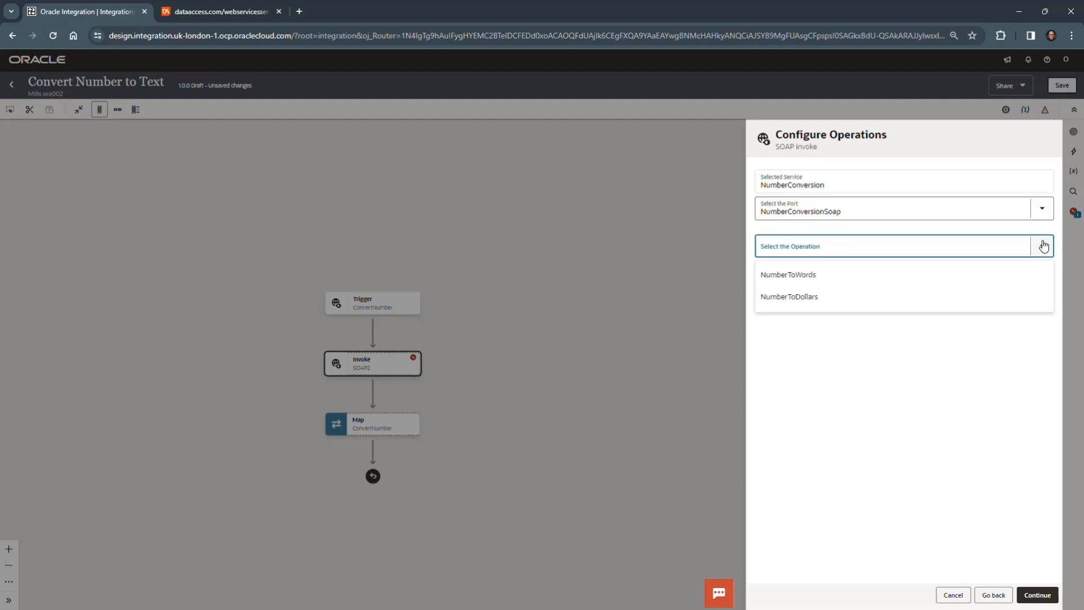
pyautogui.click(837, 276)
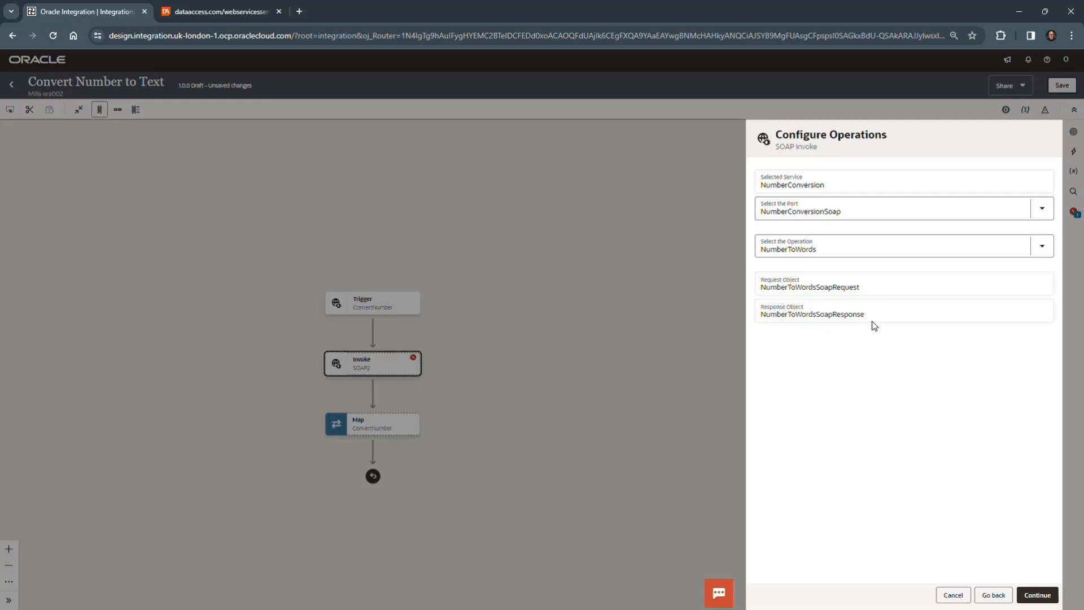
pyautogui.click(1045, 597)
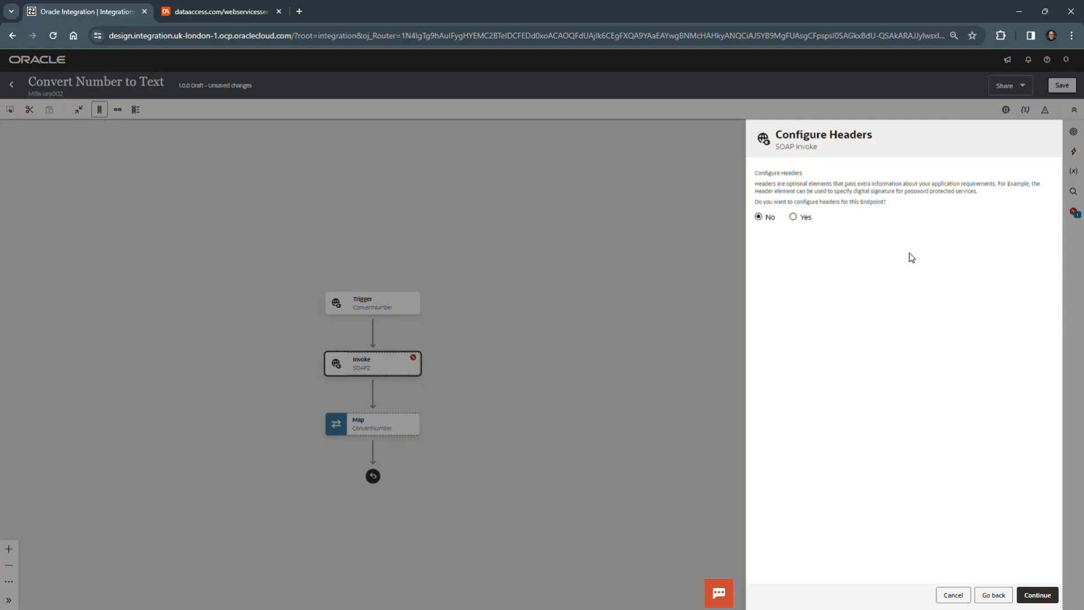
pyautogui.click(1035, 596)
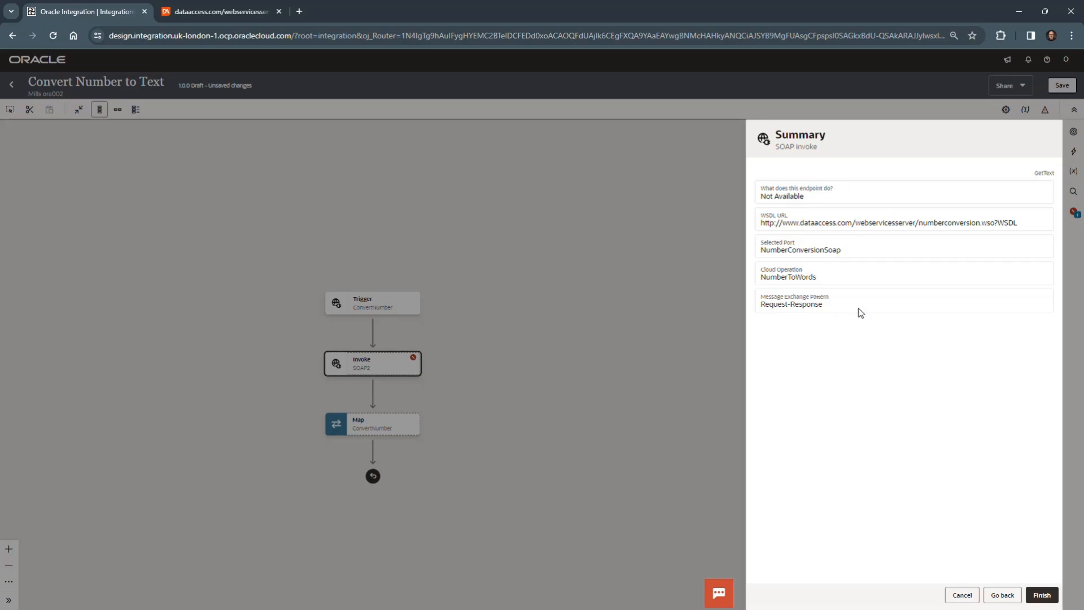
pyautogui.click(1042, 595)
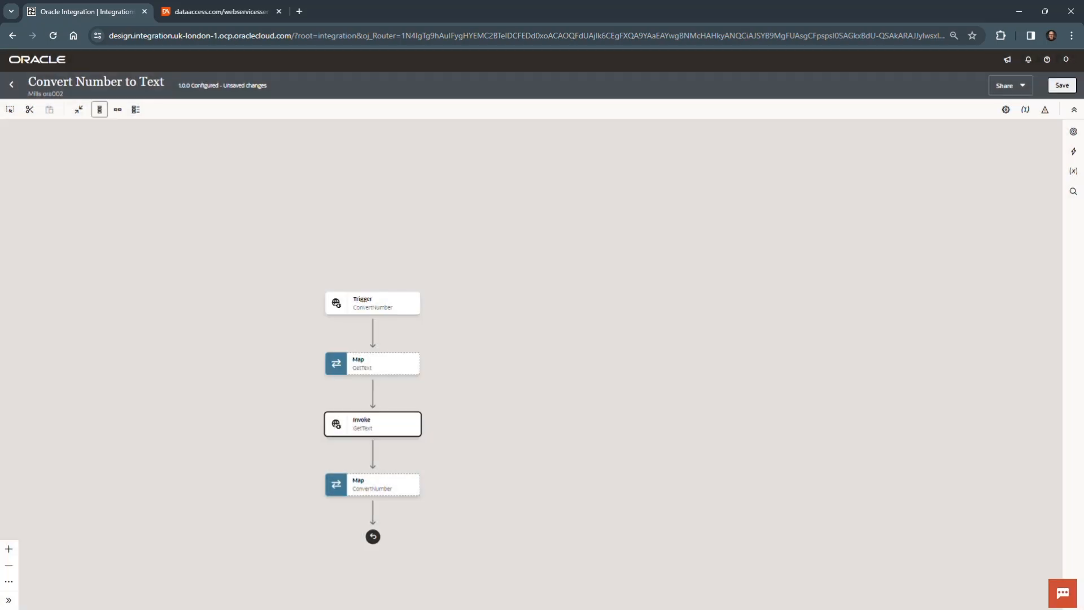
# Step: Save the integration with the newly added GetText invoke and dismiss the confirmation
pyautogui.moveTo(609, 418); pyautogui.dragTo(743, 300)
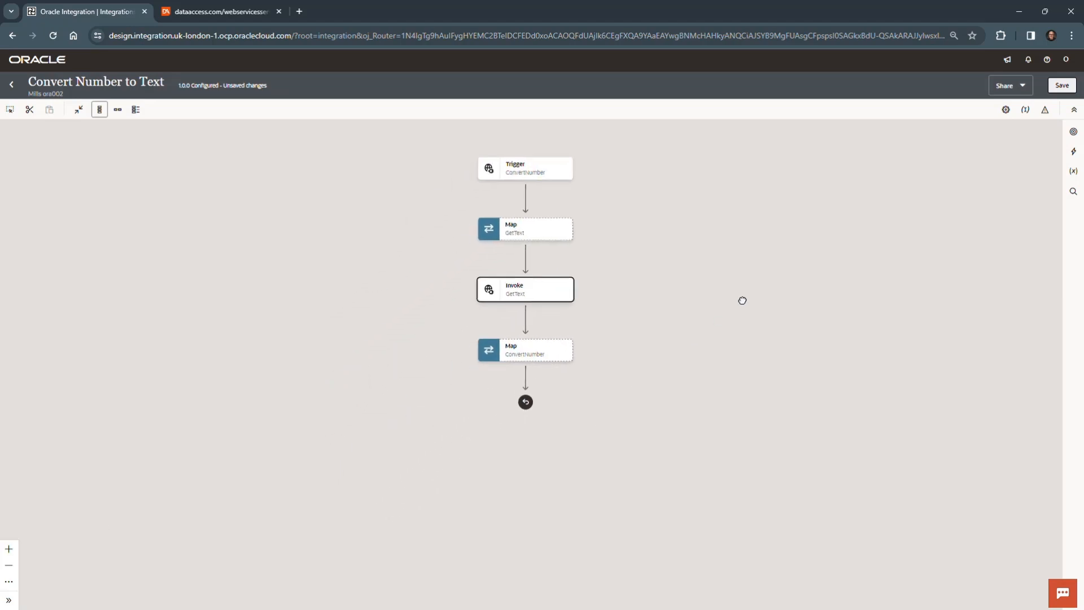
pyautogui.click(1066, 85)
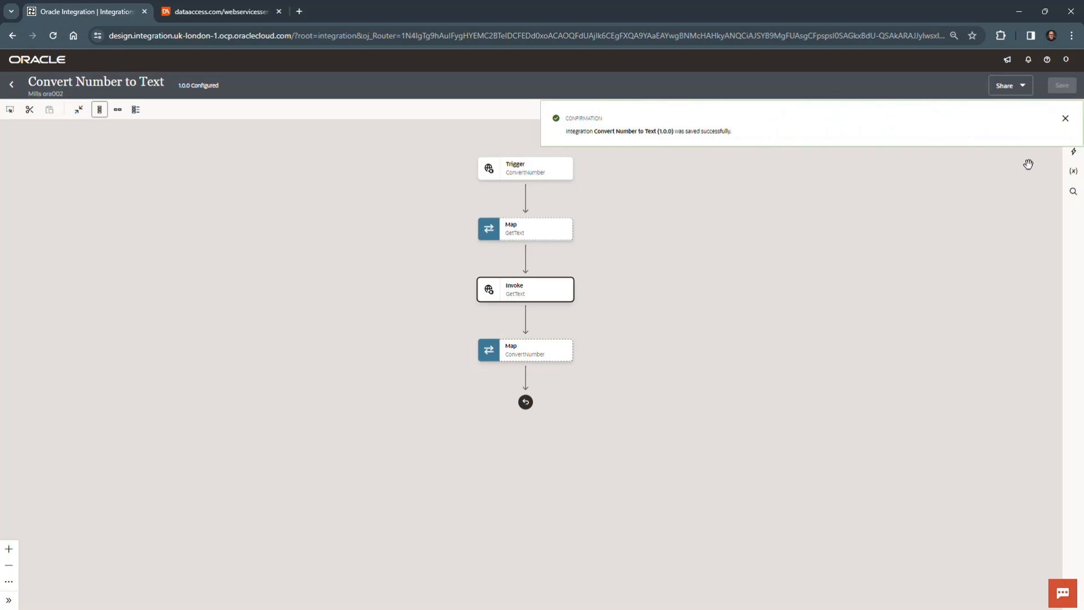
pyautogui.click(1065, 118)
# Step: In the GetText map, map Number from the ConvertNumber request to ubiNum, validate the mapping, and save the integration
pyautogui.moveTo(548, 295)
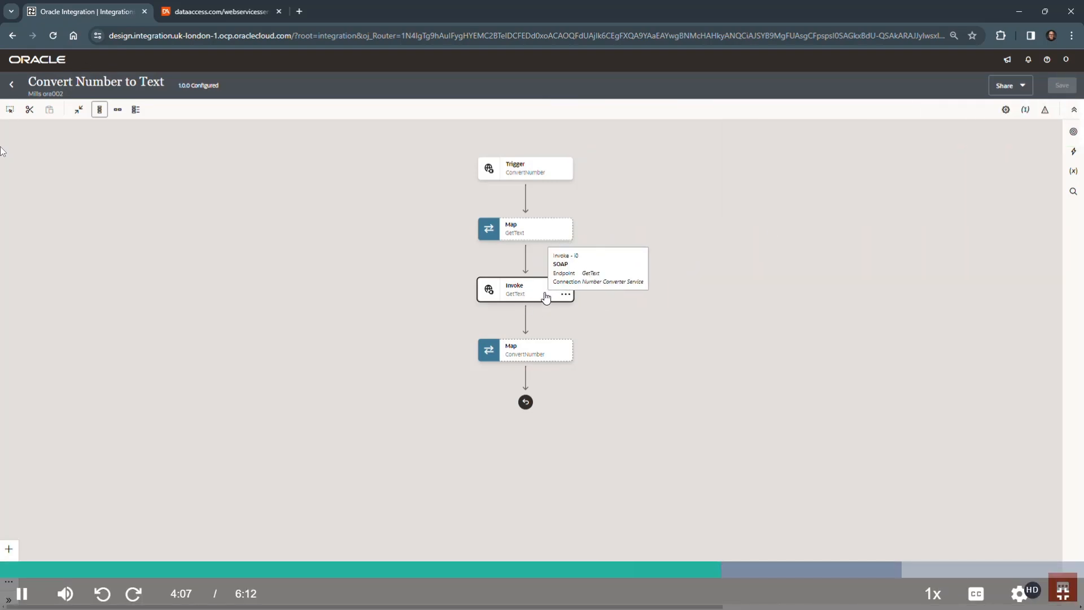
pyautogui.moveTo(515, 238)
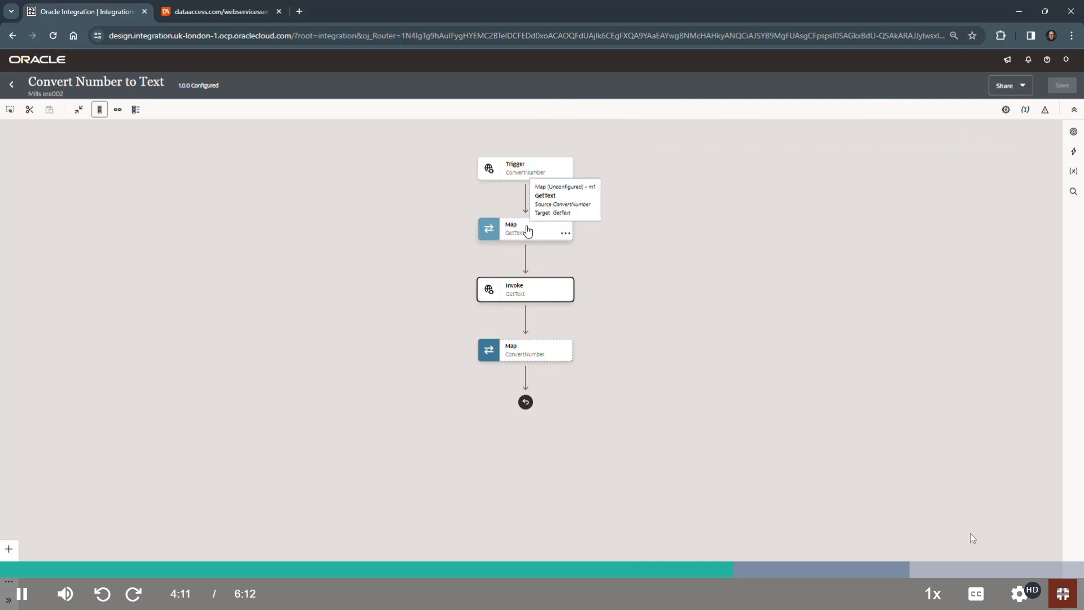
pyautogui.click(1016, 598)
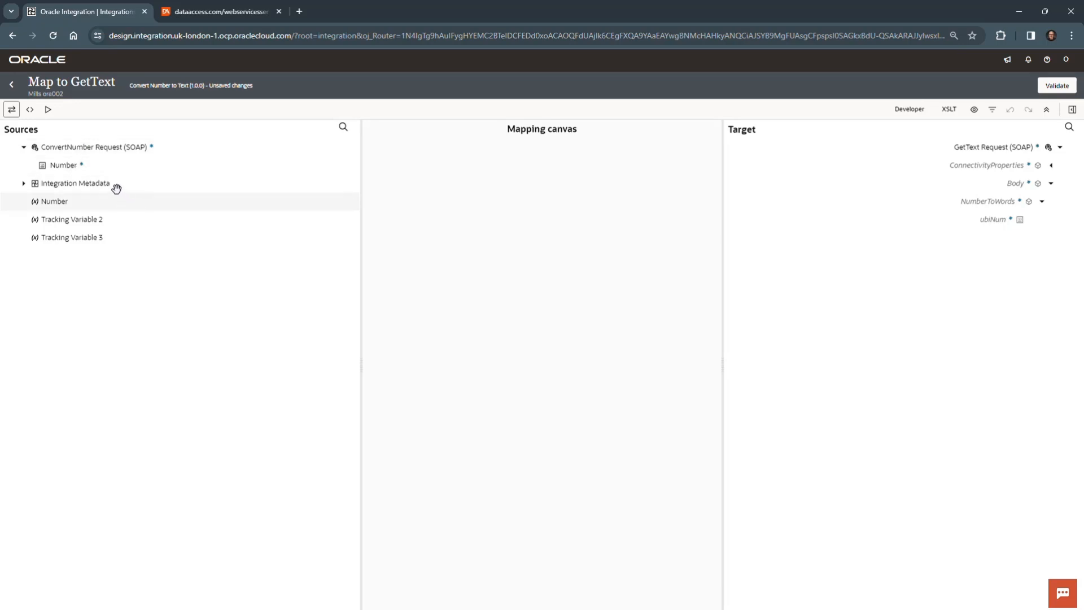
pyautogui.moveTo(59, 166); pyautogui.dragTo(983, 226)
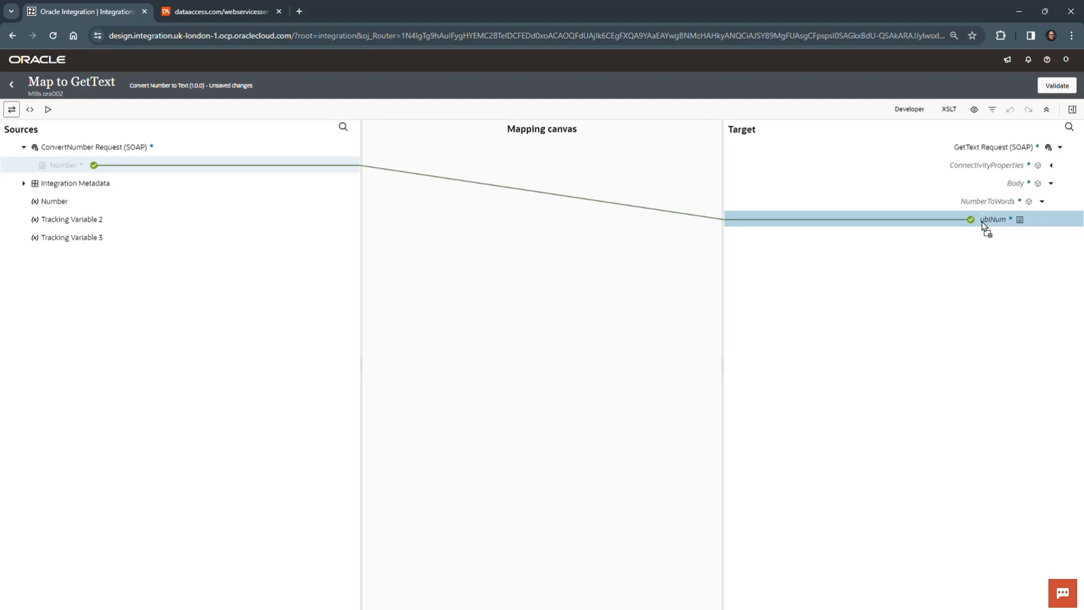
pyautogui.click(1059, 89)
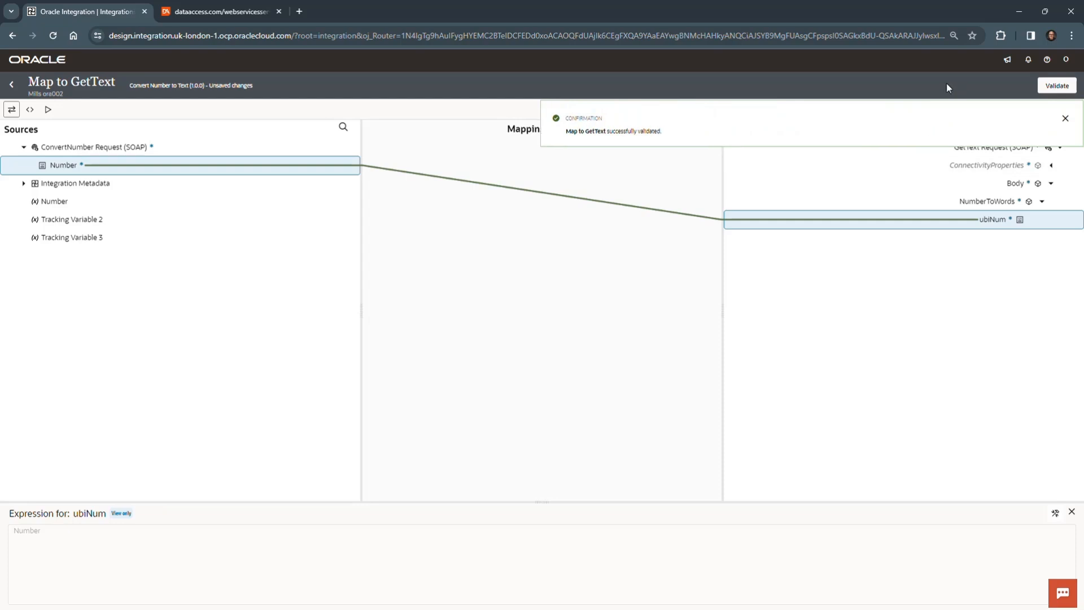
pyautogui.click(1065, 120)
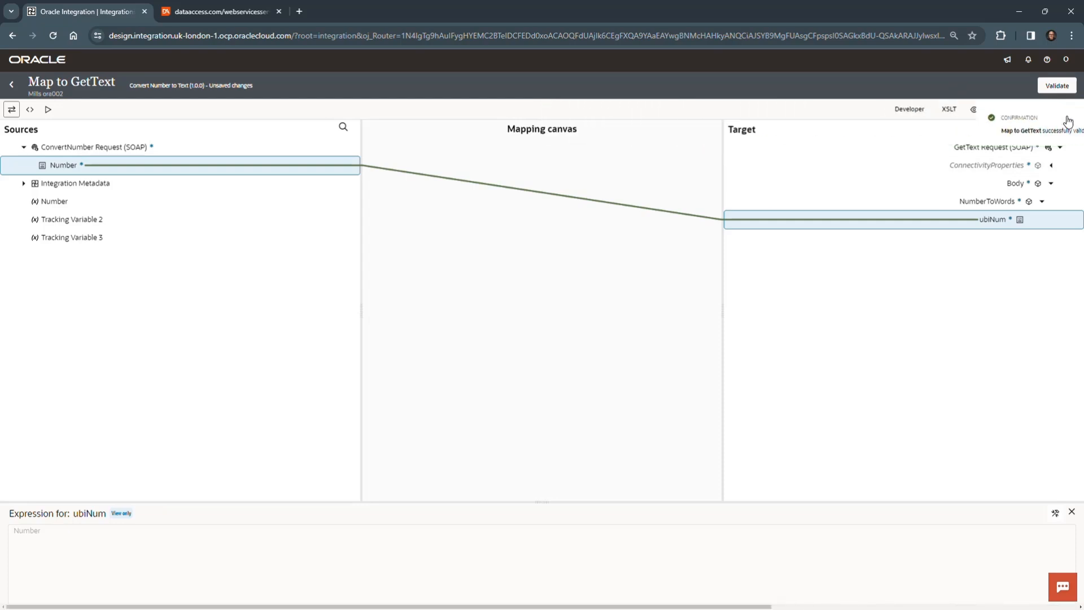
pyautogui.click(10, 86)
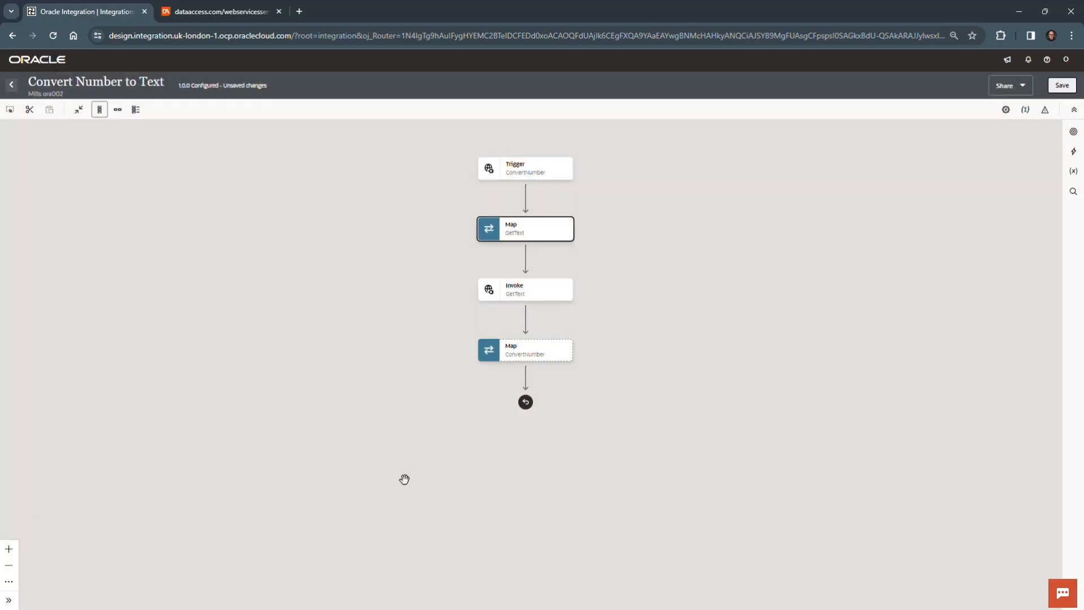
pyautogui.click(1064, 87)
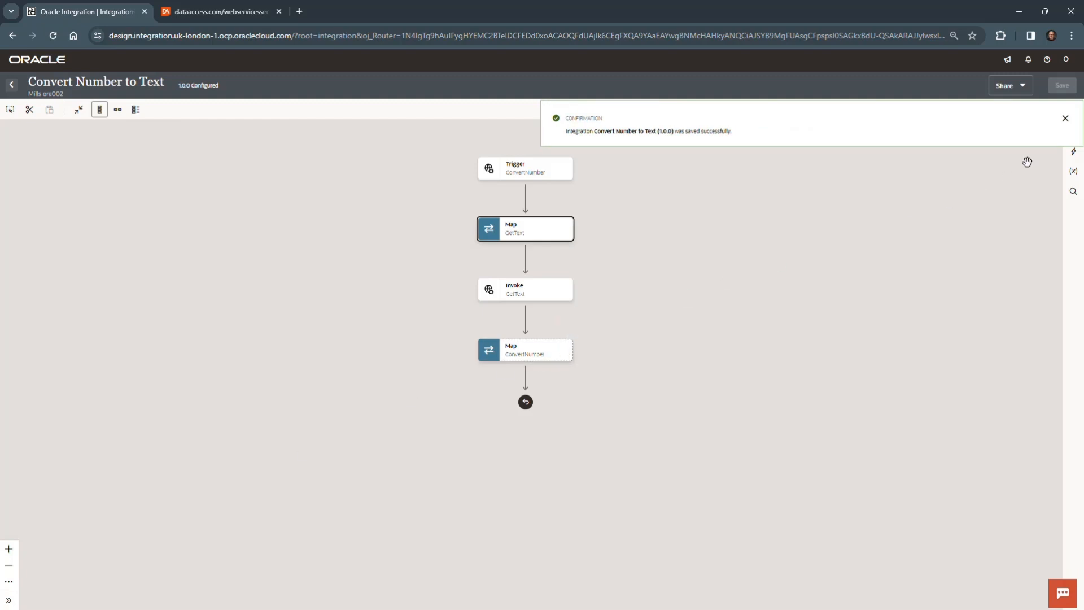
pyautogui.click(1065, 119)
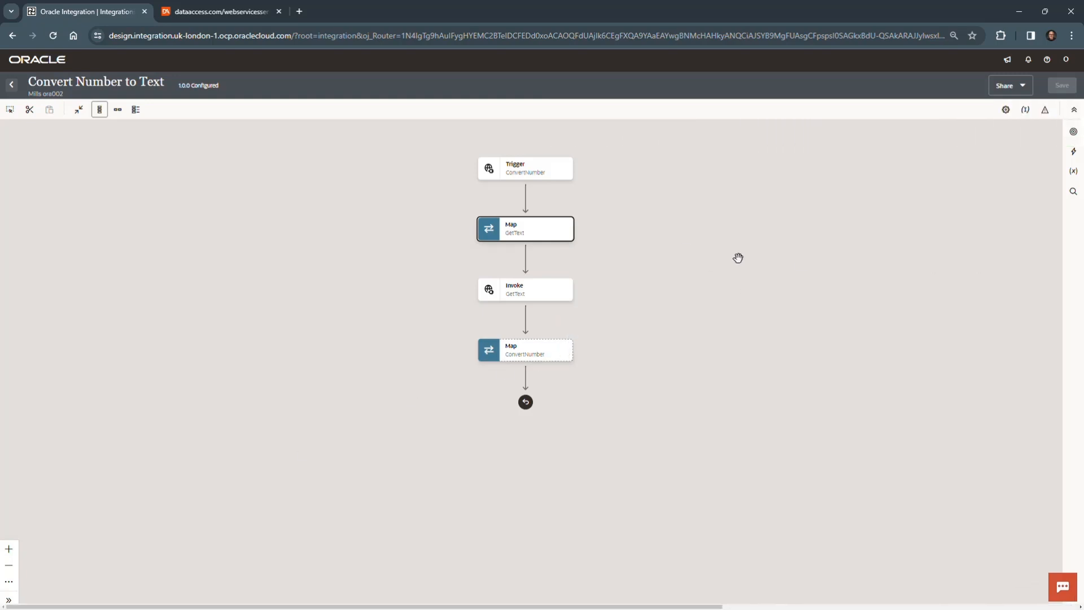
# Step: In the ConvertNumber map, map NumberToWordsResult from the GetText response to NumberText, validate the mapping, and dismiss the confirmation
pyautogui.moveTo(523, 302)
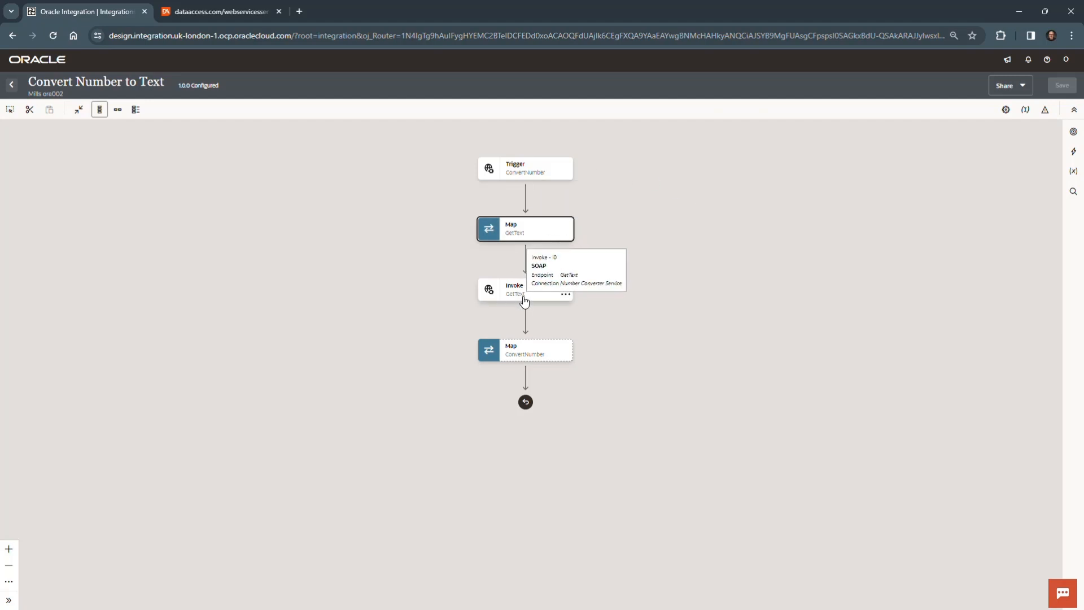
pyautogui.moveTo(513, 354)
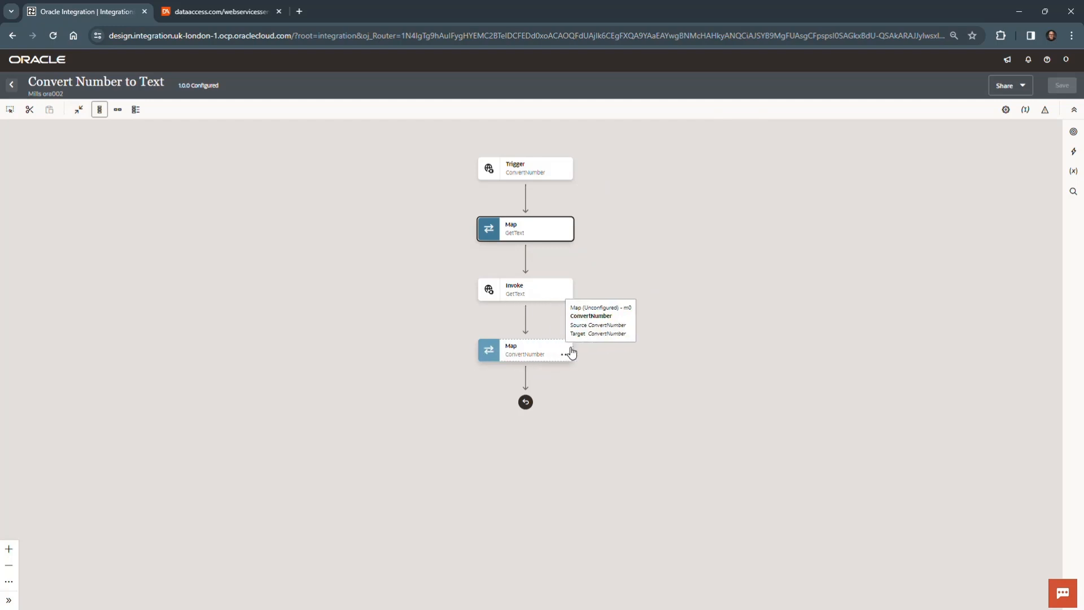
pyautogui.click(565, 355)
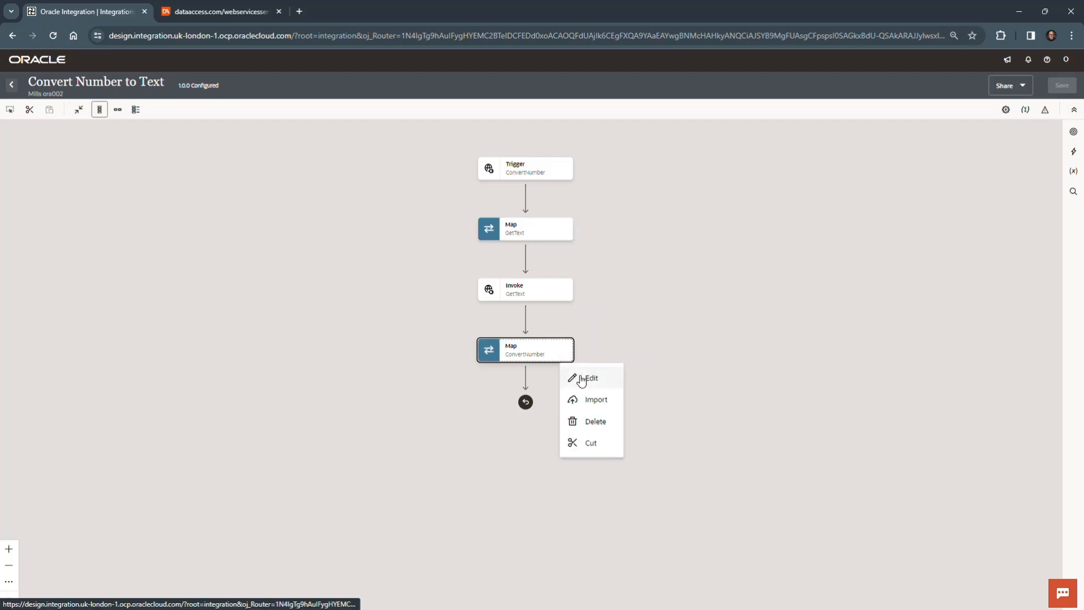
pyautogui.click(582, 377)
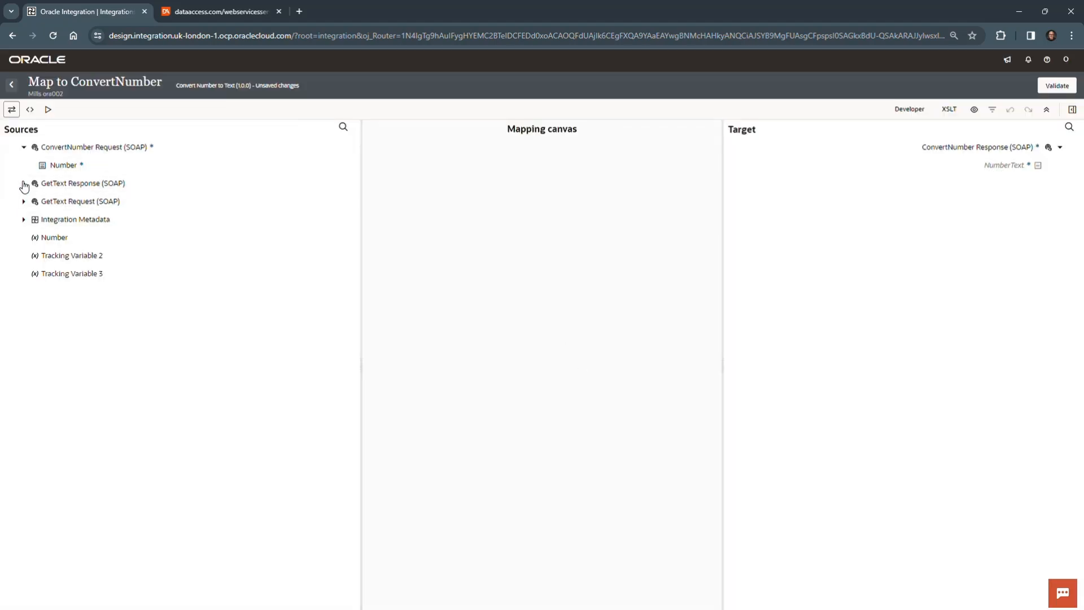
pyautogui.click(24, 184)
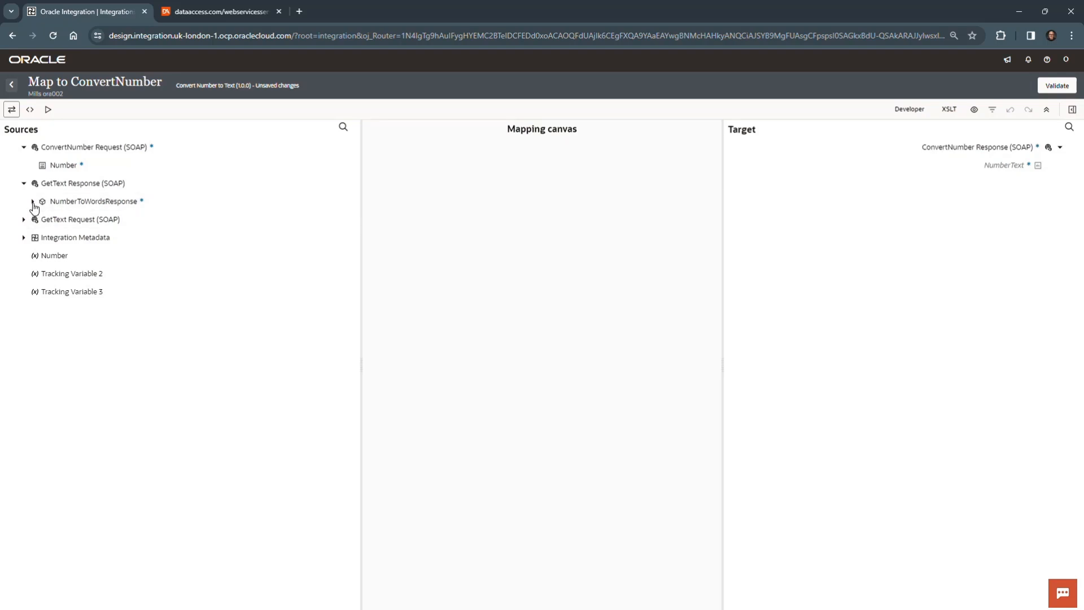
pyautogui.click(33, 202)
pyautogui.click(97, 222)
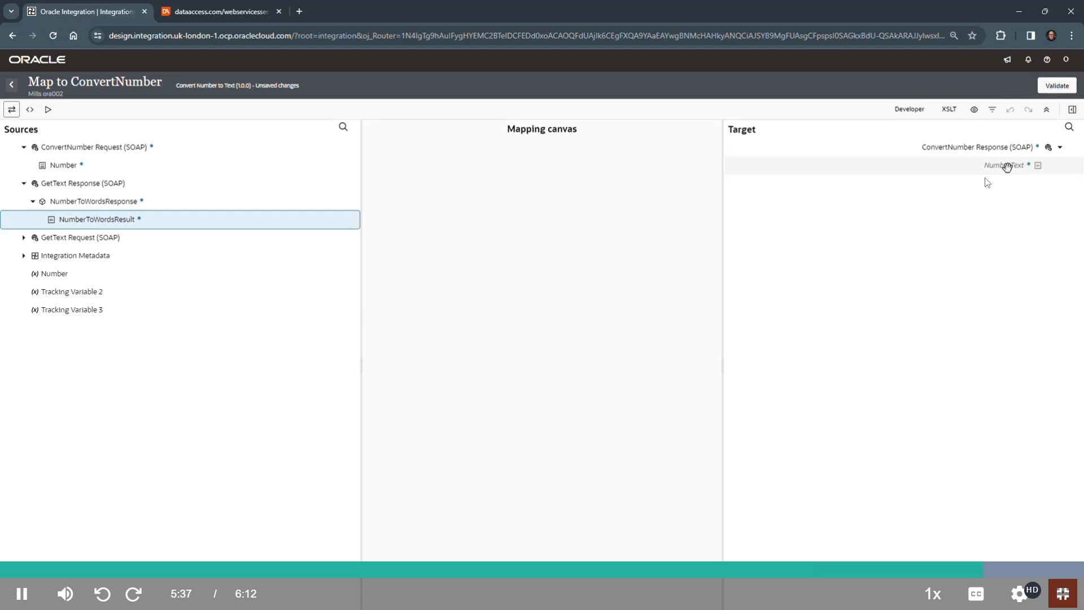
pyautogui.moveTo(160, 219); pyautogui.dragTo(985, 168)
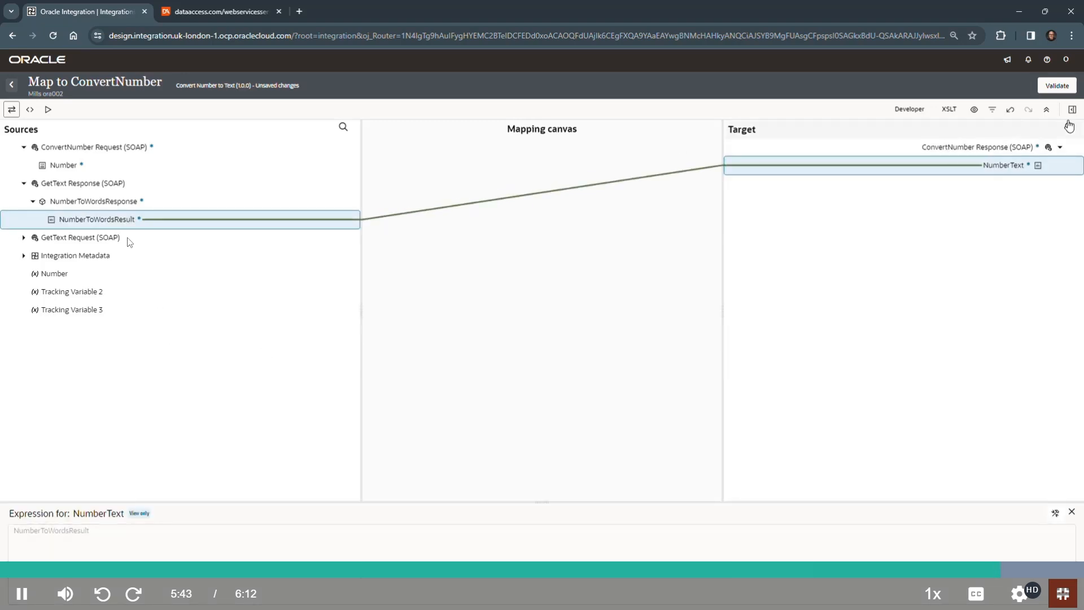
pyautogui.click(1061, 87)
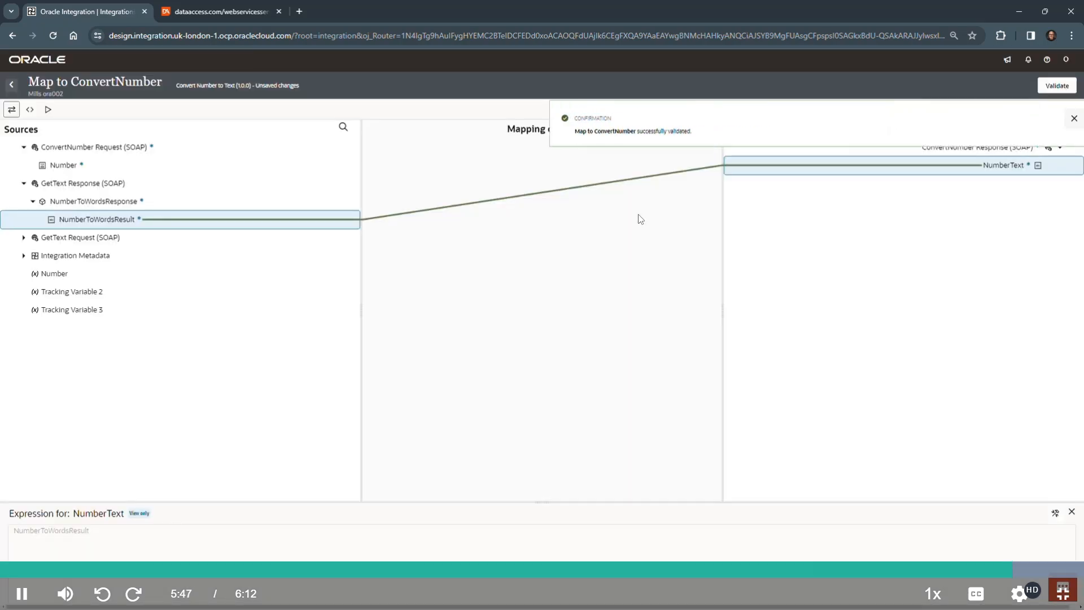
pyautogui.click(1066, 117)
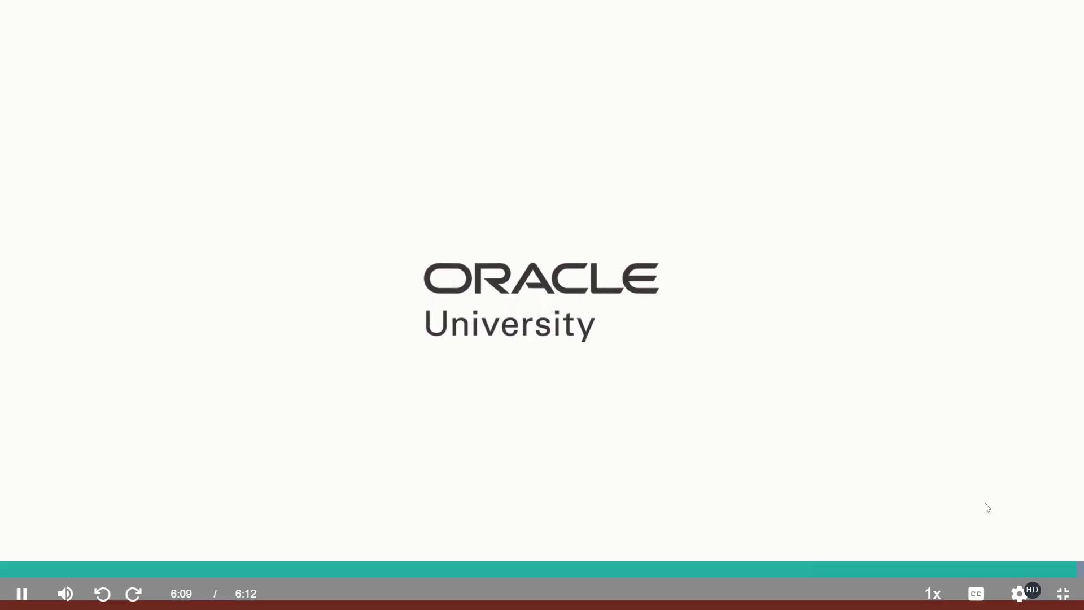
# Step: Leave the finished video's full-screen view, and show the Practice 5-4 video in full screen at 1080p
pyautogui.click(1073, 603)
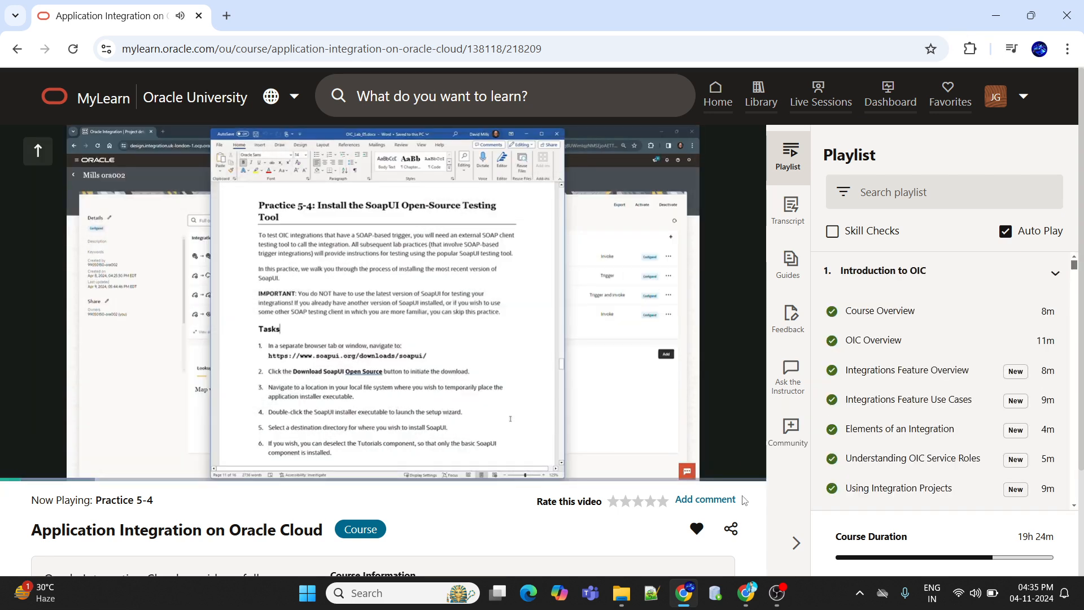
pyautogui.click(745, 464)
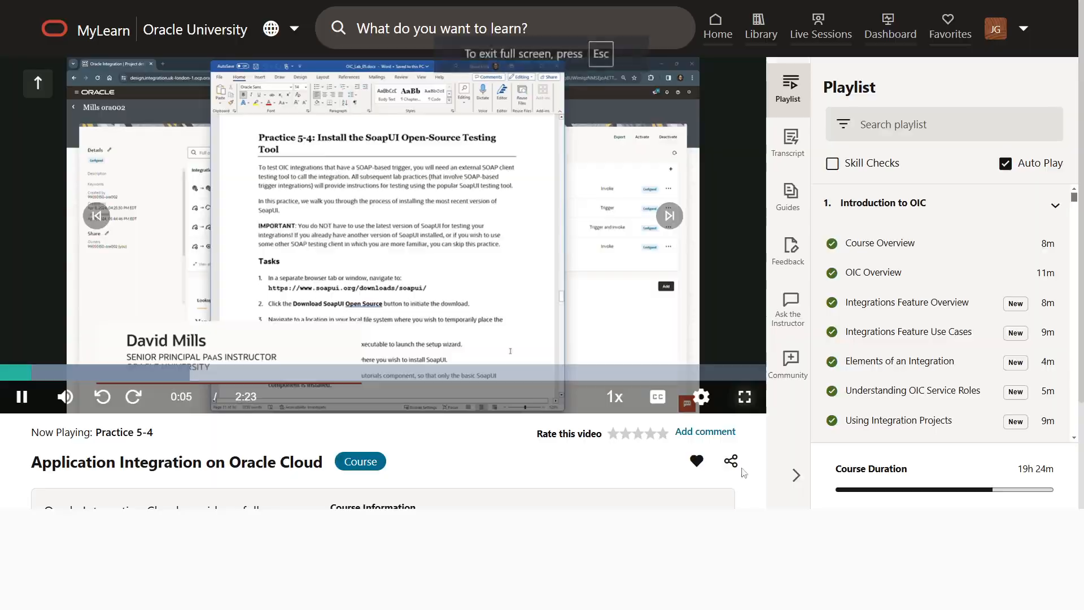
pyautogui.moveTo(1023, 591)
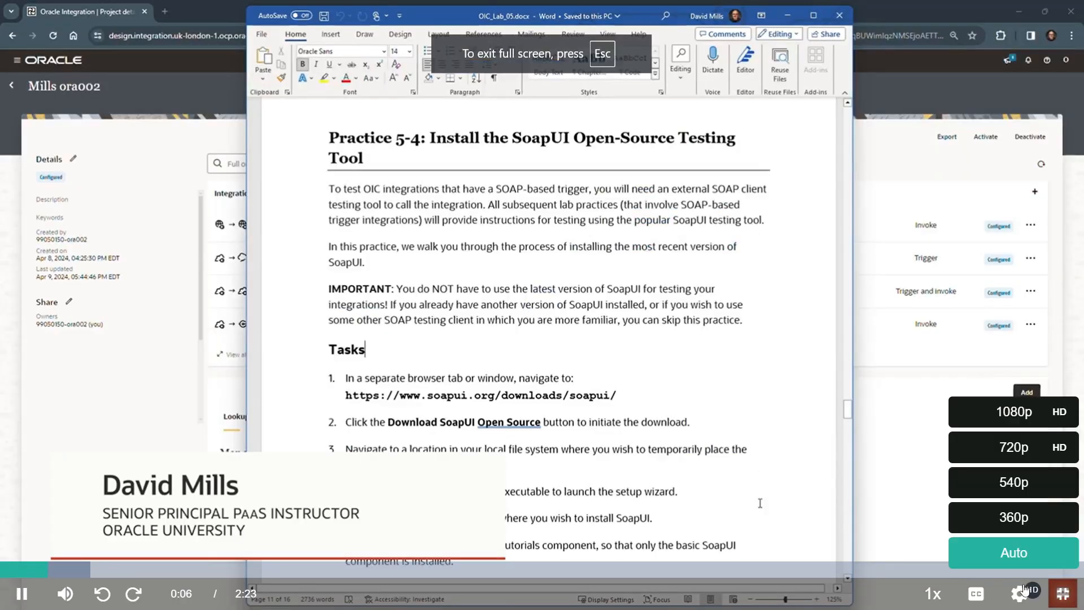
pyautogui.click(1017, 415)
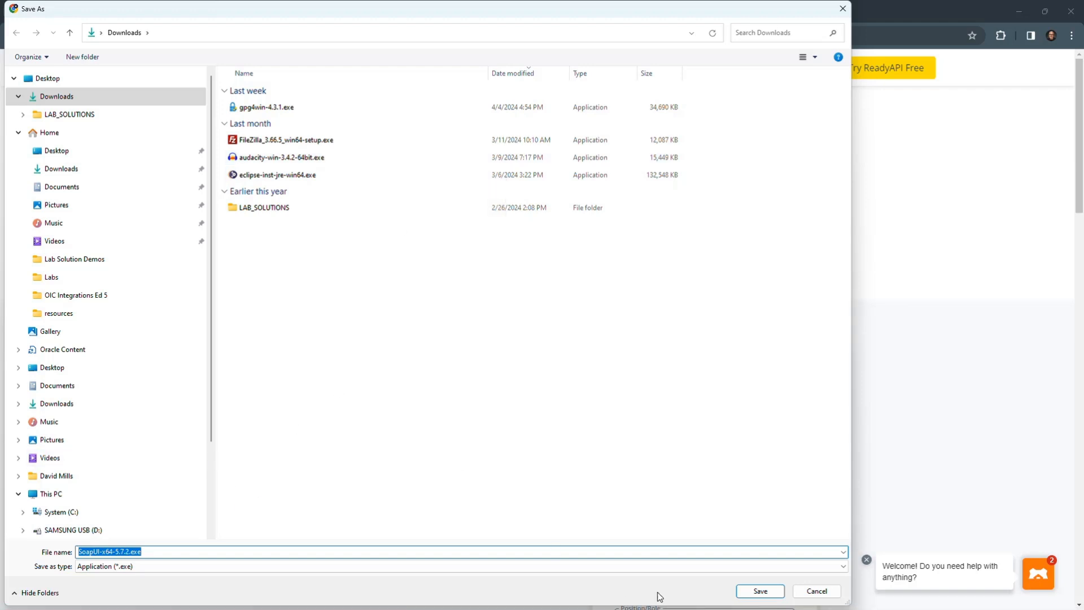
# Step: Cancel saving the SoapUI installer, and return through the Oracle Integration project page to OIC_Lab_05.docx in Word
pyautogui.click(816, 590)
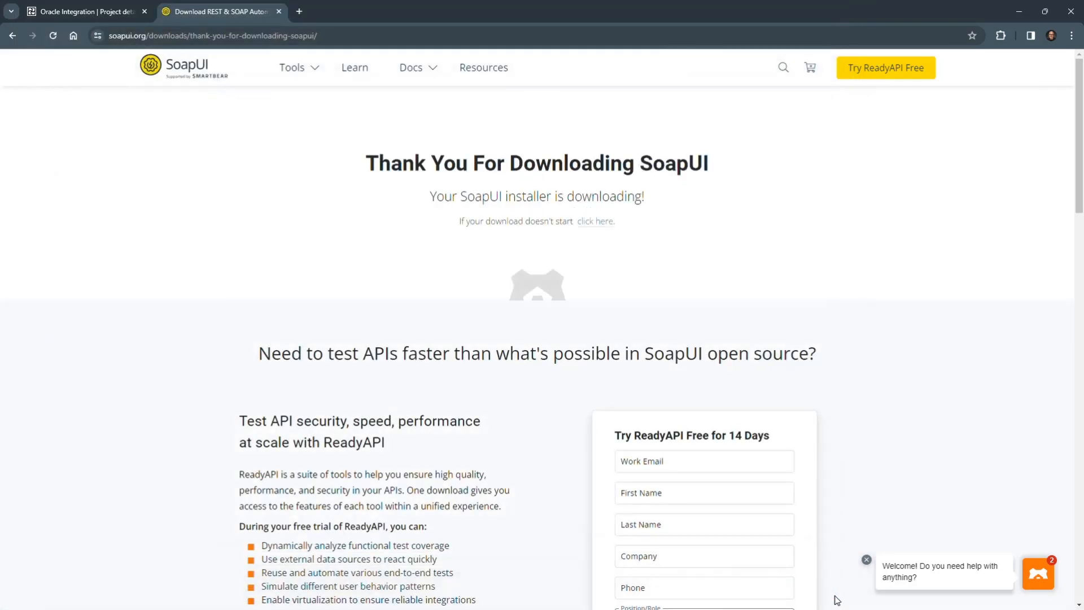
pyautogui.click(106, 12)
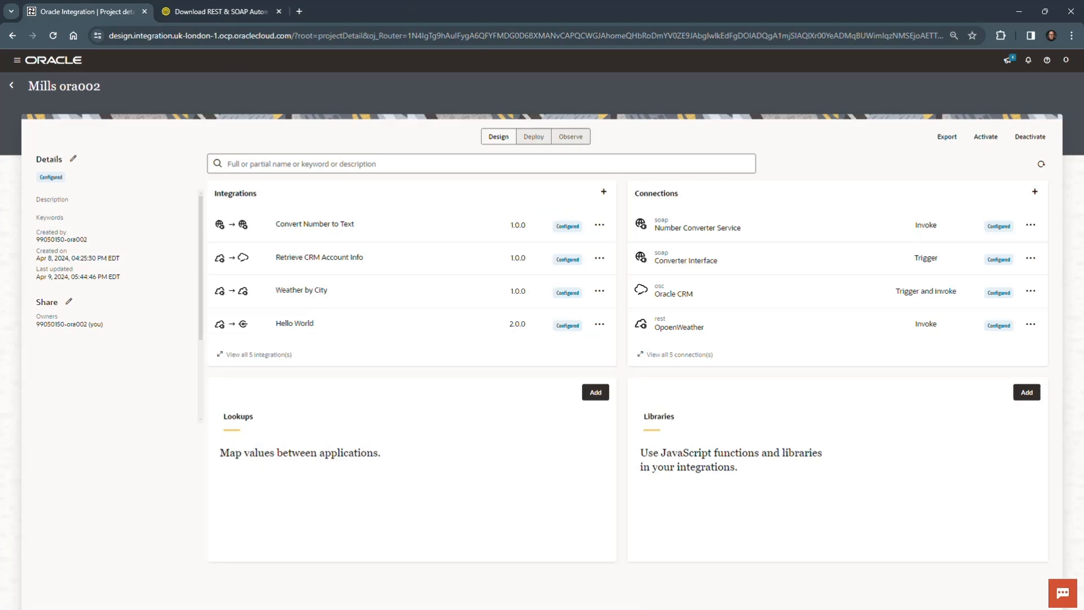
pyautogui.hotkey('alt', 'Tab')
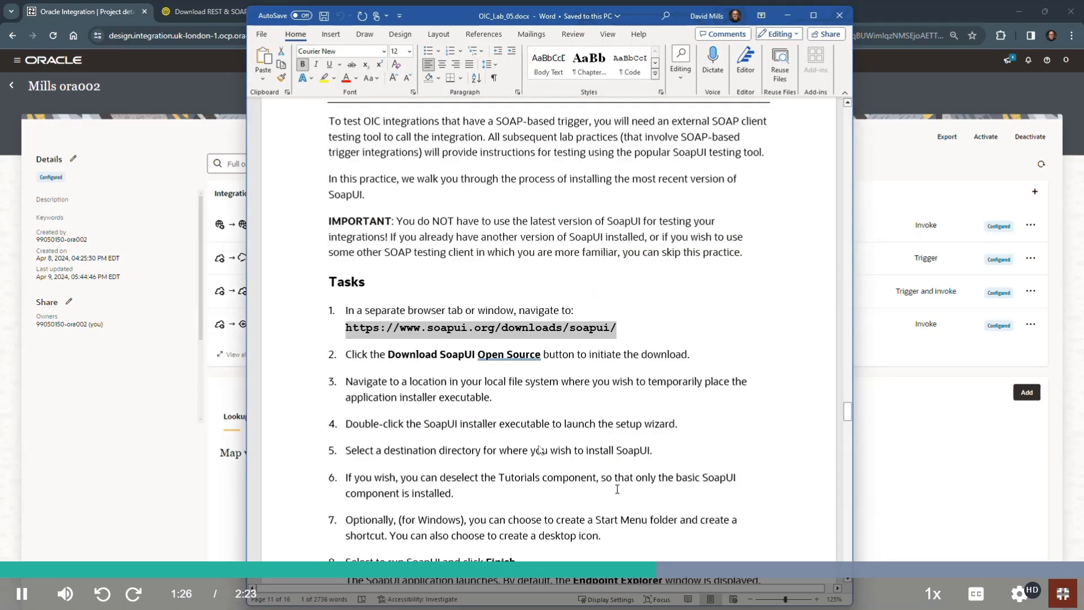
# Step: Read through the remaining Practice 5-4 tasks for installing and launching SoapUI in the lab document
pyautogui.click(671, 477)
pyautogui.scroll(-3, 677, 389)
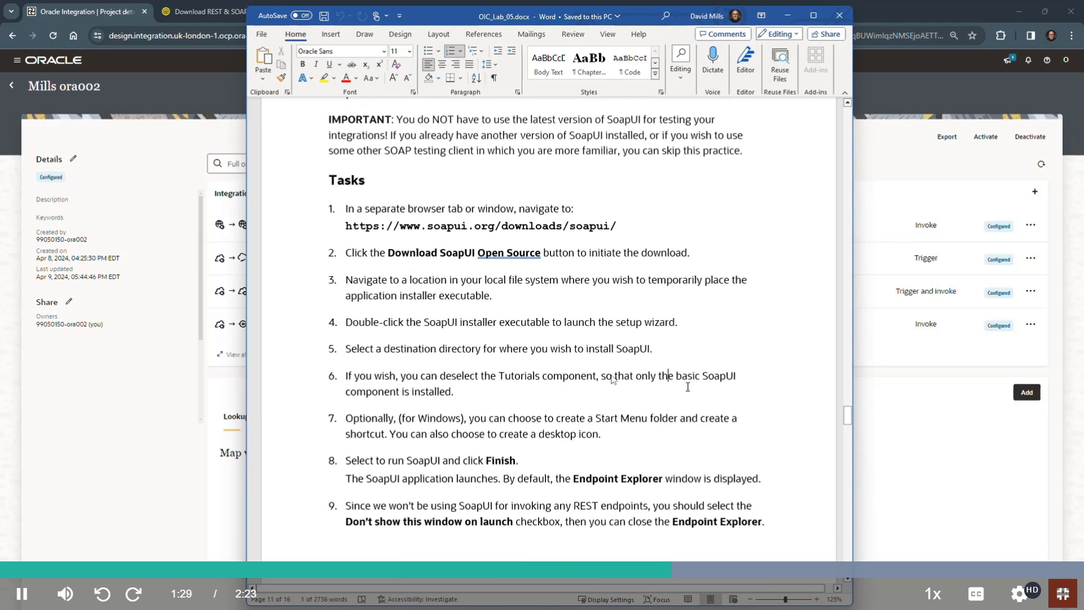
pyautogui.scroll(-3, 488, 335)
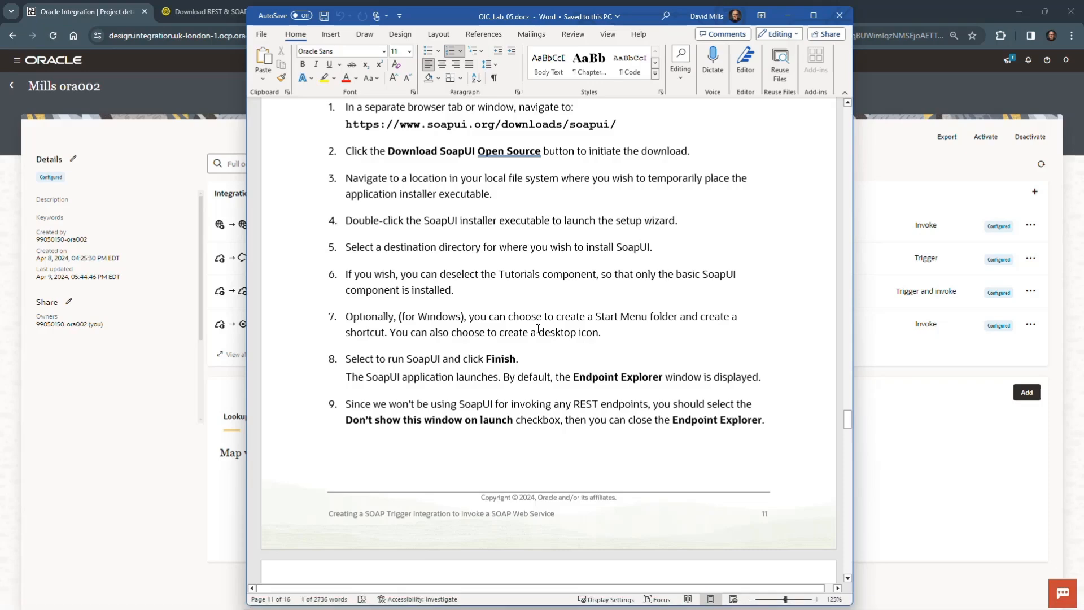
pyautogui.scroll(-4, 538, 329)
pyautogui.scroll(1, 587, 315)
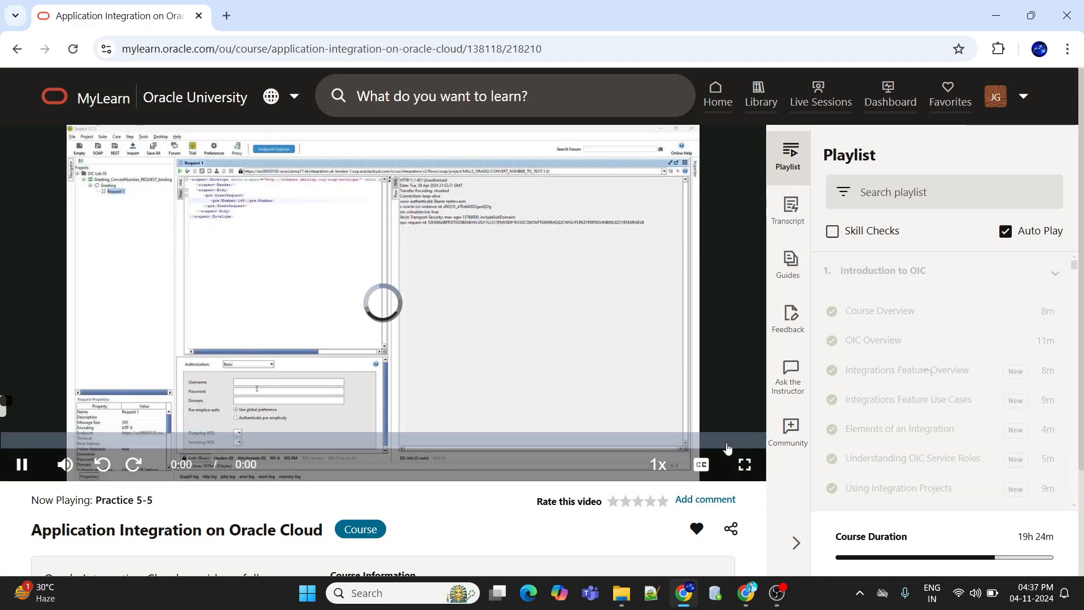
# Step: Show the Practice 5-5 video in full screen and set its playback quality to 1080p
pyautogui.click(743, 464)
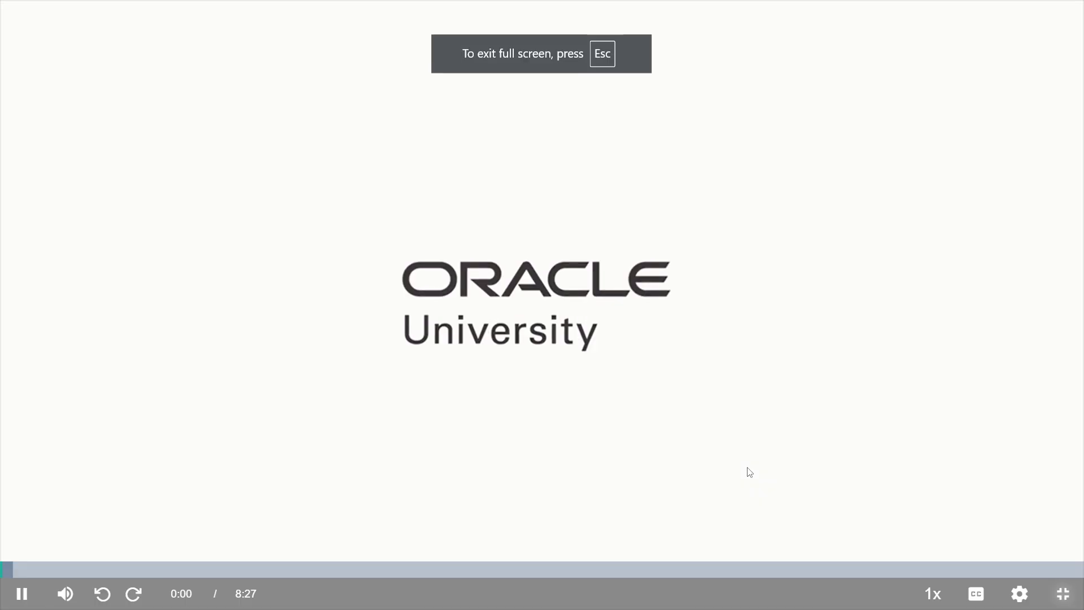
pyautogui.click(1019, 593)
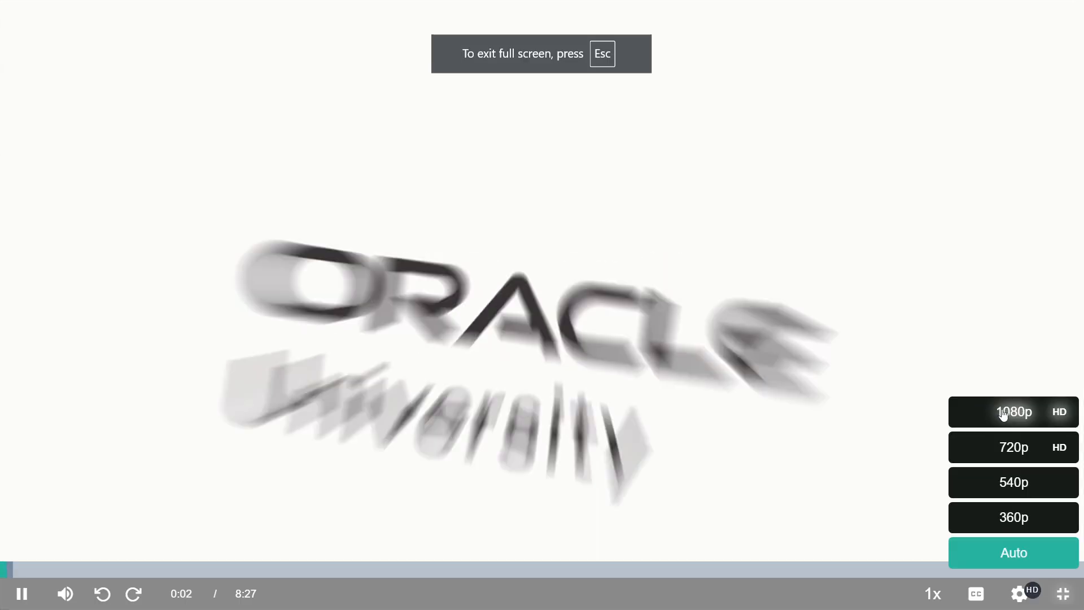
pyautogui.click(1004, 414)
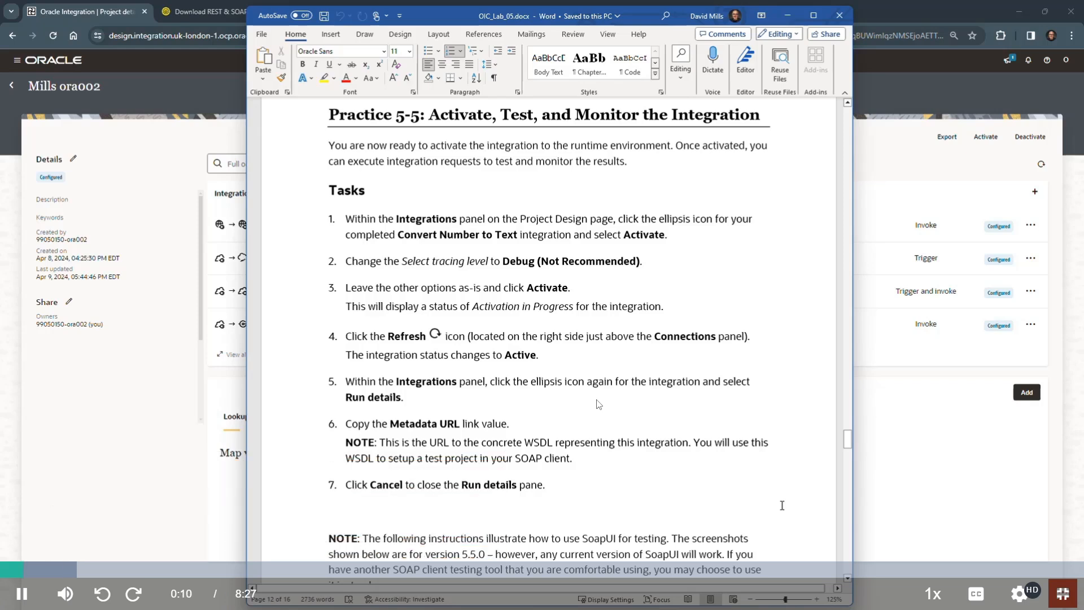
pyautogui.moveTo(1020, 598)
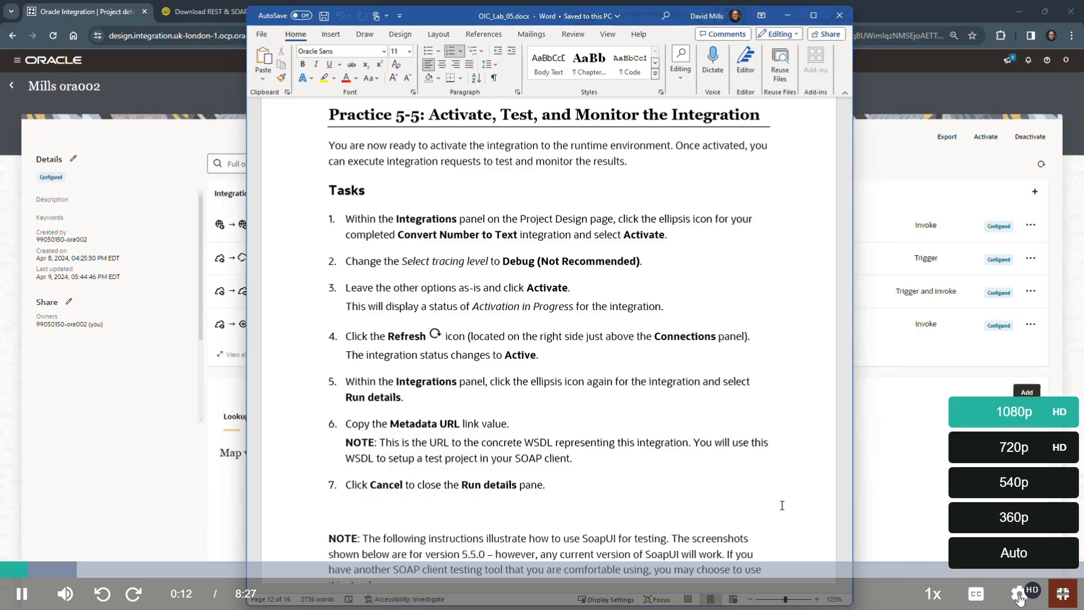
pyautogui.click(994, 410)
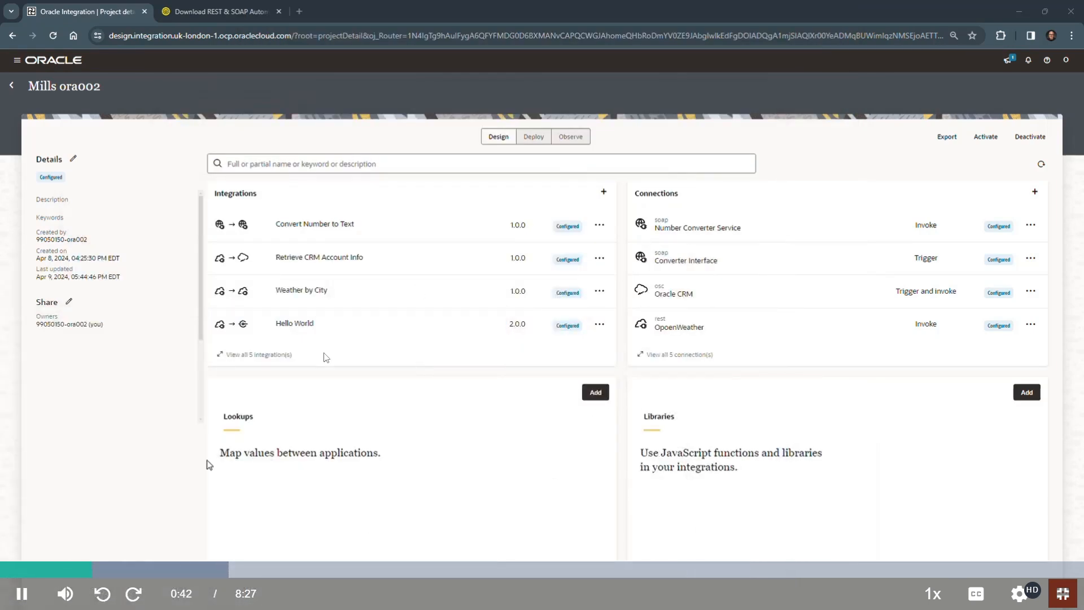
# Step: Pause the Practice 5-5 video, exit its full-screen view, and switch to OBS
pyautogui.press('space')
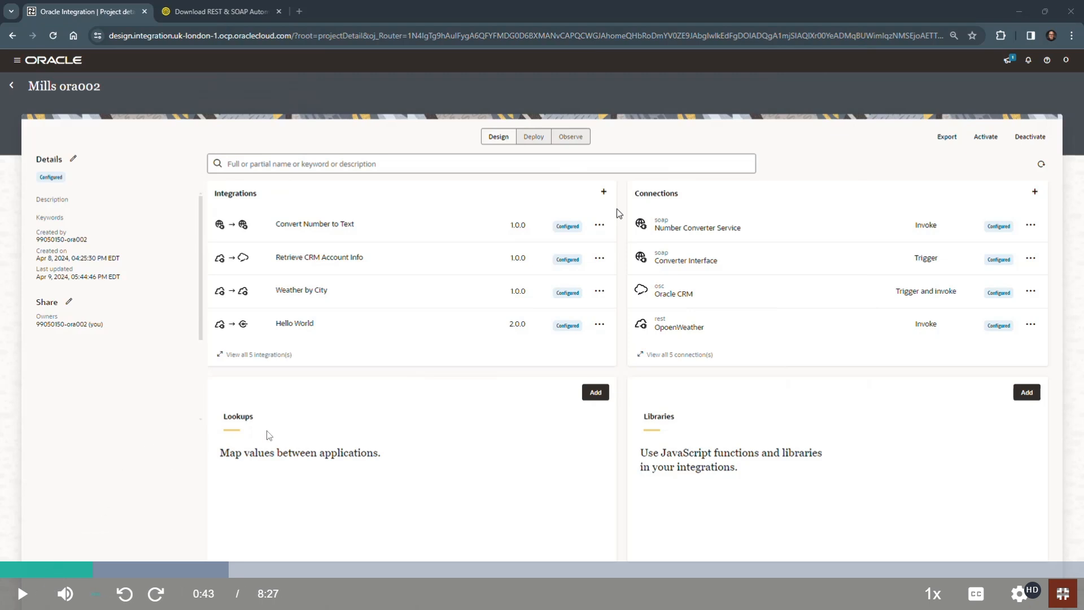
pyautogui.press('Escape')
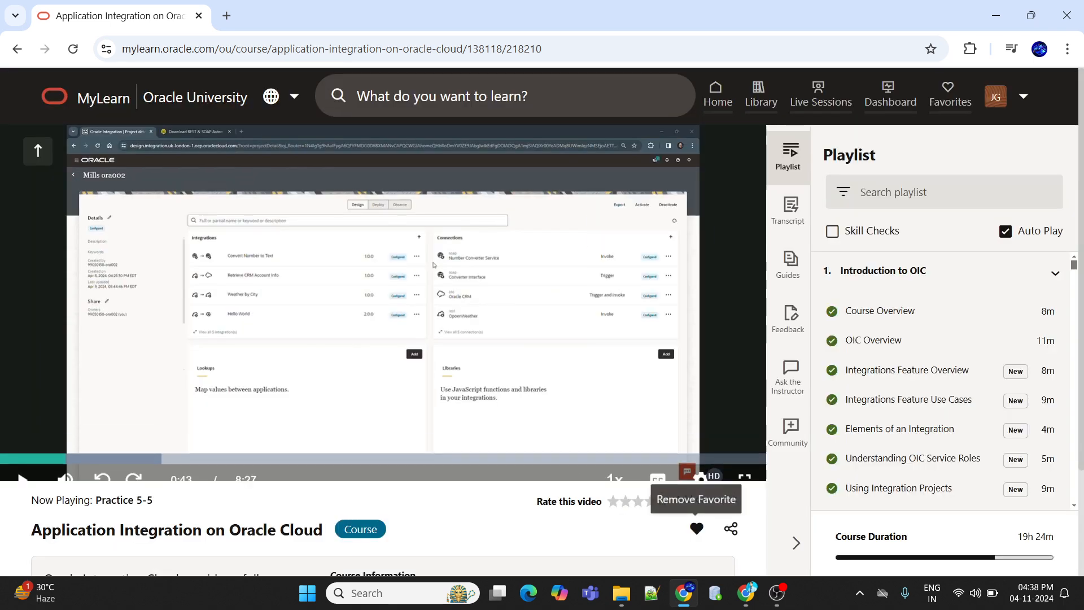
pyautogui.click(777, 592)
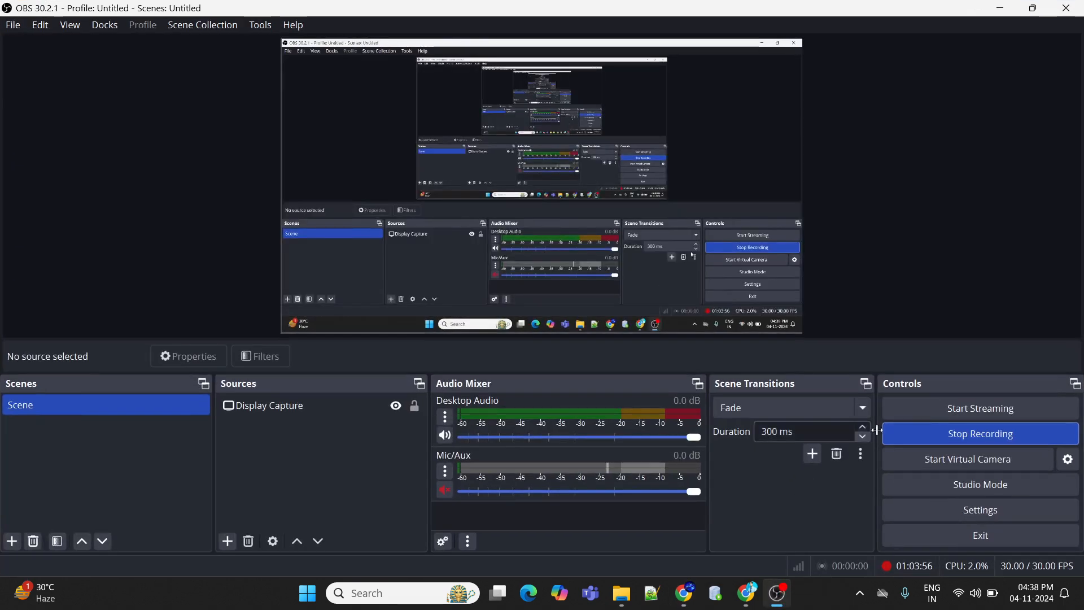